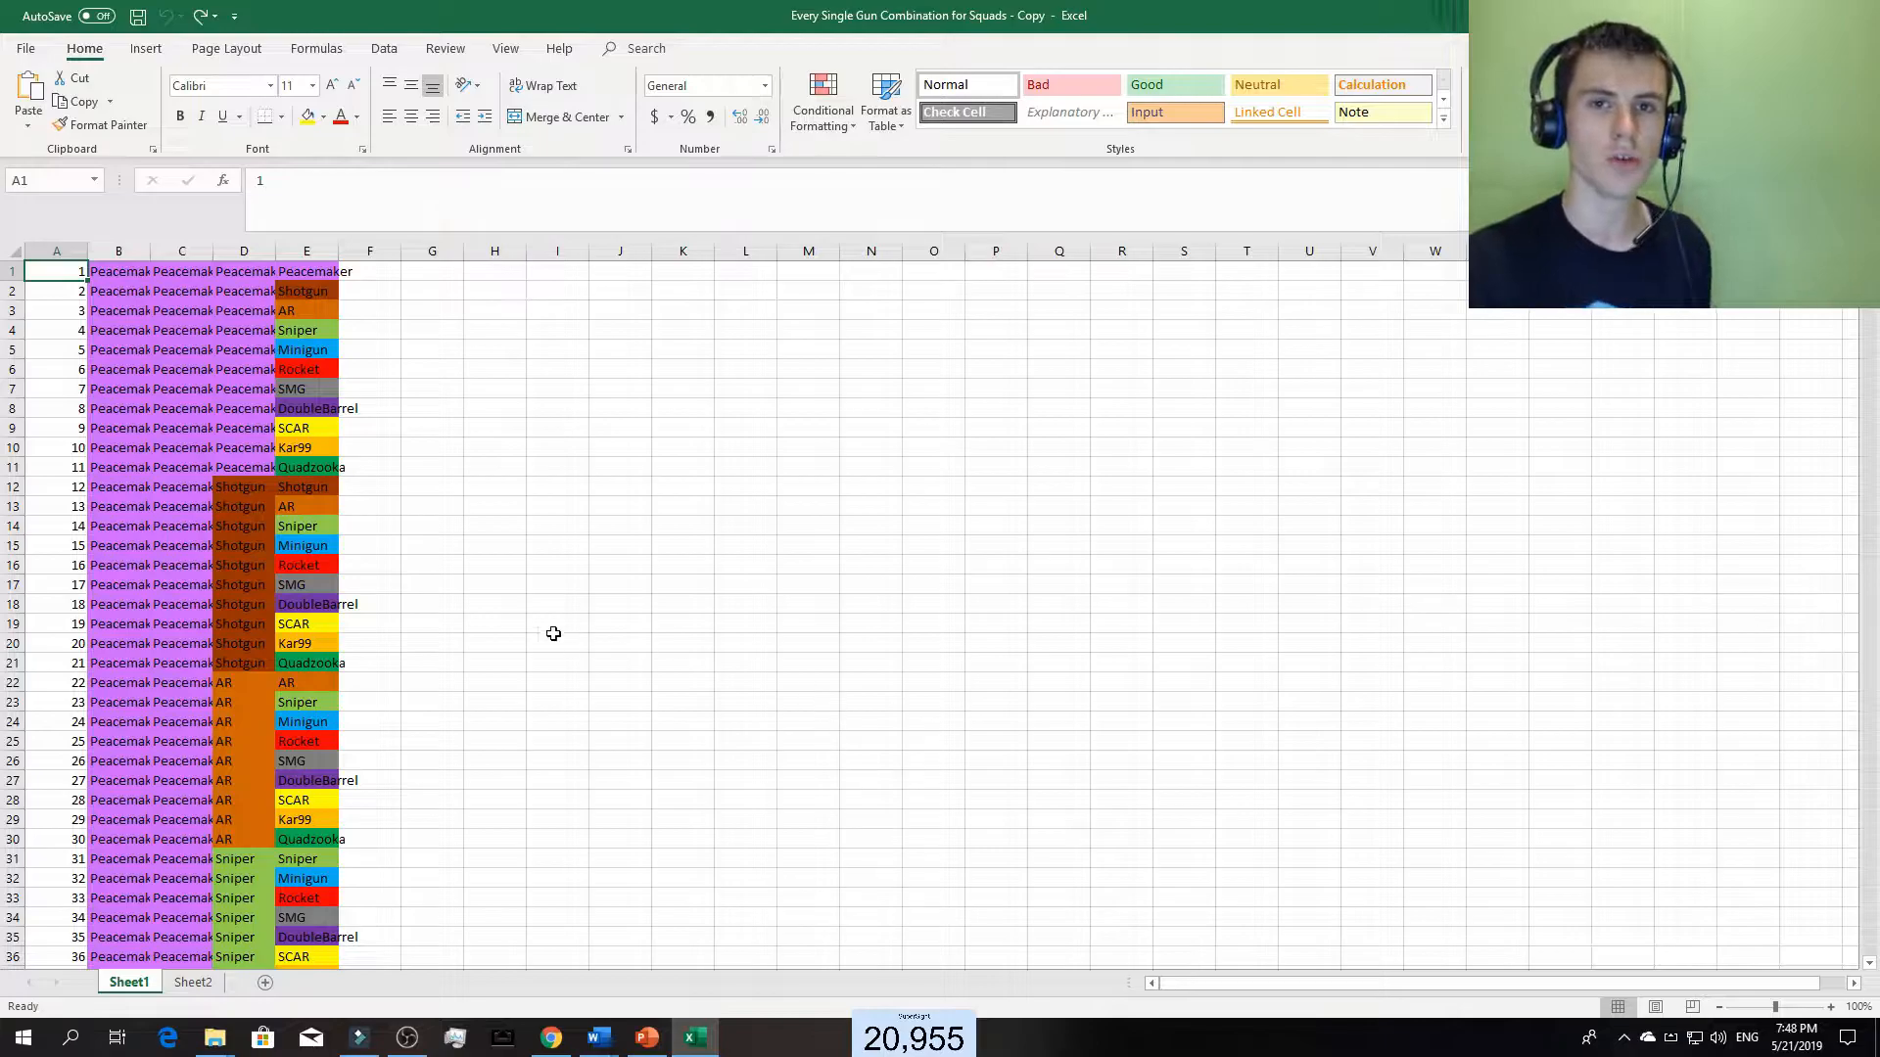
# - Look through the numbered gun combinations in Sheet1 and return to the first row
pyautogui.scroll(-20, 240, 580)
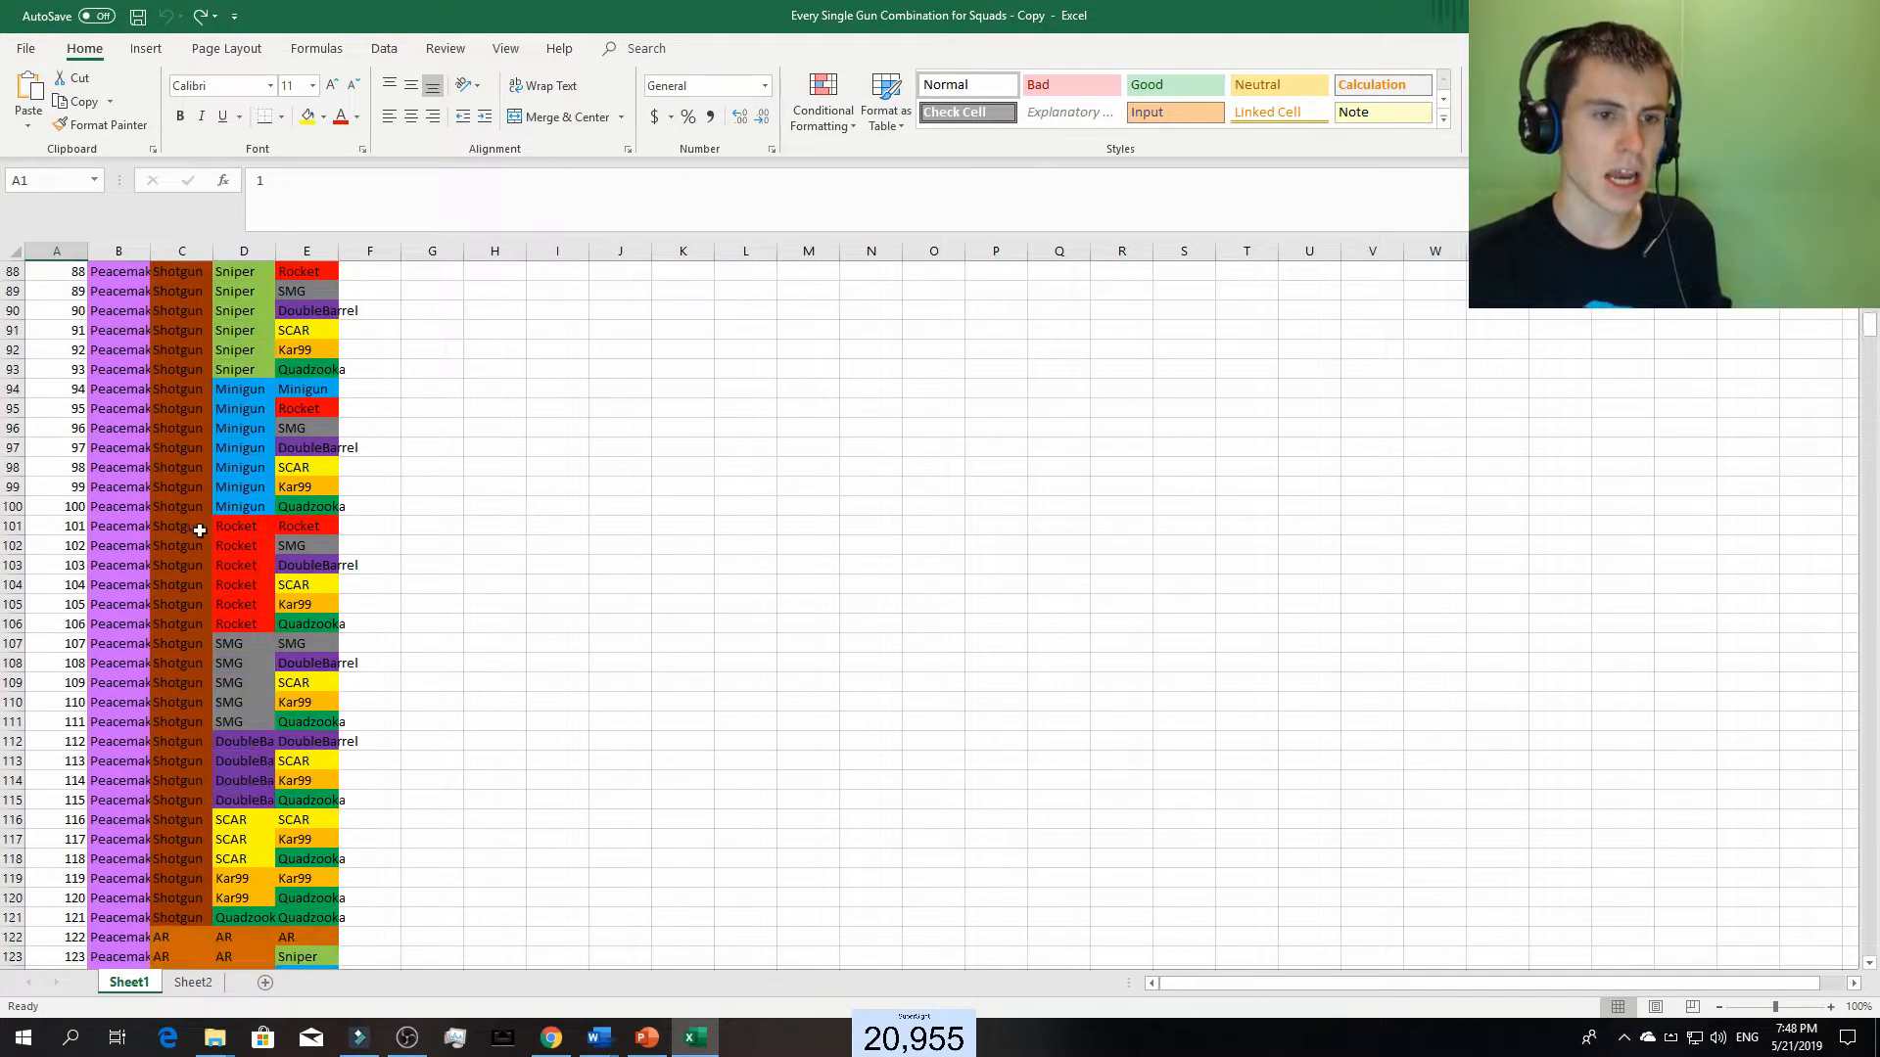
pyautogui.scroll(-12, 198, 529)
pyautogui.scroll(20, 147, 577)
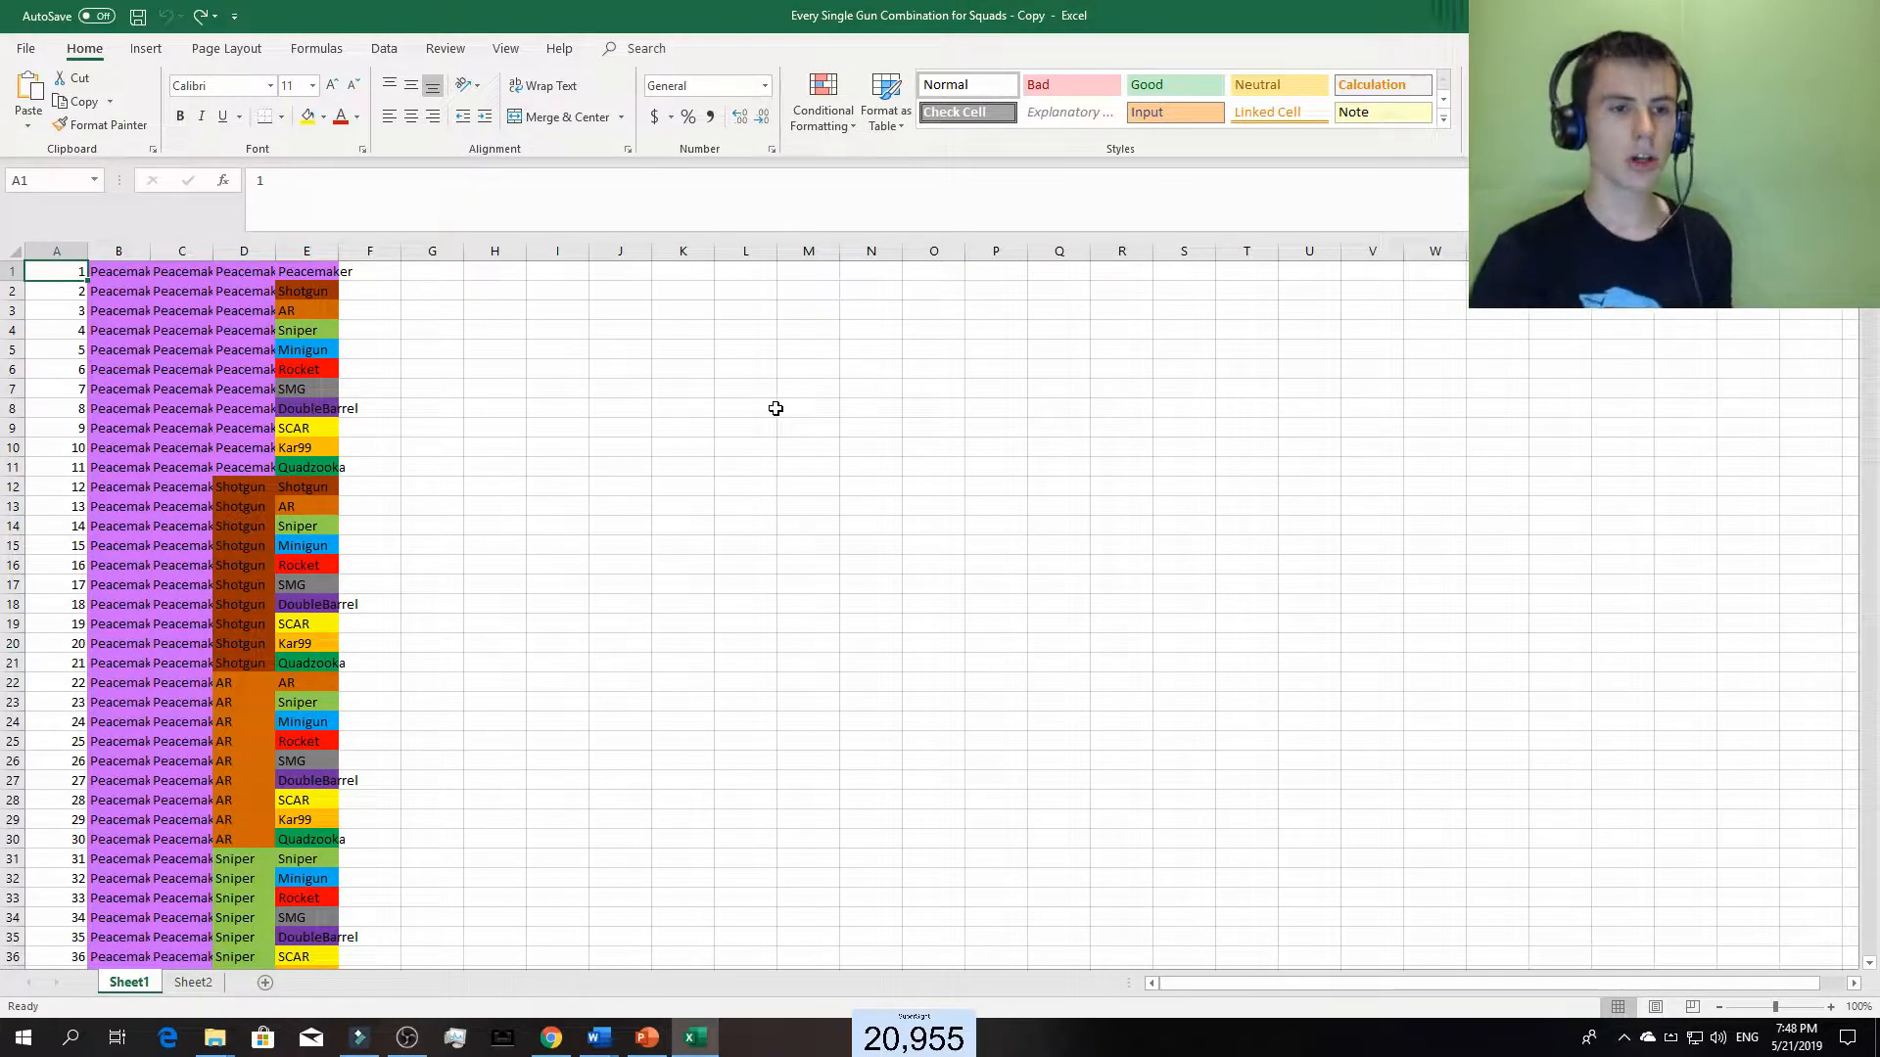
pyautogui.scroll(-20, 235, 460)
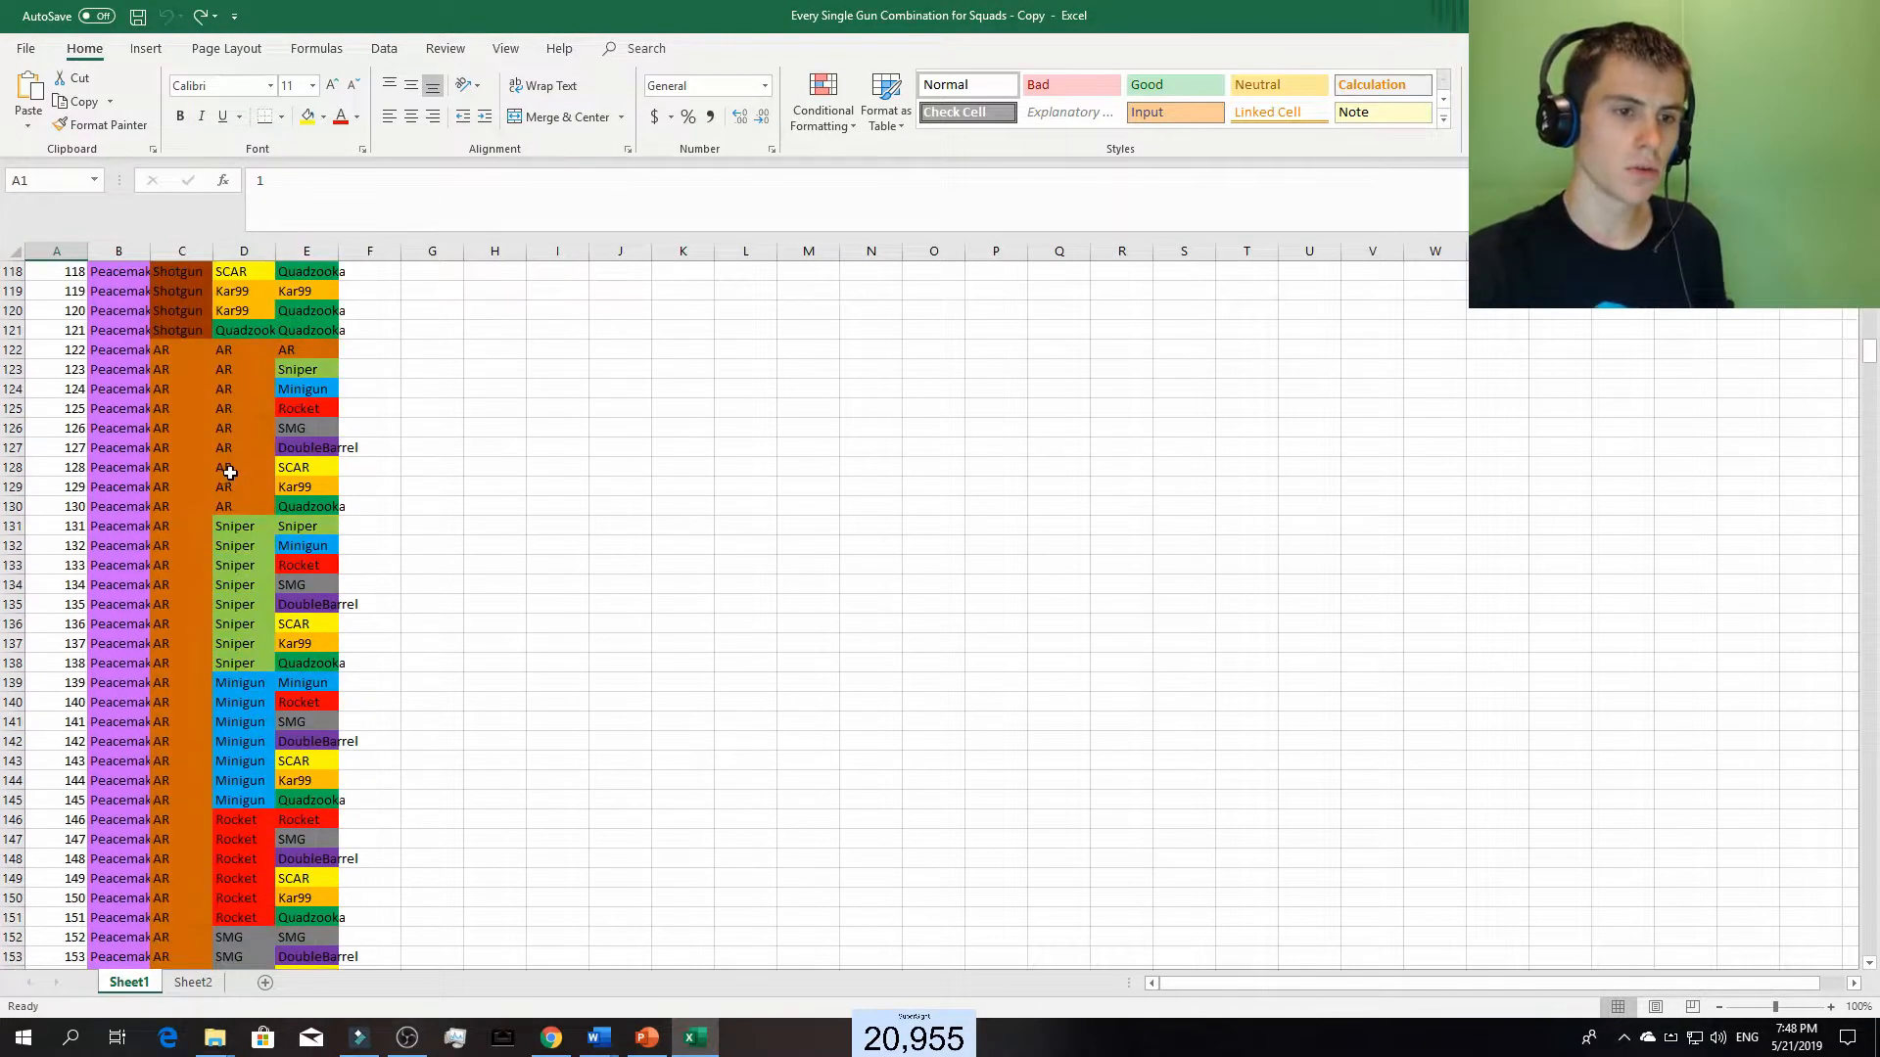
pyautogui.scroll(20, 230, 473)
pyautogui.scroll(15, 388, 499)
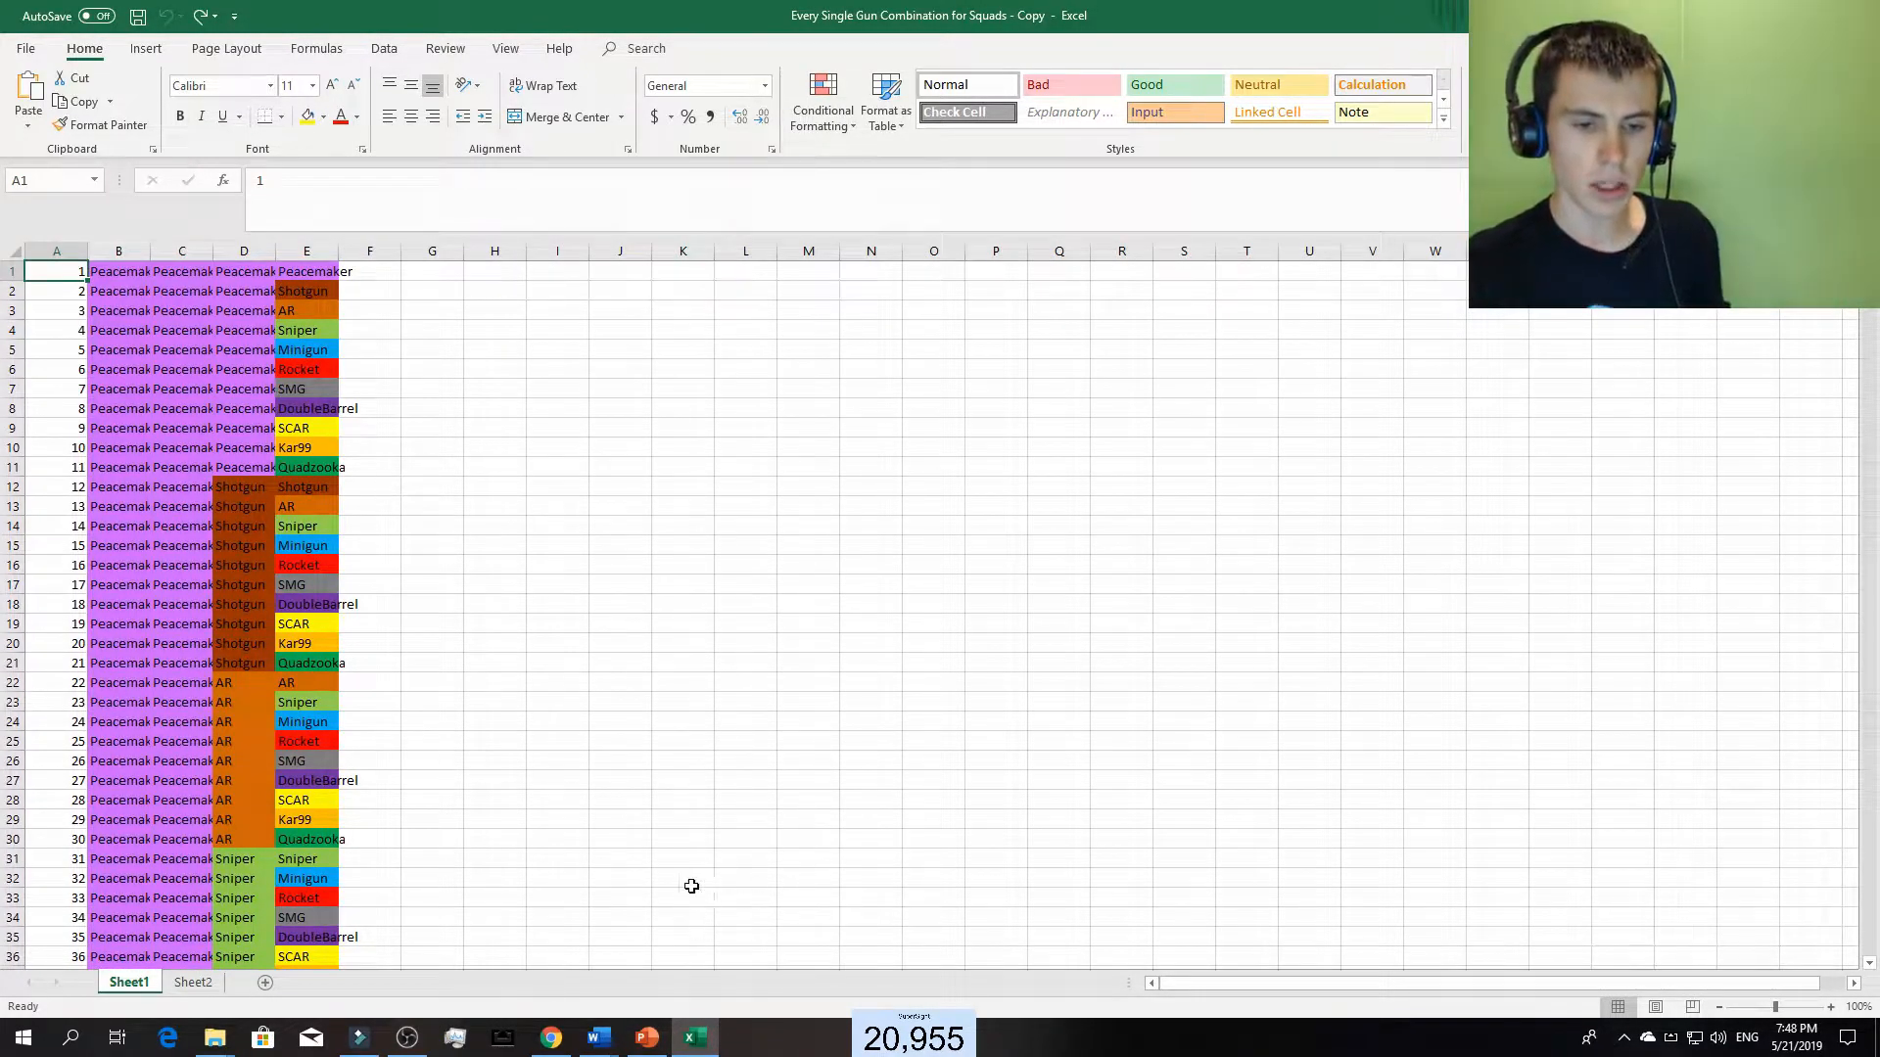
# - Switch to Chrome with the mathsisfun.com Combinations and Permutations Calculator and highlight its web address
pyautogui.click(551, 1038)
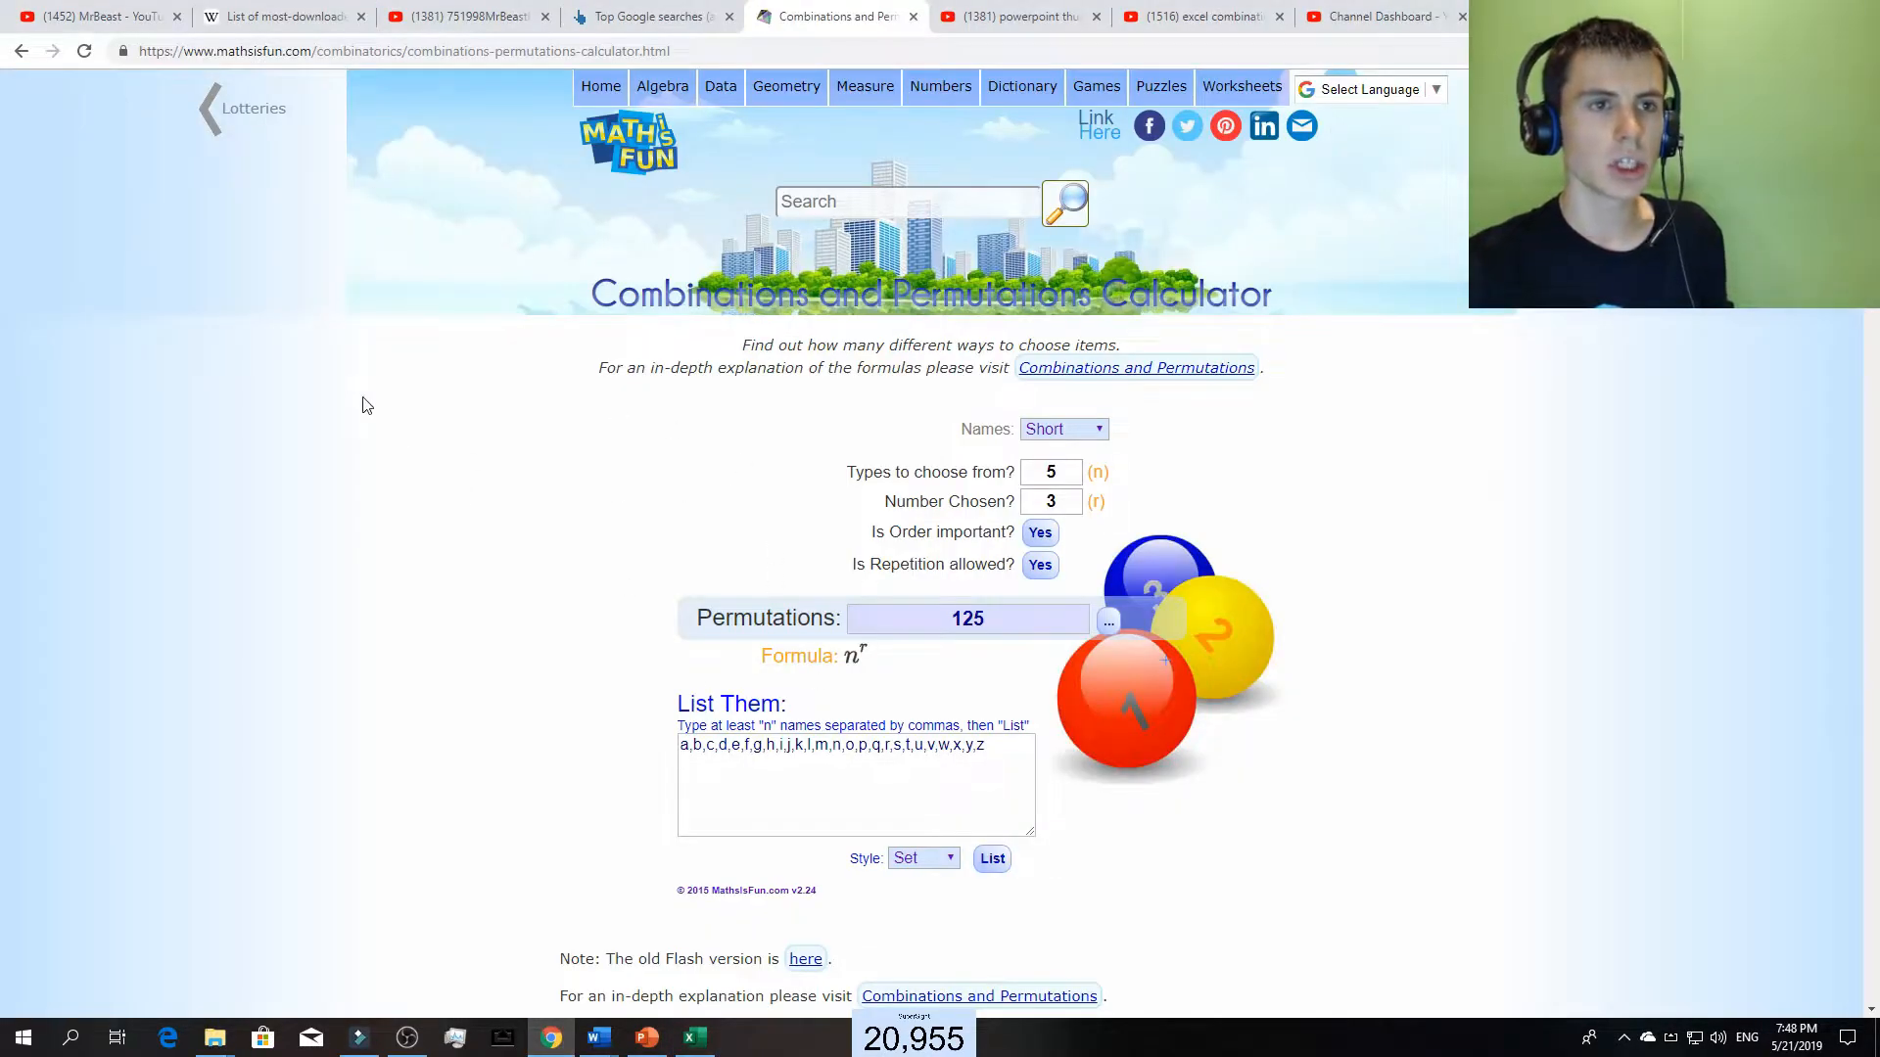
pyautogui.click(241, 53)
pyautogui.click(235, 53)
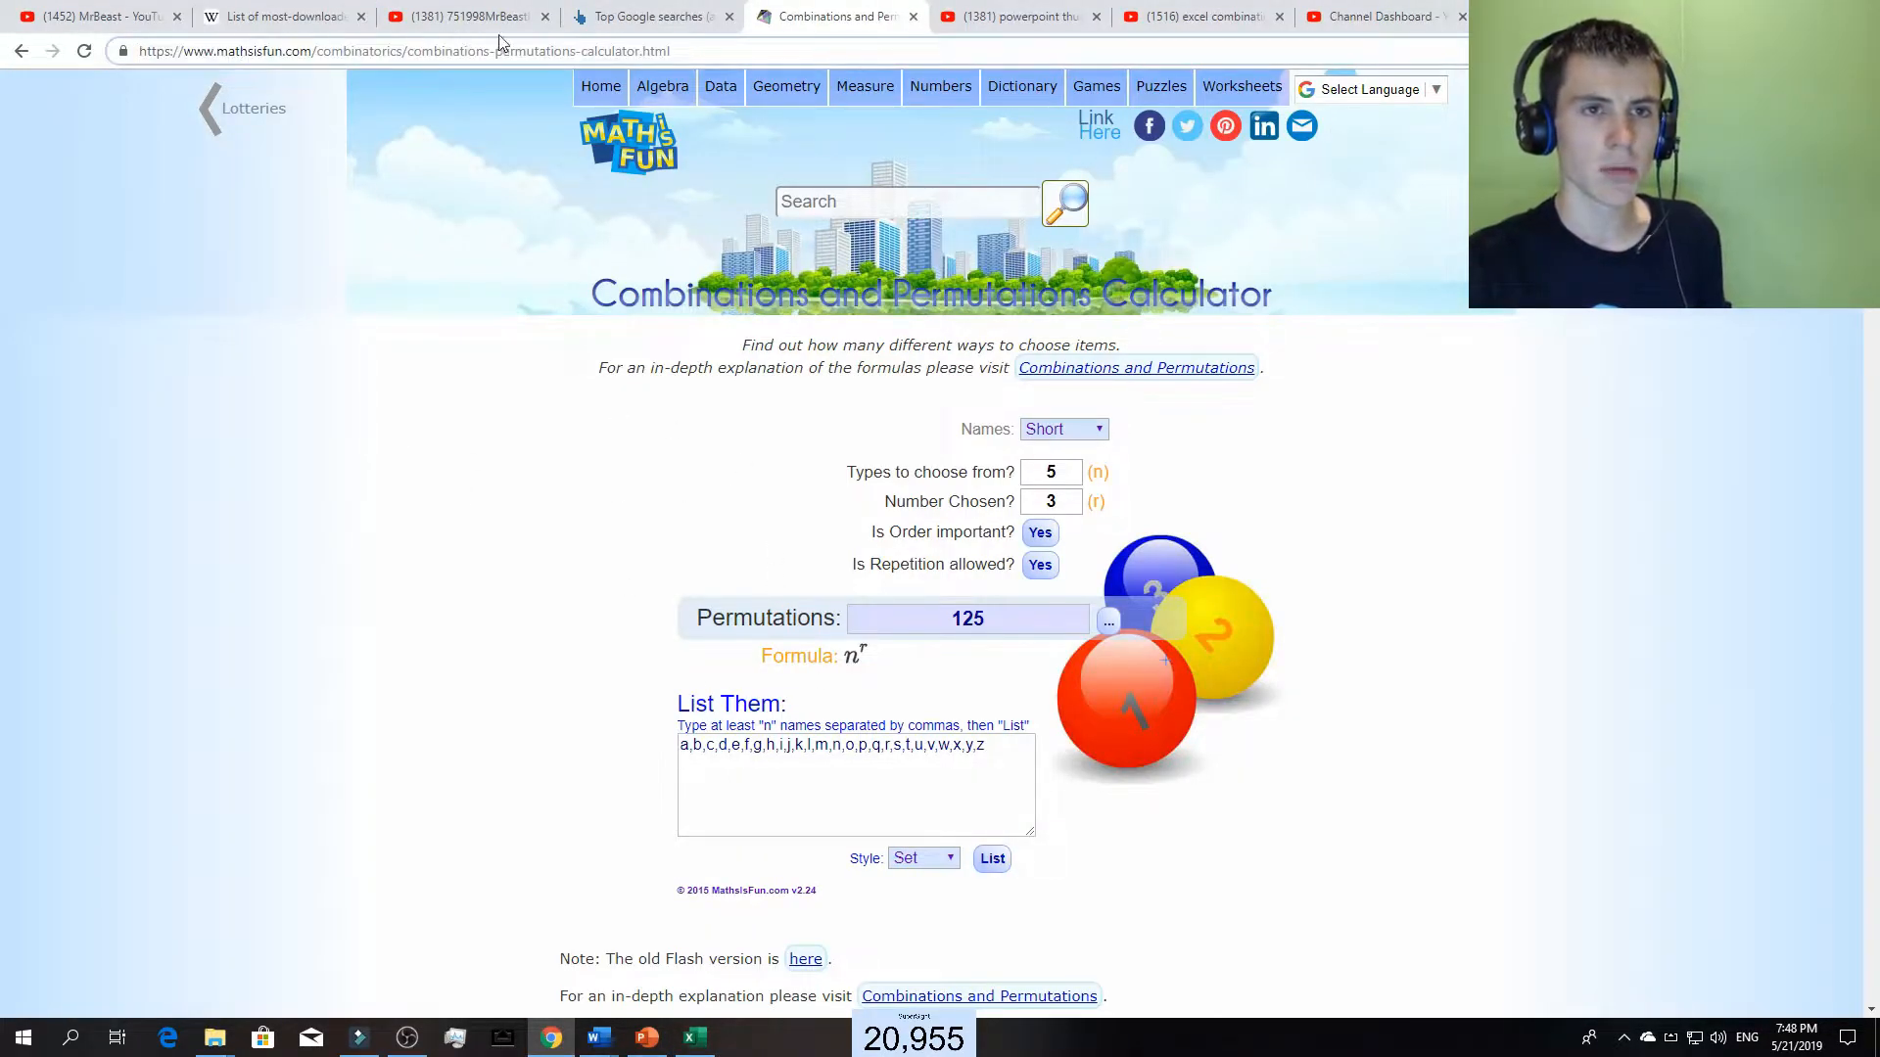
pyautogui.moveTo(671, 50); pyautogui.dragTo(3, 90)
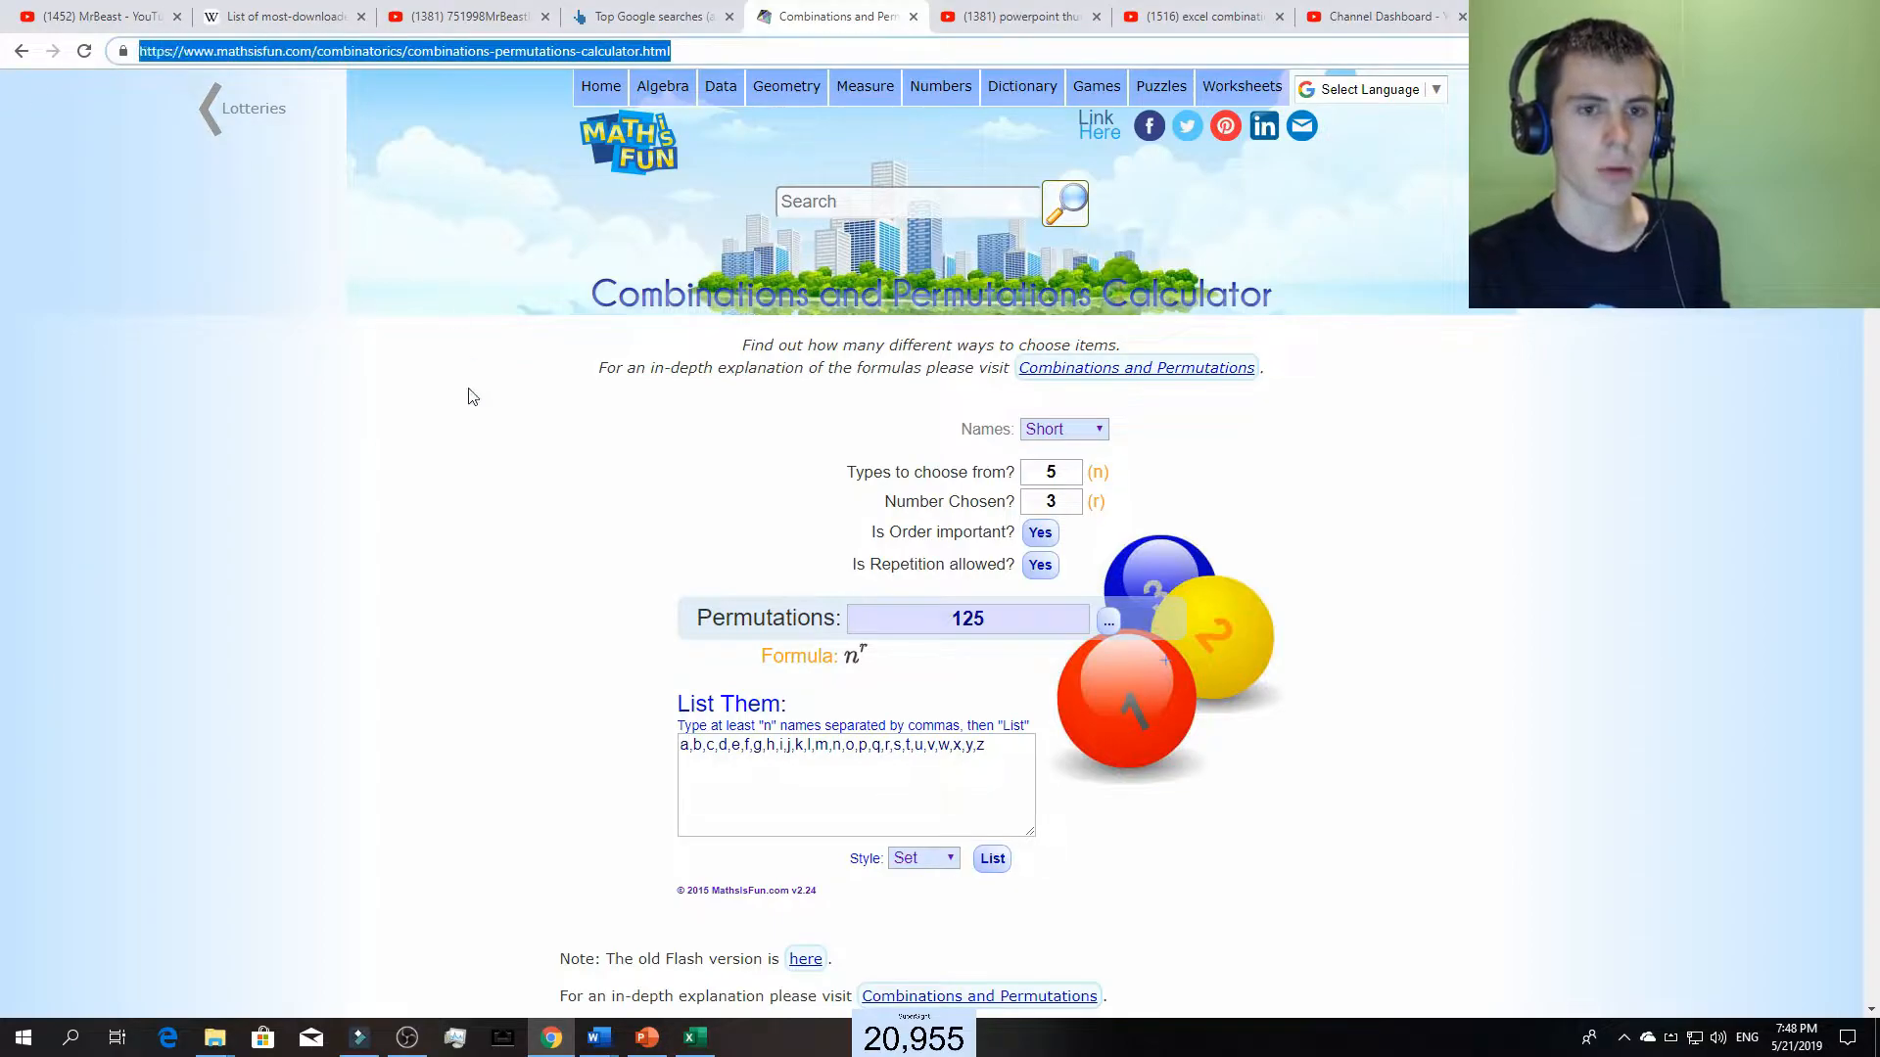
pyautogui.click(471, 395)
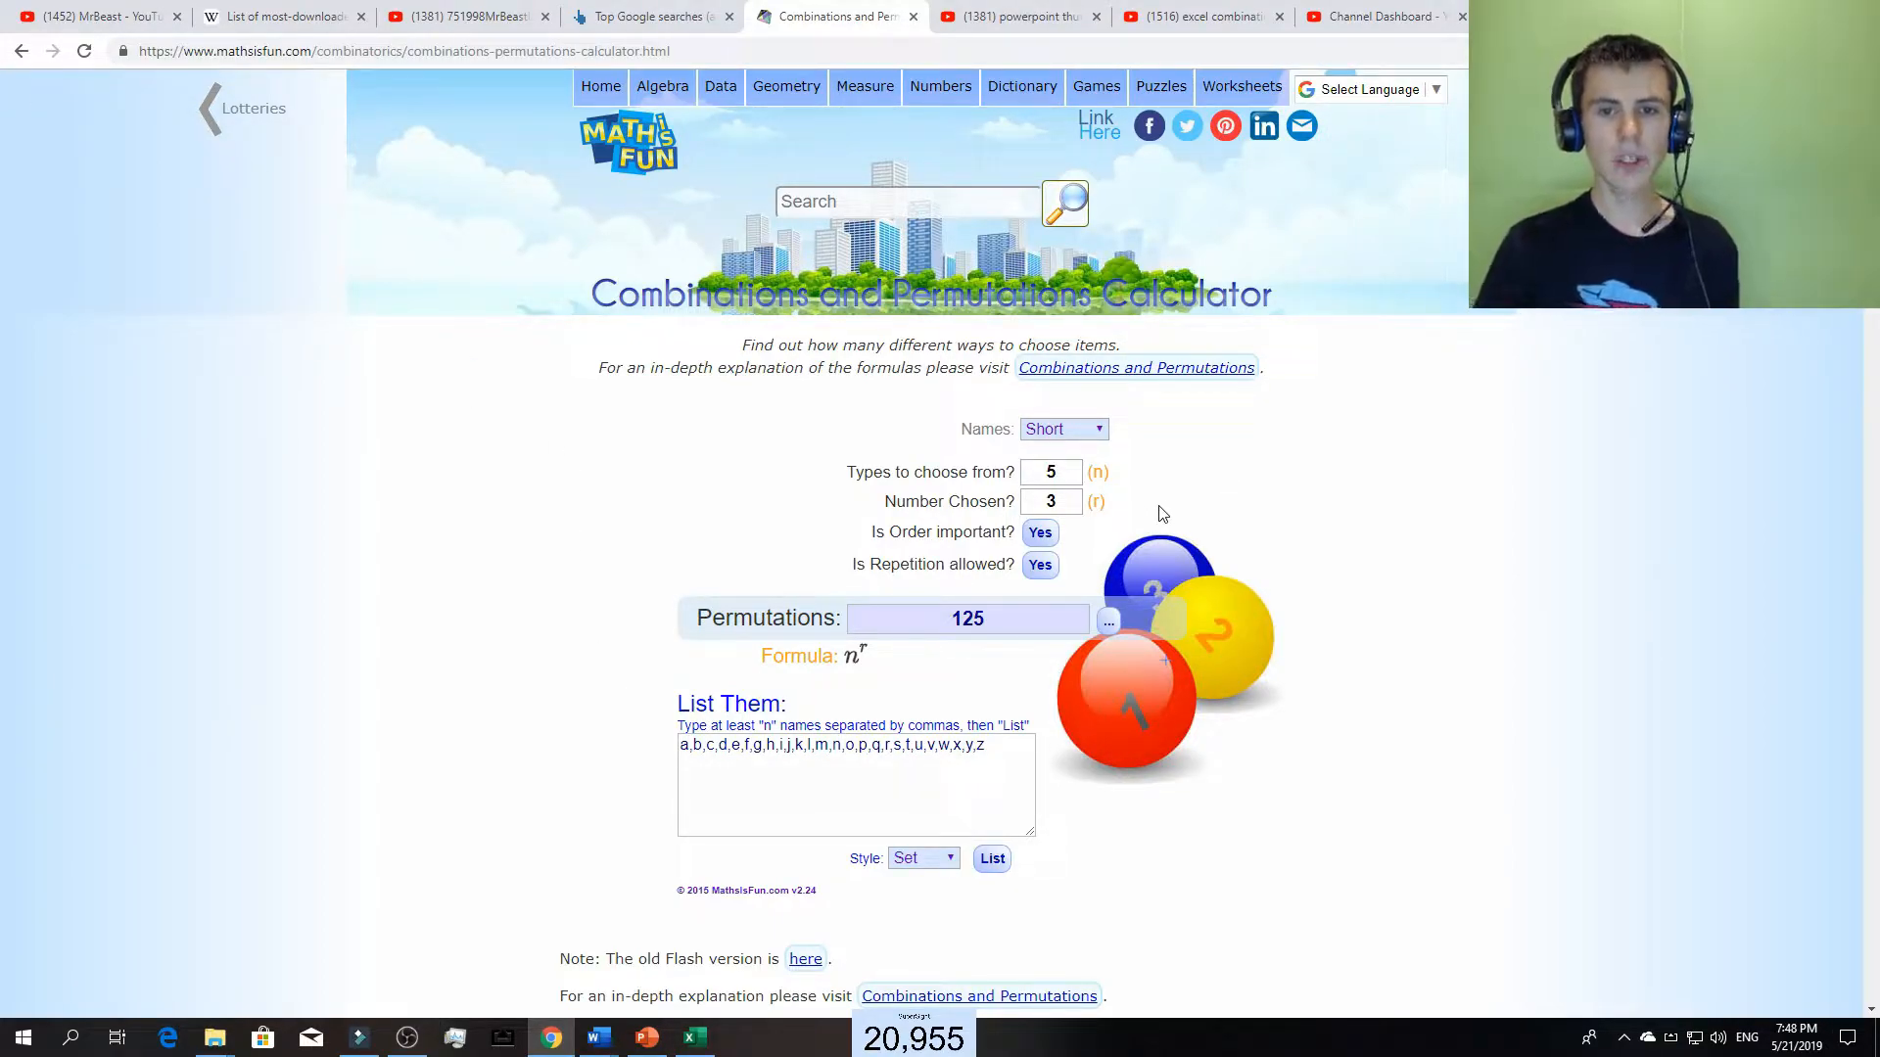
# - Enter 5 as the types to choose from and 3 as the number chosen in the calculator
pyautogui.doubleClick(1049, 471)
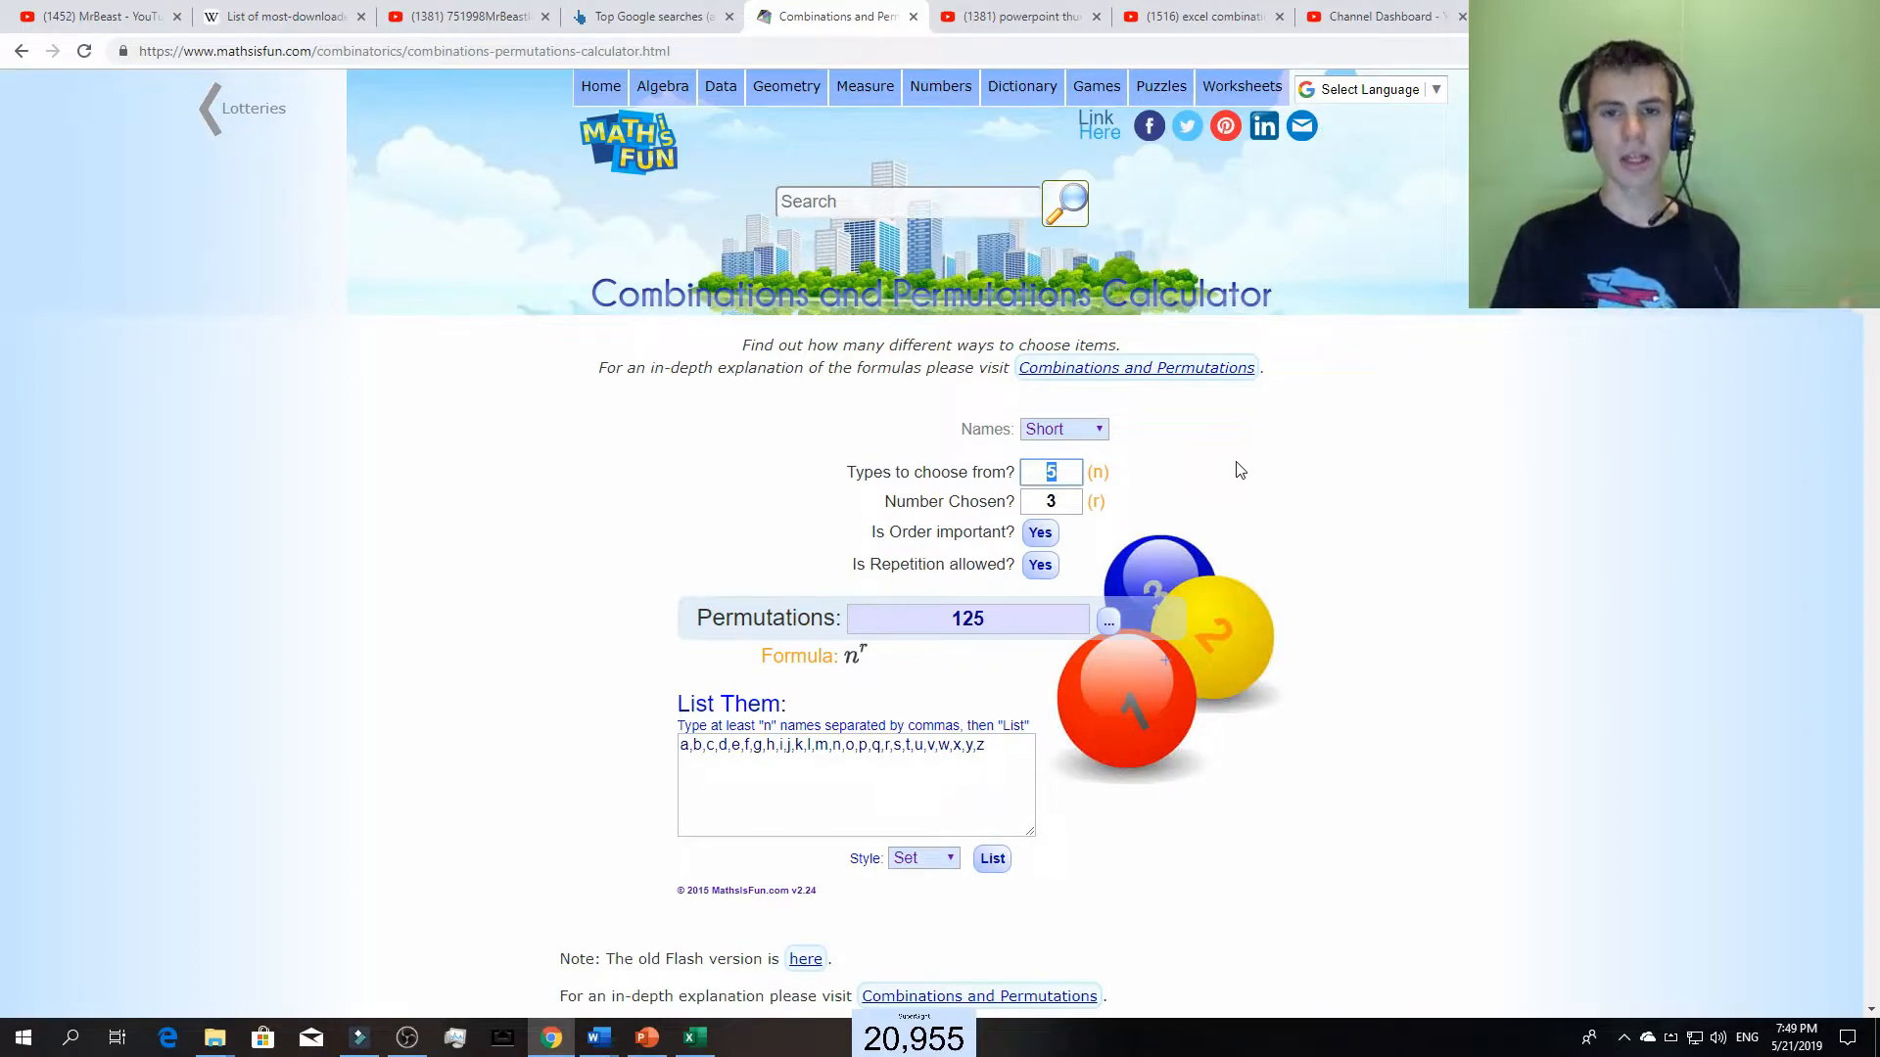
pyautogui.write('5')
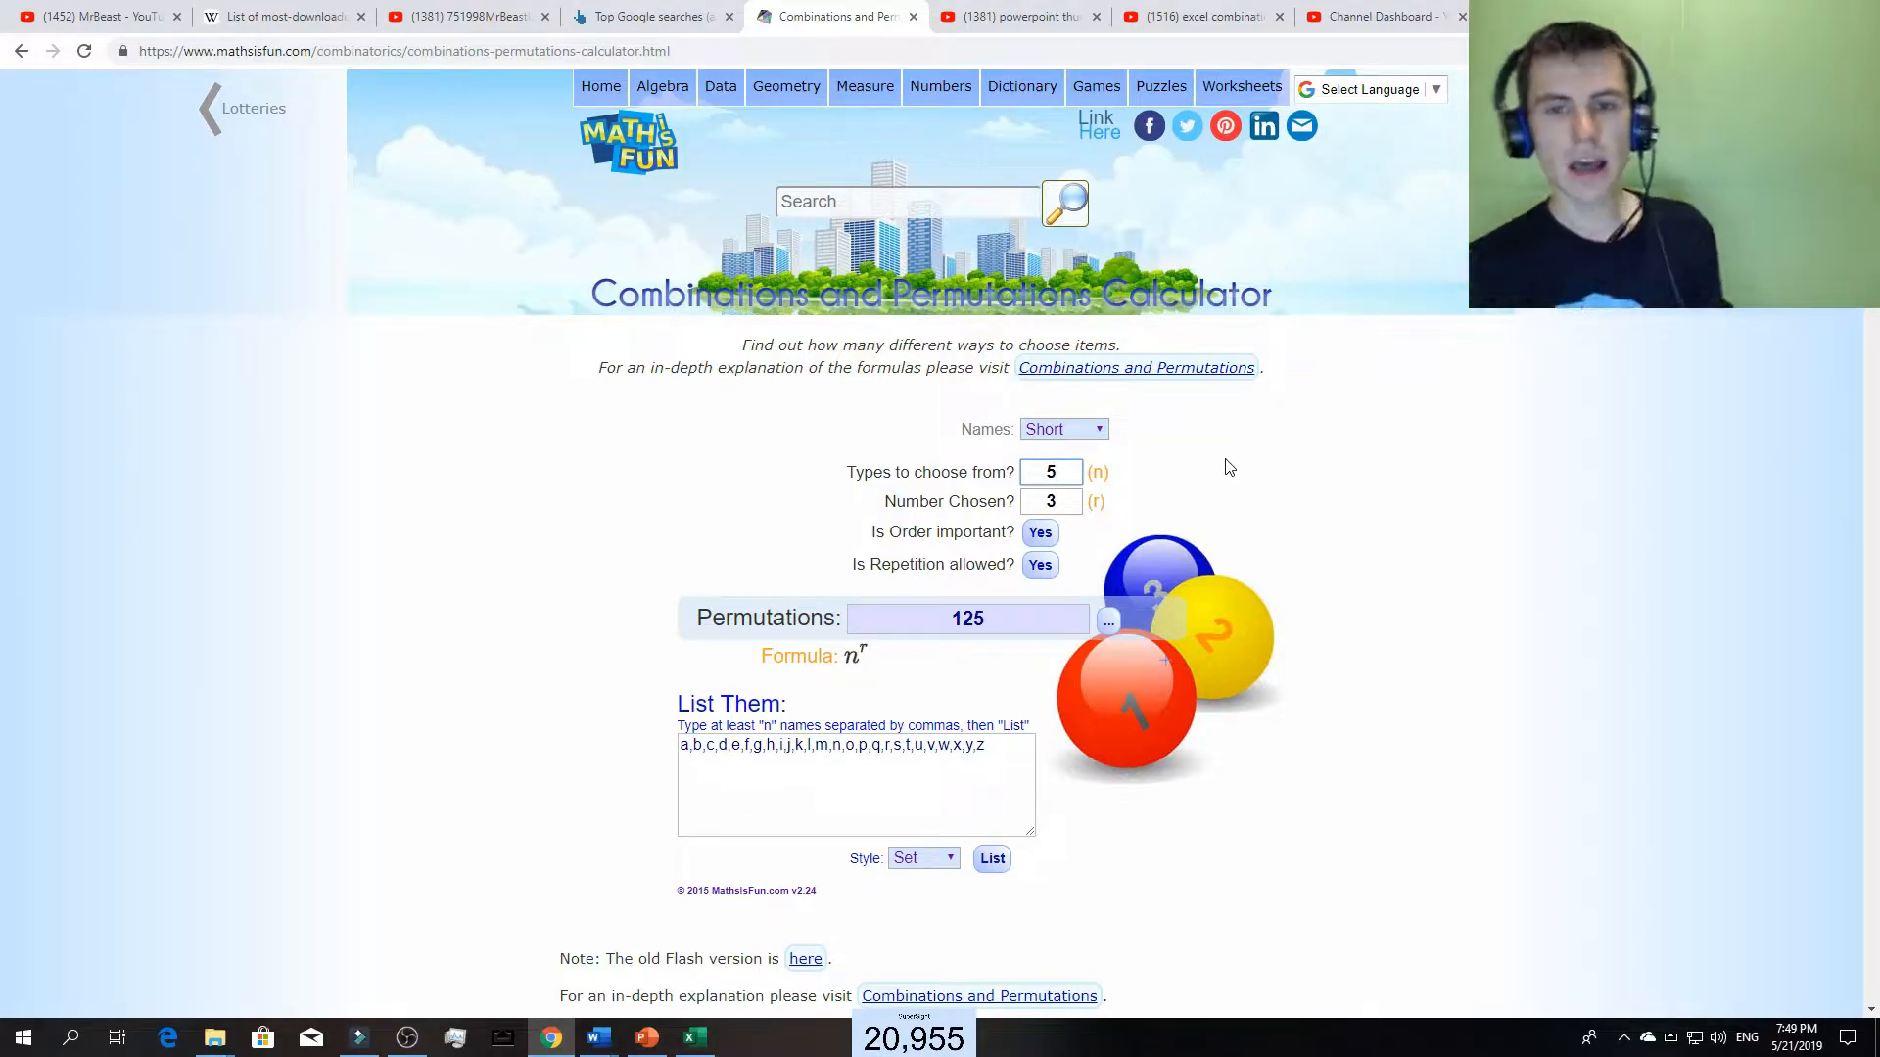
pyautogui.press('Tab')
pyautogui.write('3')
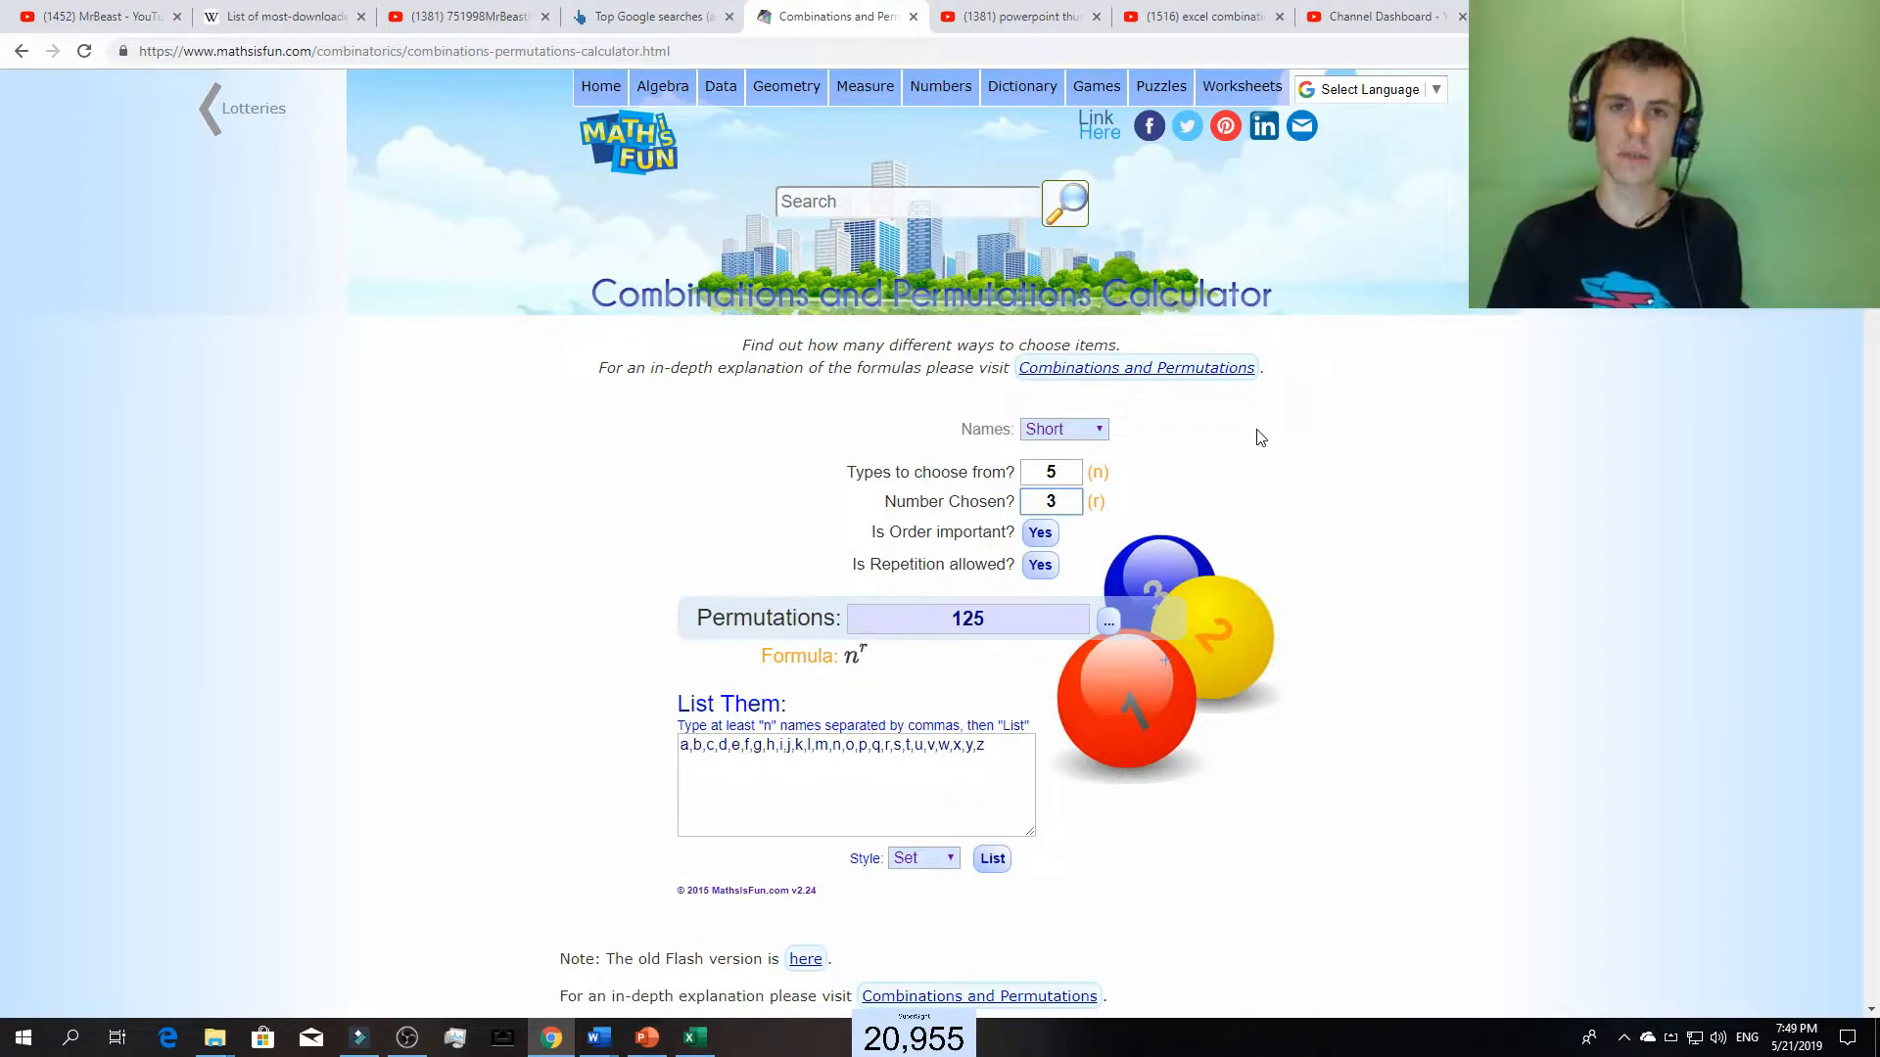
# - Try 5, 1 and 2 as the number chosen to compare the permutations, and set it back to 3
pyautogui.press('BackSpace')
pyautogui.write('5')
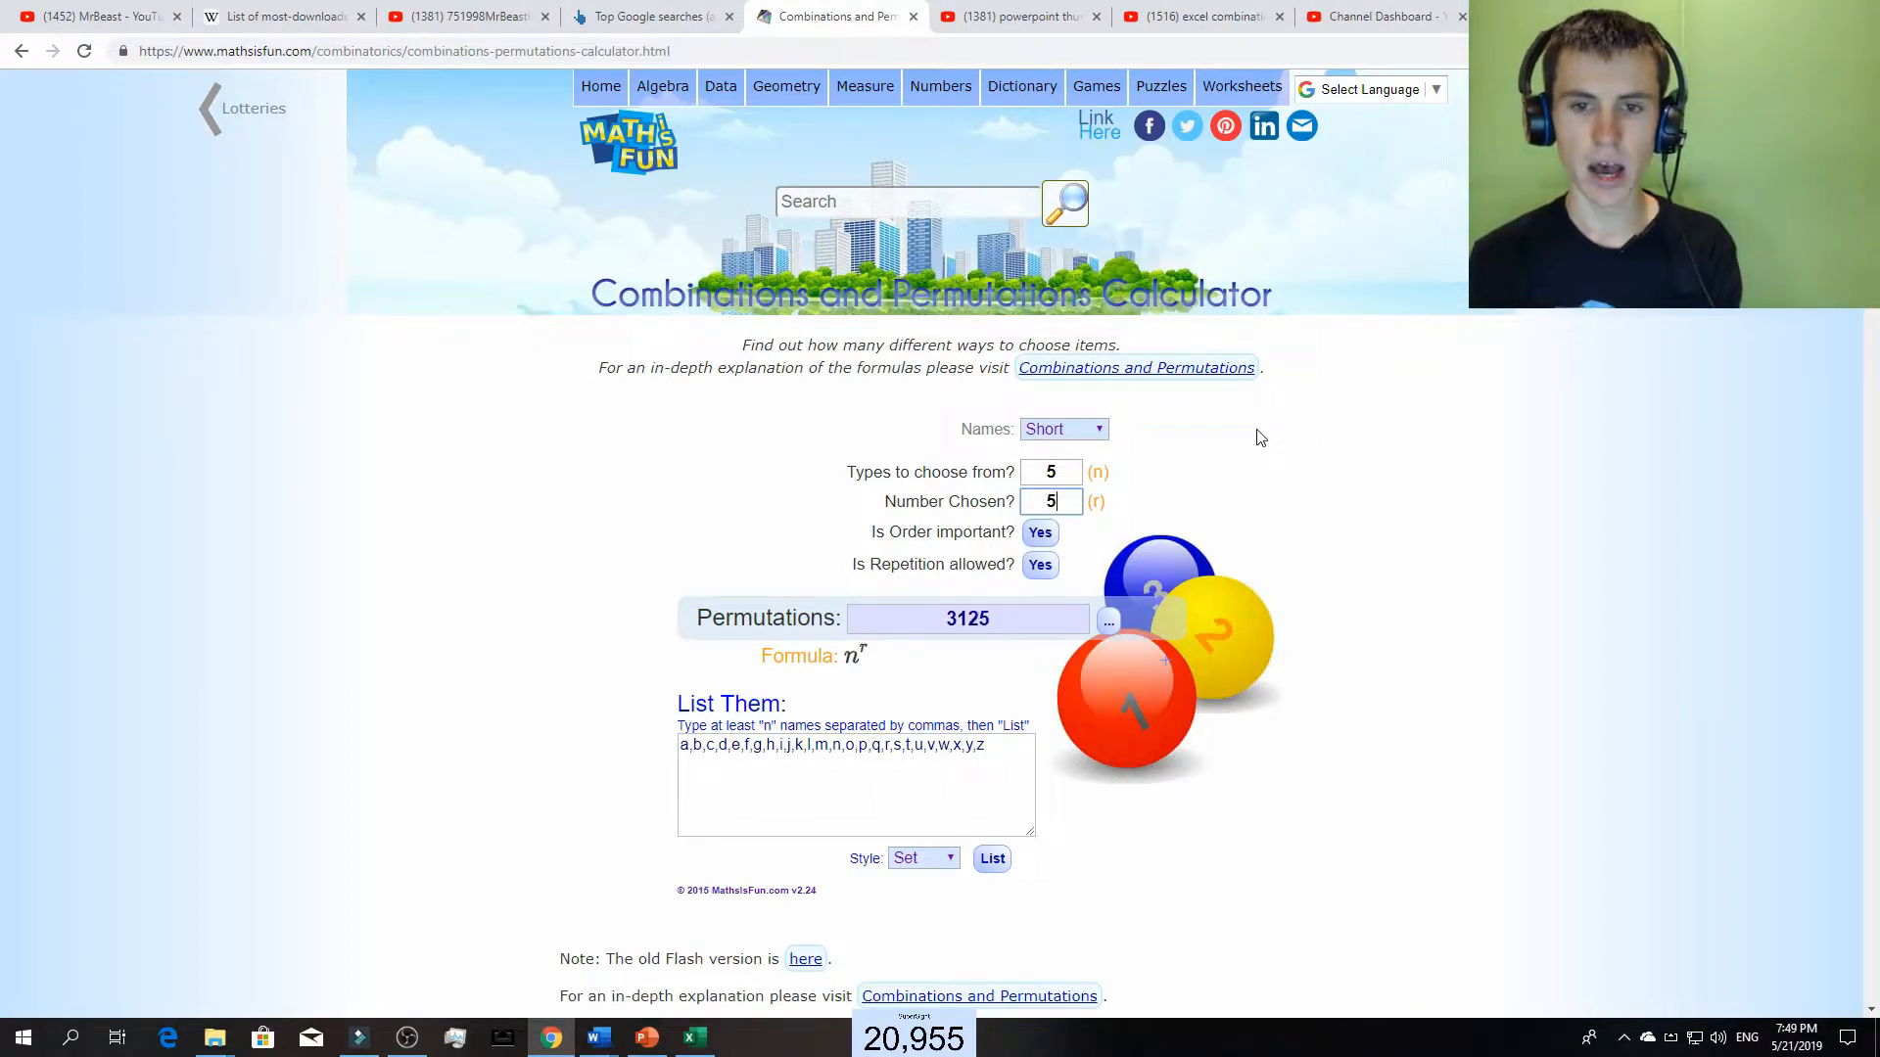
pyautogui.press('BackSpace')
pyautogui.write('1')
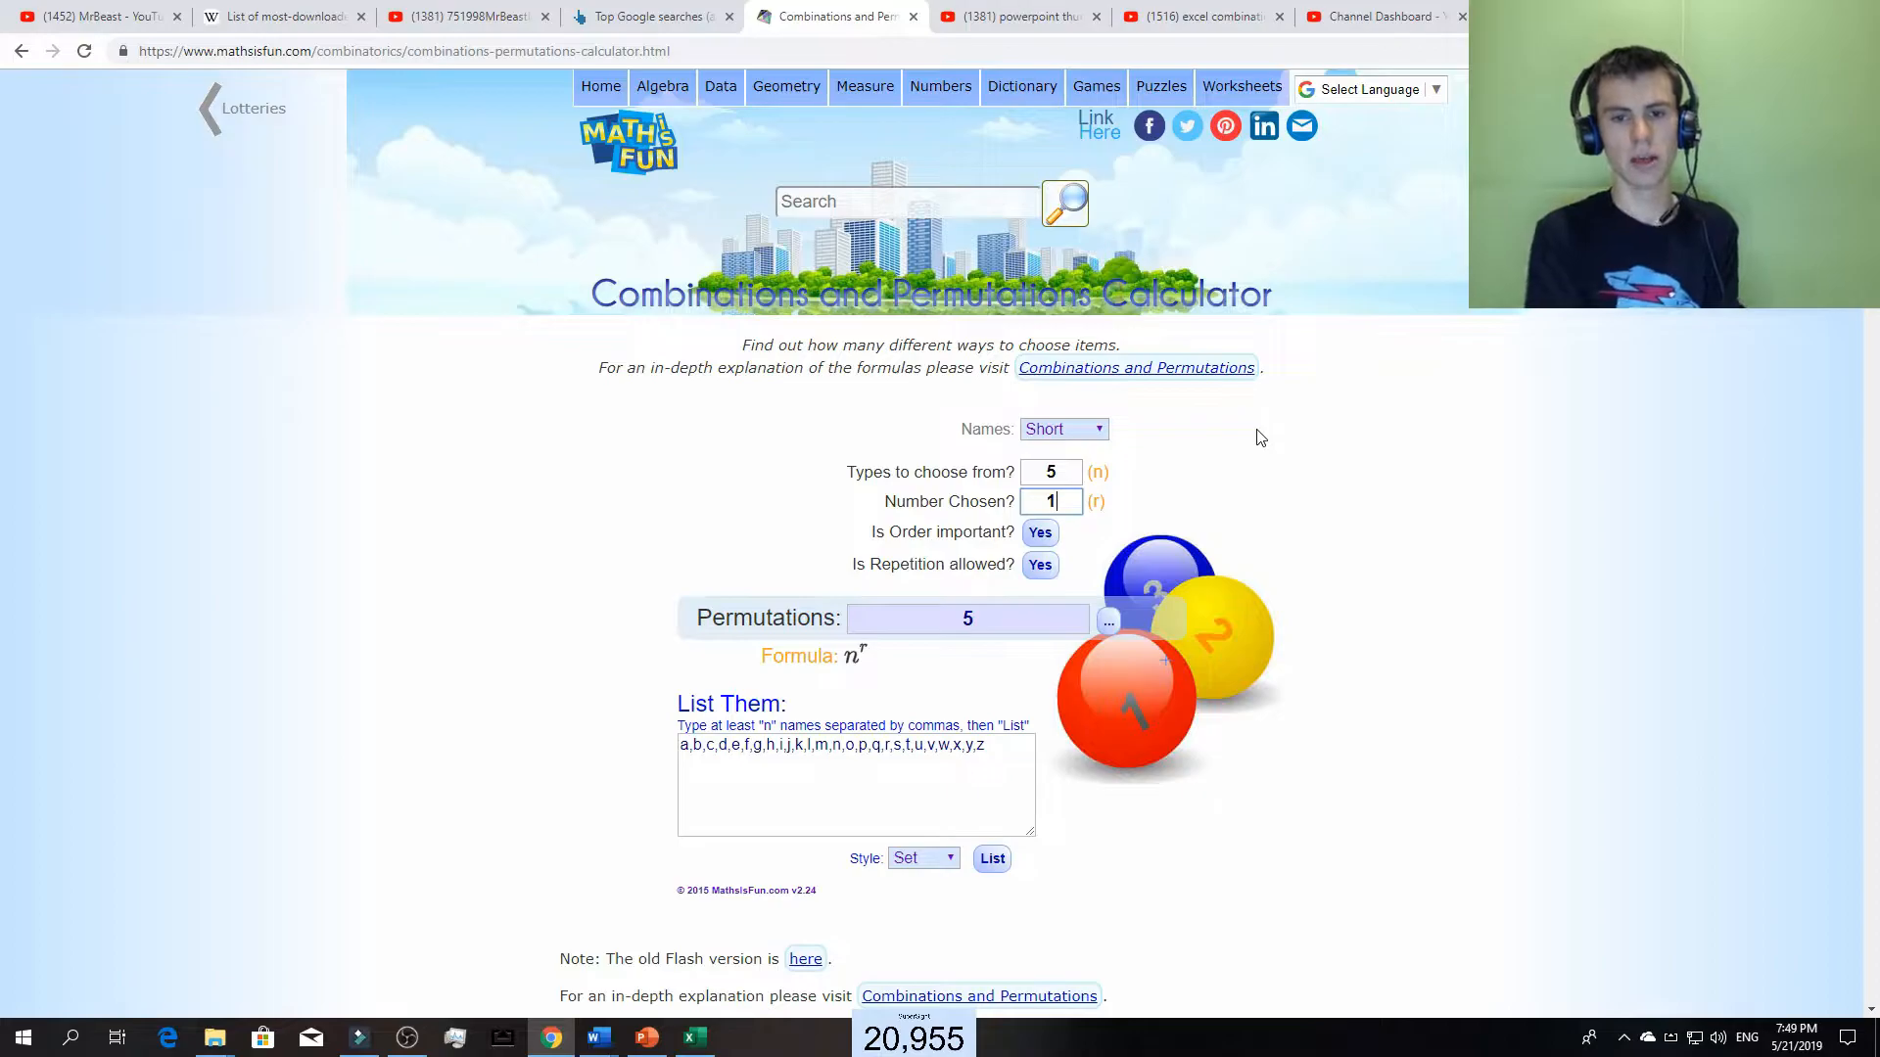
pyautogui.press('BackSpace')
pyautogui.write('2')
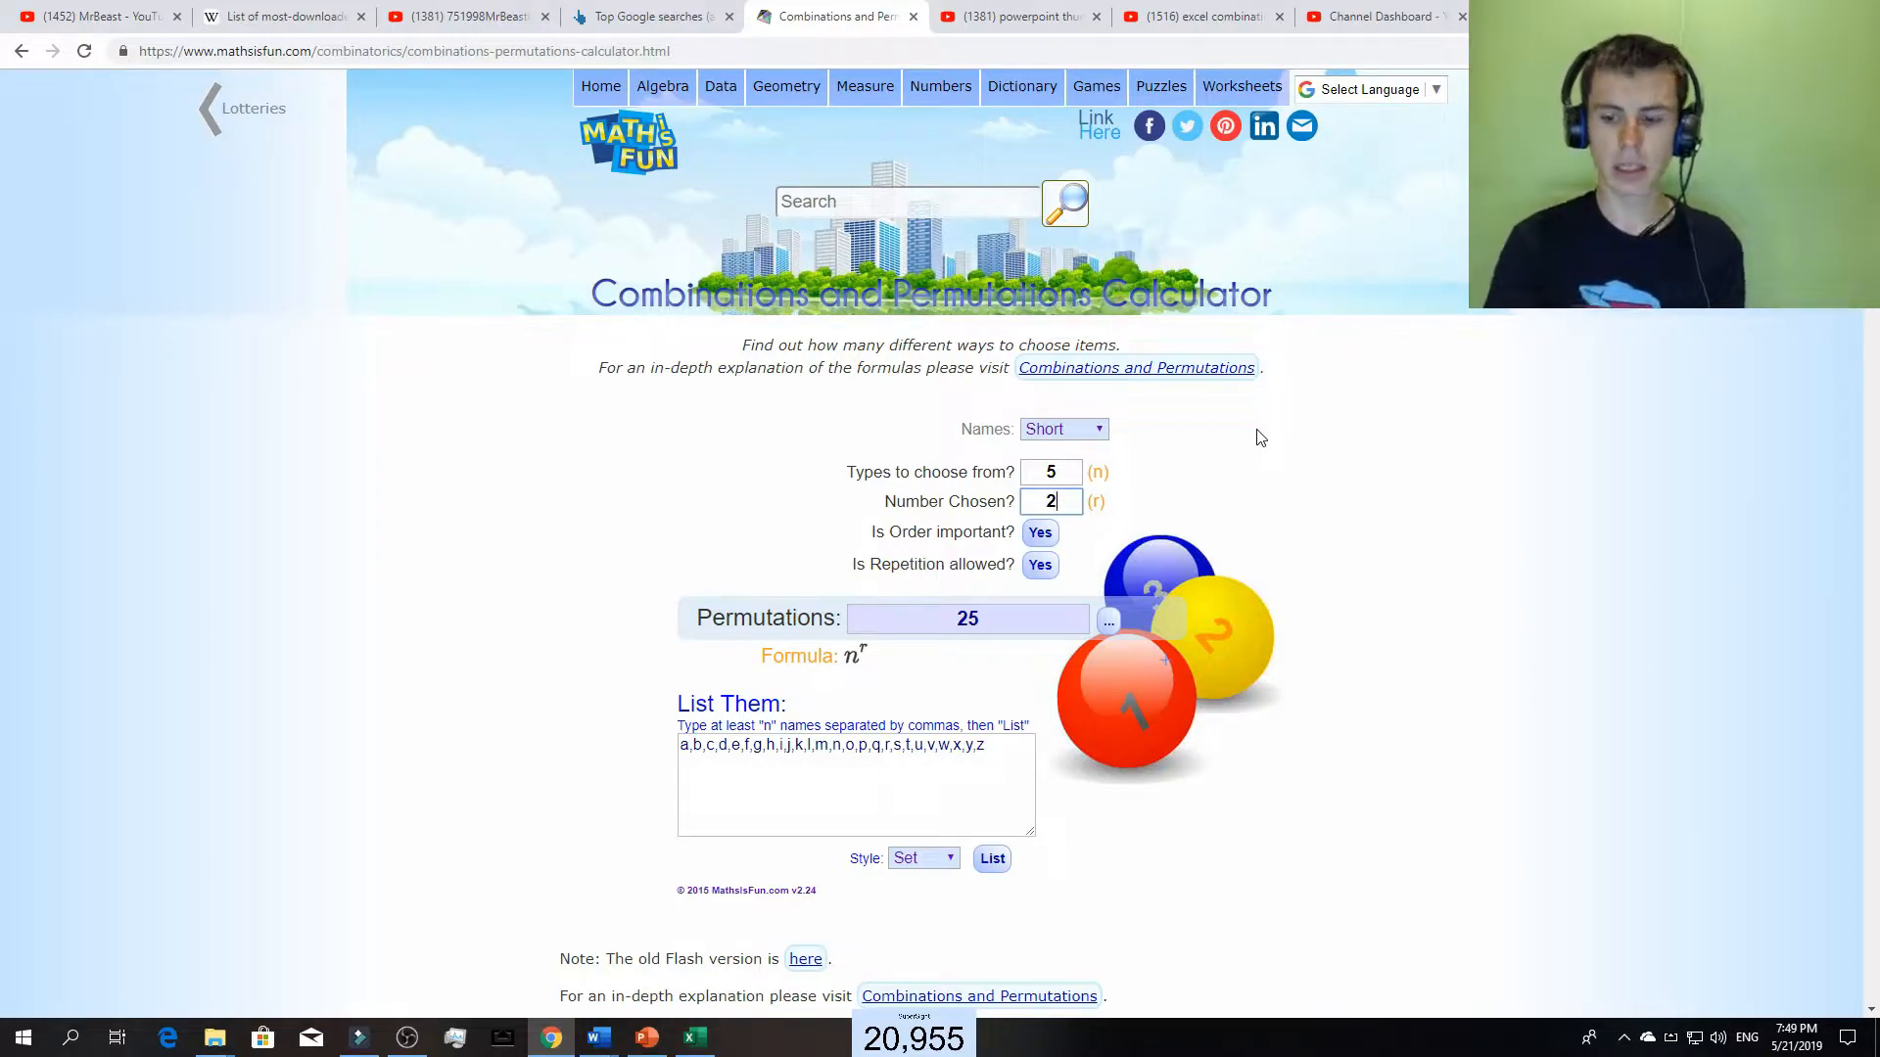
pyautogui.press('BackSpace')
pyautogui.write('3')
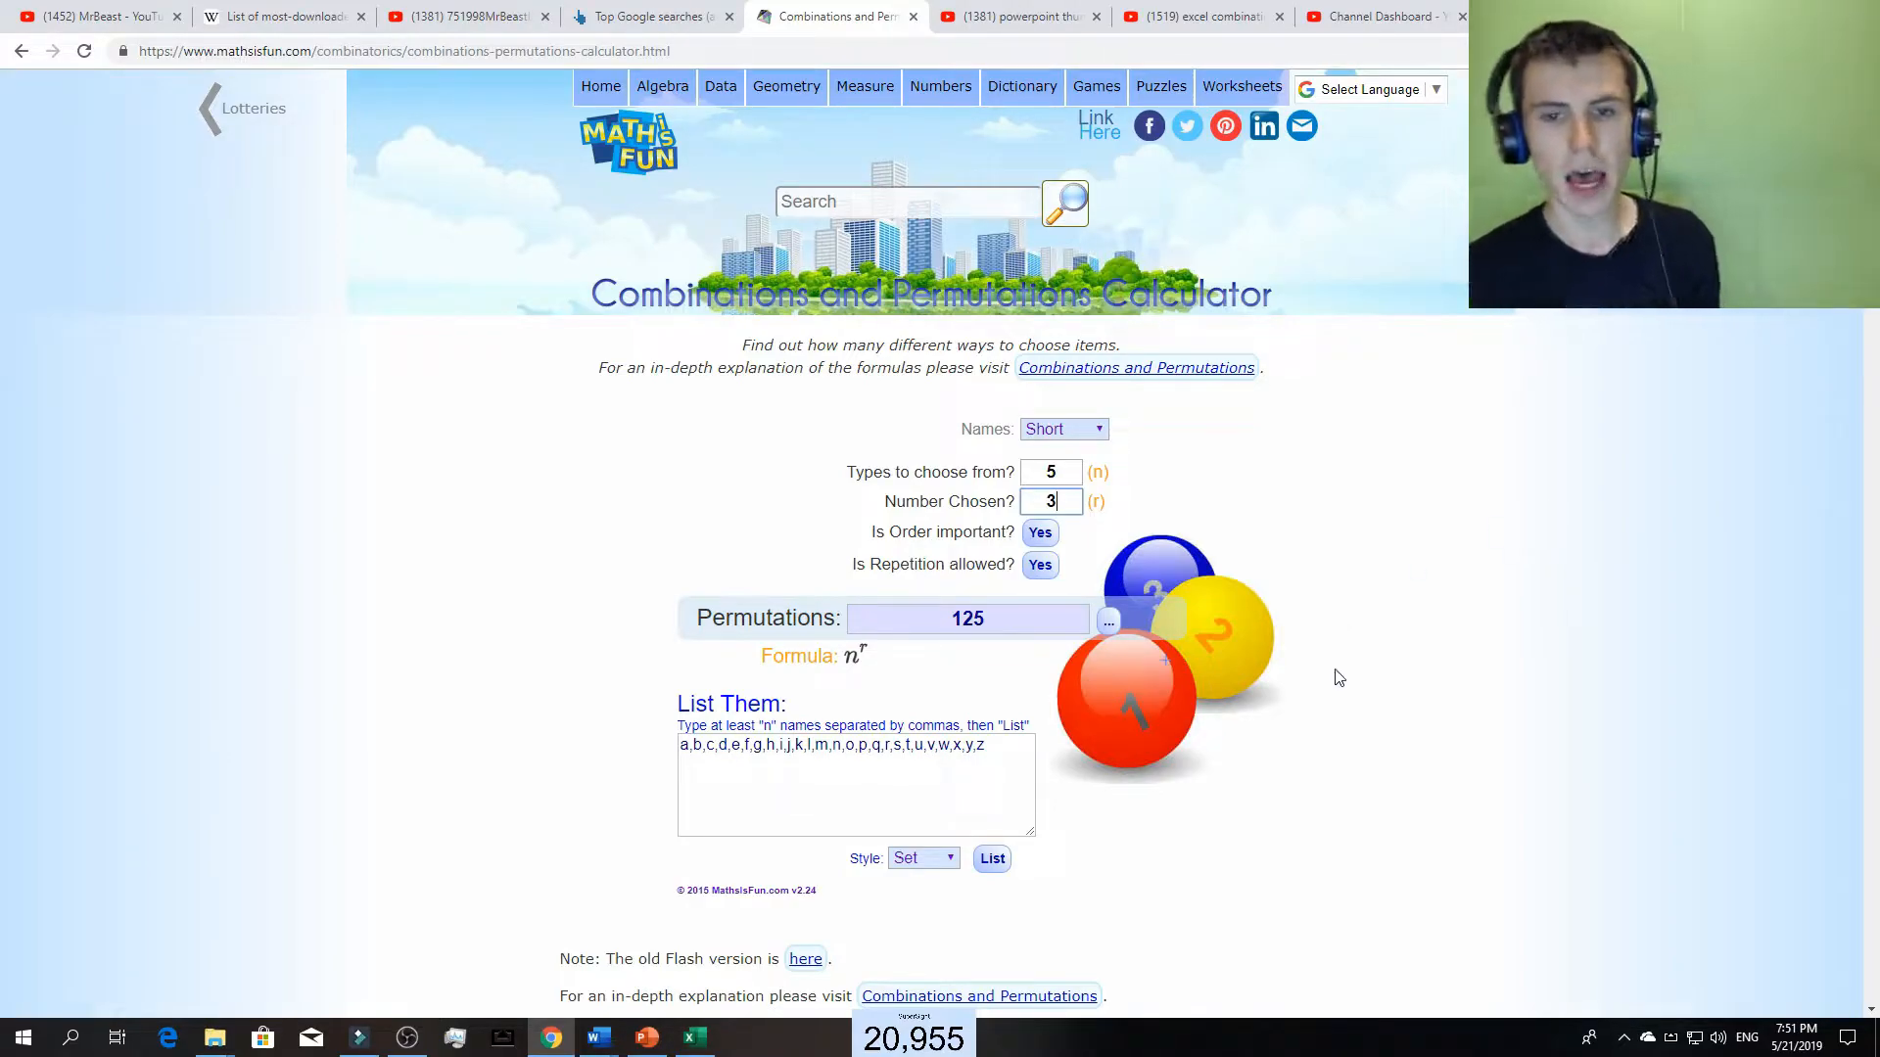
# - Replace the letters in the item list with HayDay,Battlelands,Excel,PowerPoint,MrBeast
pyautogui.click(994, 763)
pyautogui.hotkey('ctrl', 'a')
pyautogui.press('BackSpace')
pyautogui.write('Ha')
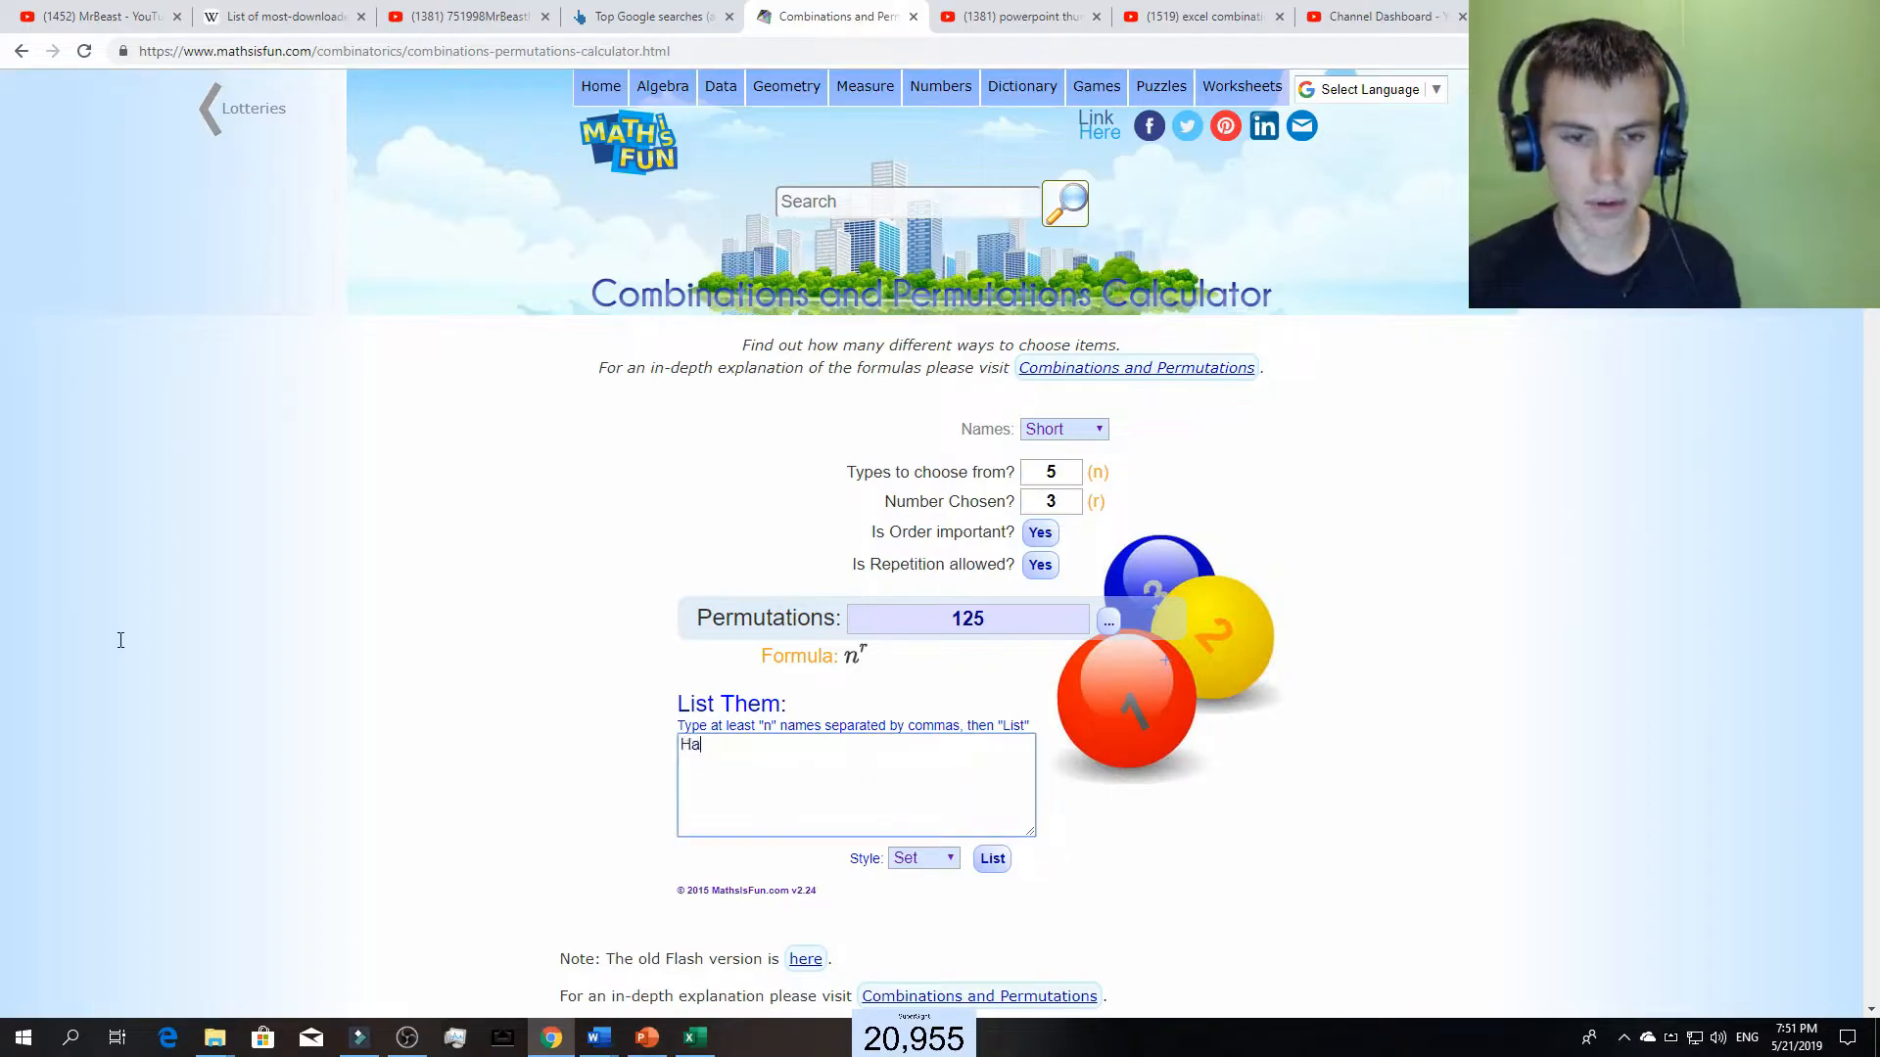
pyautogui.write('yDay,')
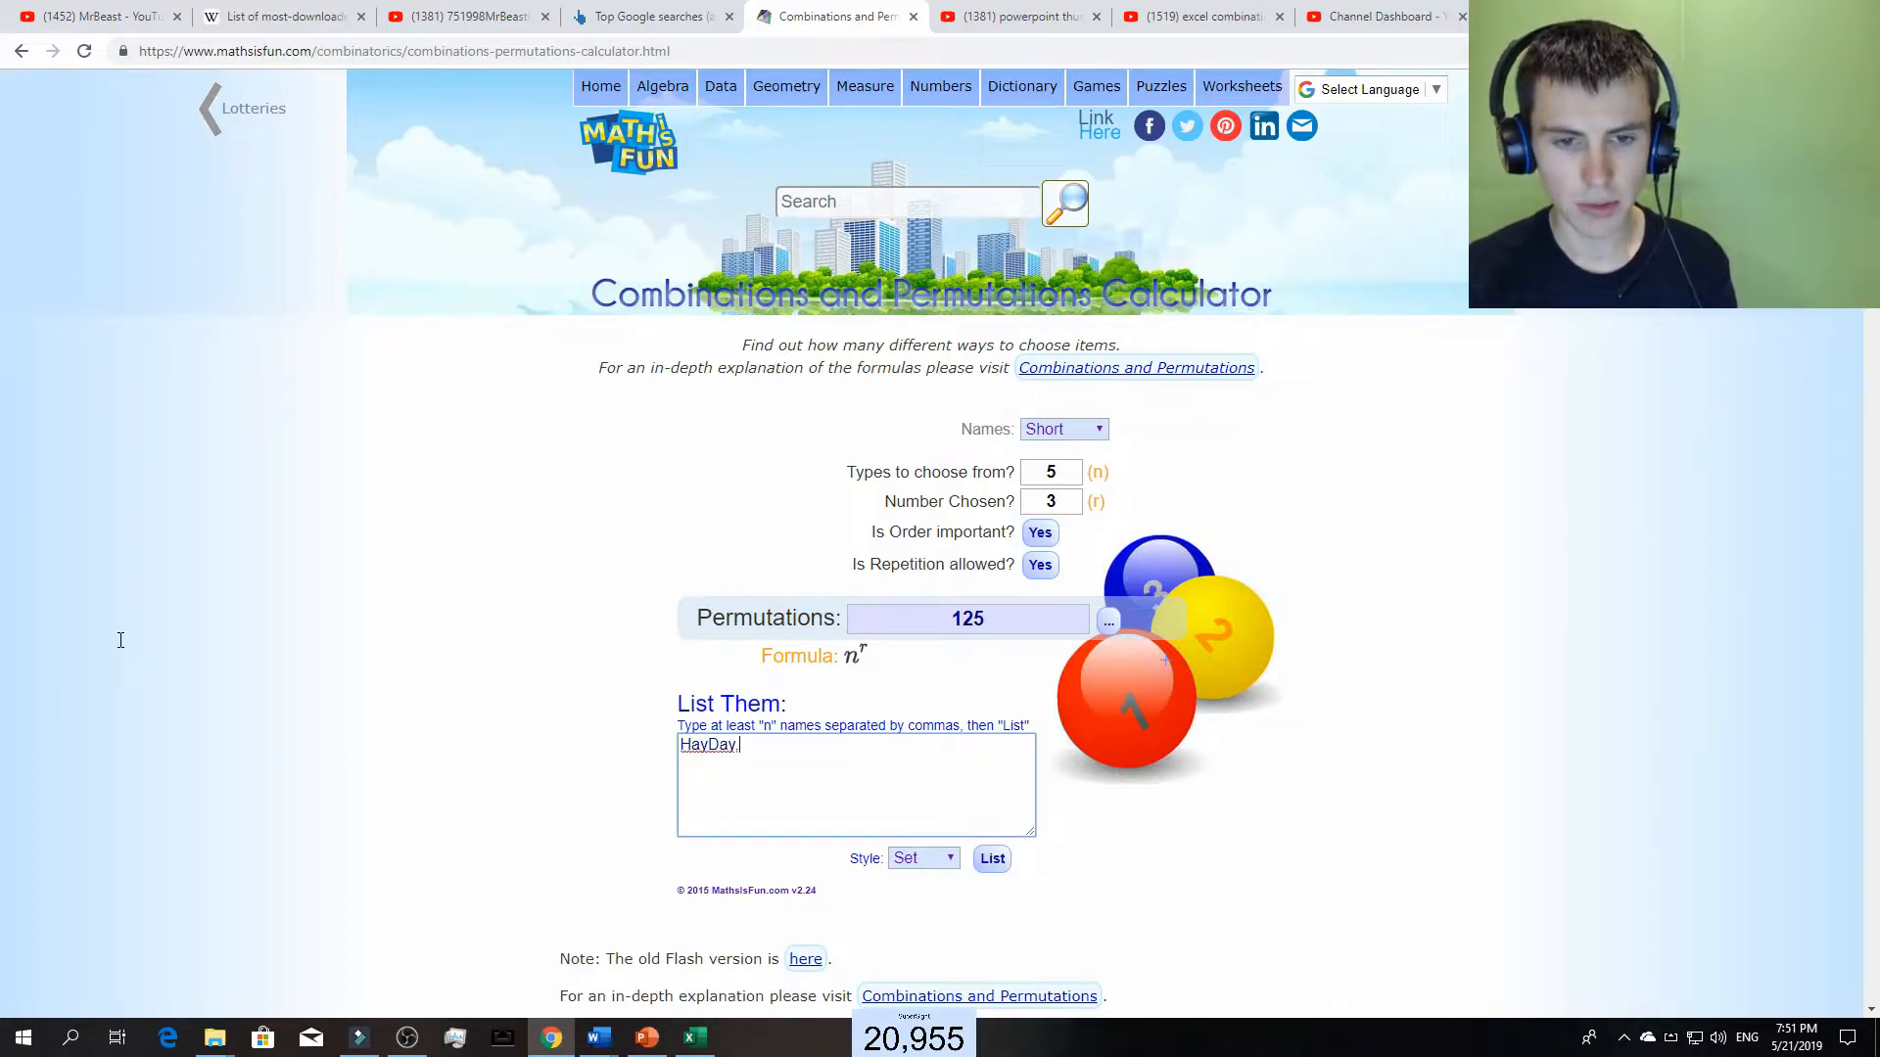
pyautogui.write('Battlelands,Excel,P')
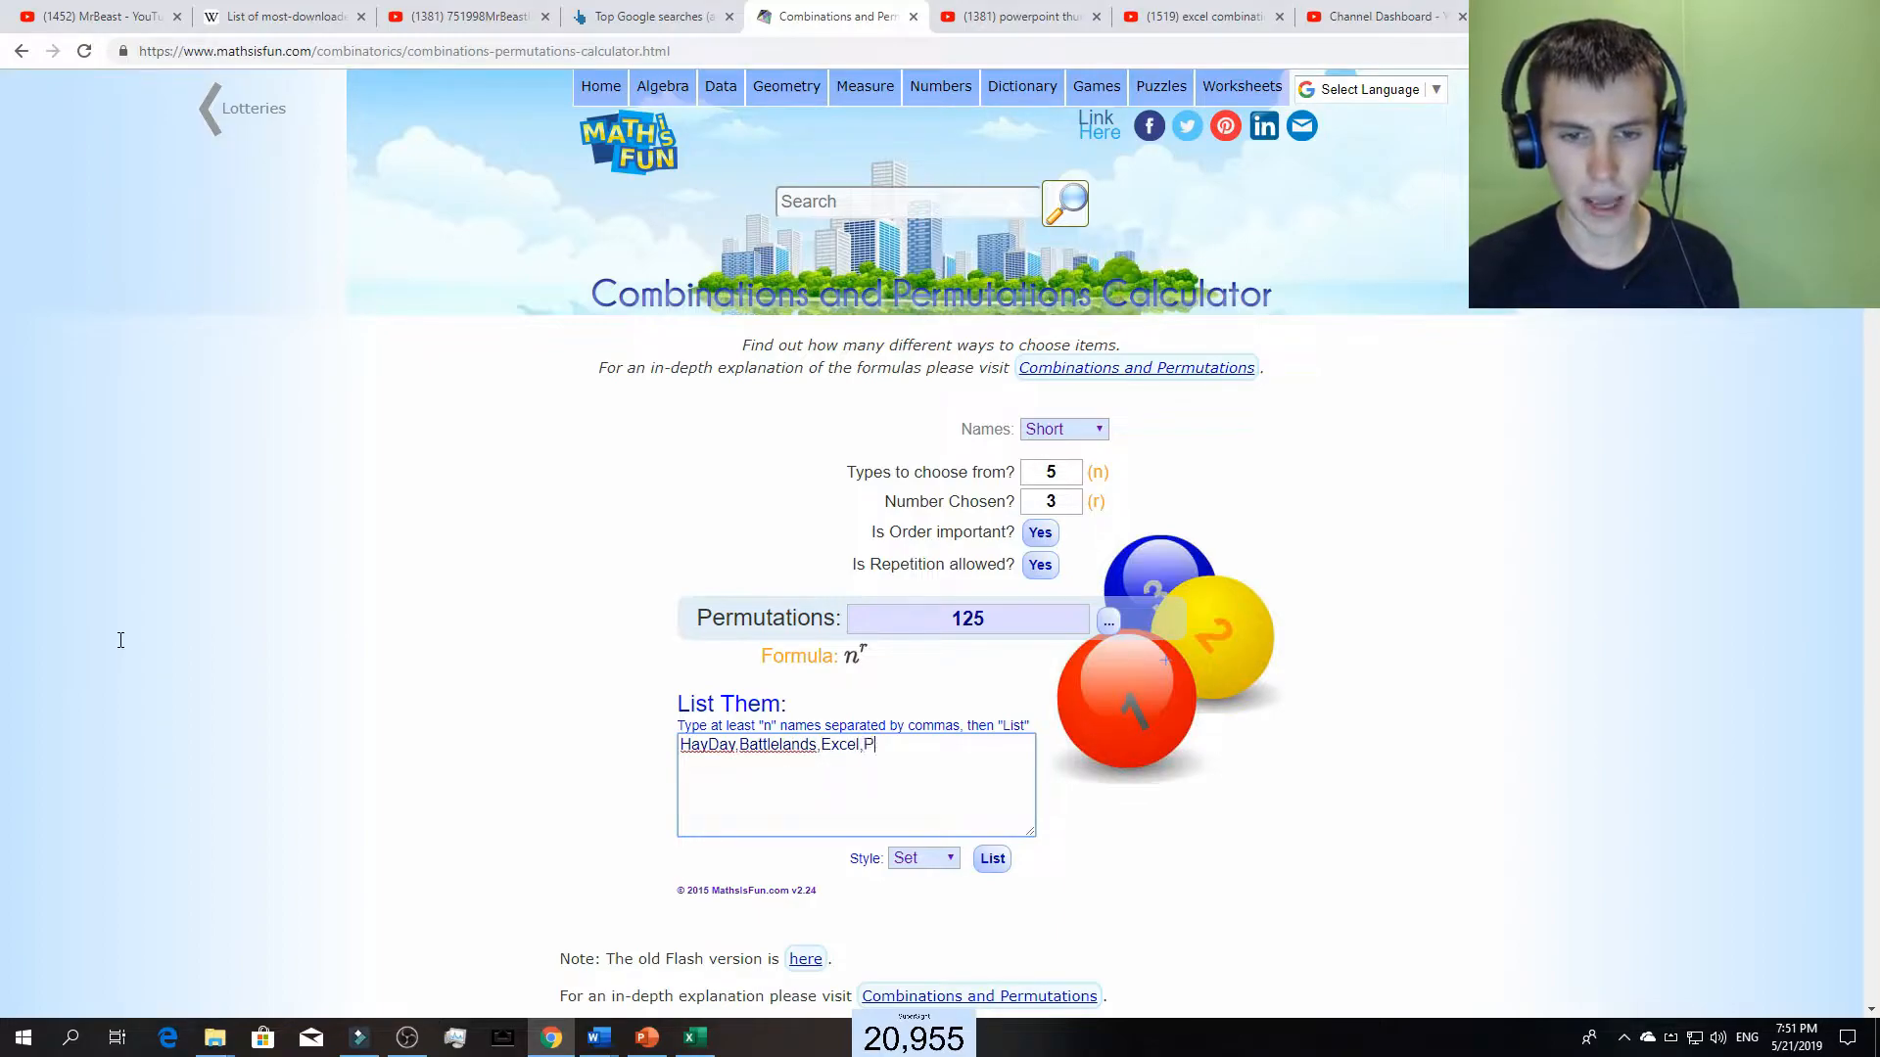
pyautogui.write('owerPoint,MrBeast')
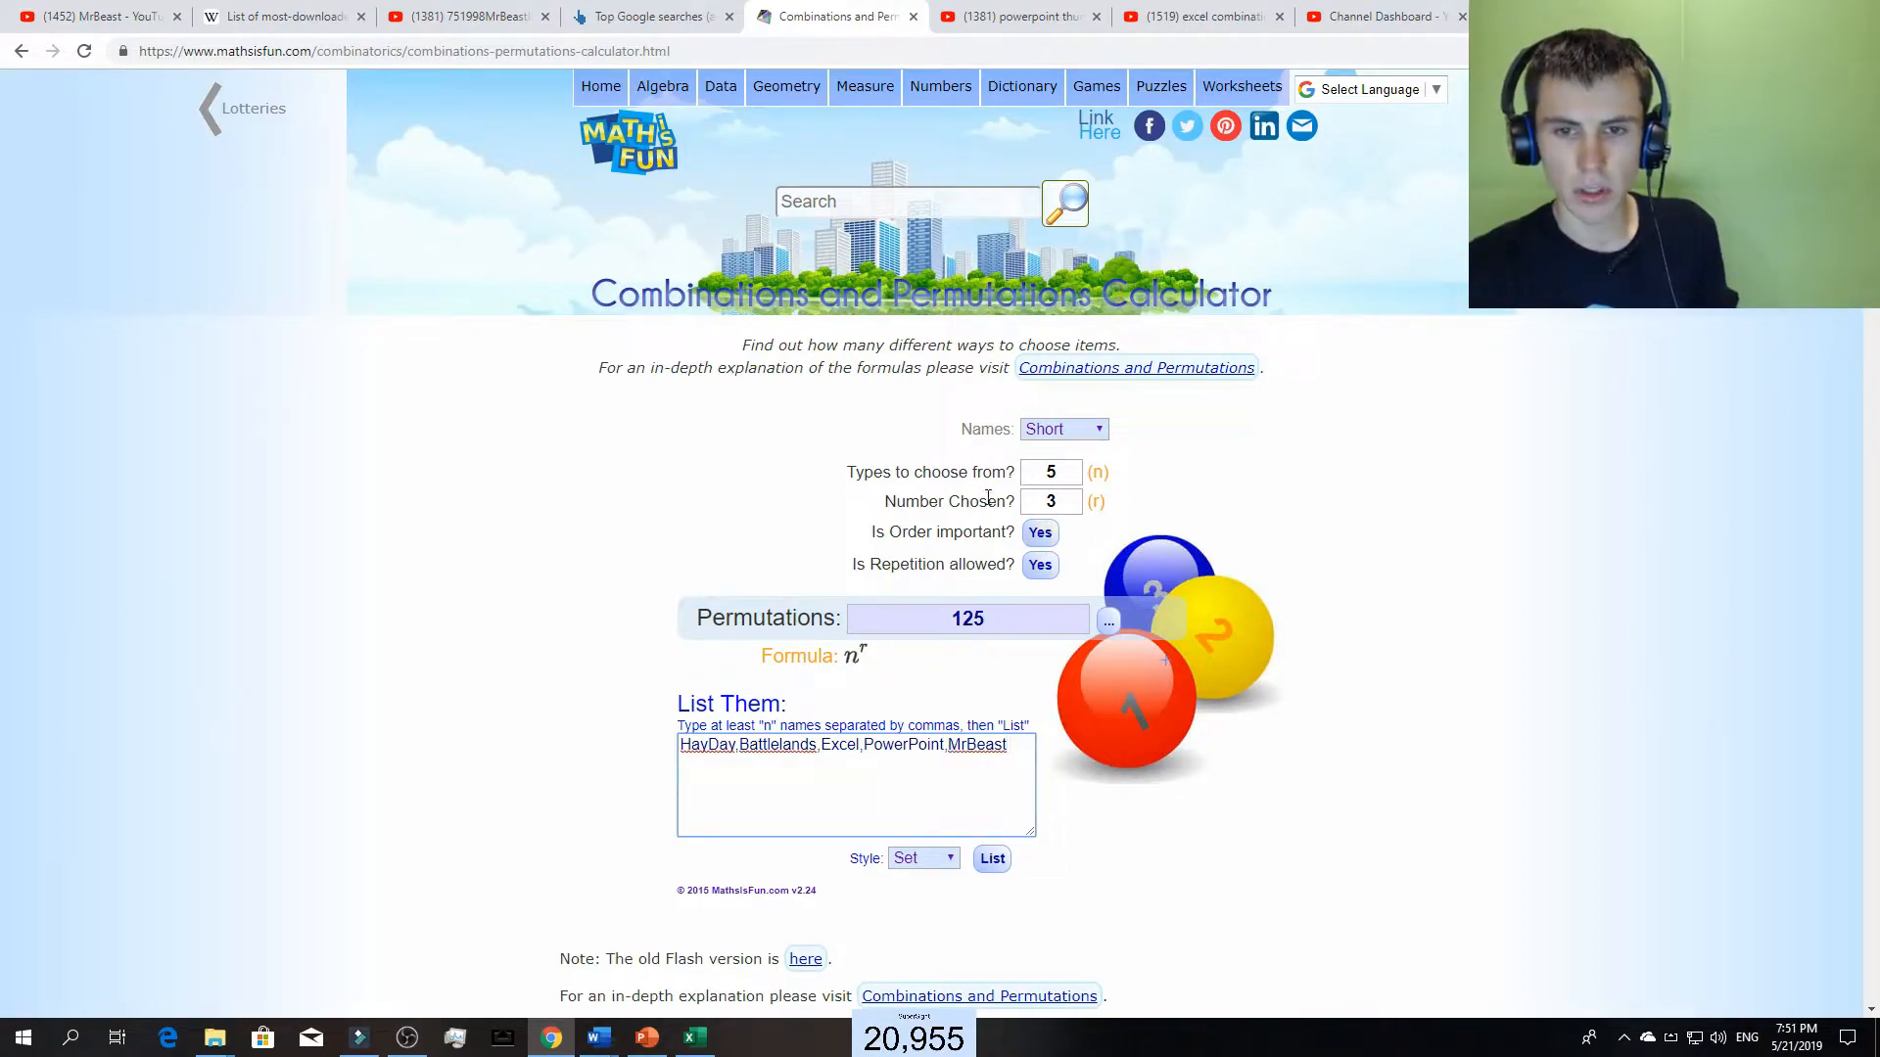
# - Generate the list of permutations for the five items and select its entire text for copying
pyautogui.click(992, 858)
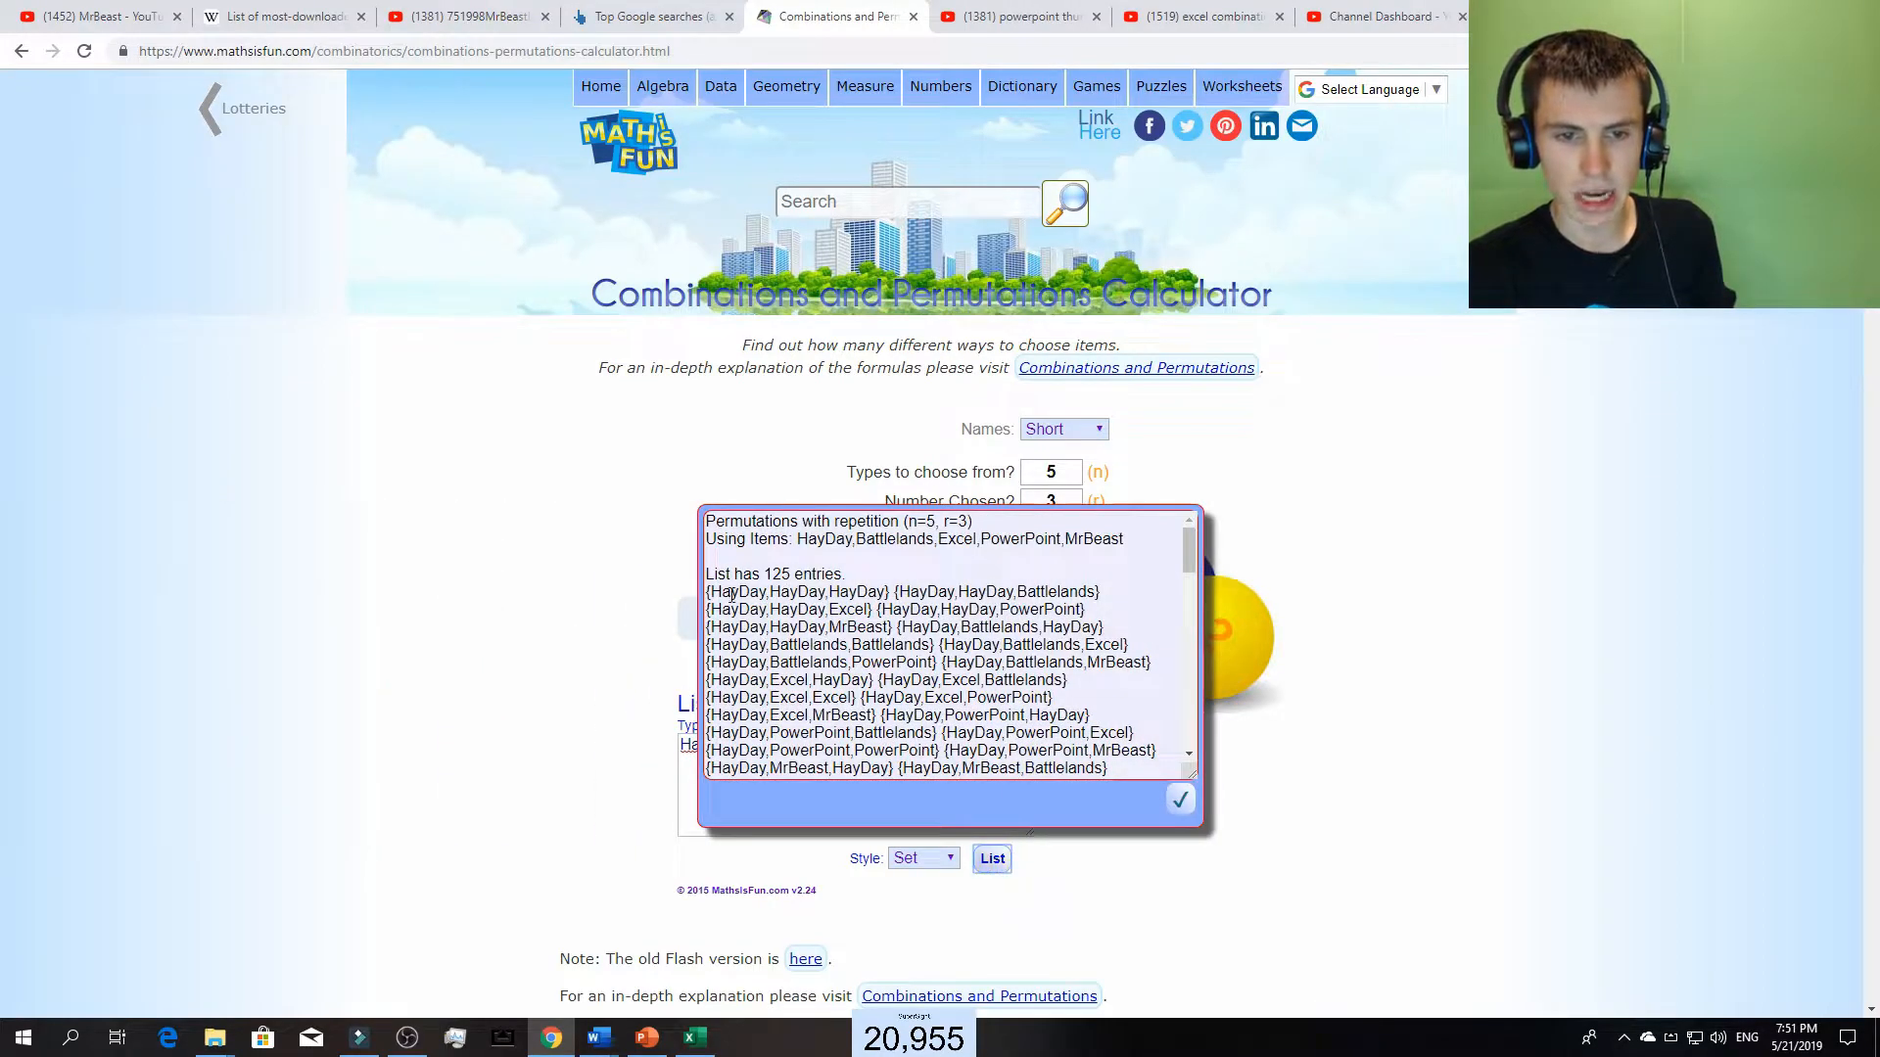
pyautogui.scroll(-7, 857, 643)
pyautogui.scroll(7, 870, 638)
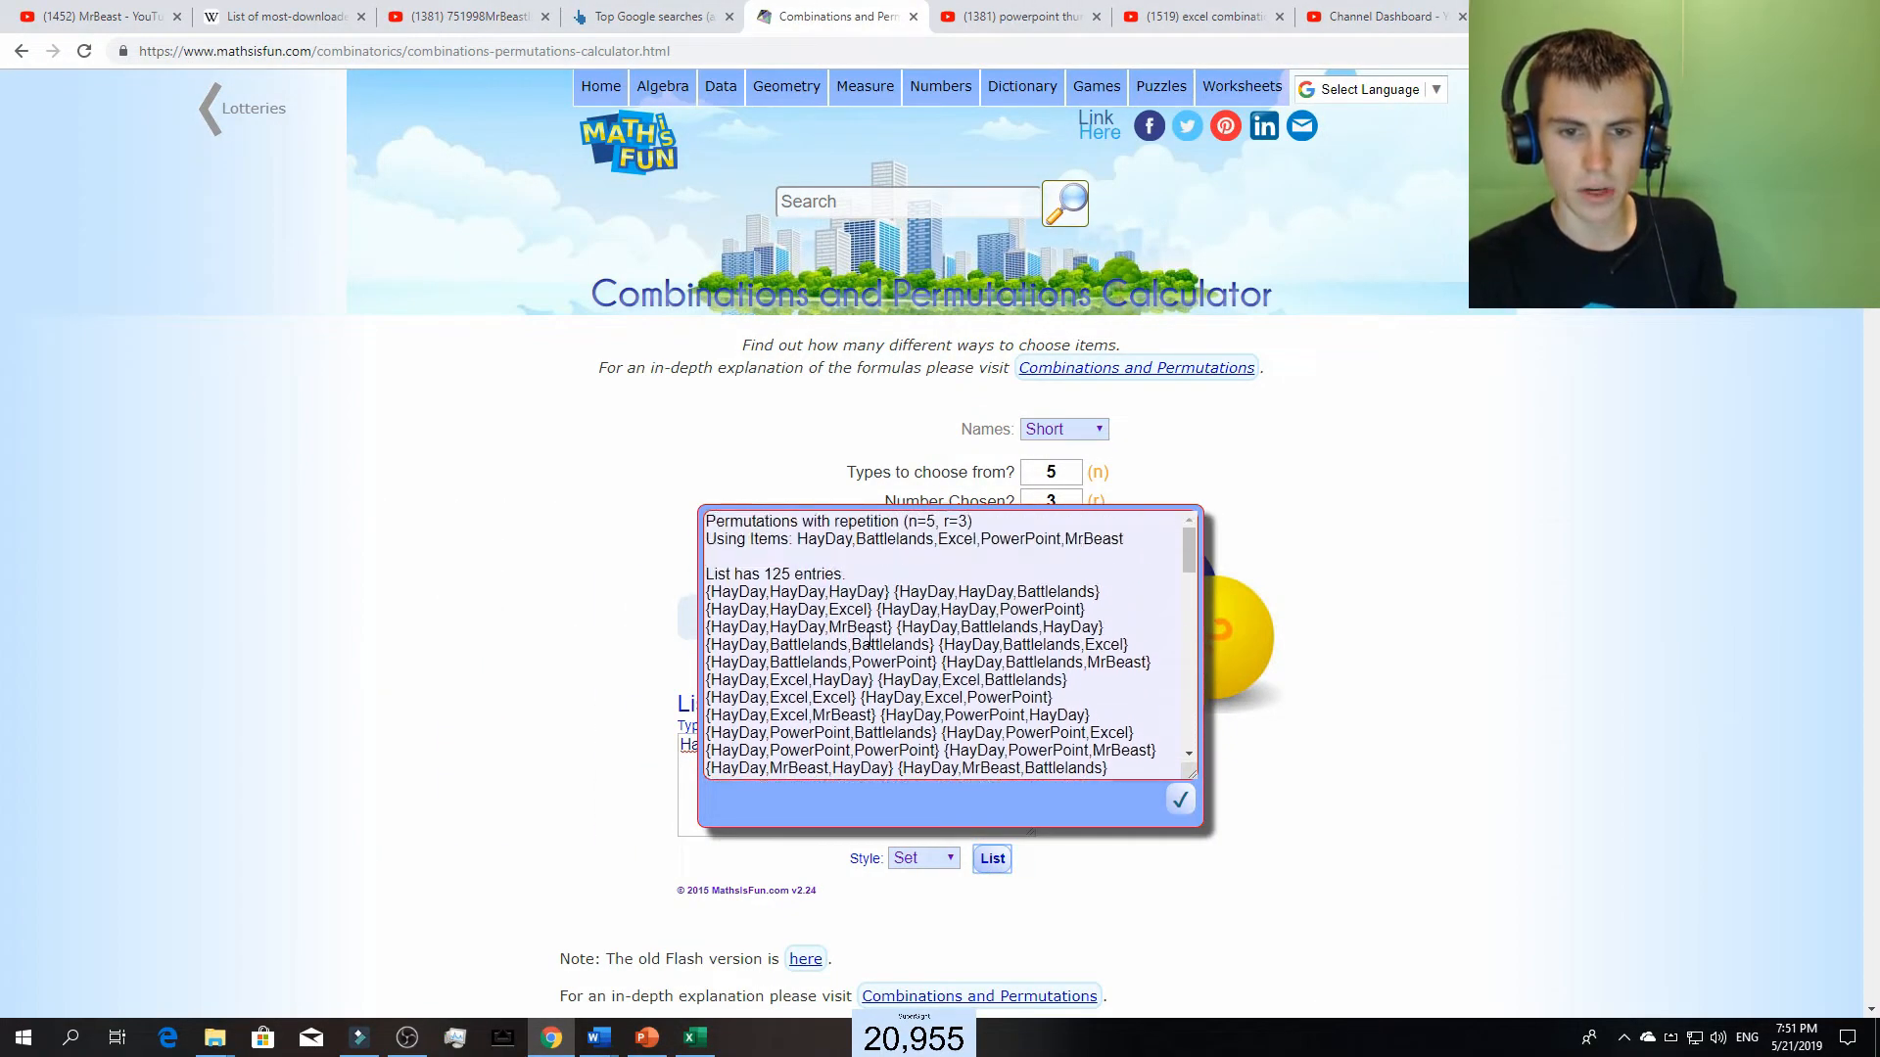
pyautogui.click(874, 668)
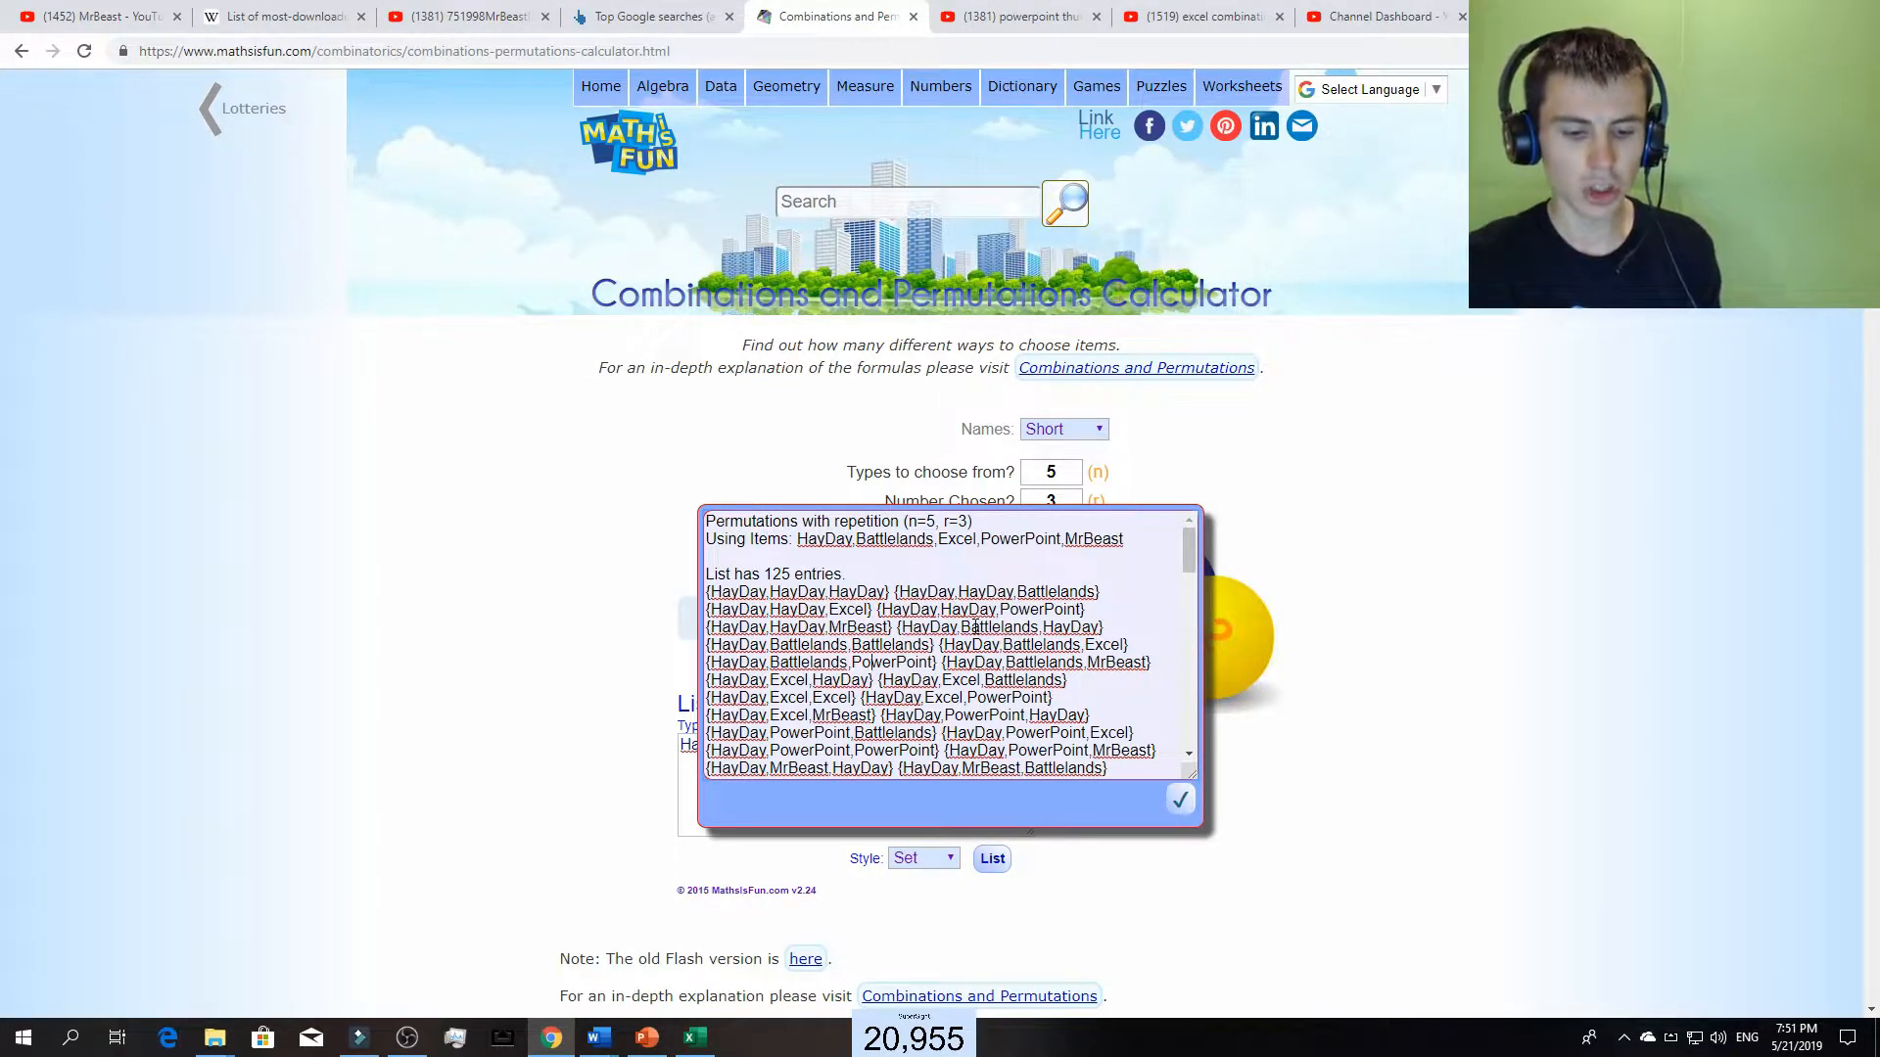
pyautogui.hotkey('ctrl', 'a')
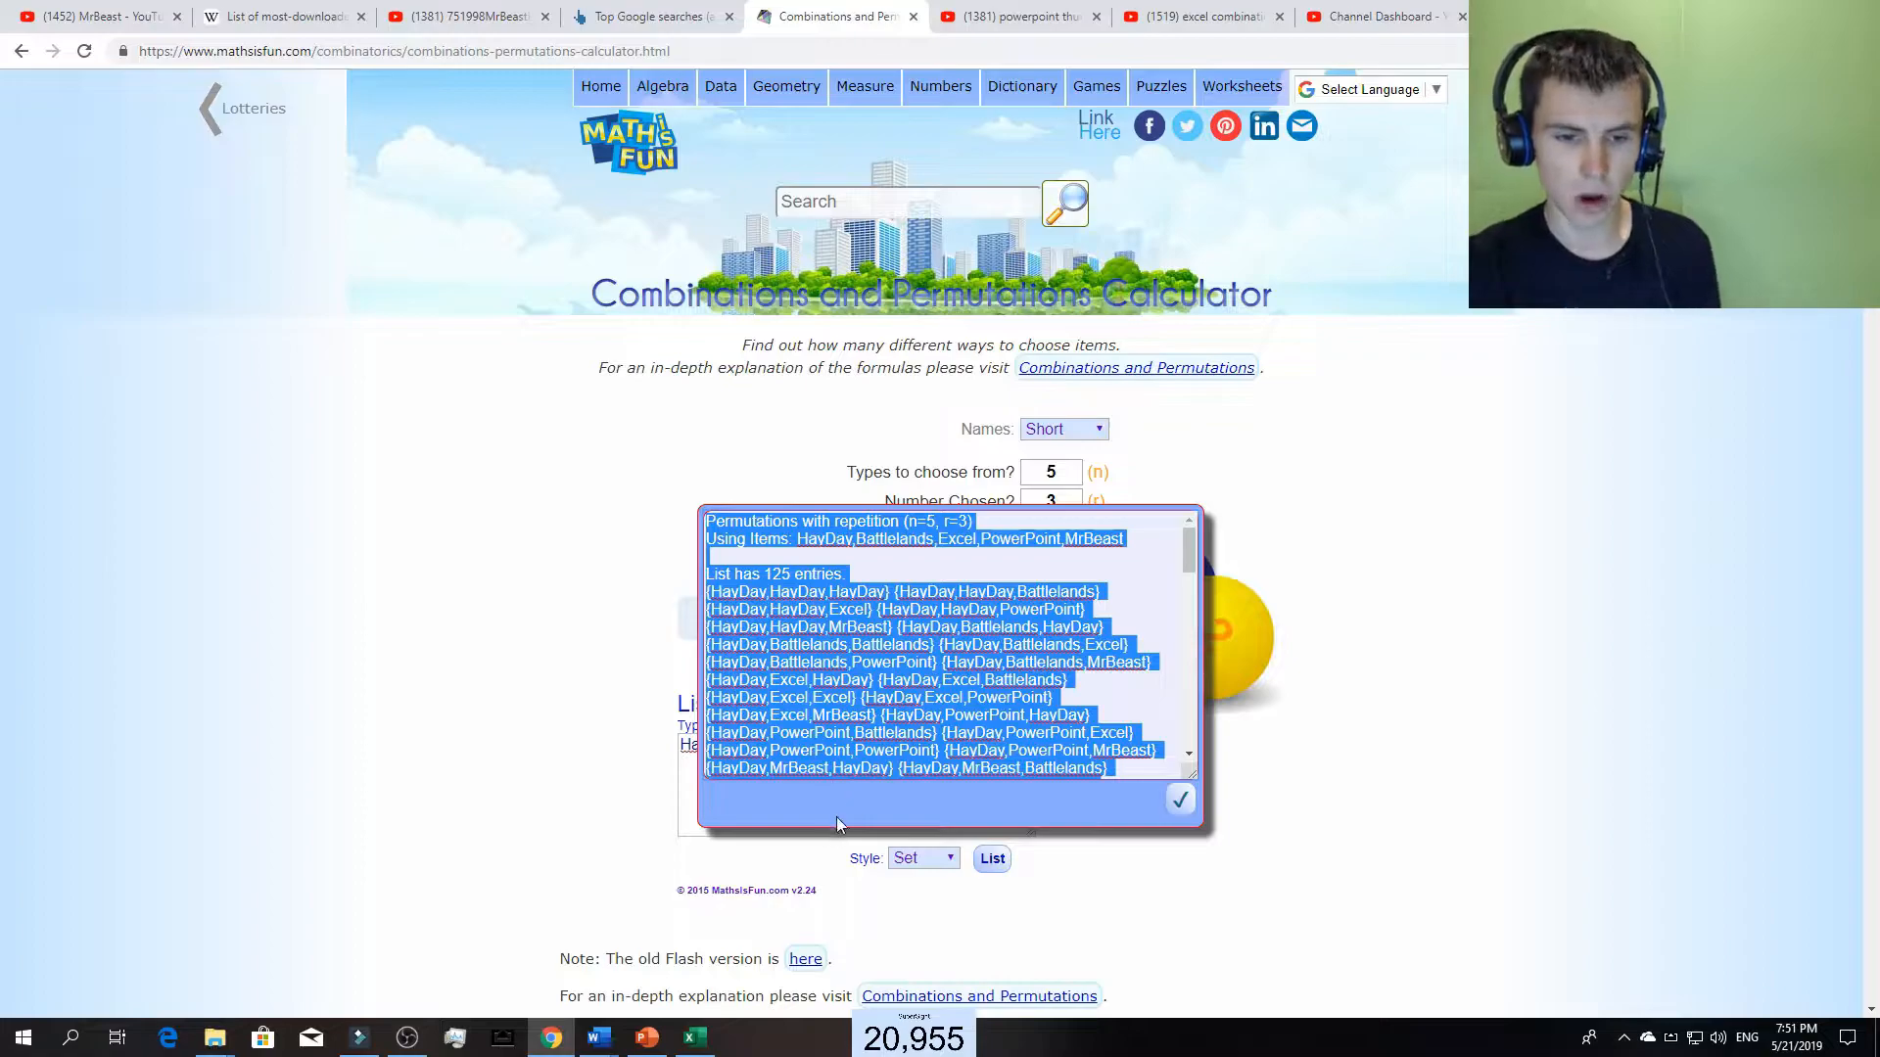
# - Switch to the Word document MrBeastIsVeryVeryVeryAwesome and paste the copied permutation list into it
pyautogui.moveTo(599, 1037)
pyautogui.click(563, 950)
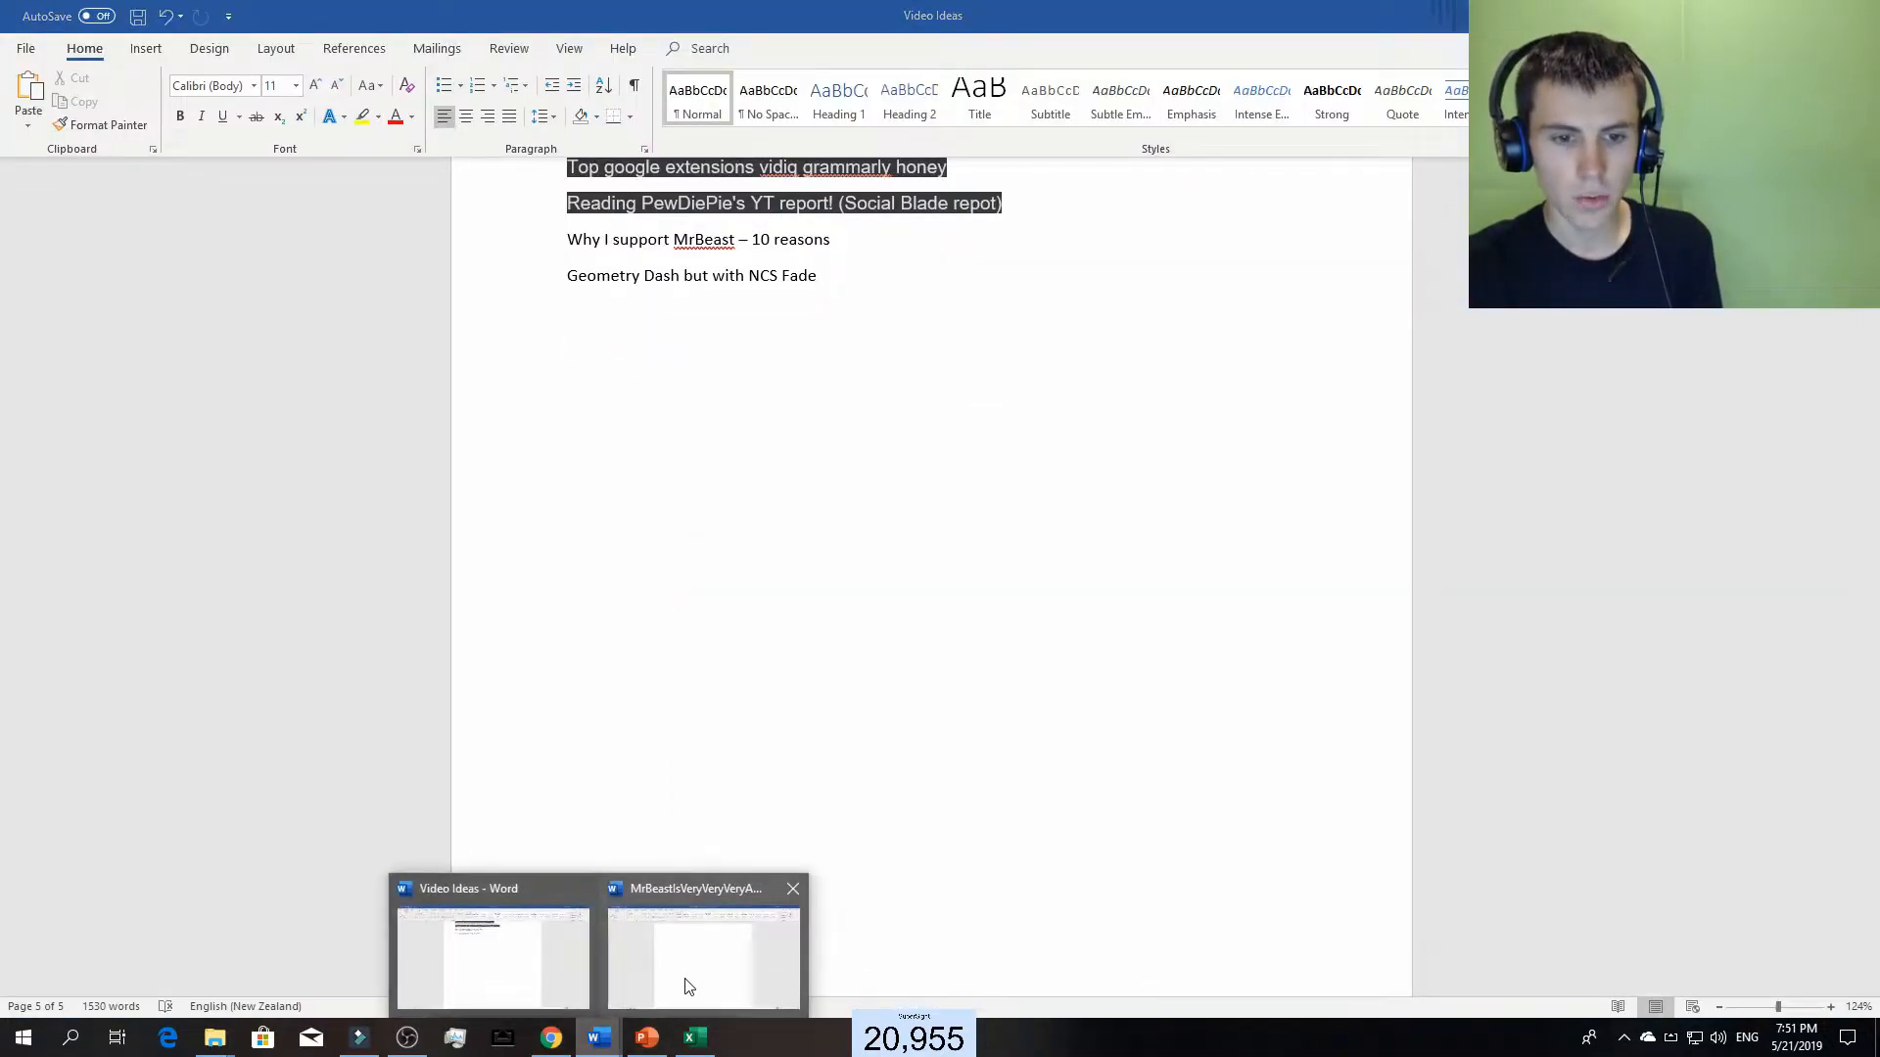
pyautogui.click(686, 984)
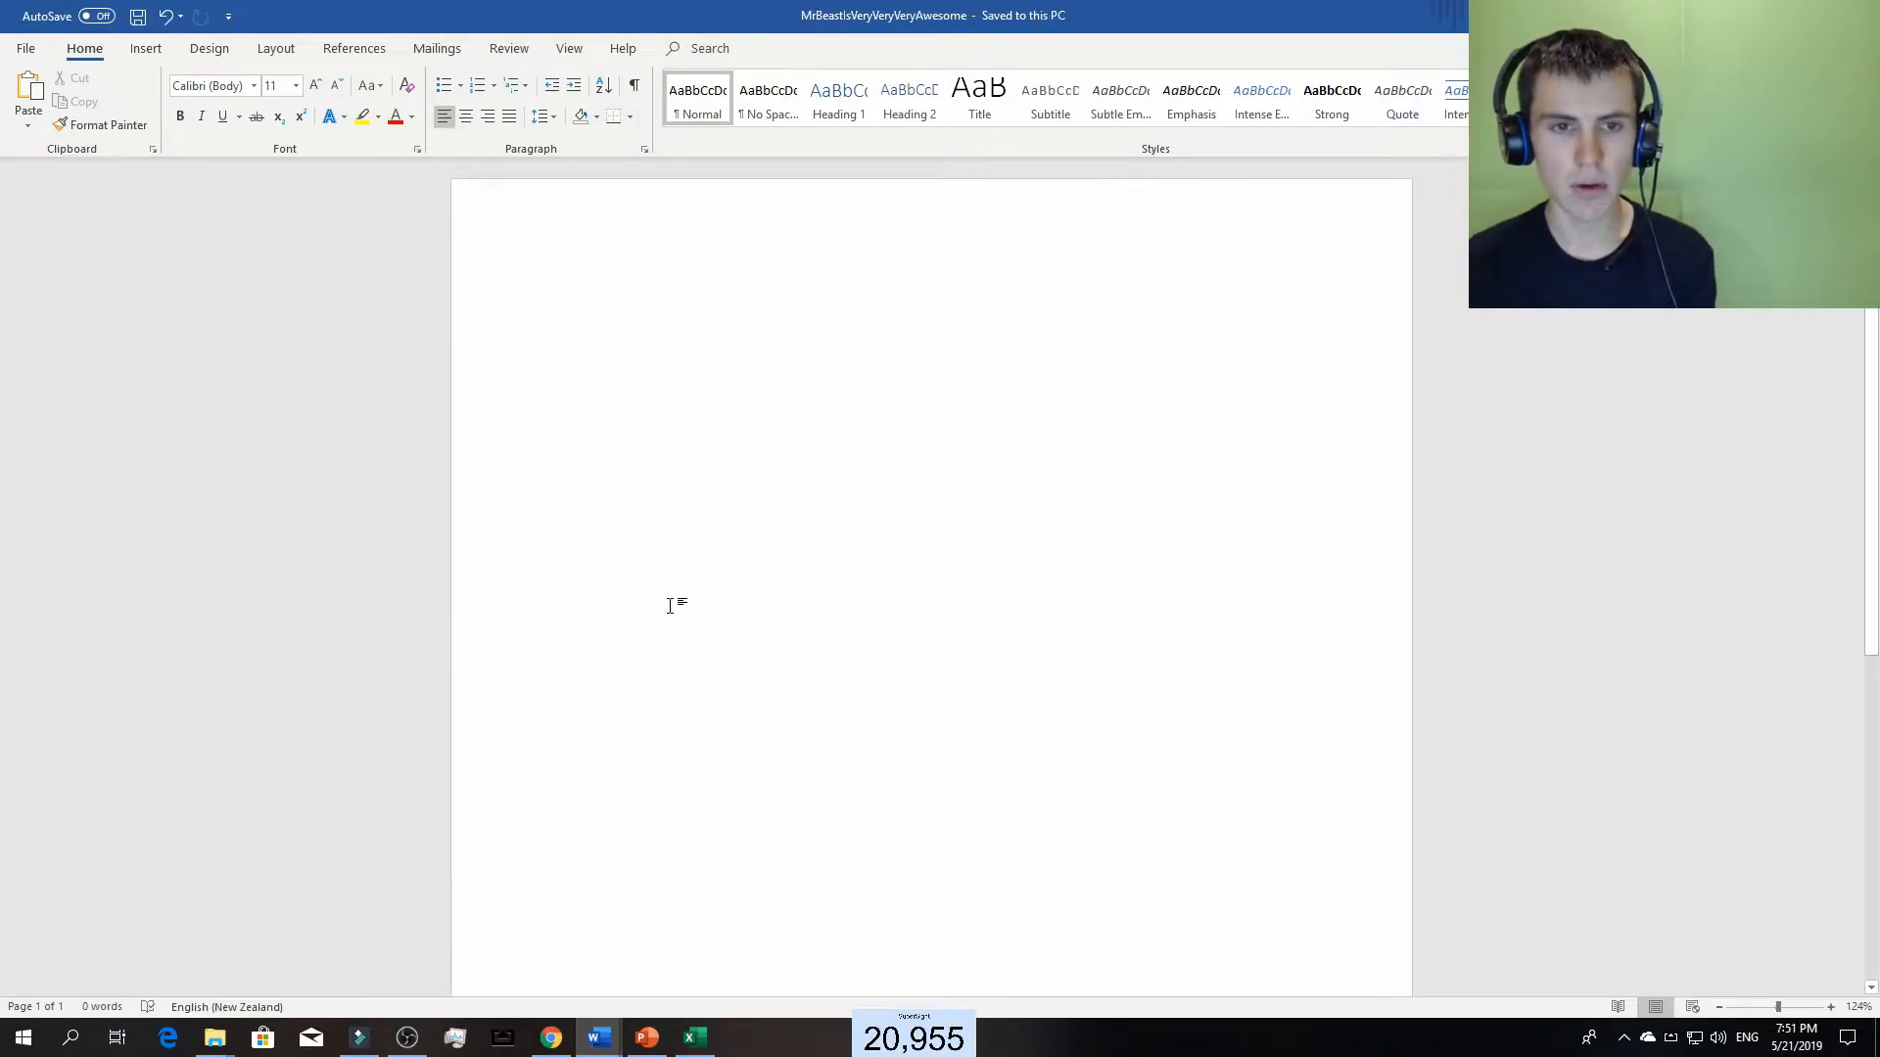
pyautogui.hotkey('ctrl', 'v')
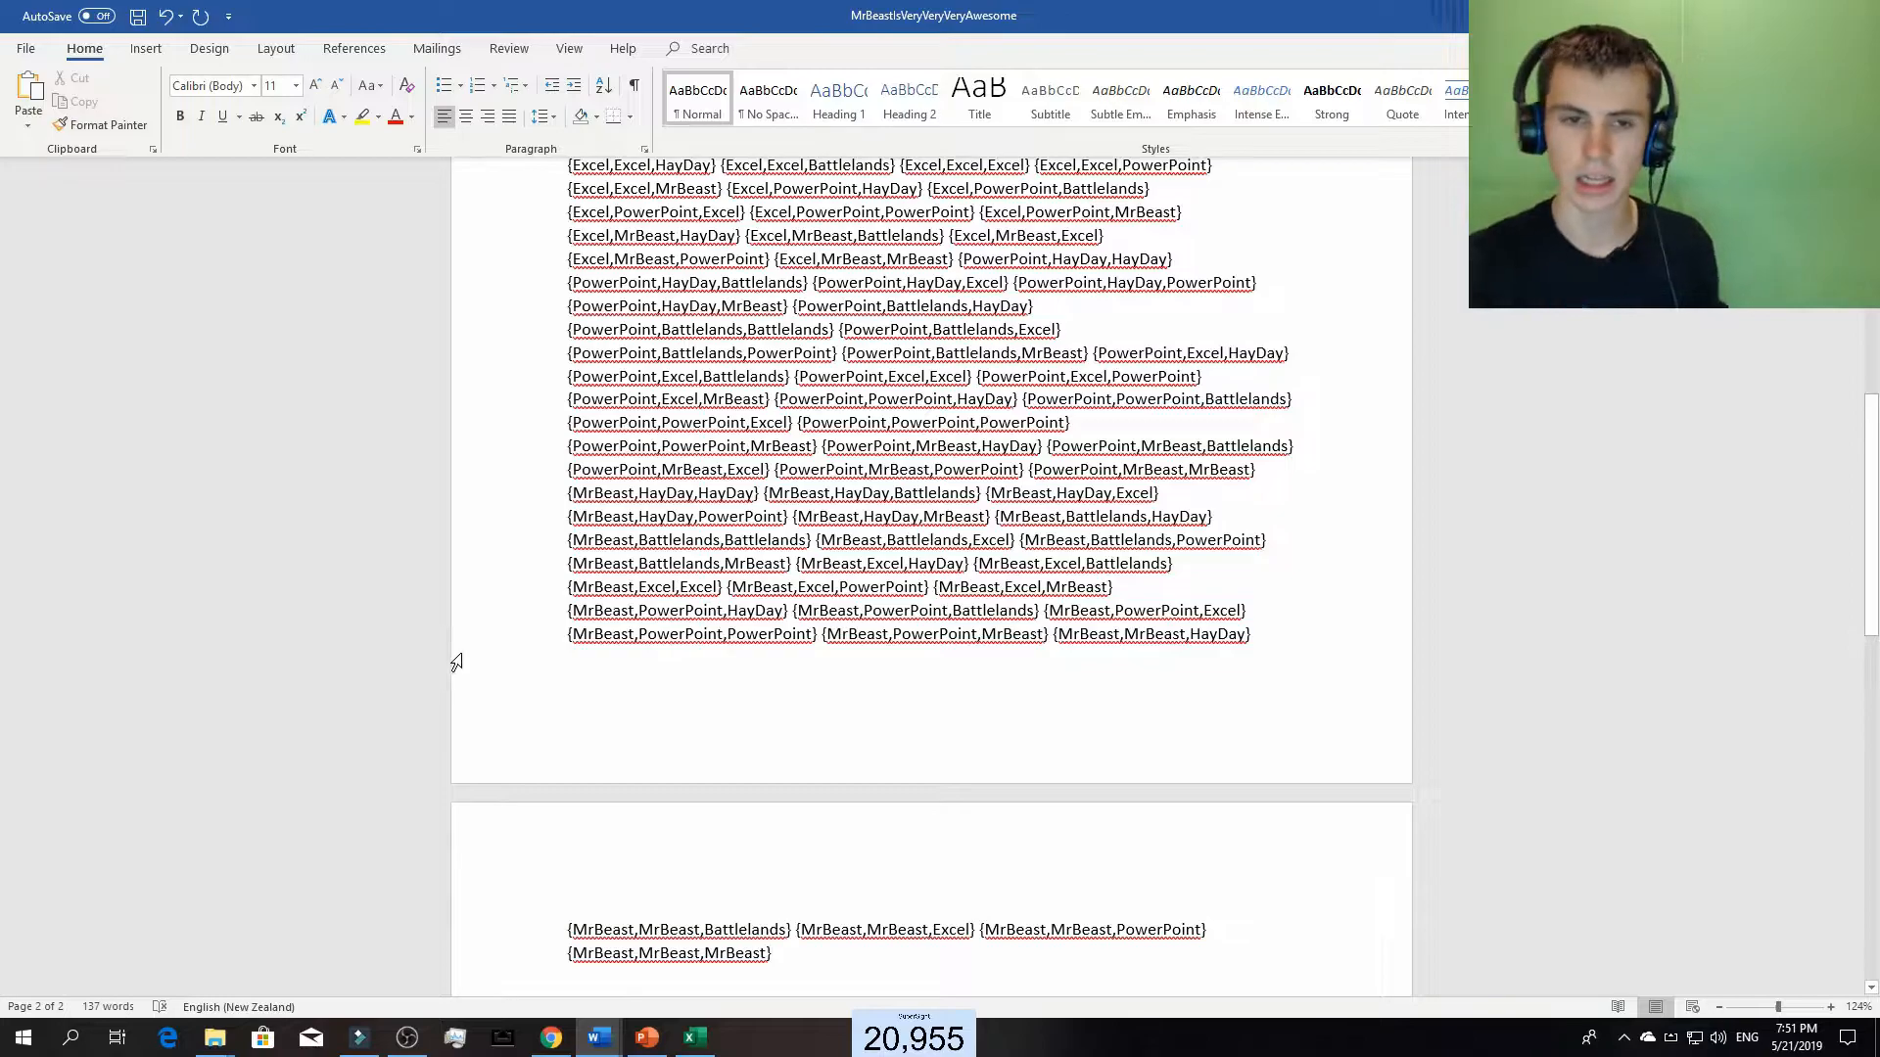
# - Delete the introductory lines above the first permutation {HayDay,HayDay,HayDay}
pyautogui.scroll(10, 456, 663)
pyautogui.moveTo(728, 423); pyautogui.dragTo(294, 223)
pyautogui.press('BackSpace')
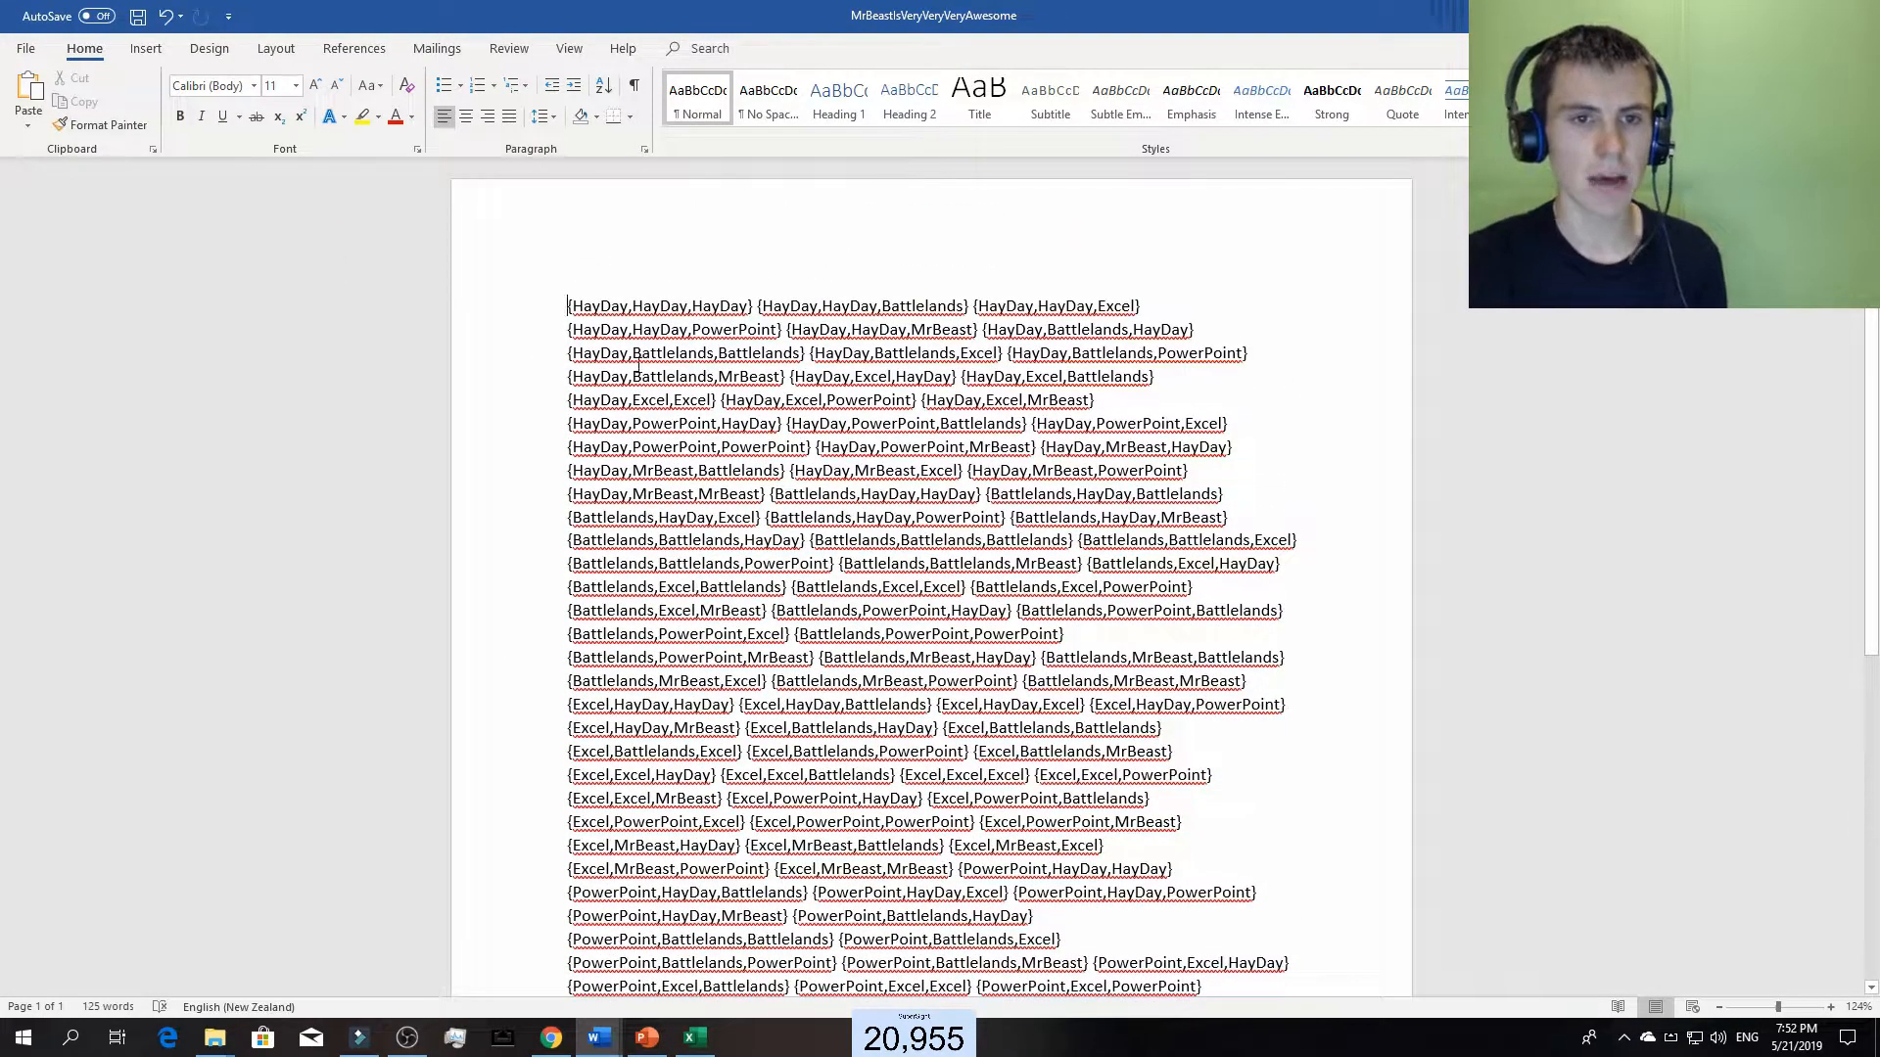
# - Replace every space in the permutation list with a paragraph break (^p), so each permutation gets its own line
pyautogui.hotkey('ctrl', 'a')
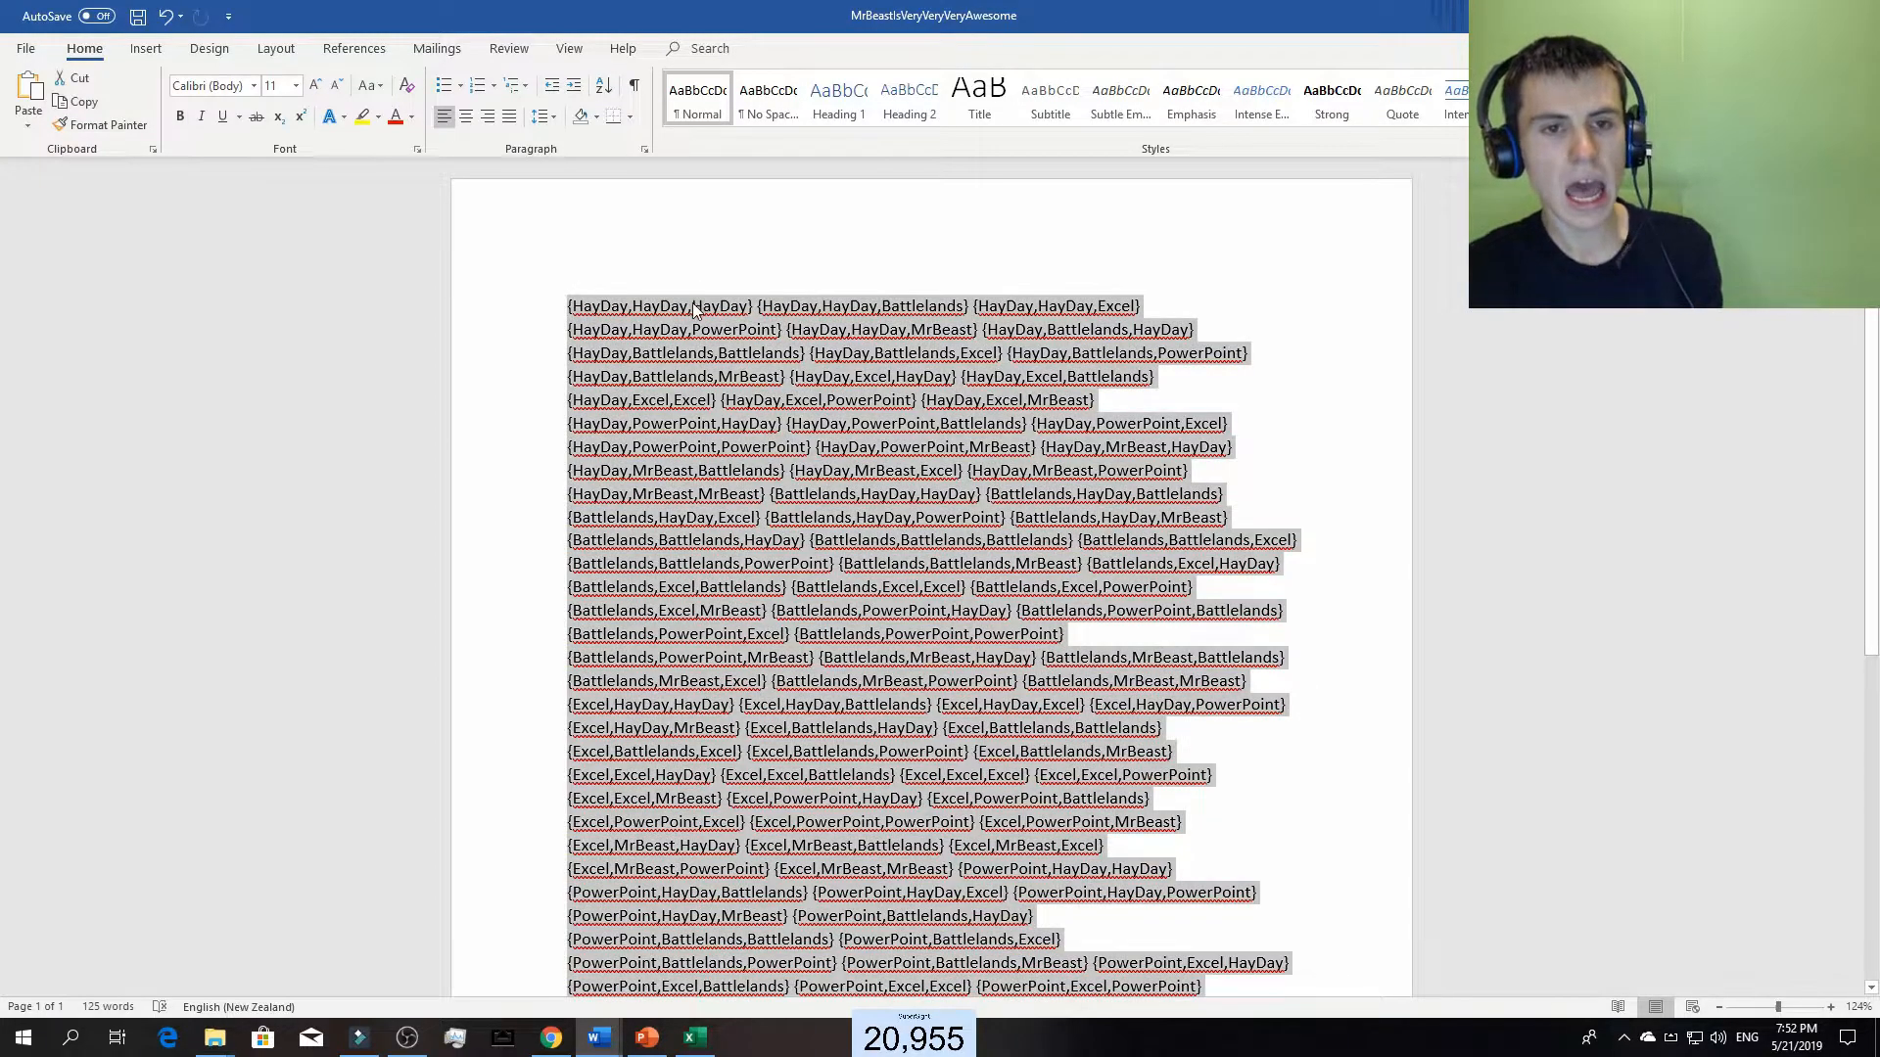
pyautogui.hotkey('ctrl', 'h')
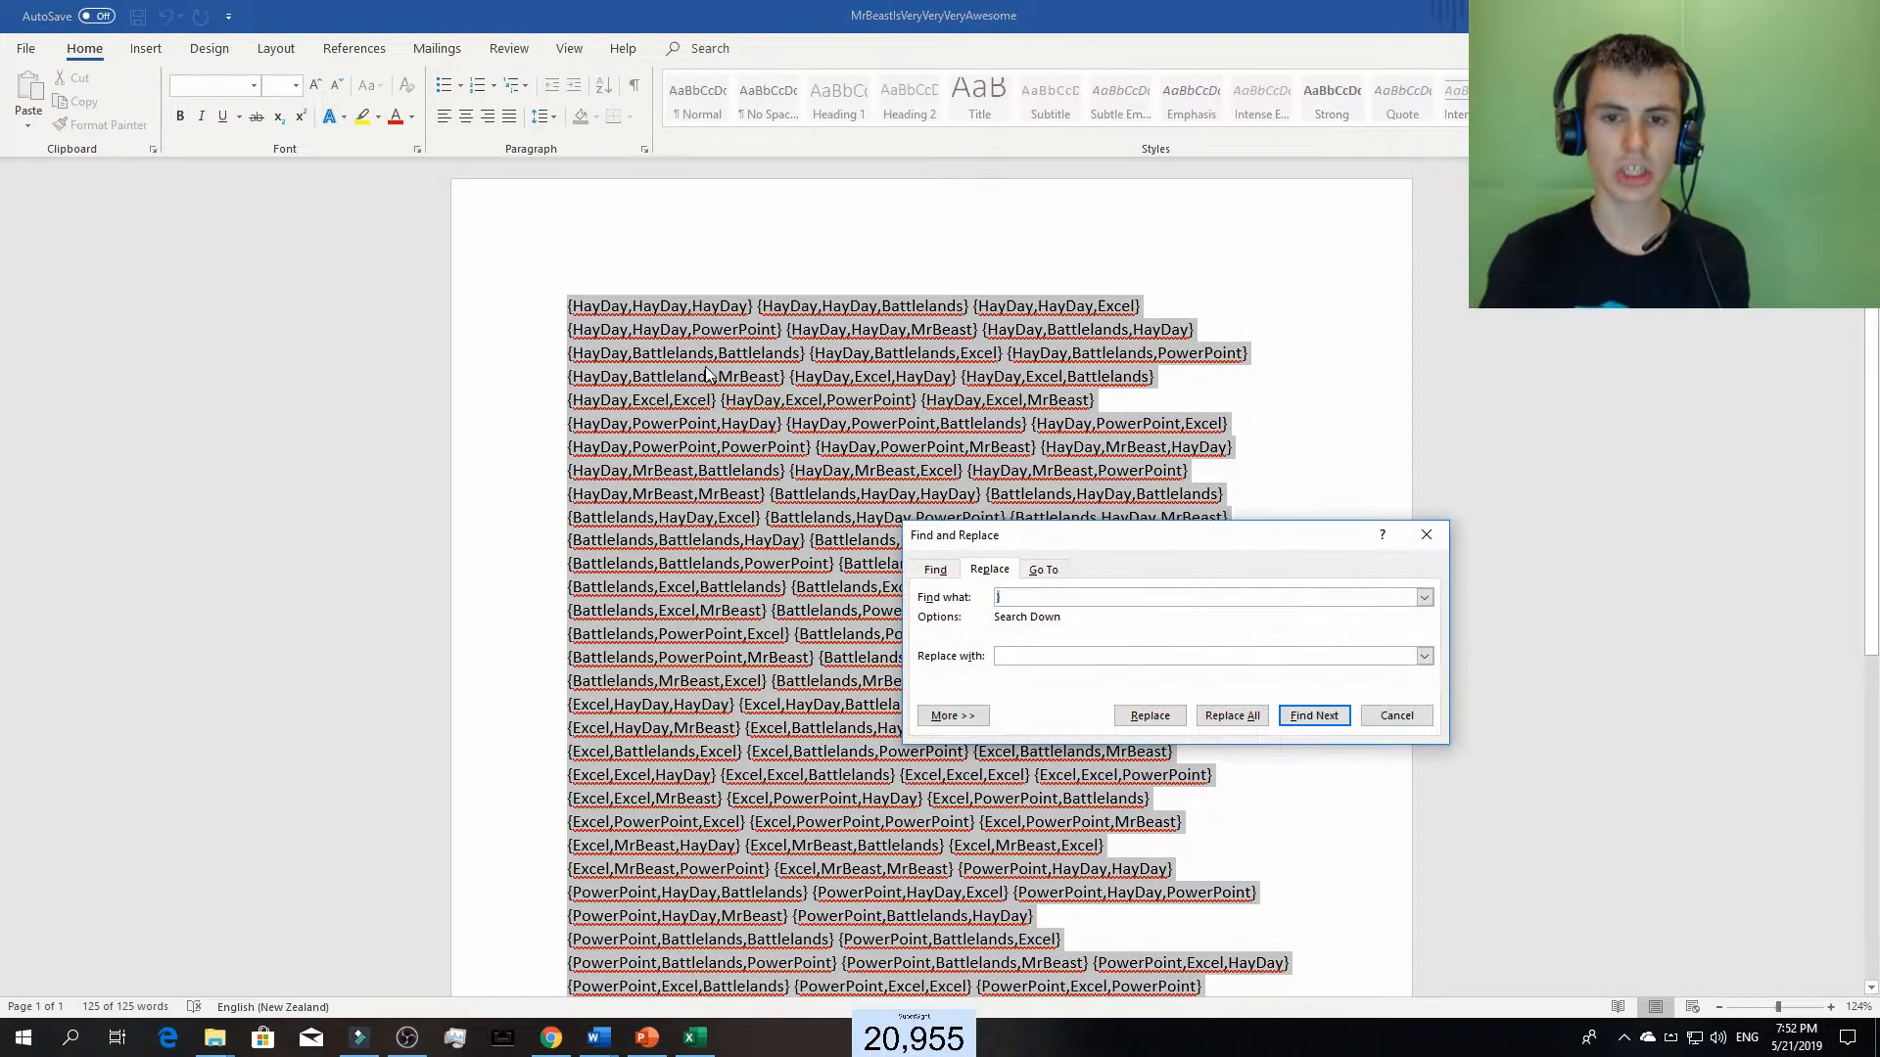
pyautogui.press('BackSpace')
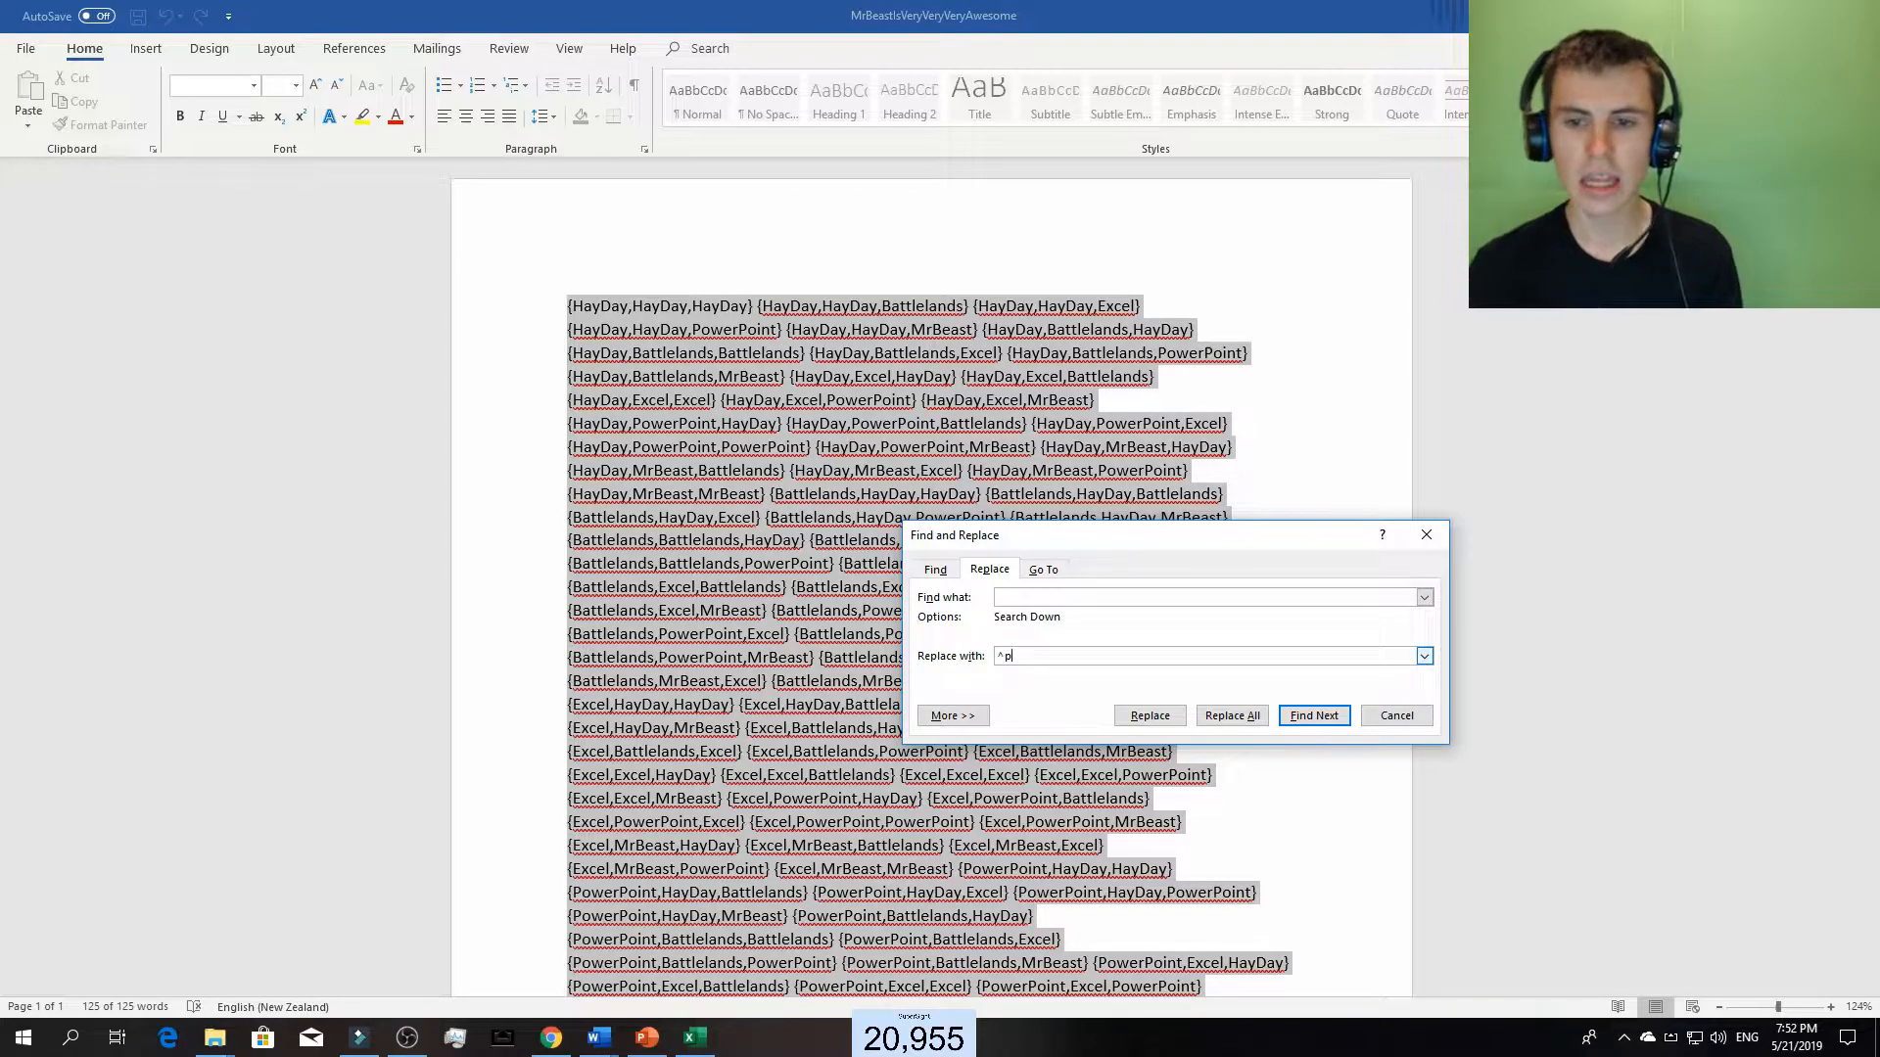
pyautogui.click(1232, 714)
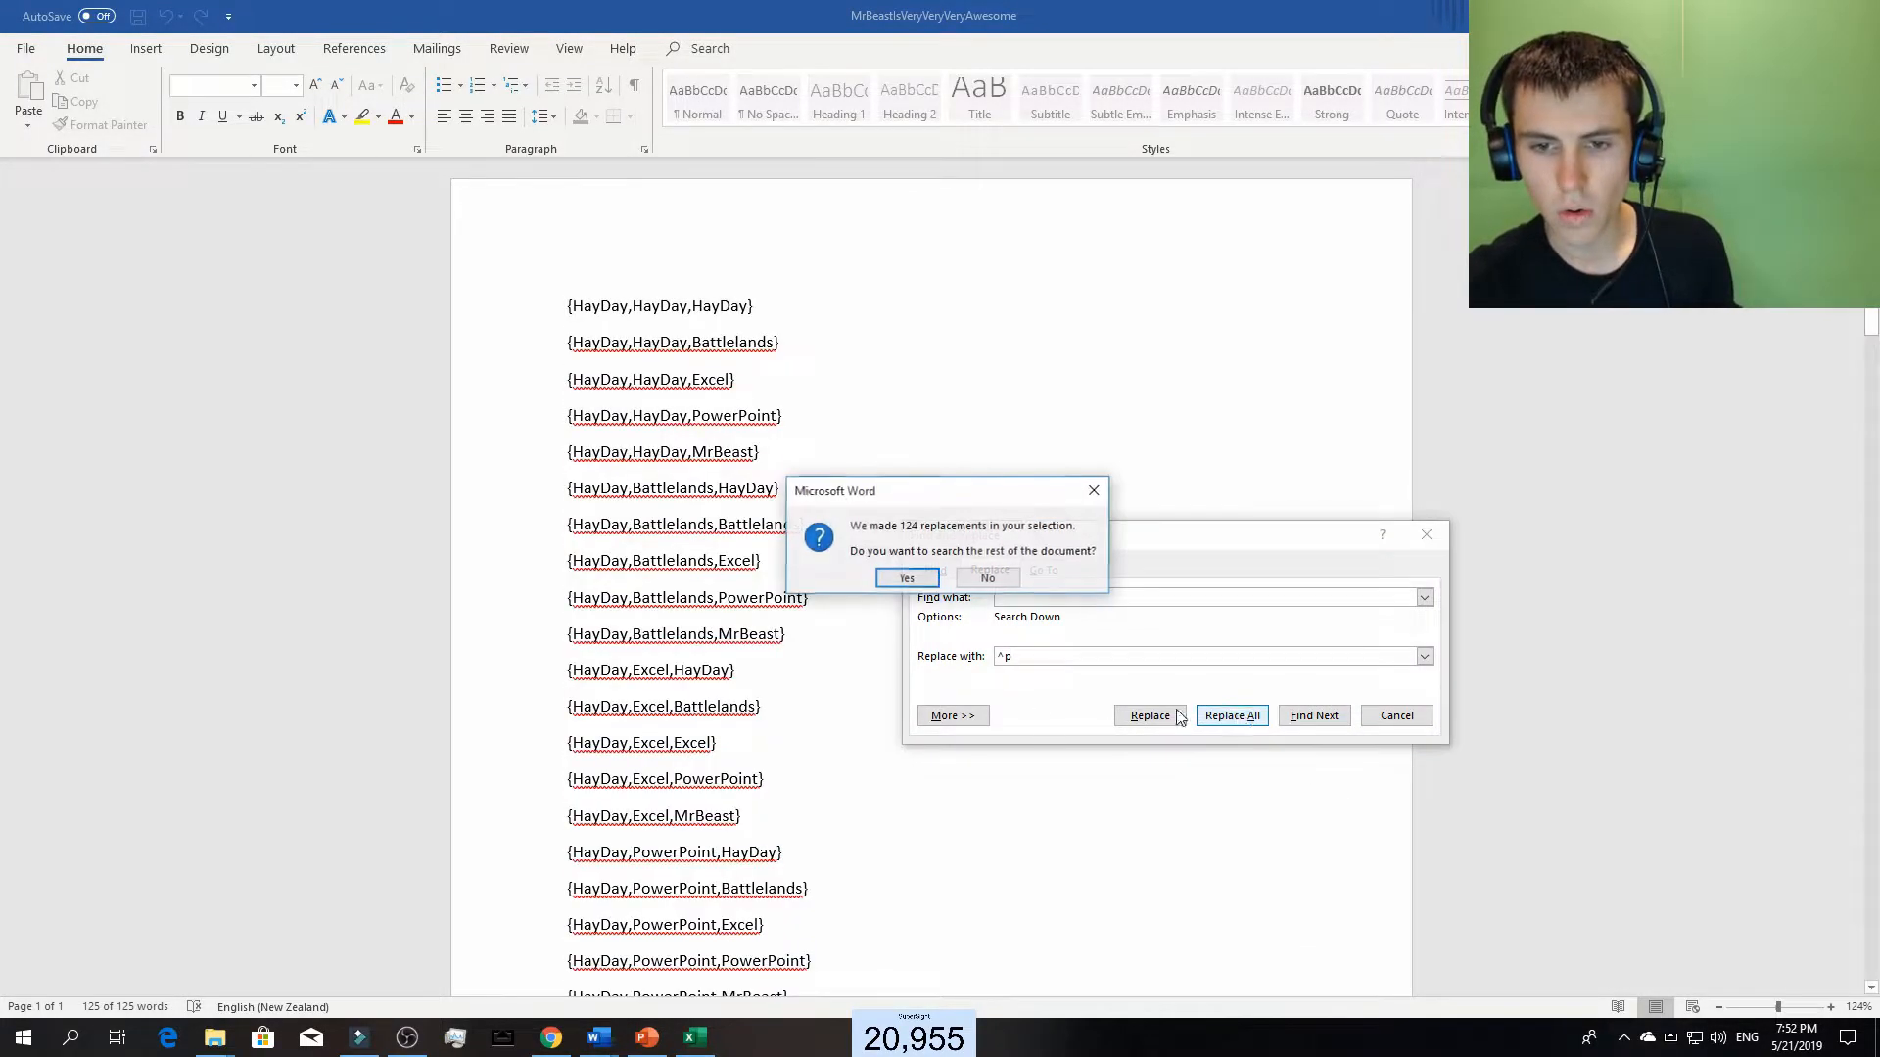
pyautogui.click(915, 577)
pyautogui.click(942, 572)
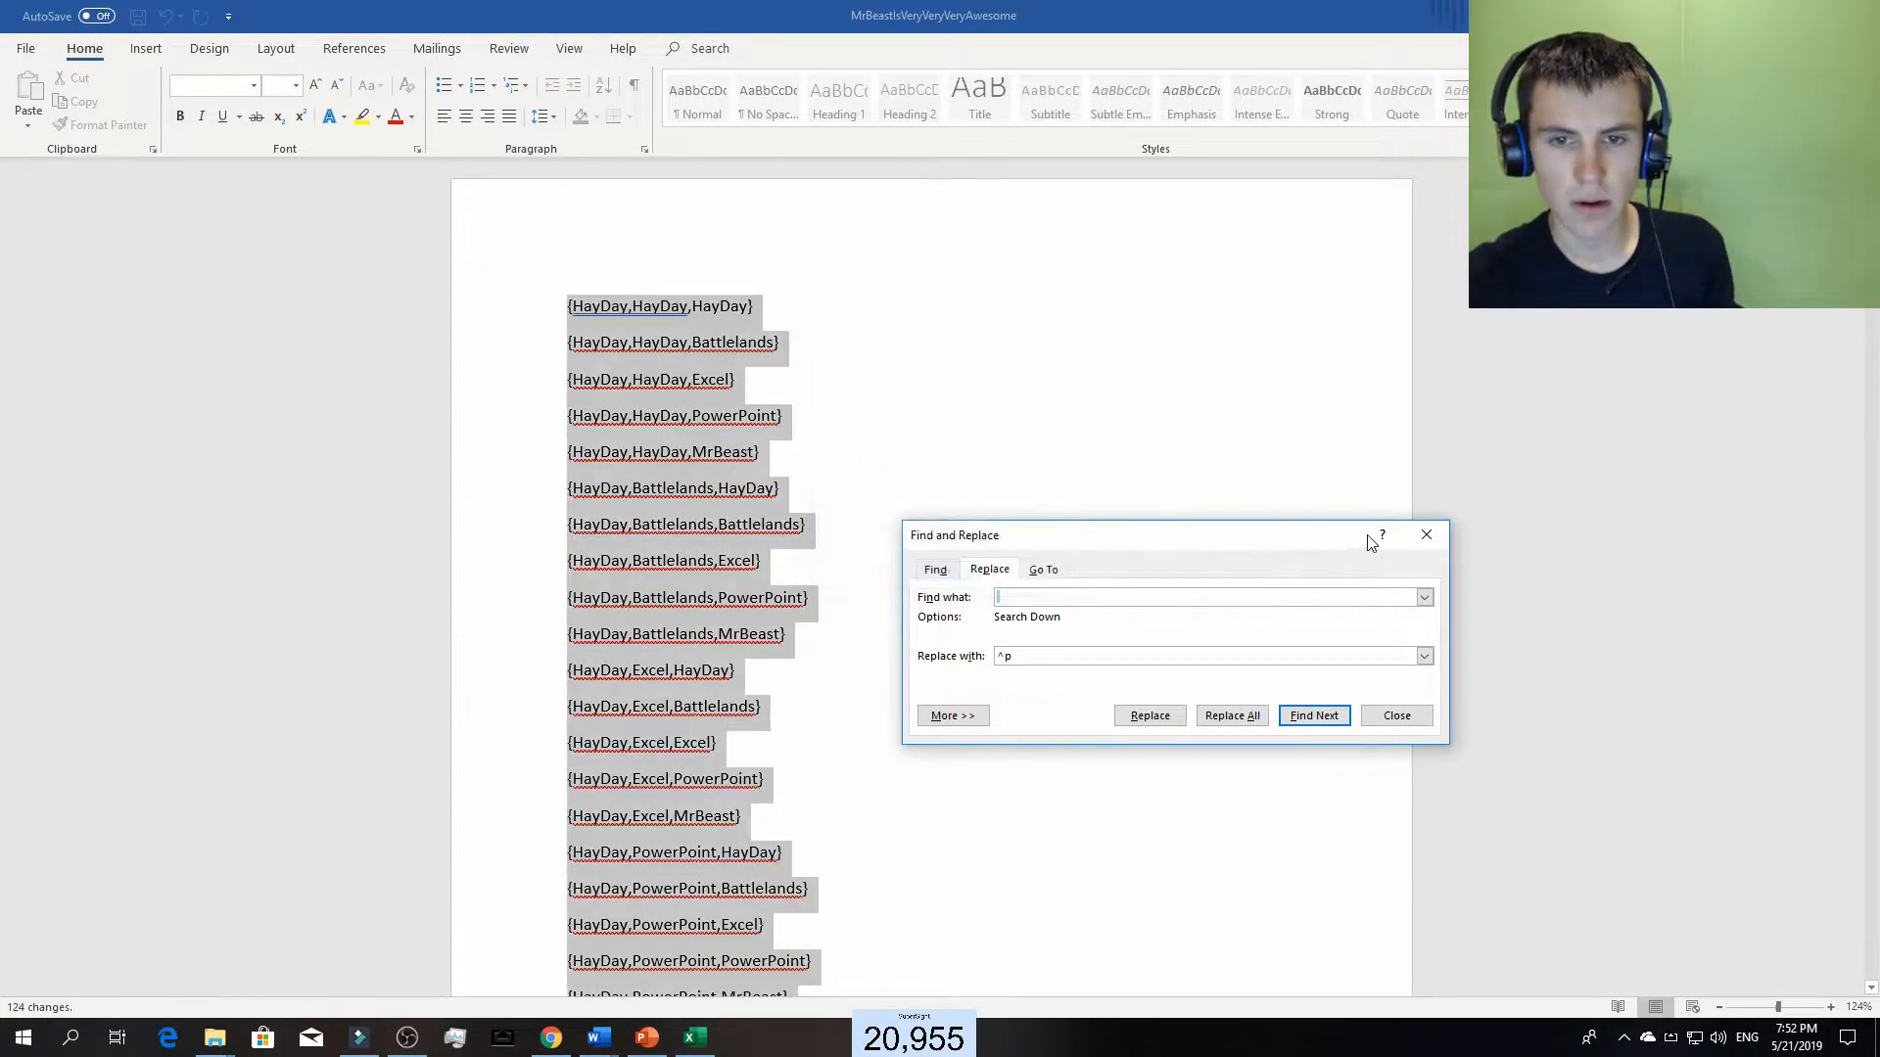
pyautogui.click(1426, 534)
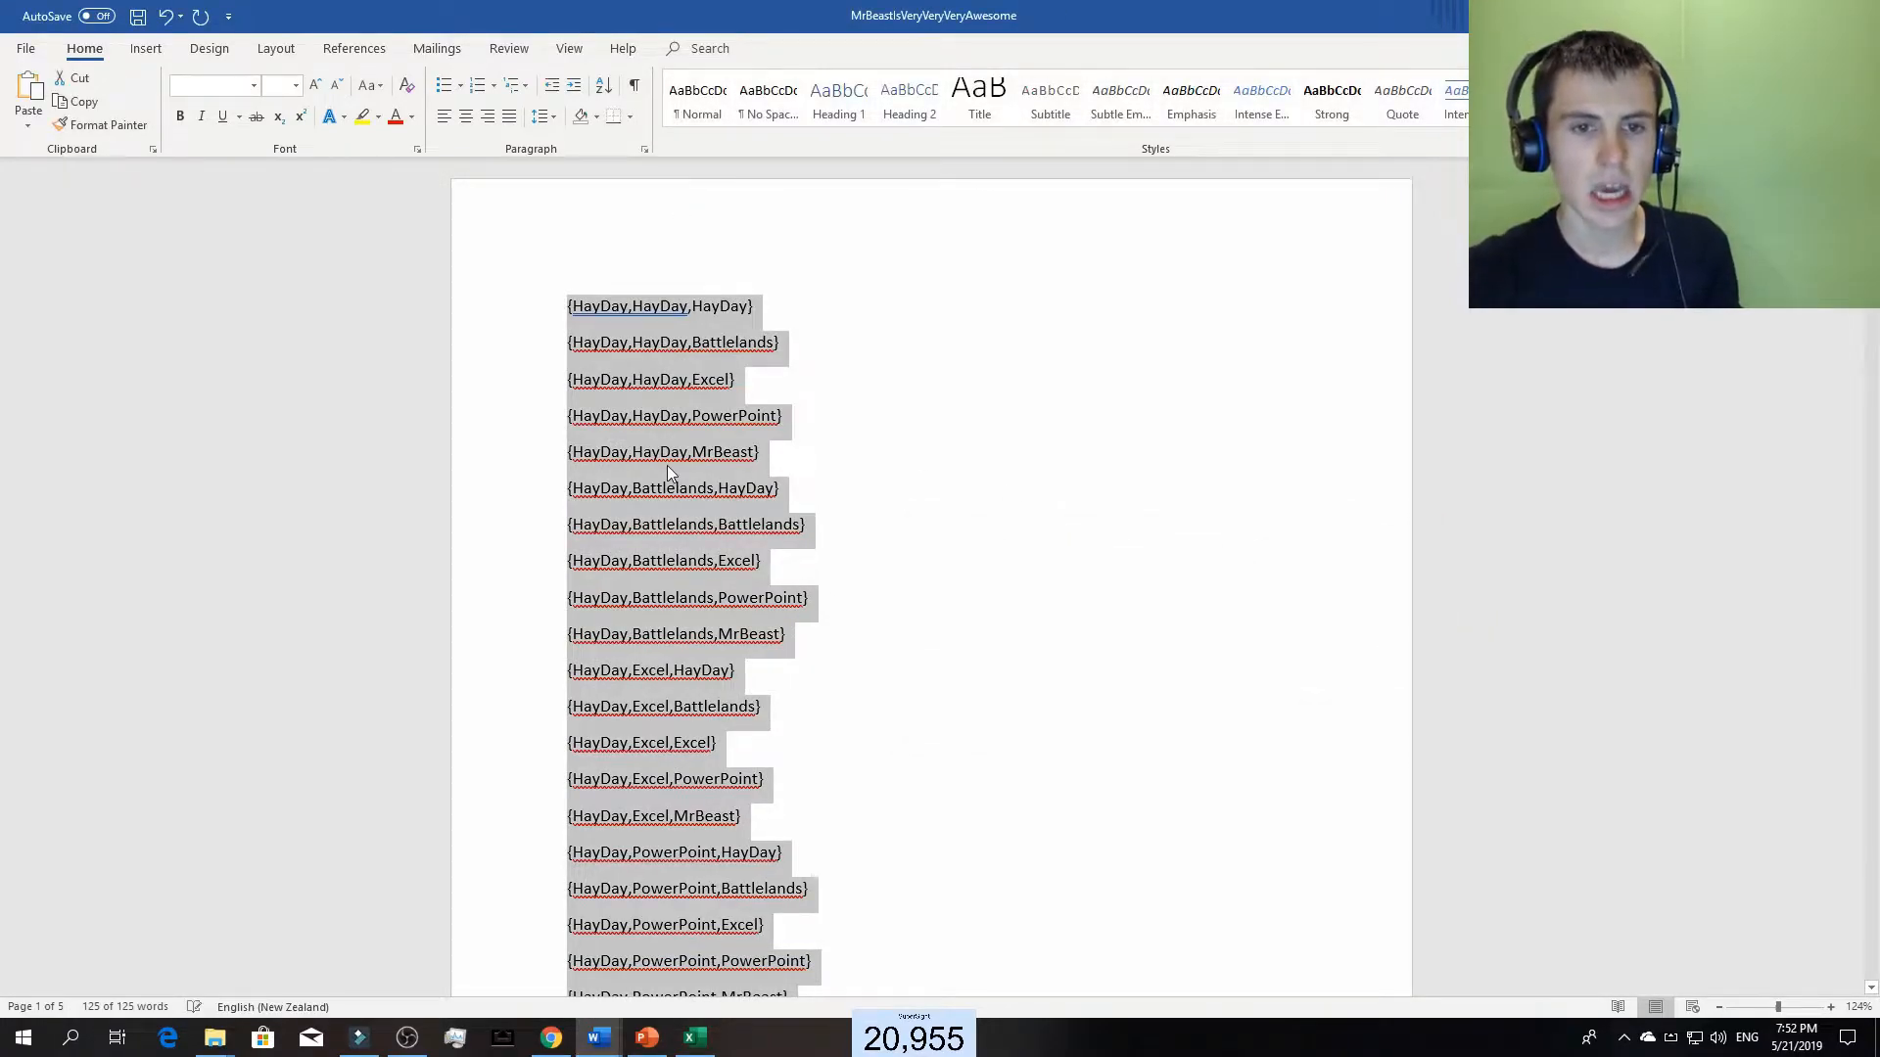
# - Remove every opening brace "{" from the permutation list by replacing it with nothing throughout the selected text
pyautogui.hotkey('ctrl', 'h')
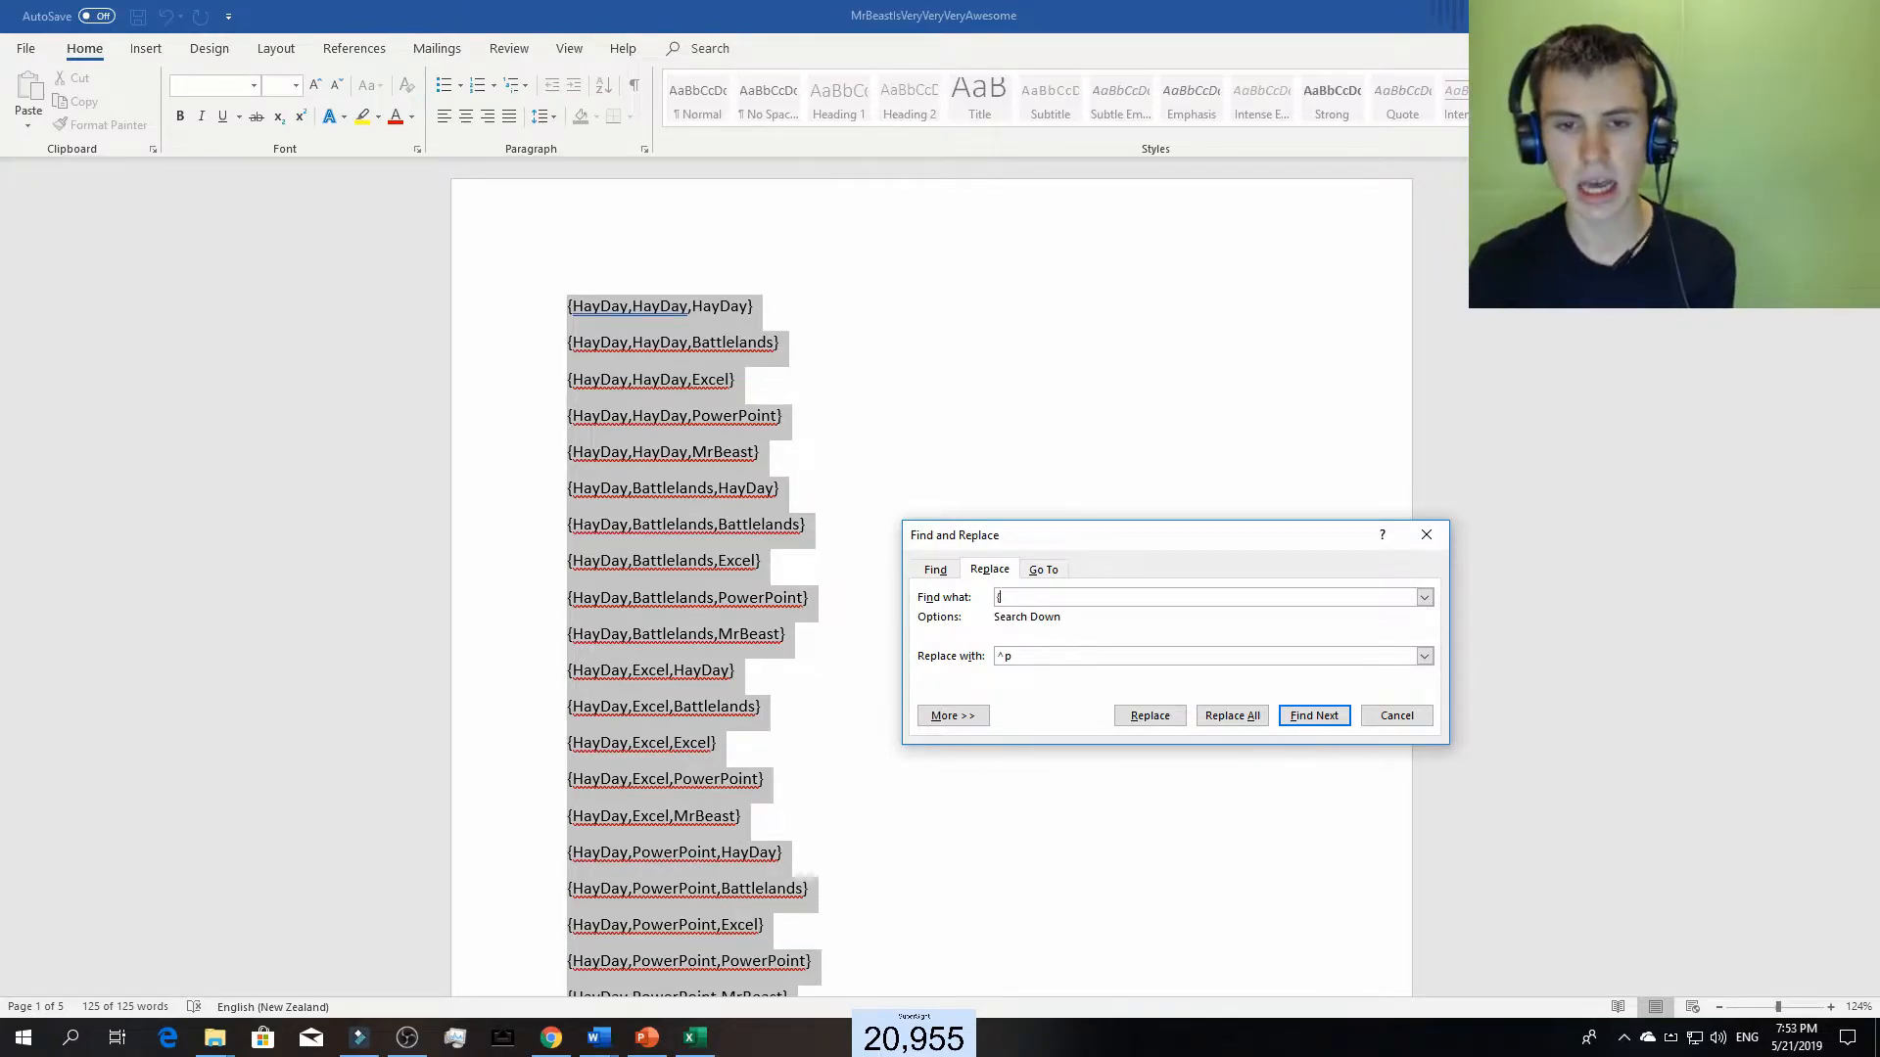
pyautogui.press('BackSpace')
pyautogui.press('BackSpace')
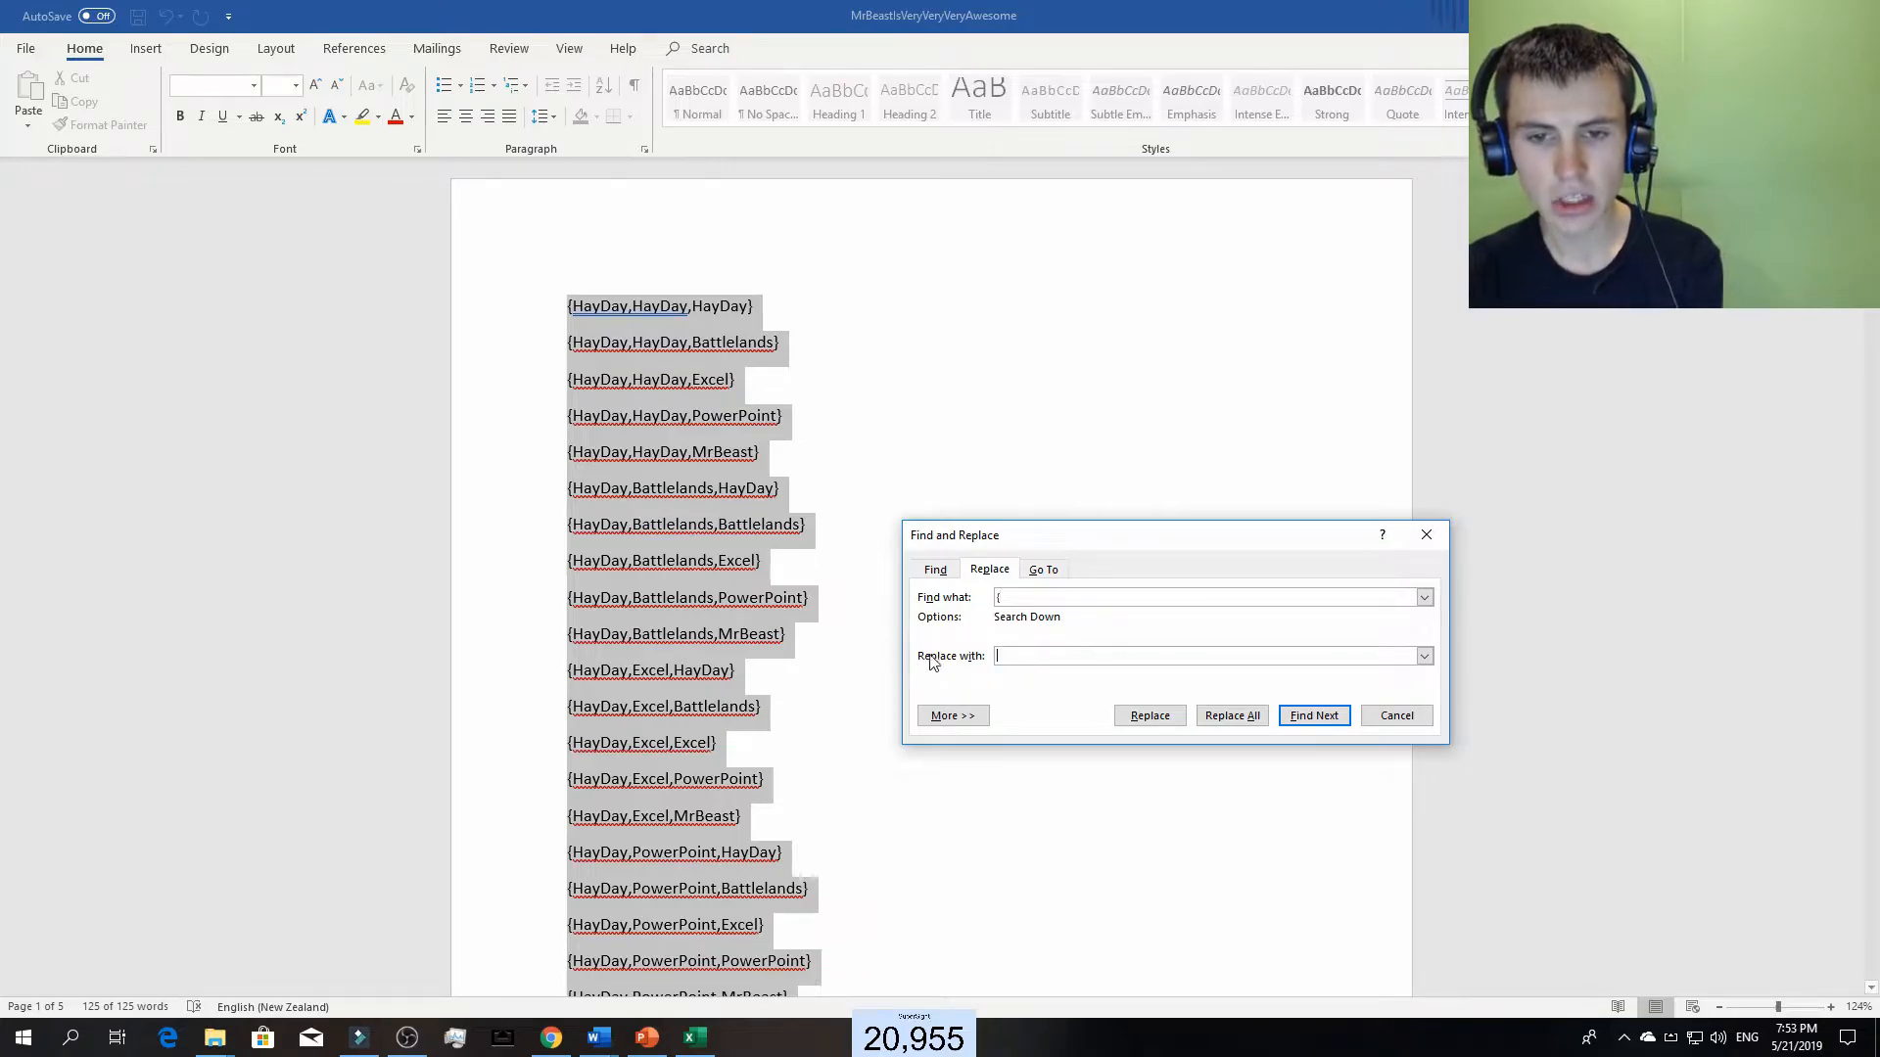
pyautogui.click(1232, 716)
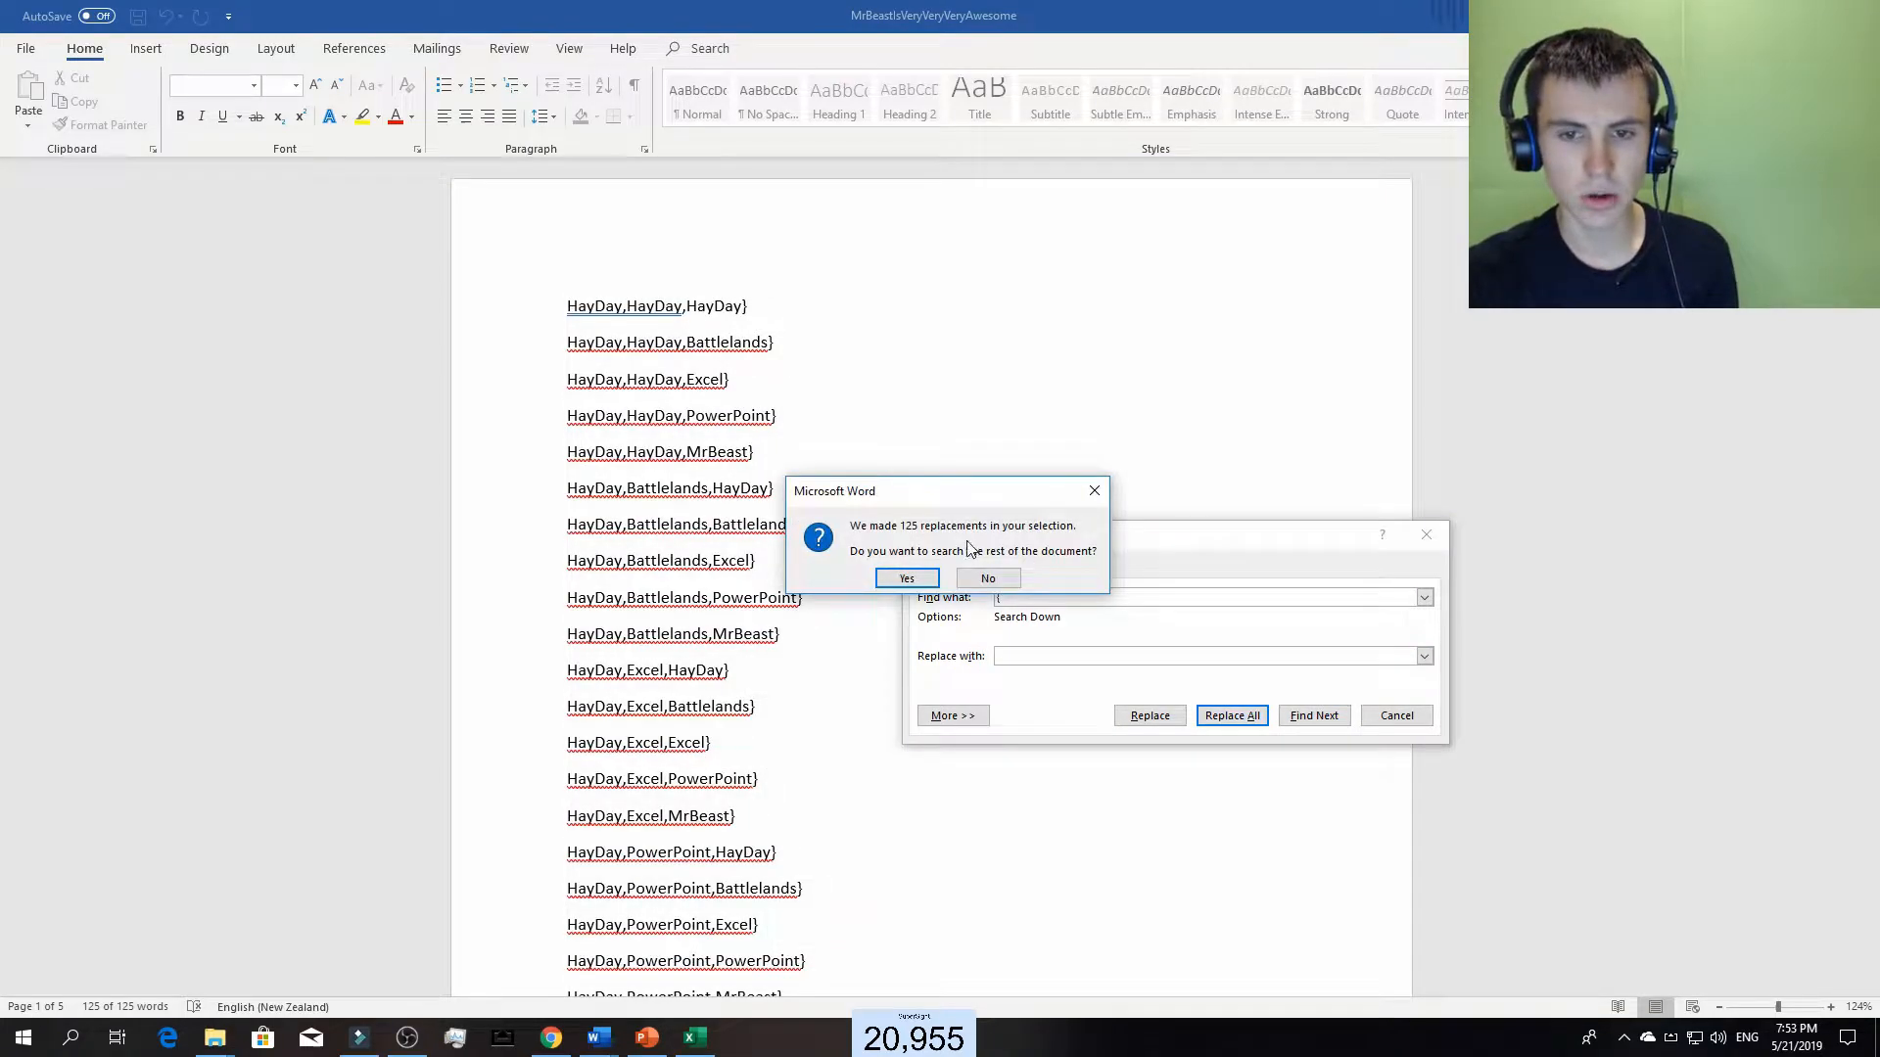
pyautogui.click(930, 577)
pyautogui.click(946, 576)
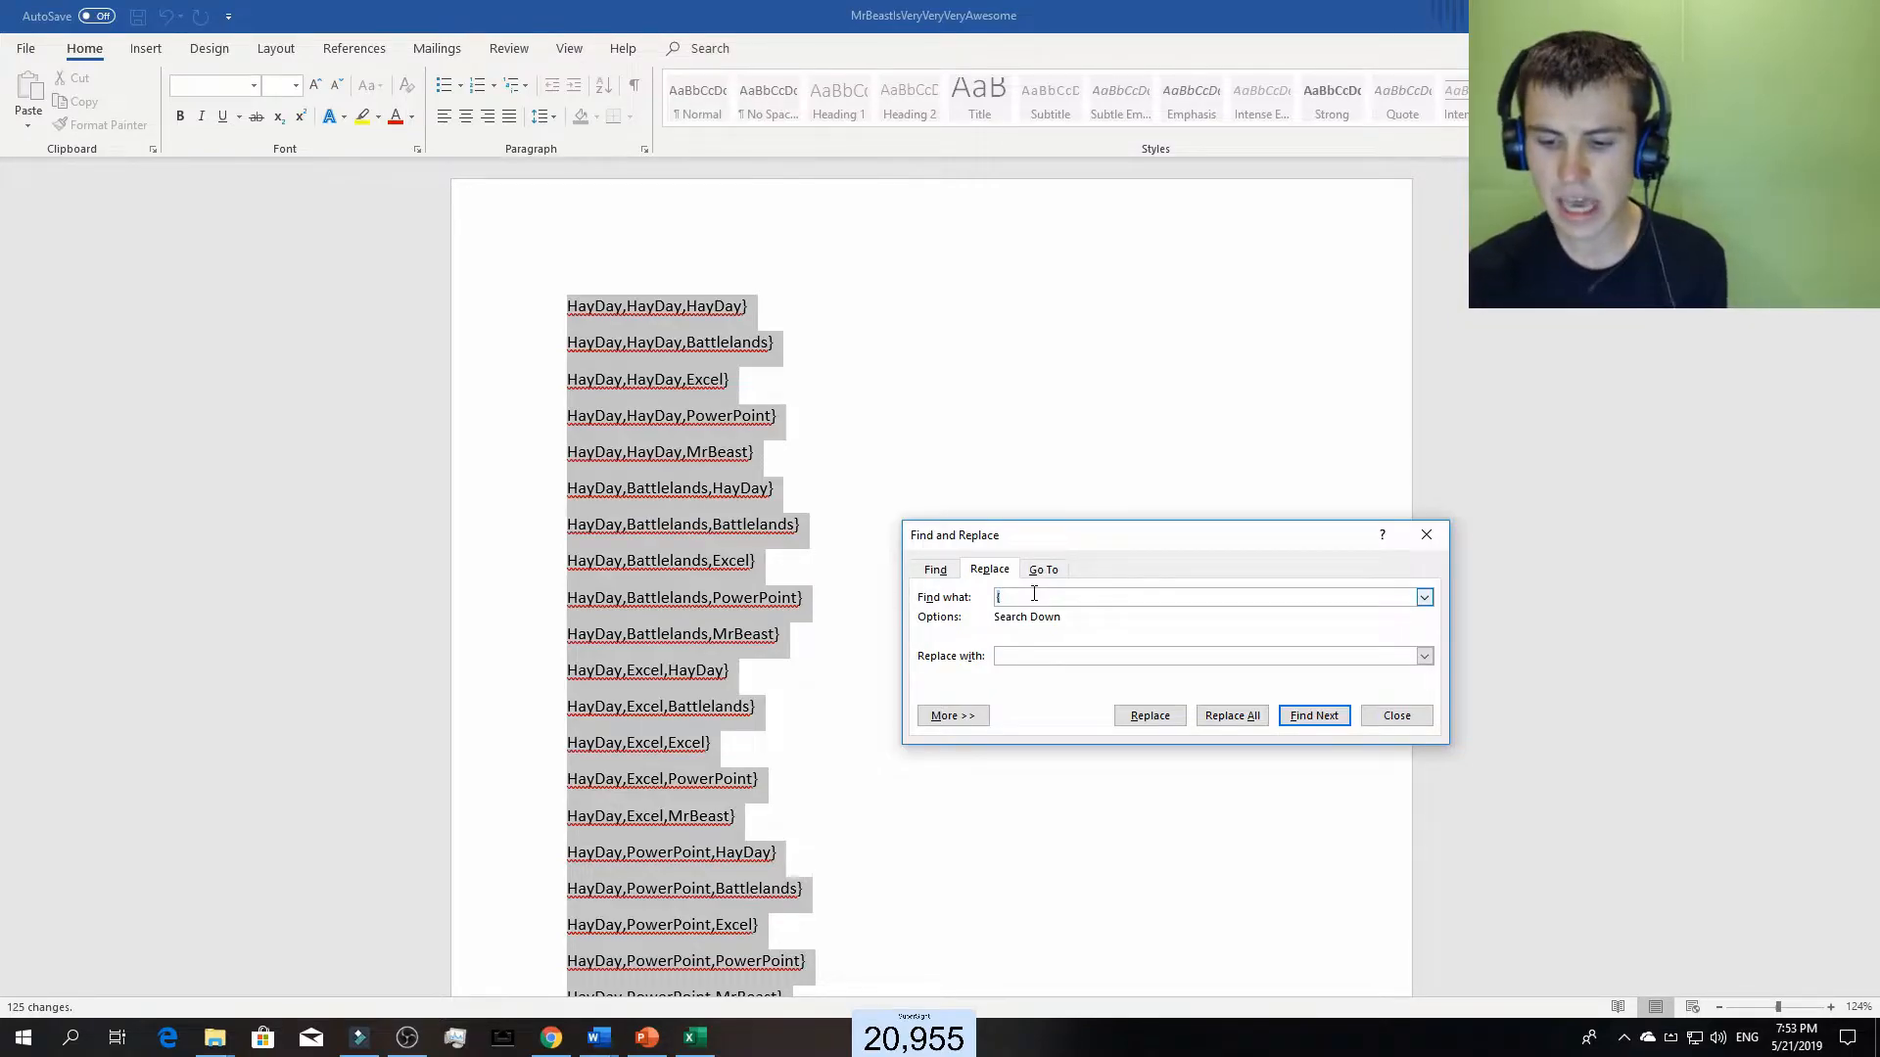
# - Remove every closing brace "}" from the permutation list by replacing it with nothing, and finish find and replace
pyautogui.write('}')
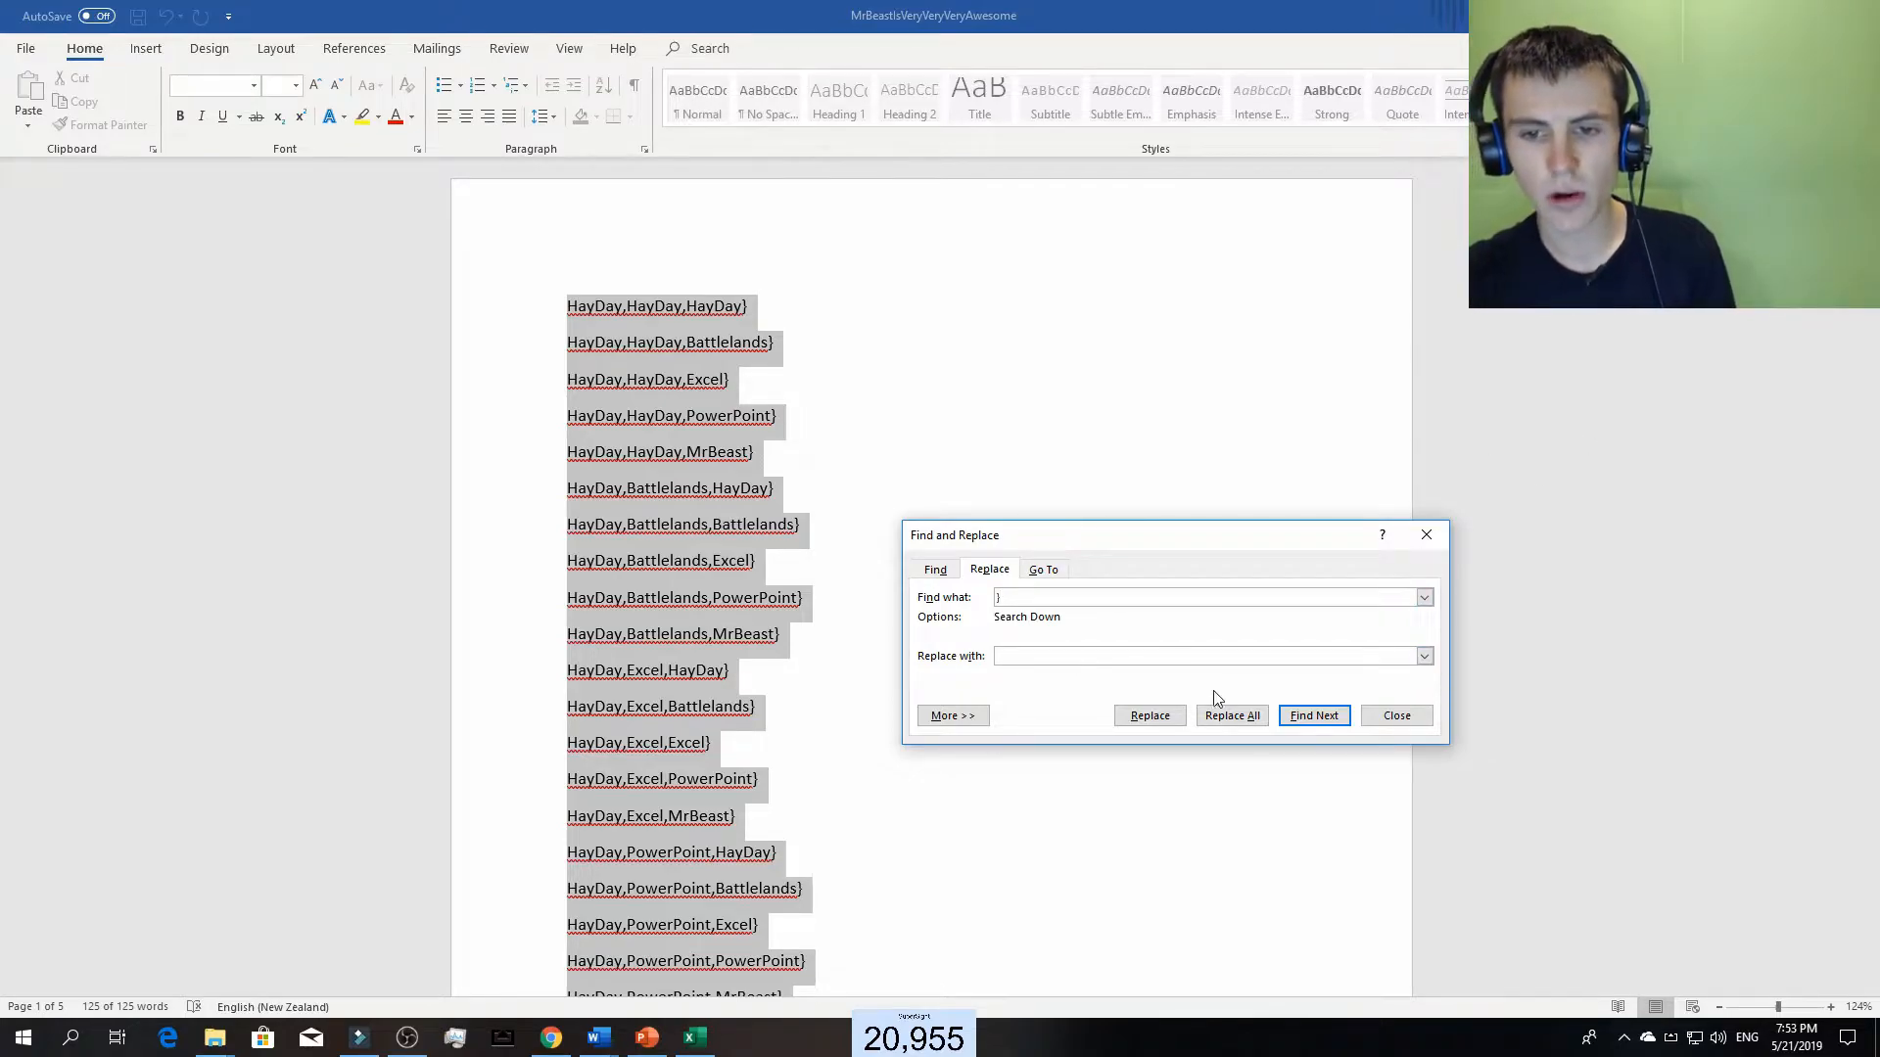
pyautogui.click(1239, 718)
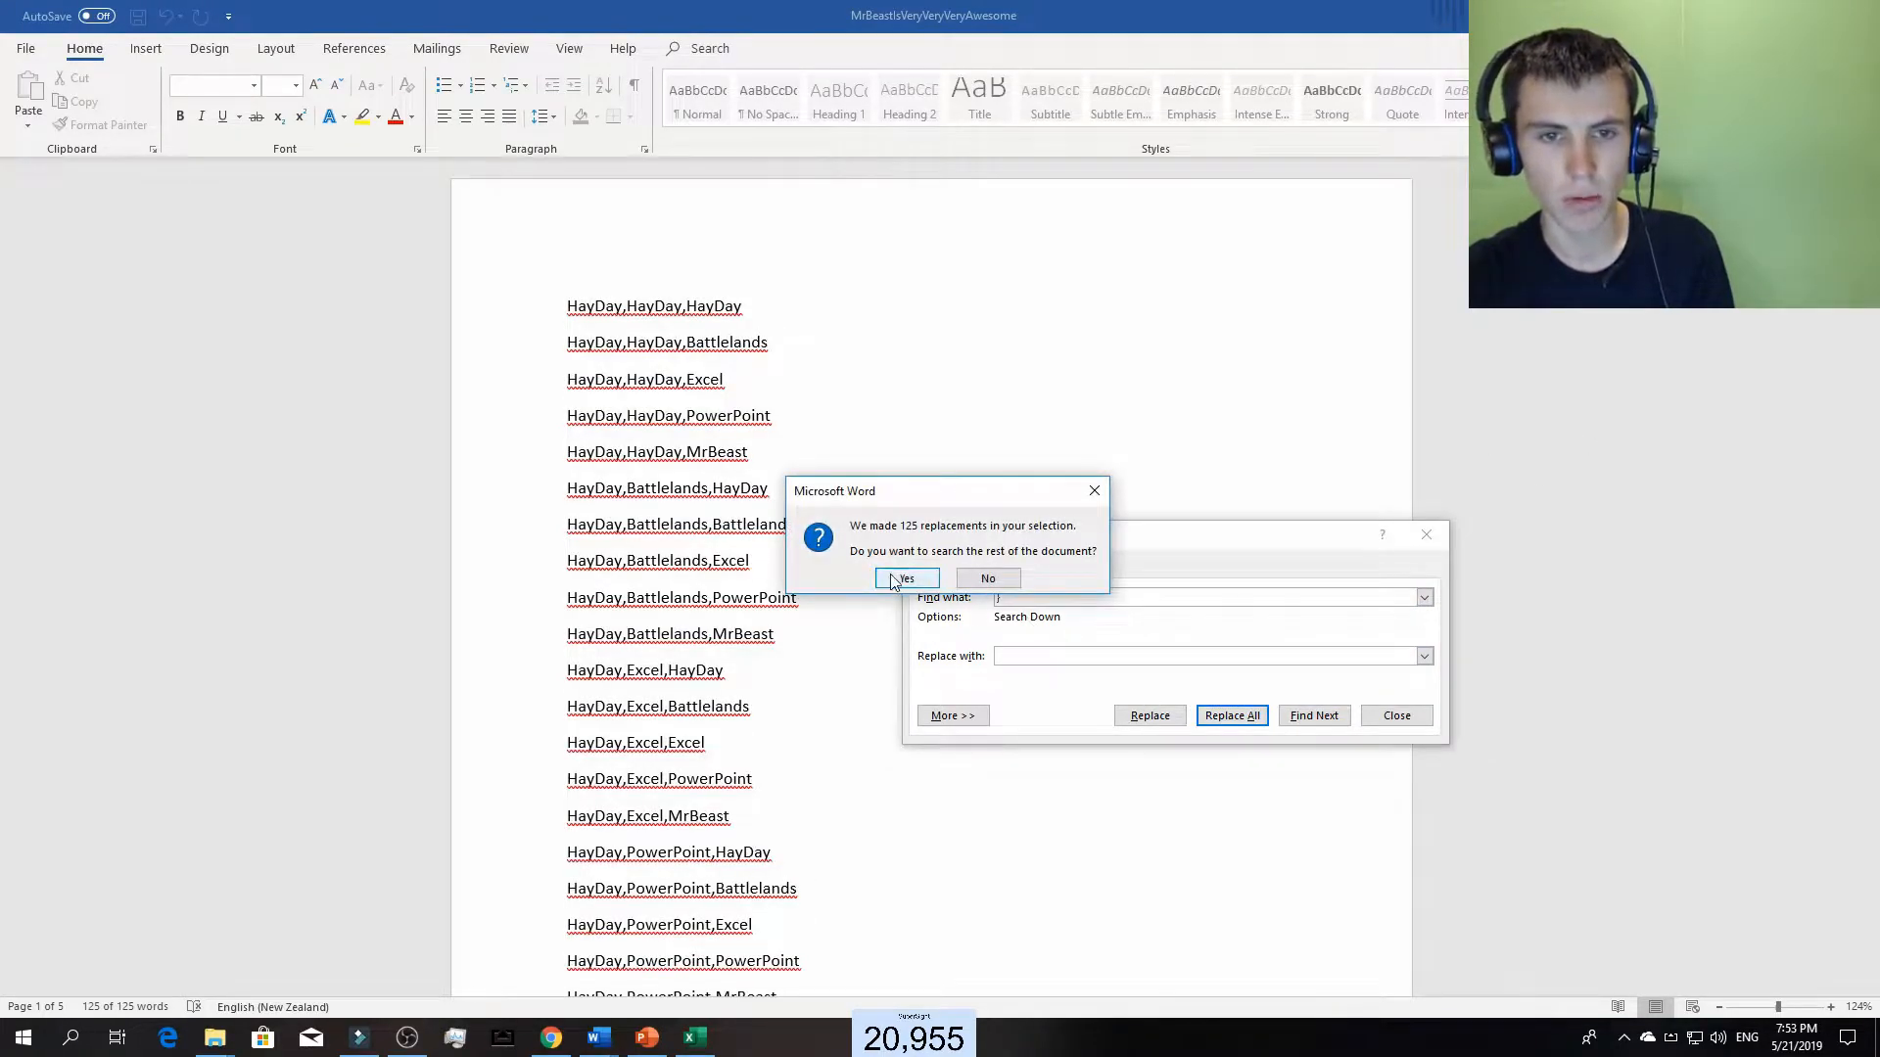
pyautogui.click(905, 578)
pyautogui.press('Return')
pyautogui.click(1437, 534)
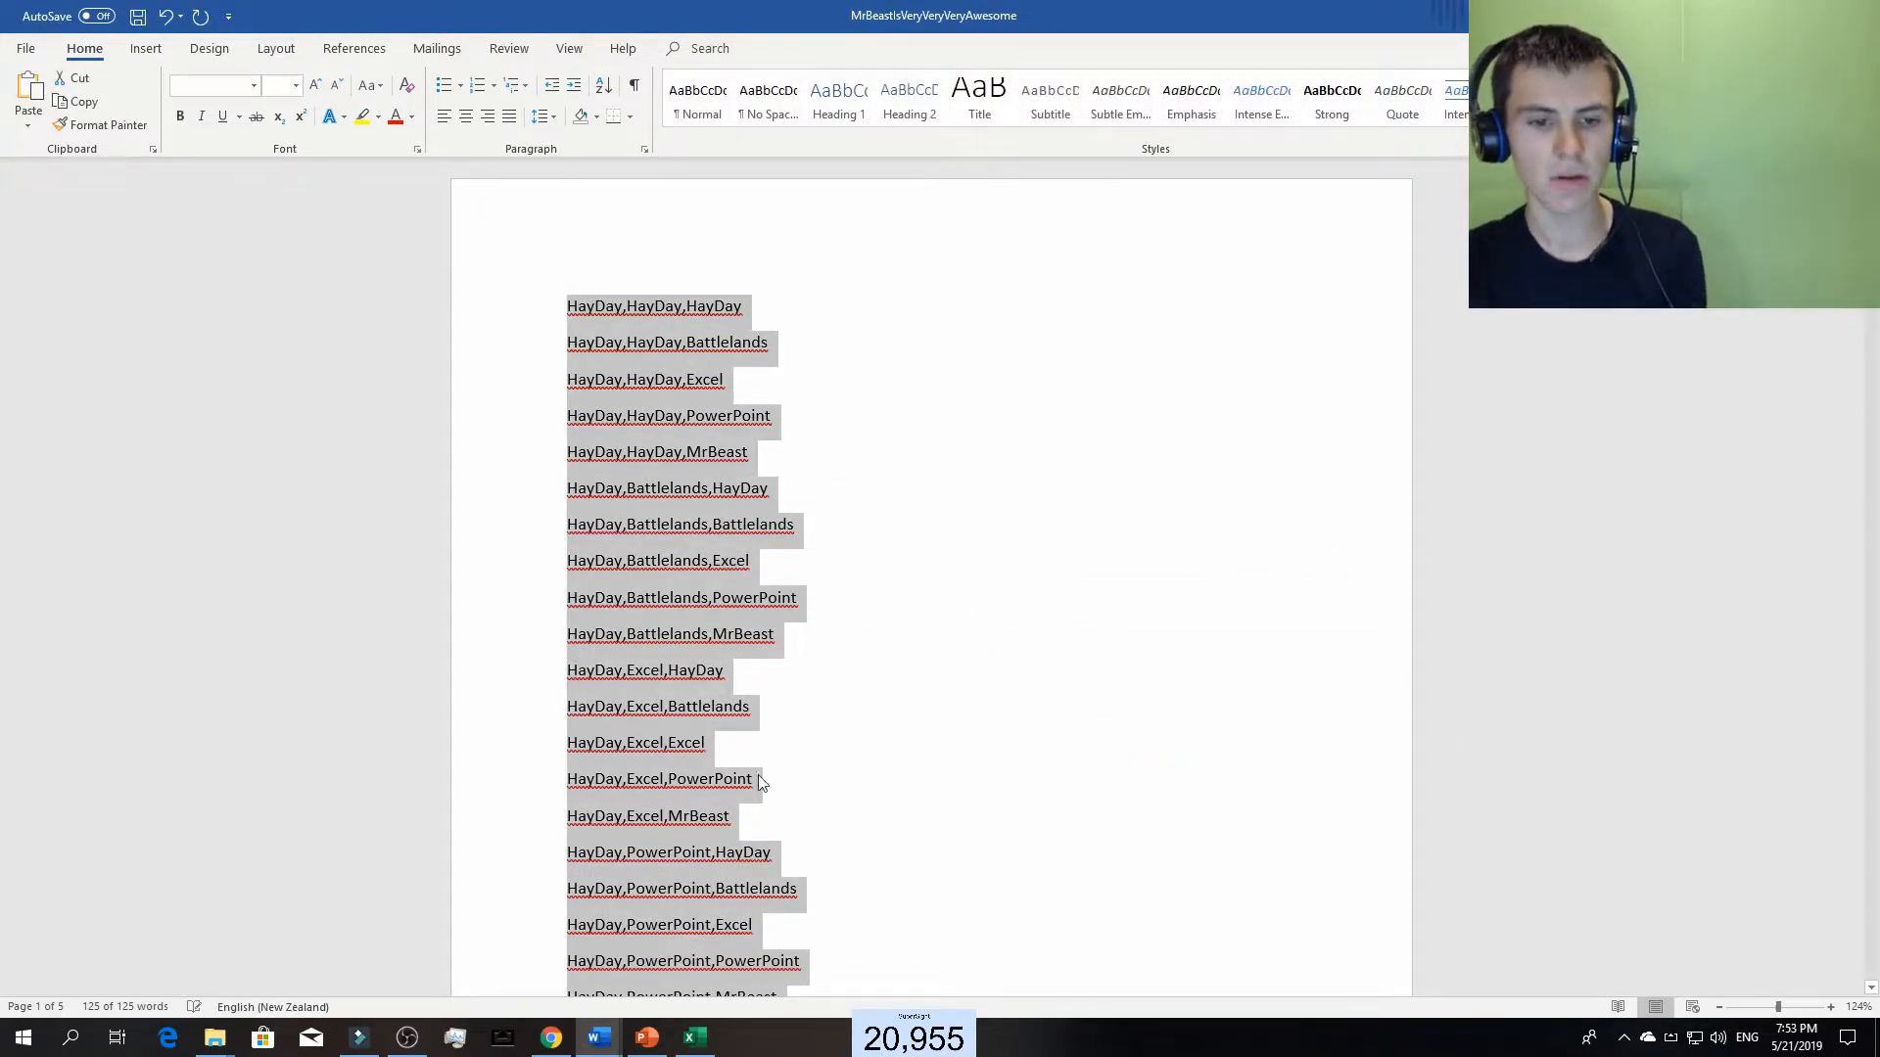
# - Switch to the Excel workbook and paste the cleaned permutation list into Sheet2 starting at cell A1
pyautogui.click(695, 1036)
pyautogui.scroll(-20, 195, 695)
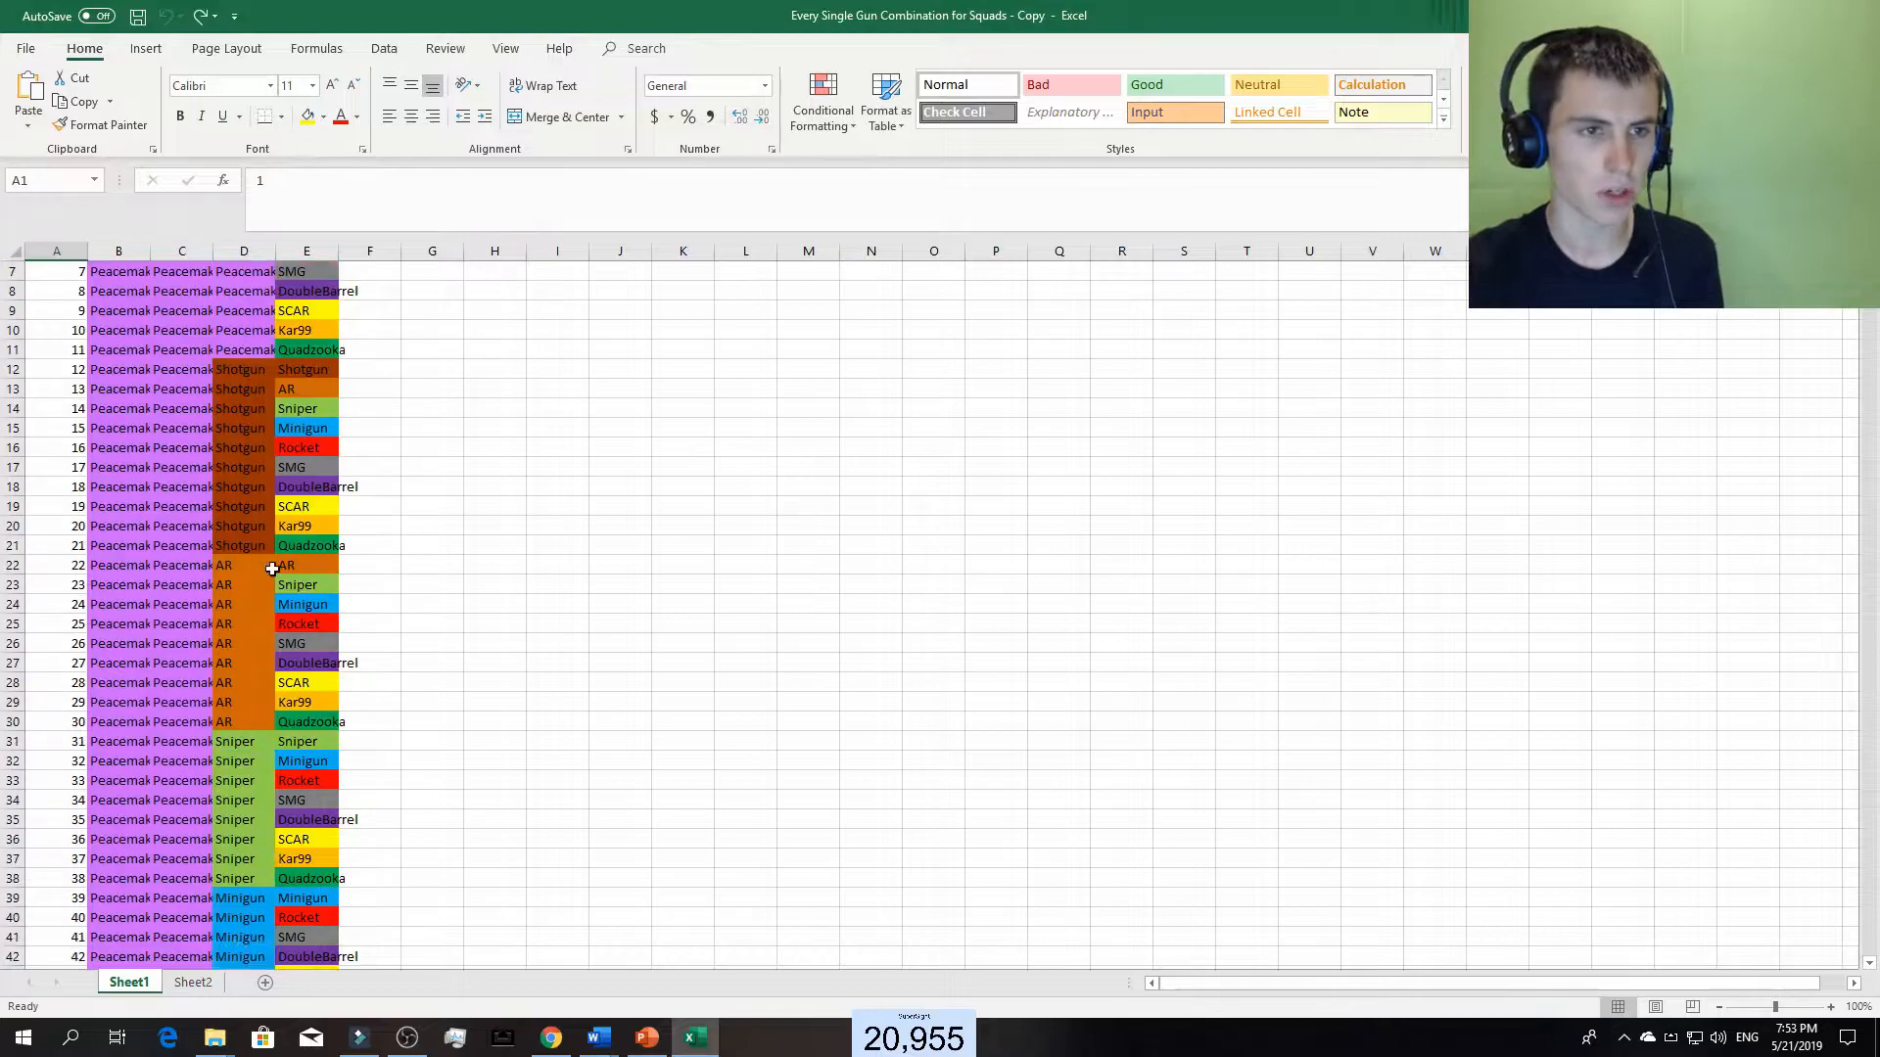
pyautogui.click(200, 983)
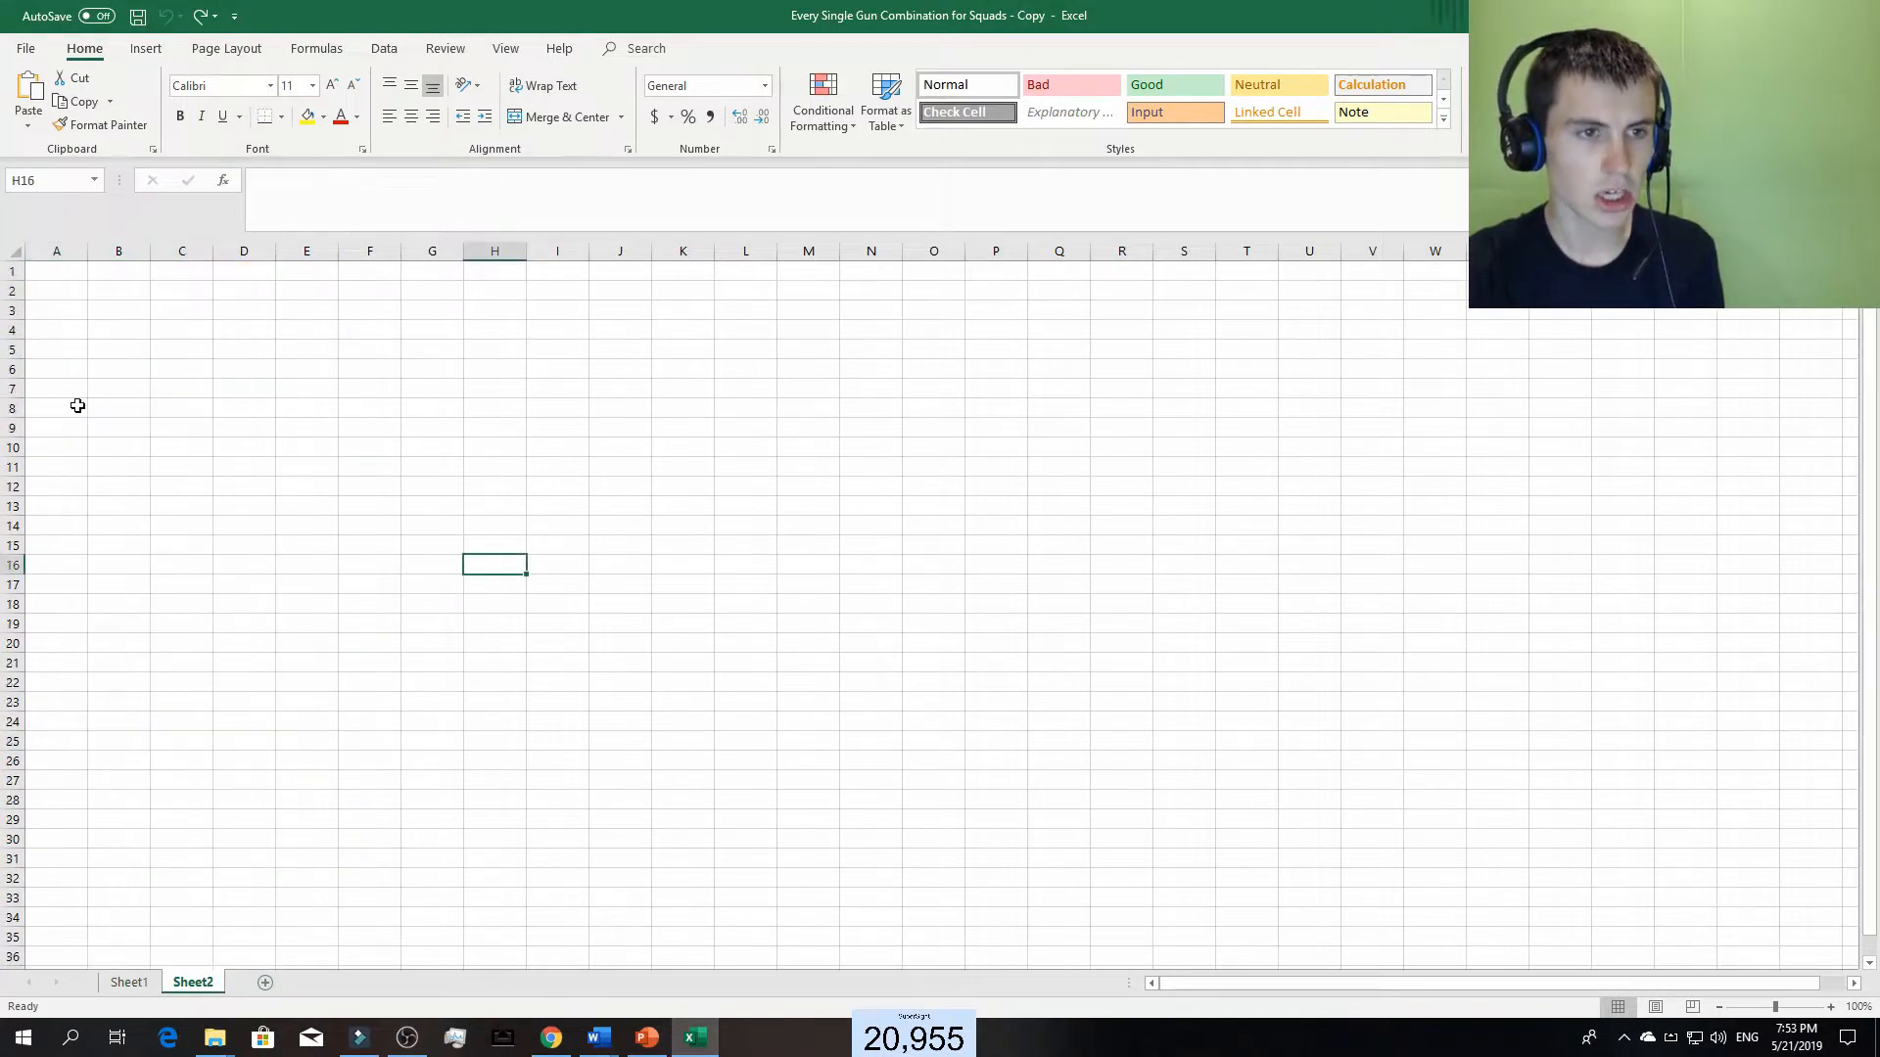
pyautogui.click(76, 272)
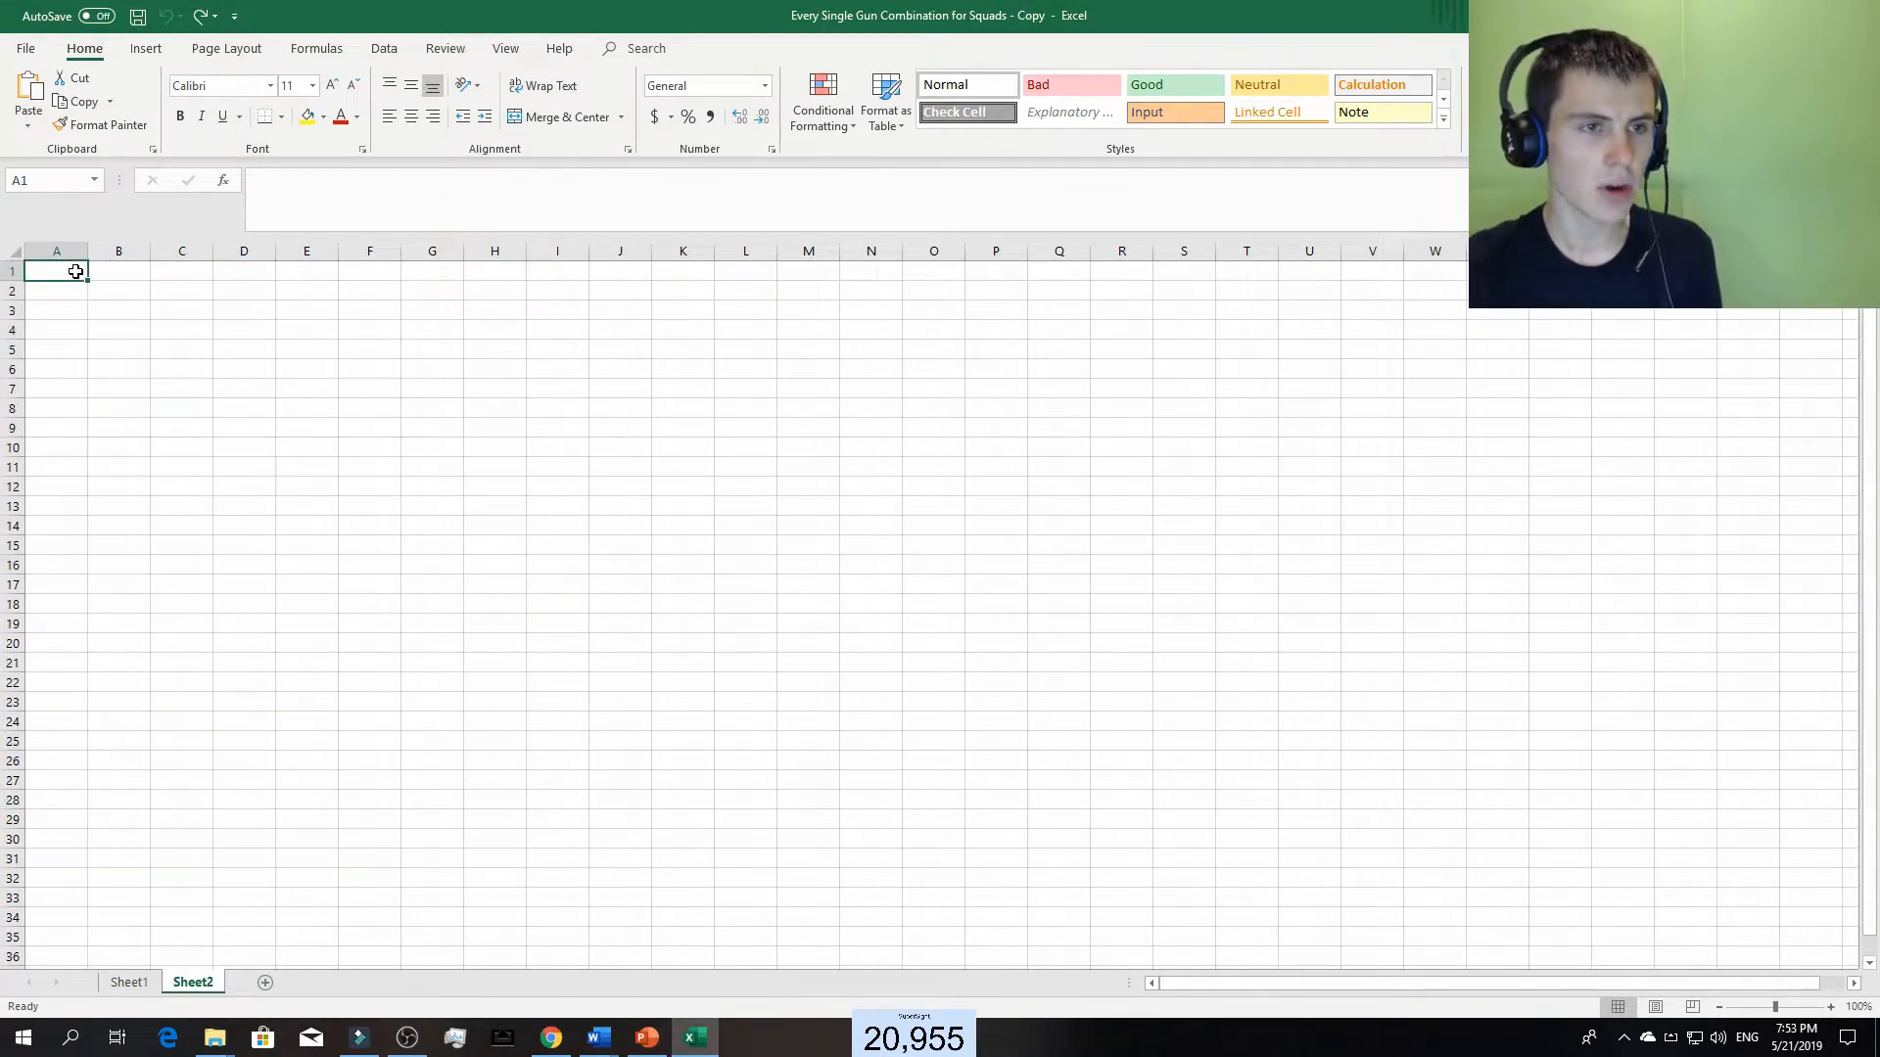
pyautogui.rightClick(75, 272)
pyautogui.click(395, 356)
pyautogui.click(158, 358)
pyautogui.click(46, 270)
pyautogui.hotkey('ctrl', 'v')
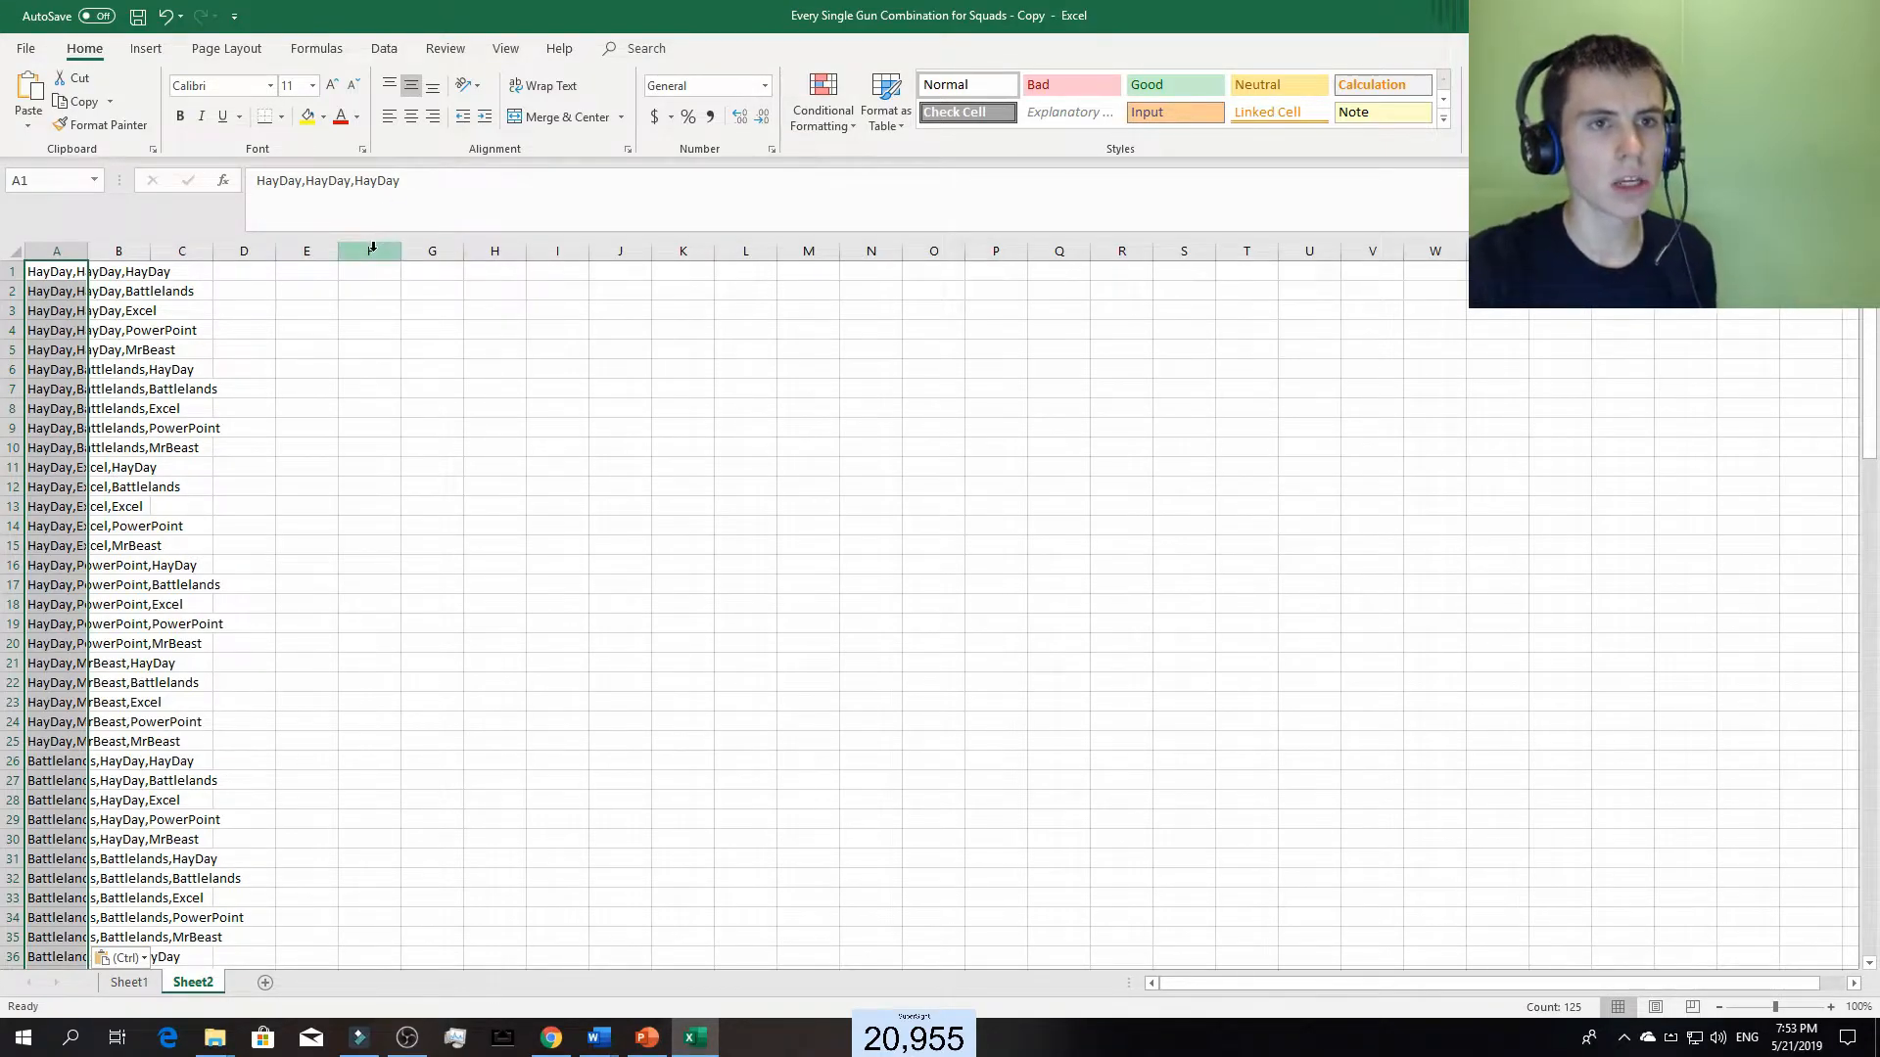
# - Split the permutations in column A into separate columns with Text to Columns, as delimited data using only the comma delimiter and General format
pyautogui.click(147, 53)
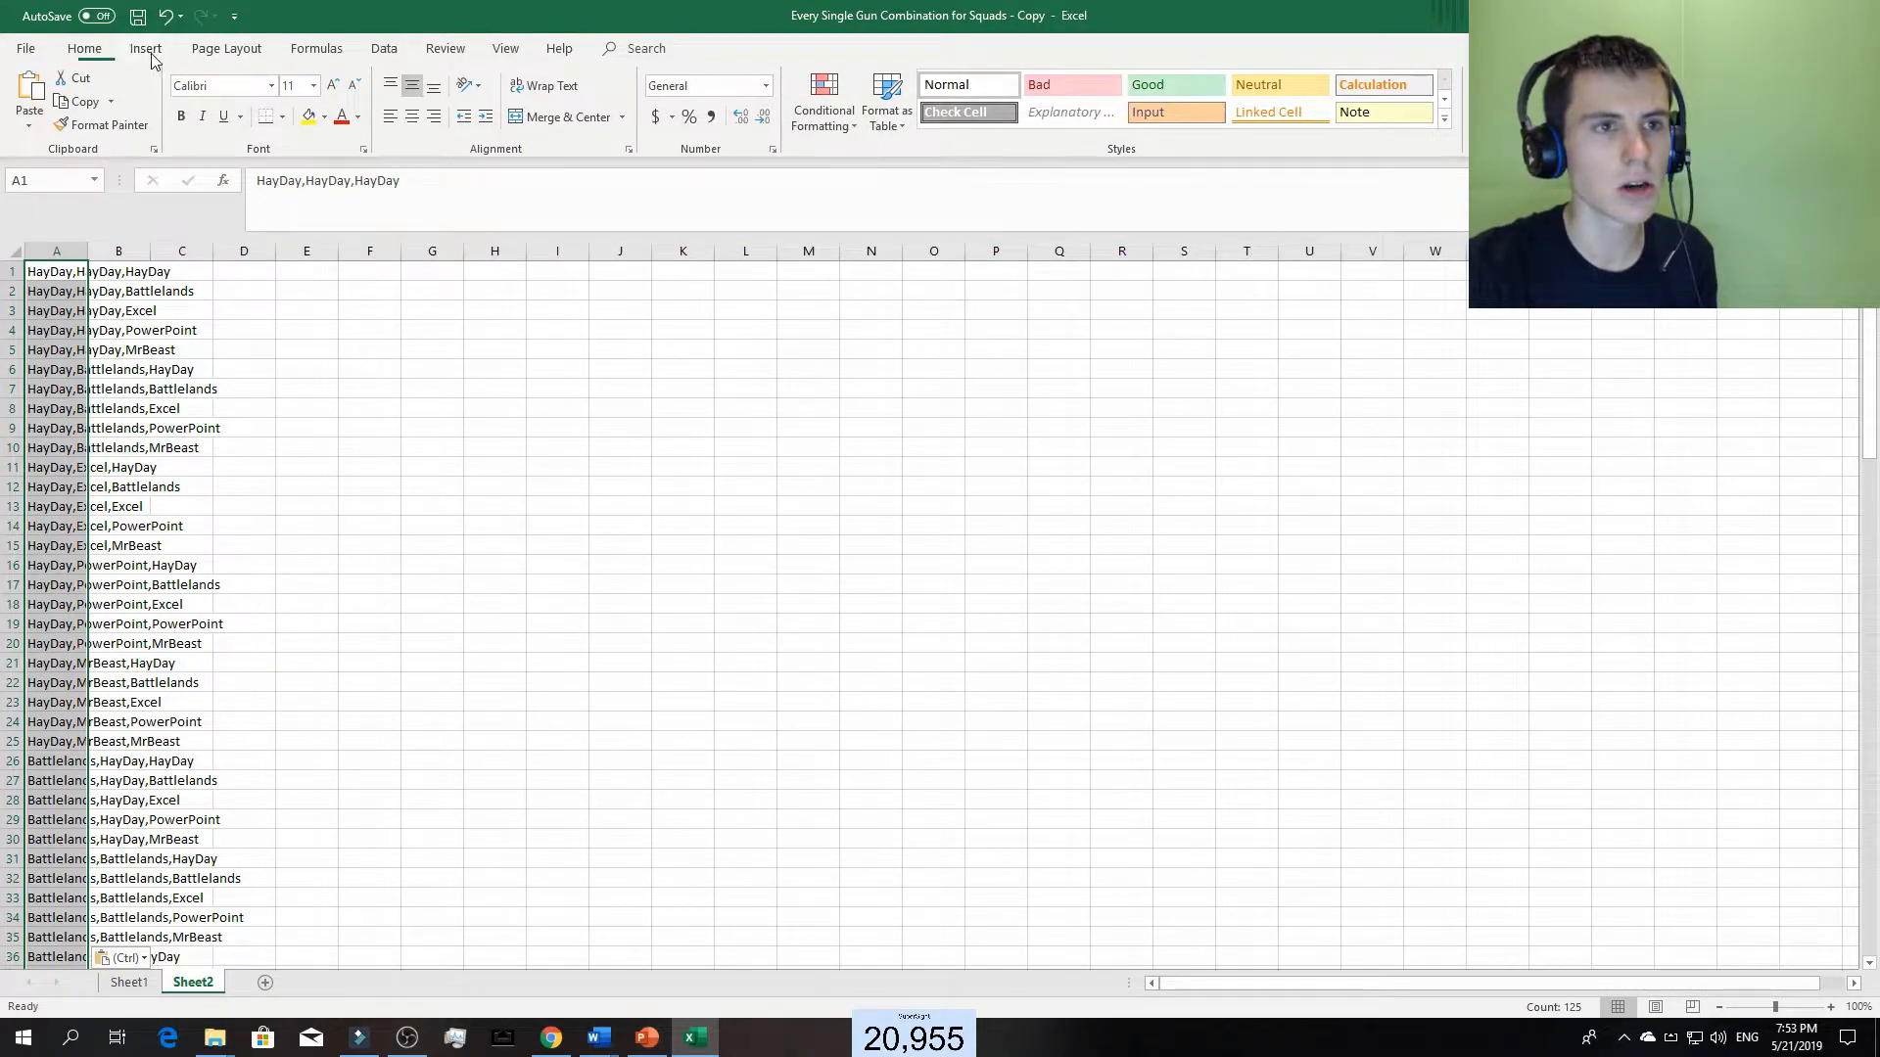
pyautogui.click(319, 51)
pyautogui.click(384, 51)
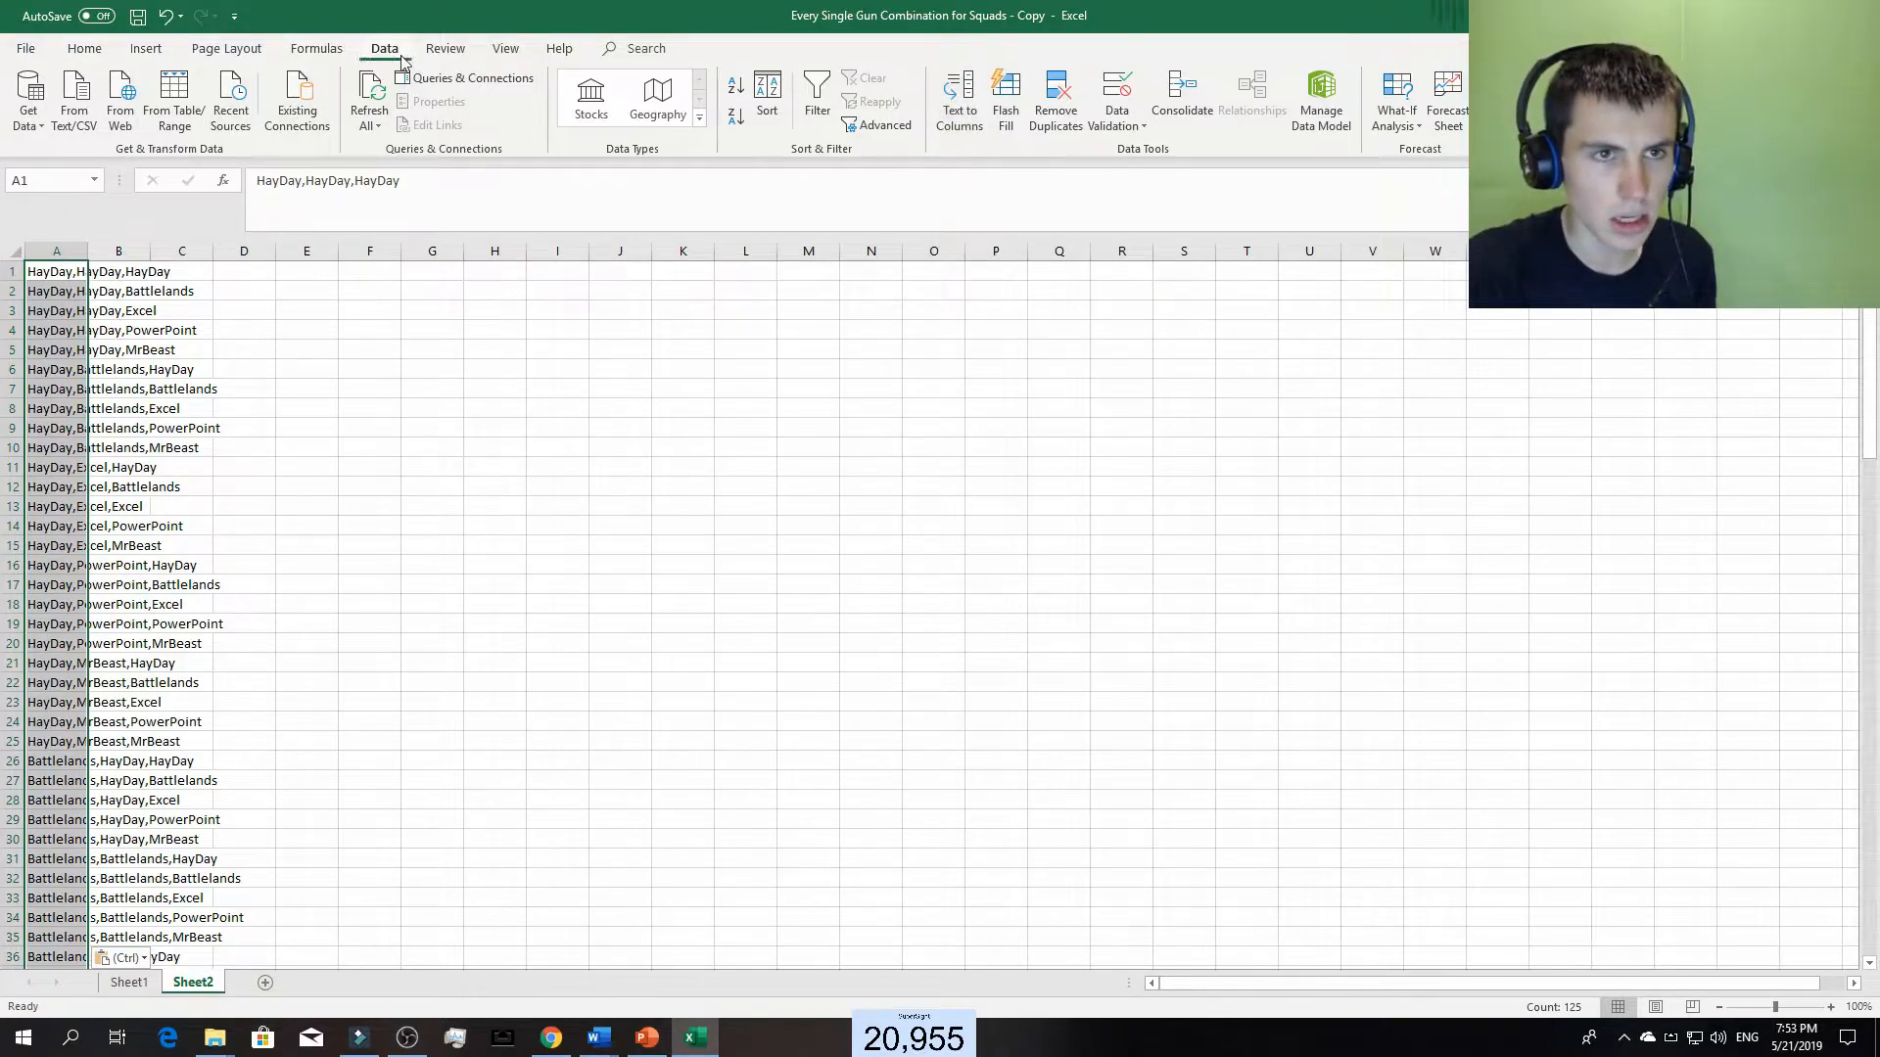
pyautogui.click(949, 95)
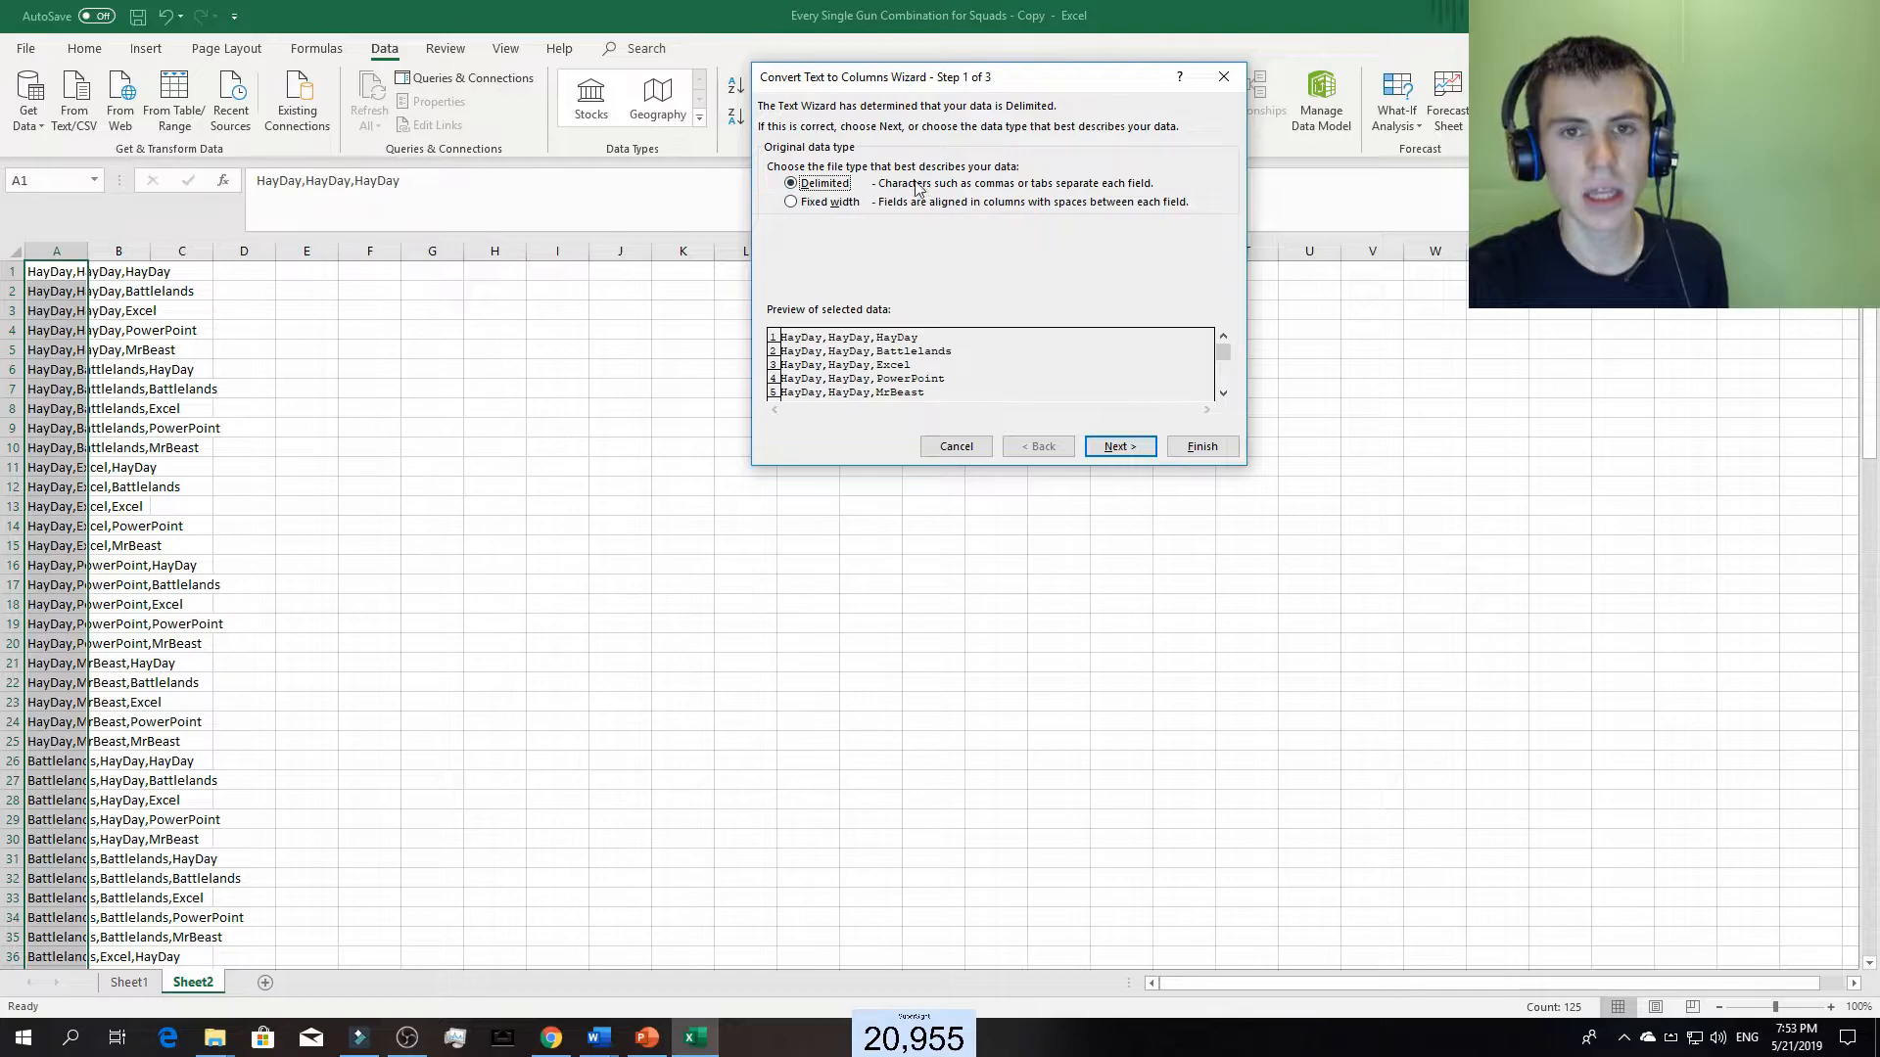
pyautogui.click(1115, 448)
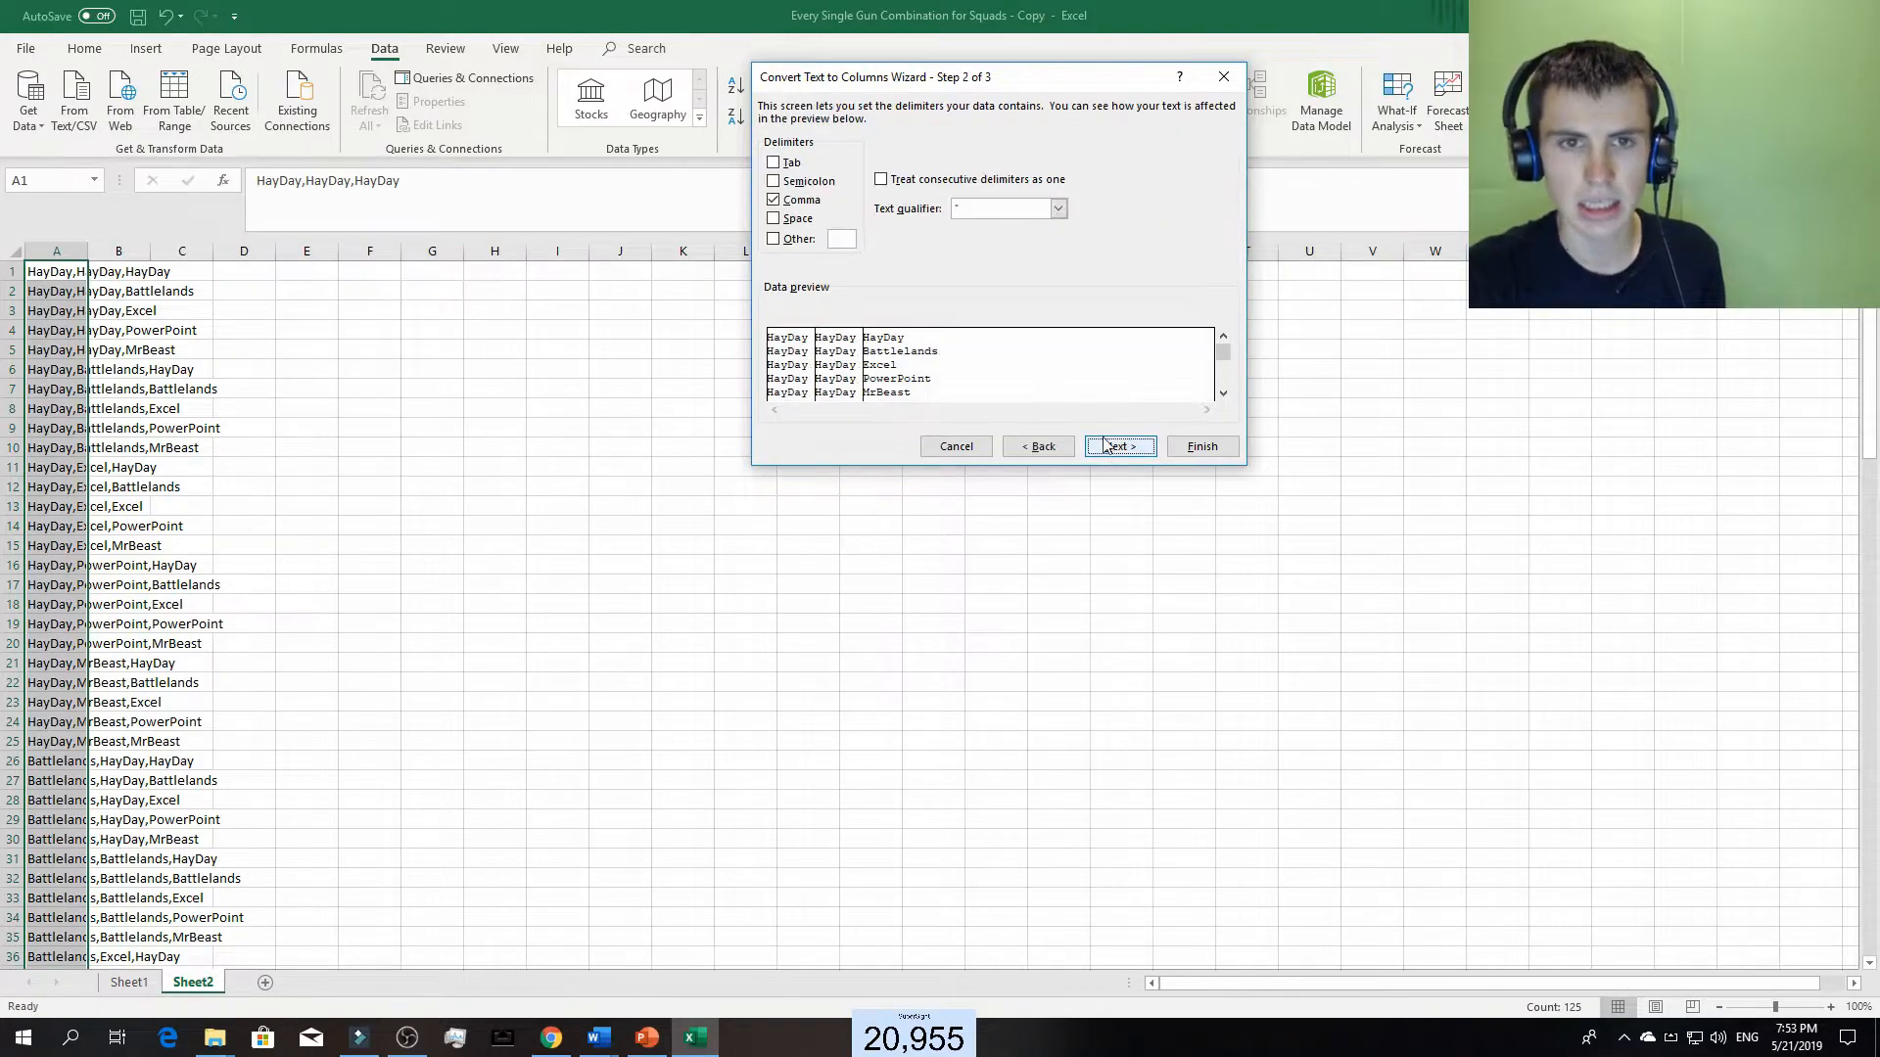
pyautogui.click(774, 200)
pyautogui.click(774, 162)
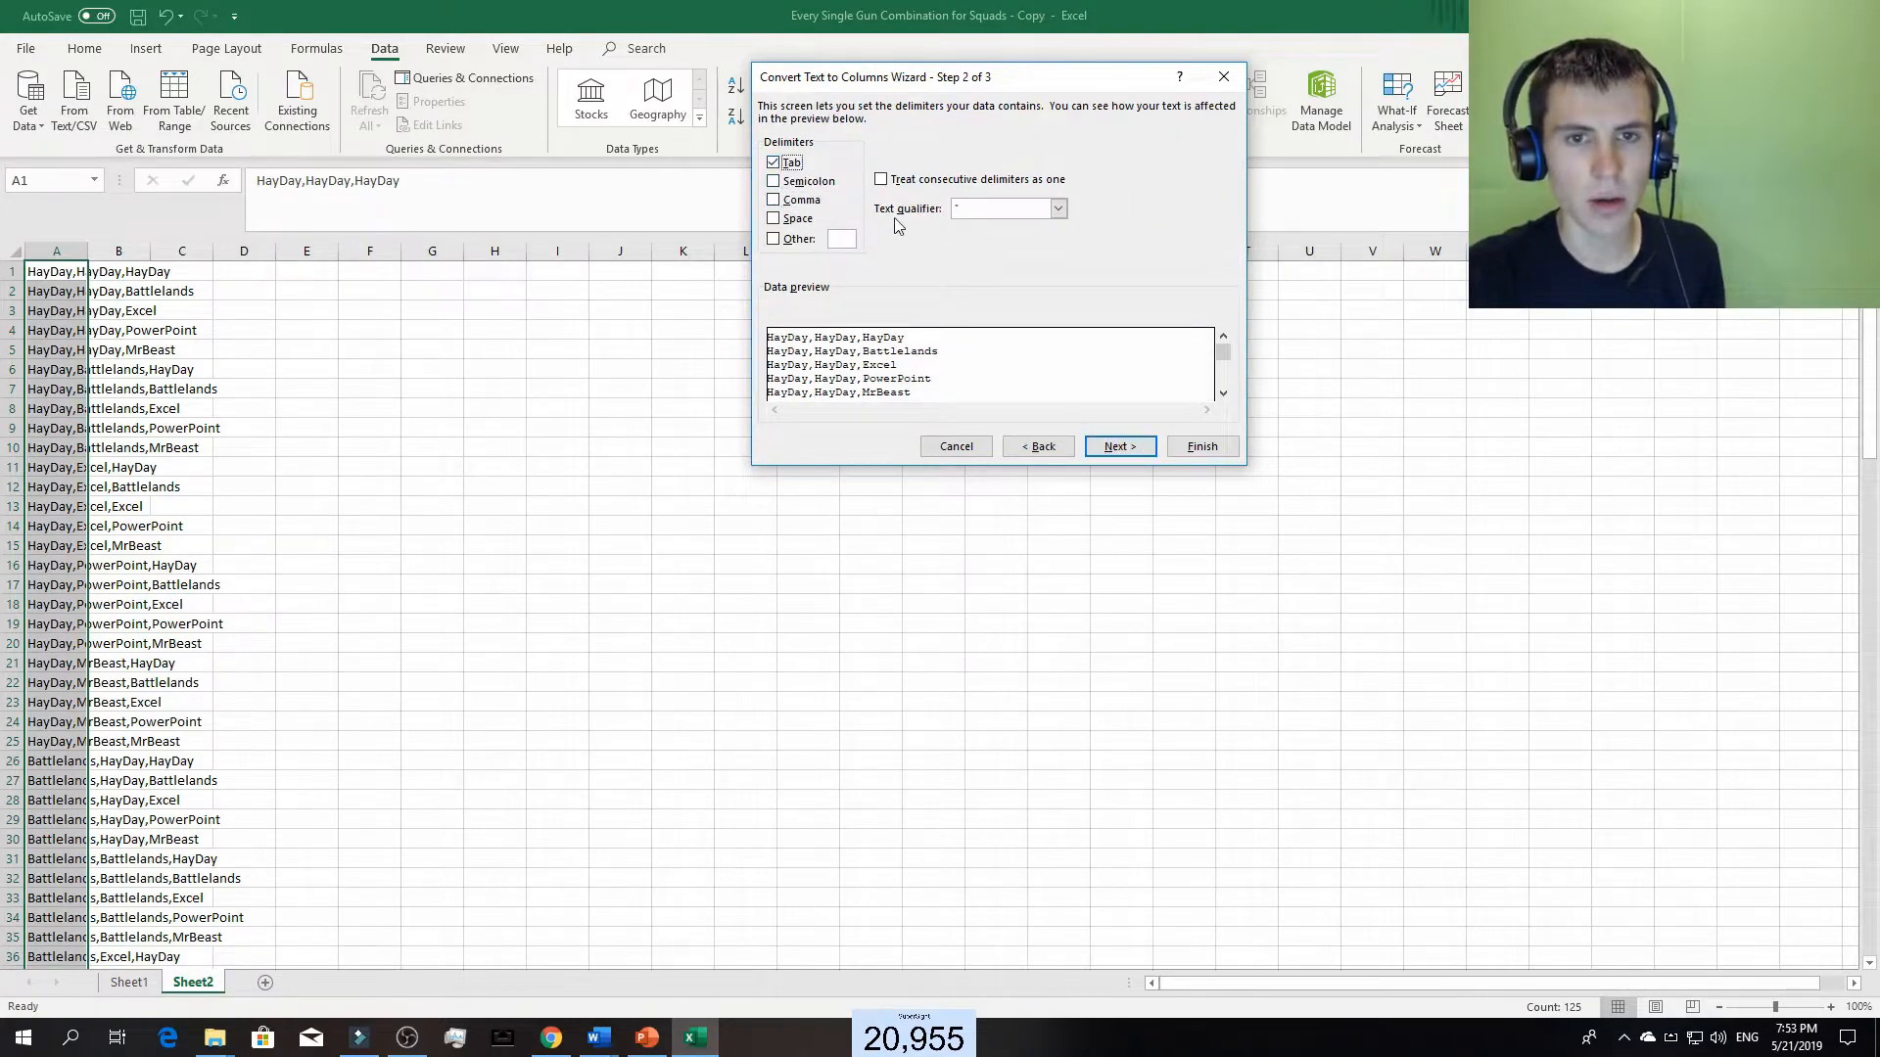
pyautogui.click(773, 201)
pyautogui.click(774, 164)
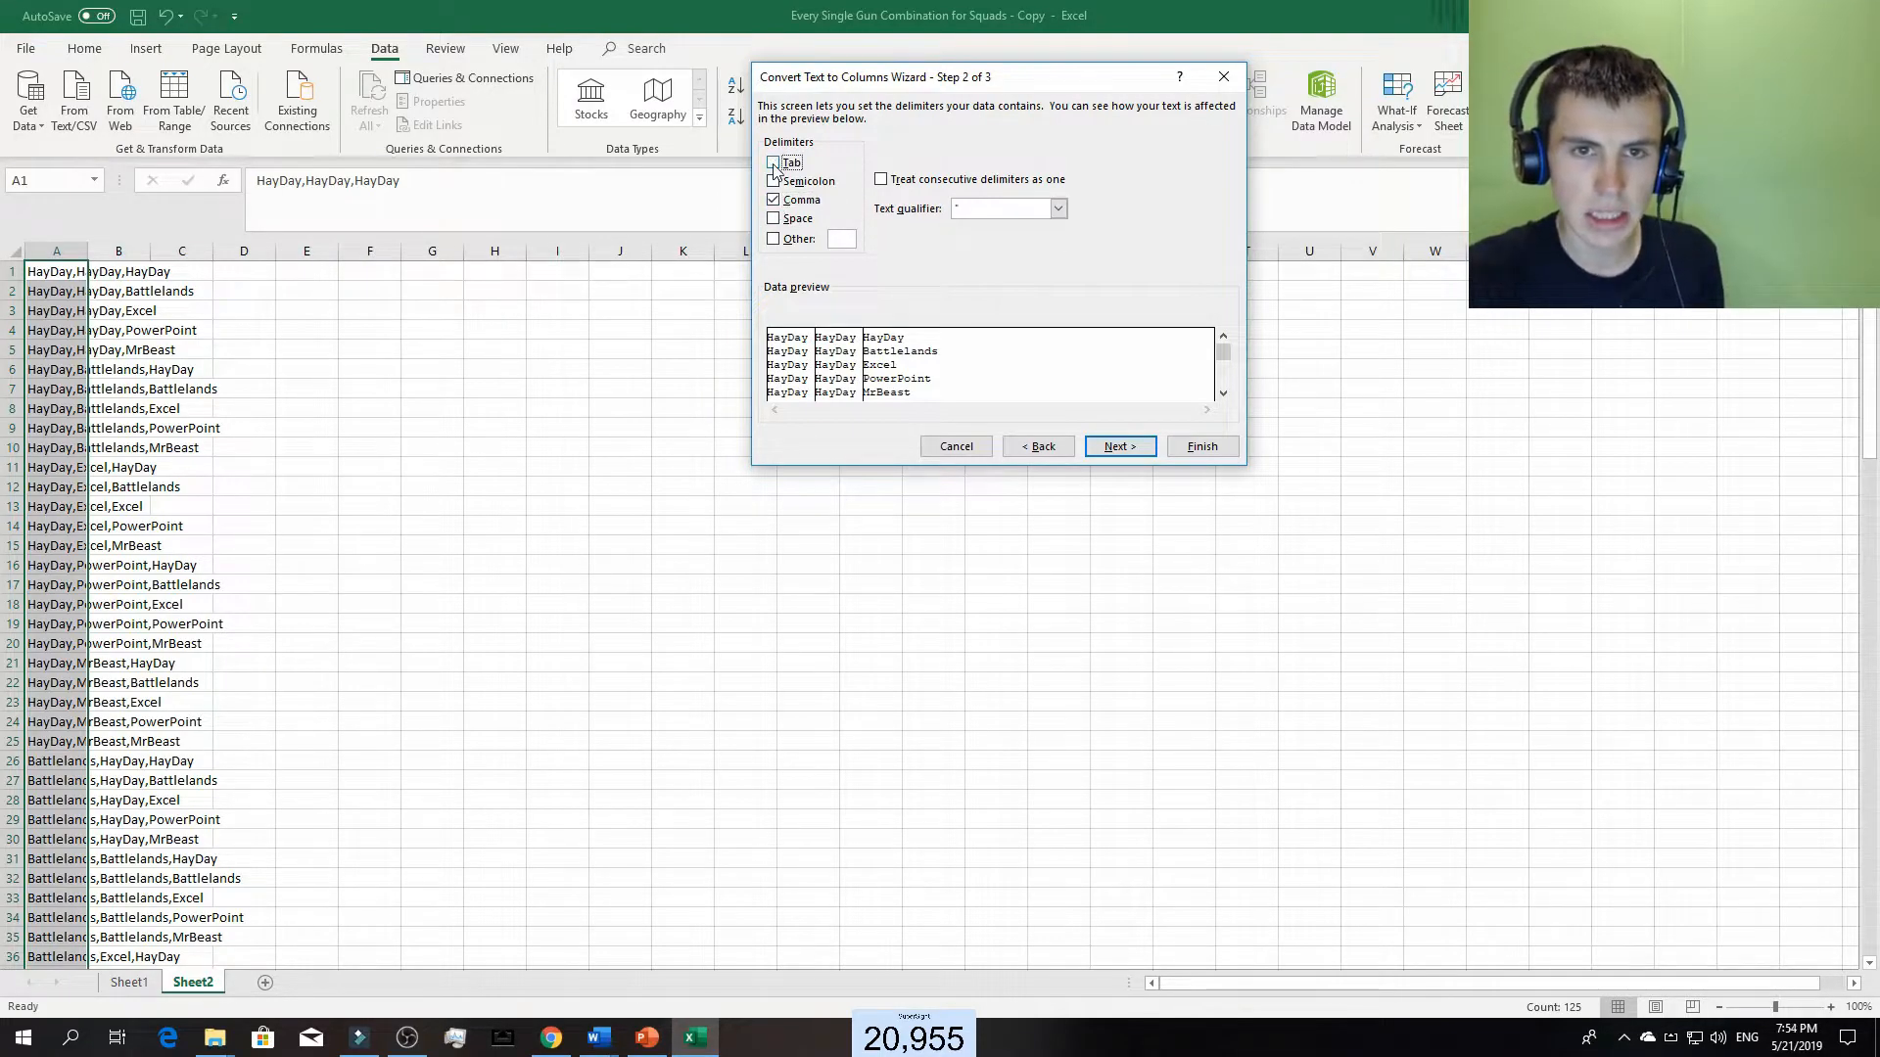
pyautogui.click(1119, 448)
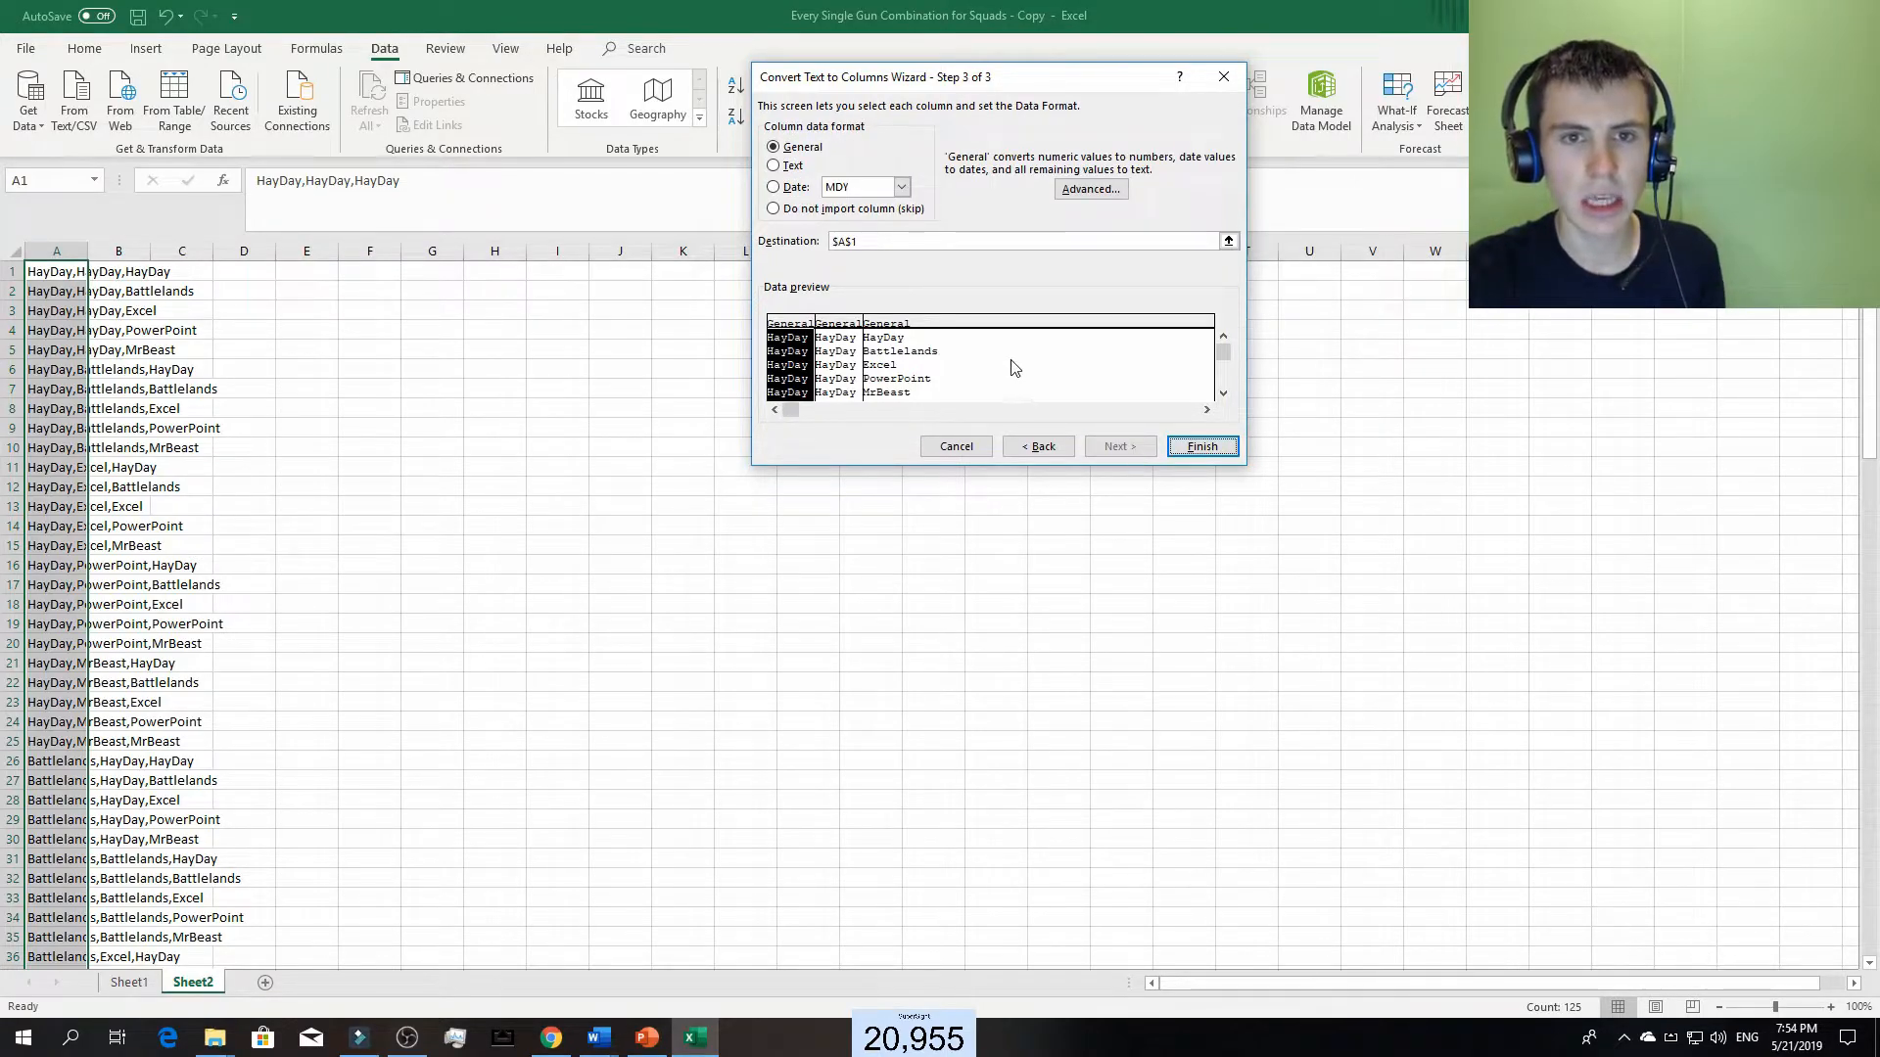
pyautogui.click(1199, 444)
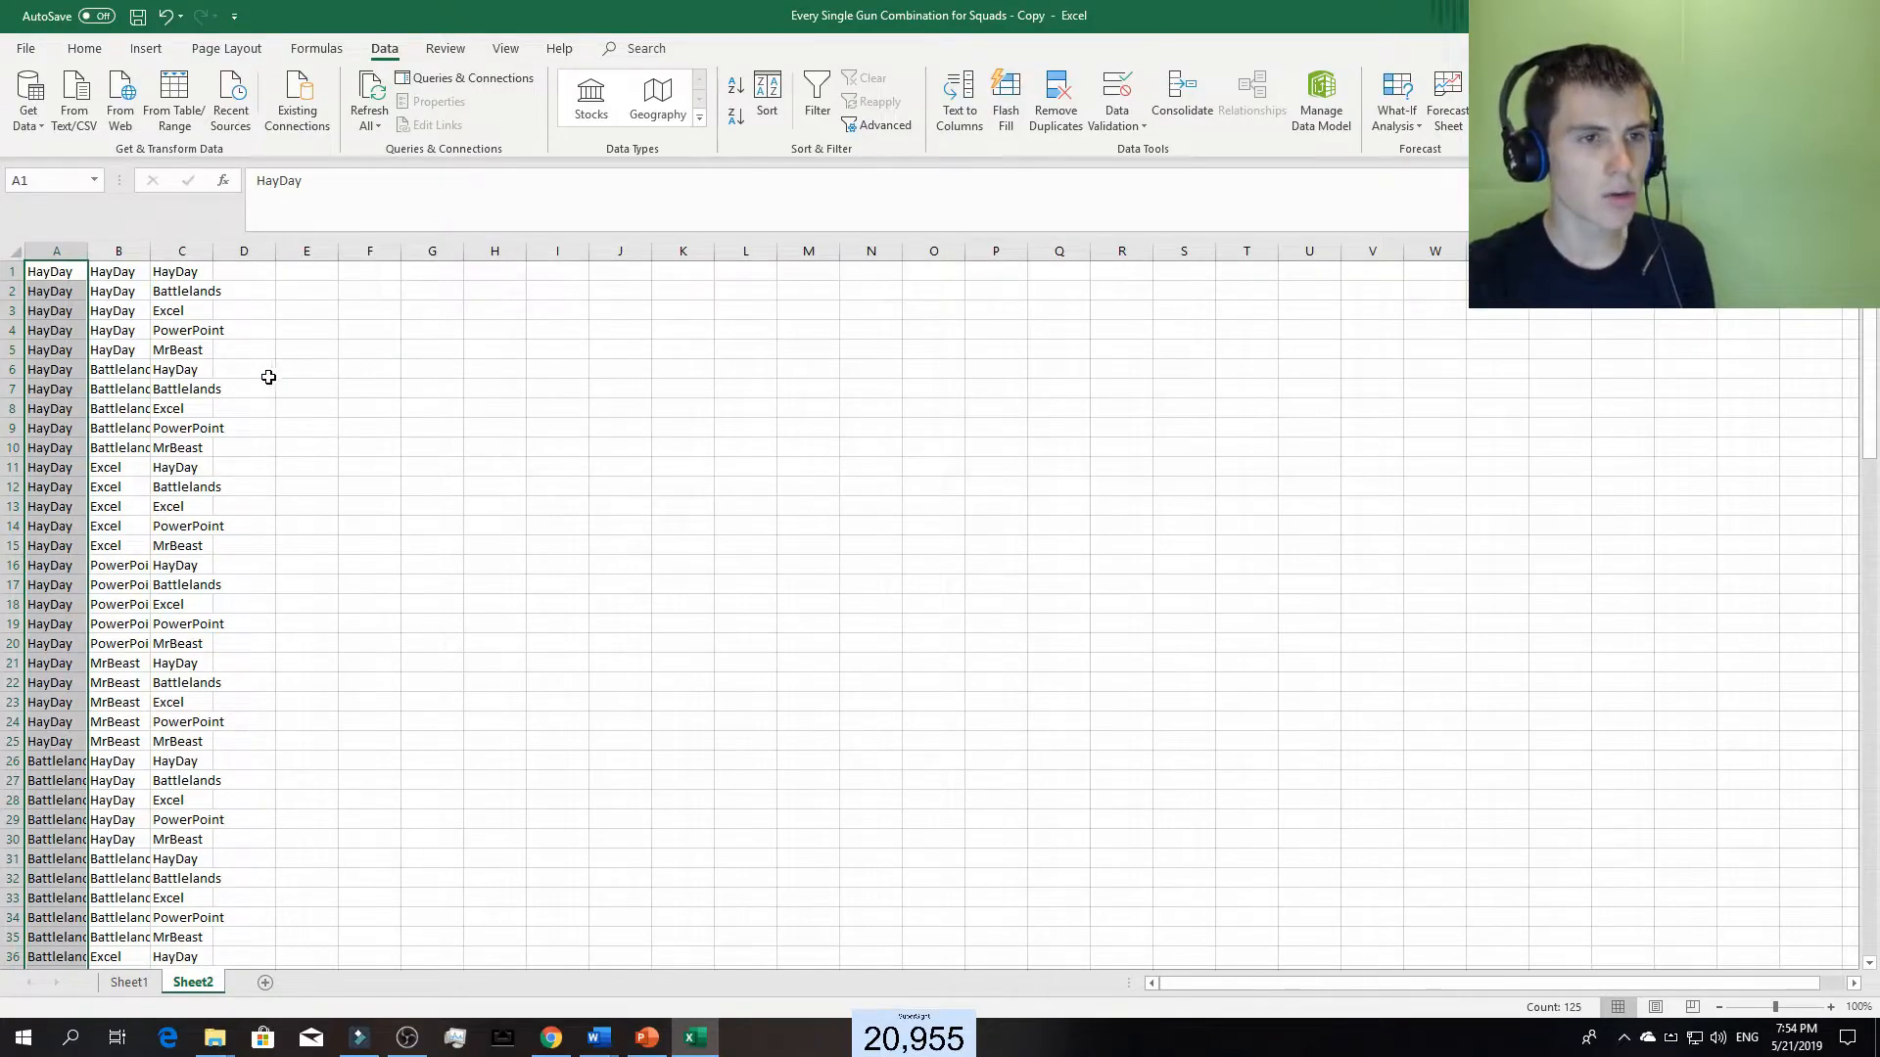
# - Select all cells on Sheet2, including the full list of split permutations
pyautogui.click(412, 357)
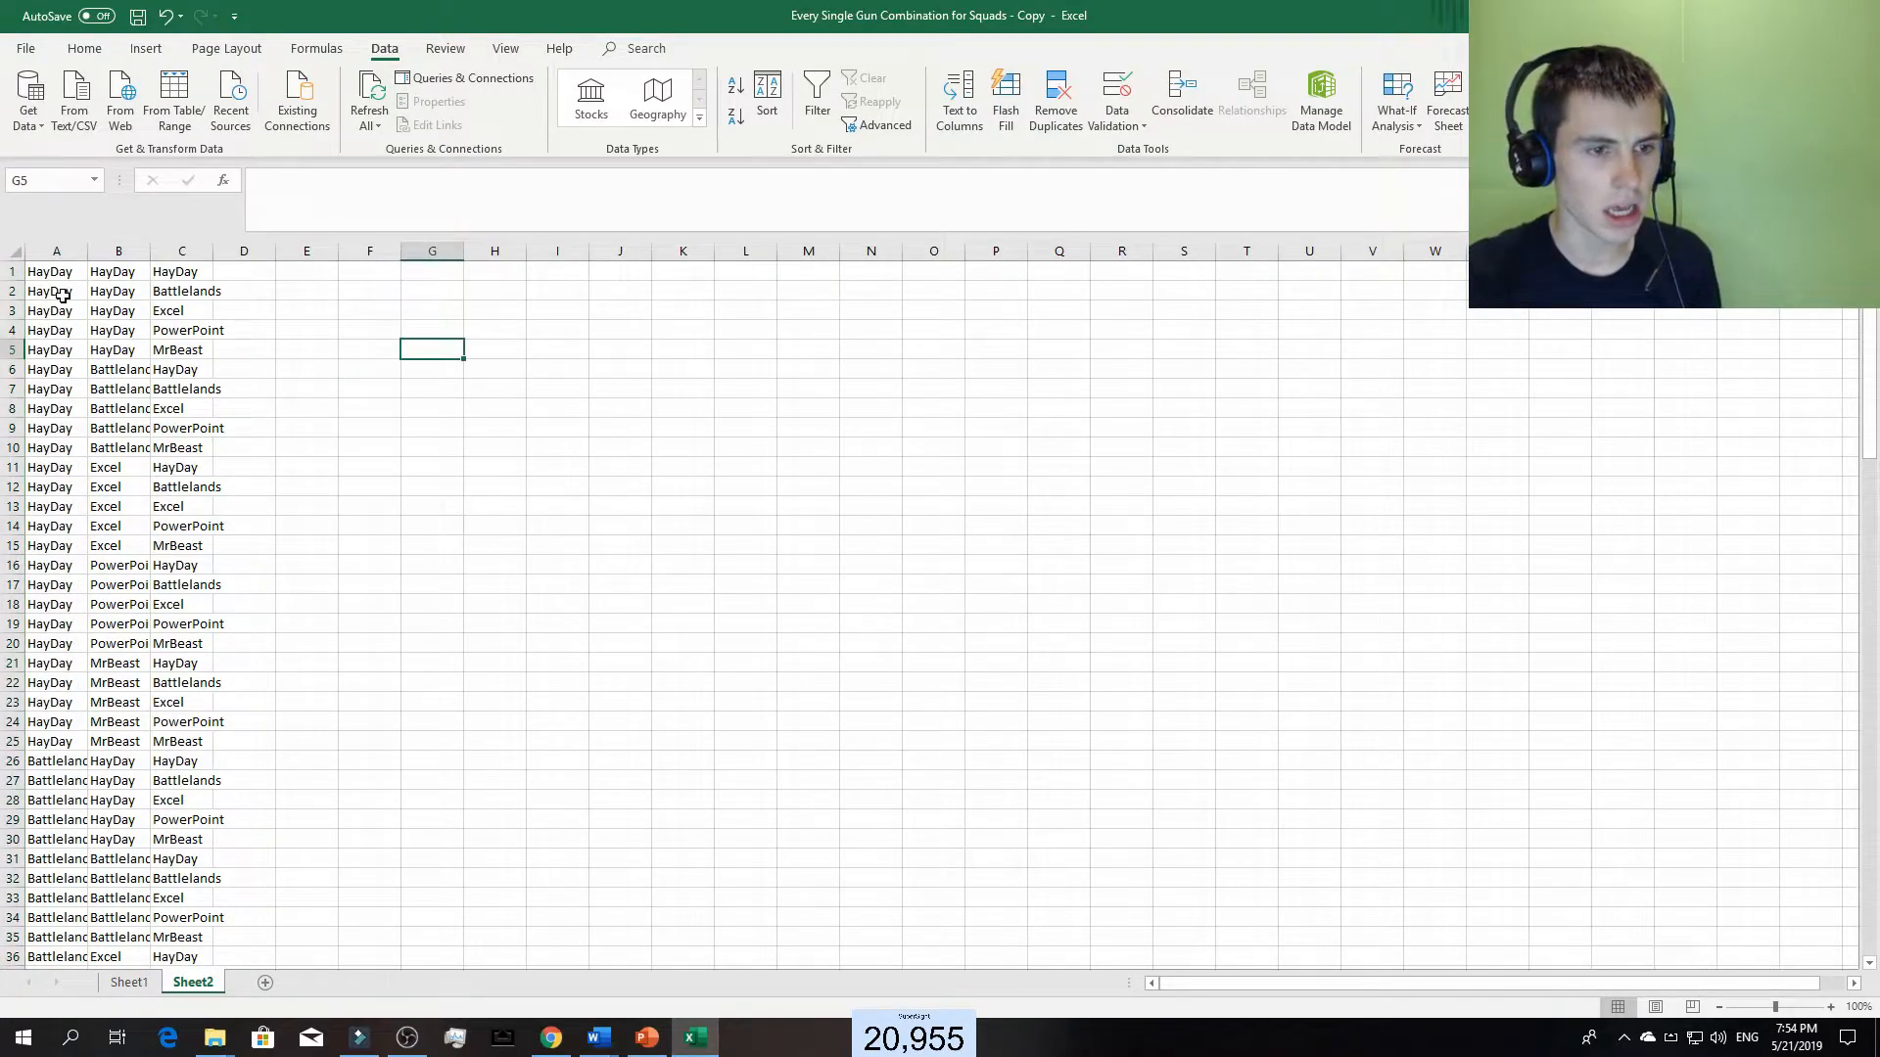
pyautogui.scroll(-20, 94, 373)
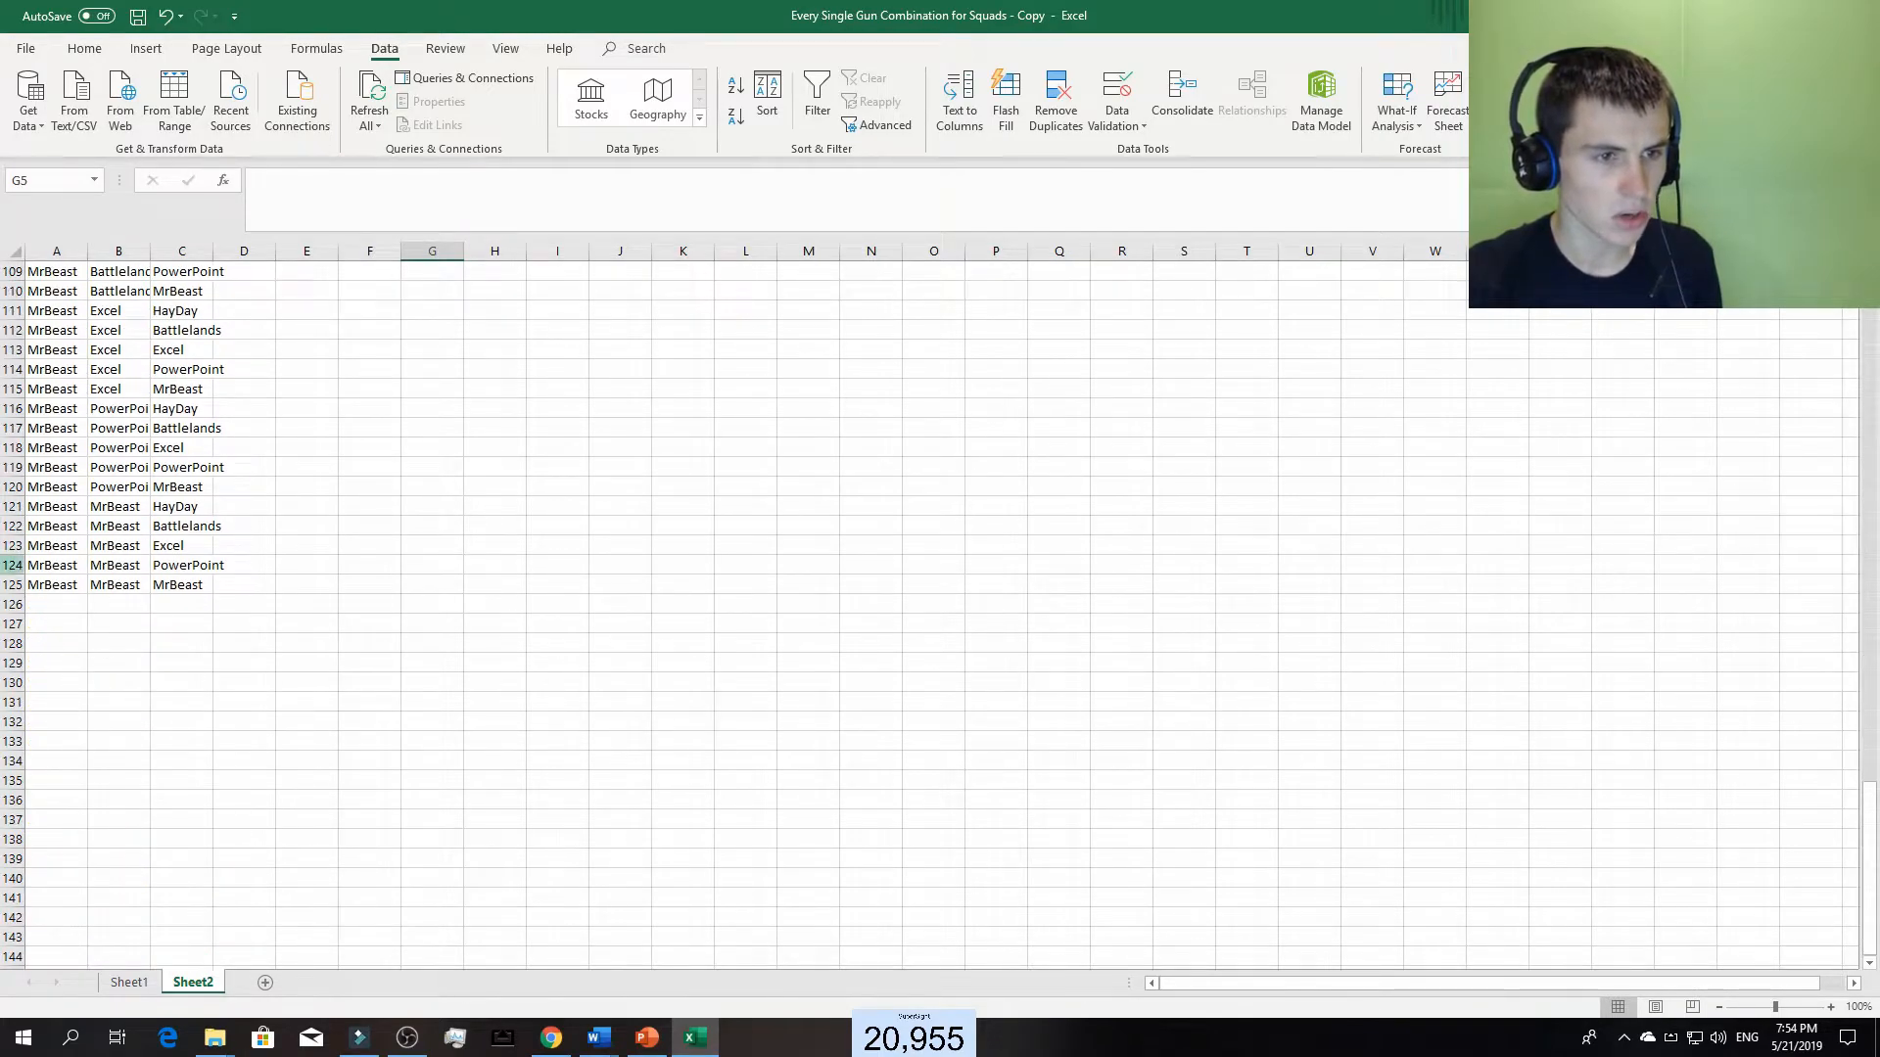
pyautogui.moveTo(186, 587); pyautogui.dragTo(3, 4)
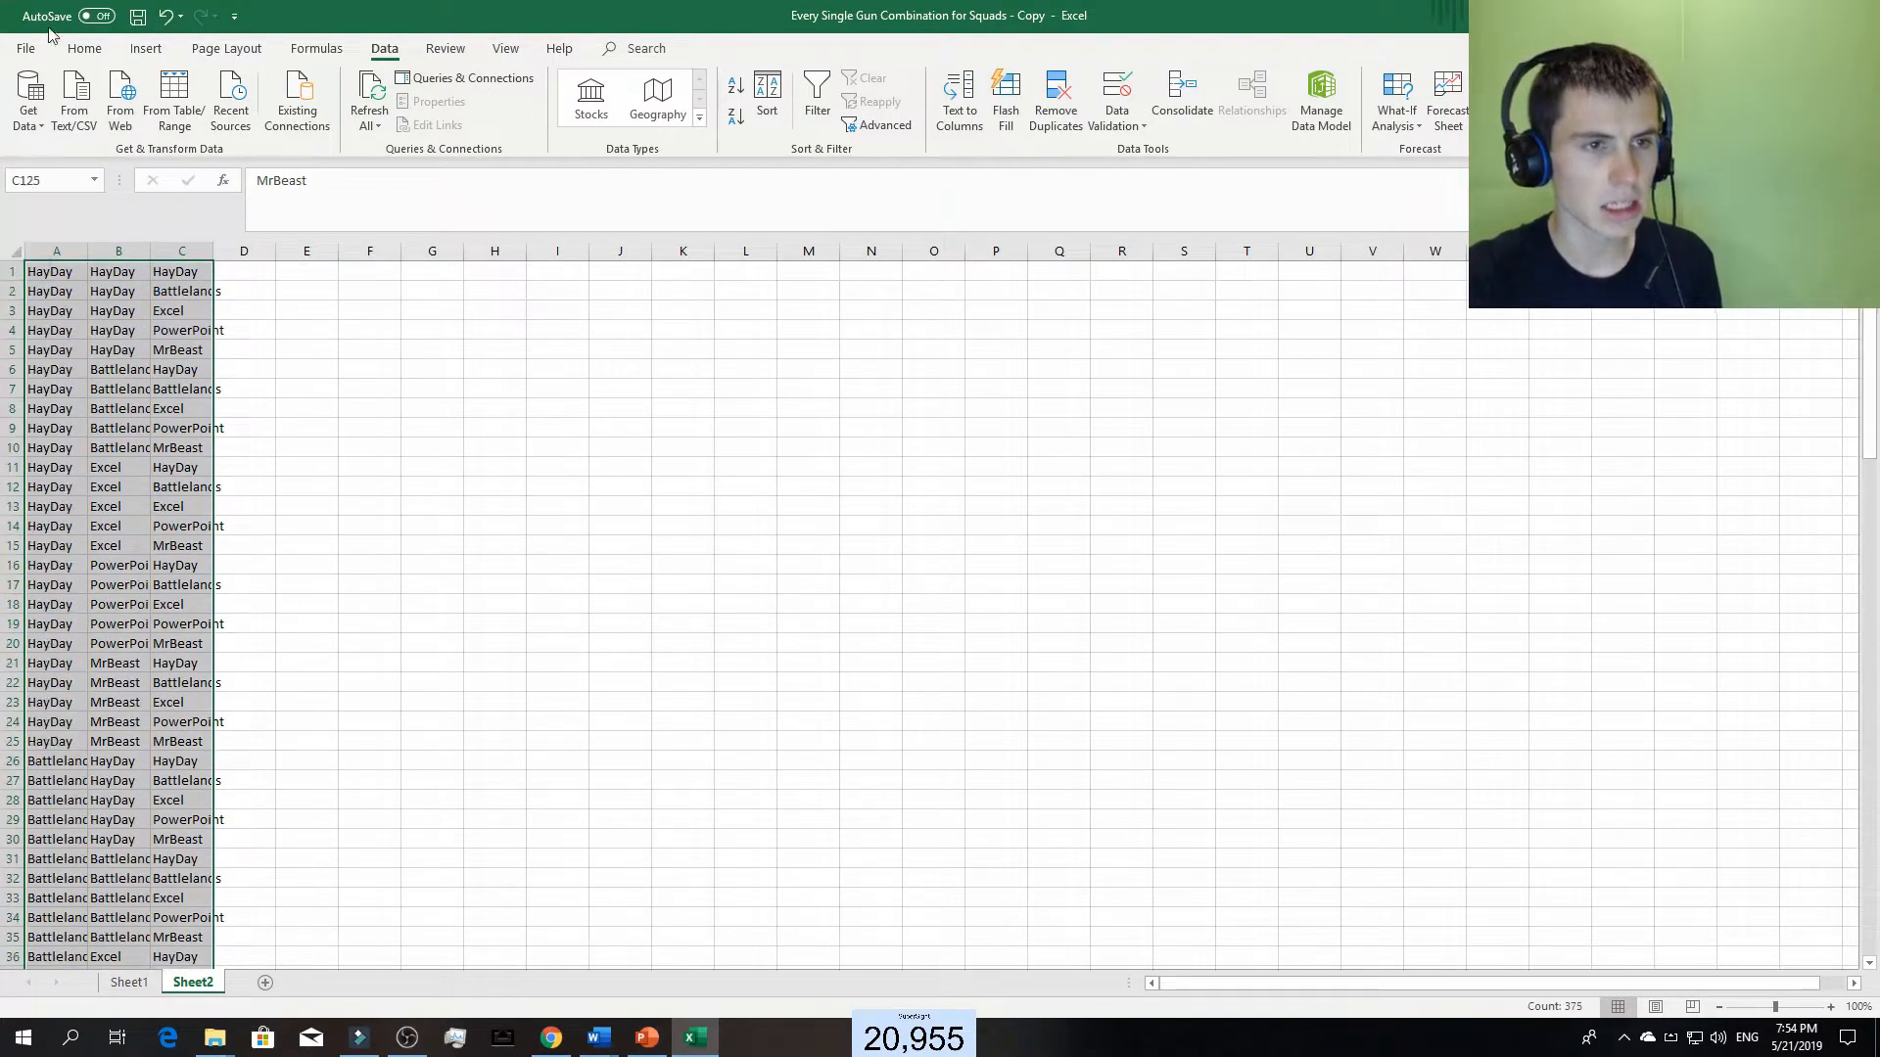
pyautogui.click(480, 350)
pyautogui.hotkey('ctrl', 'a')
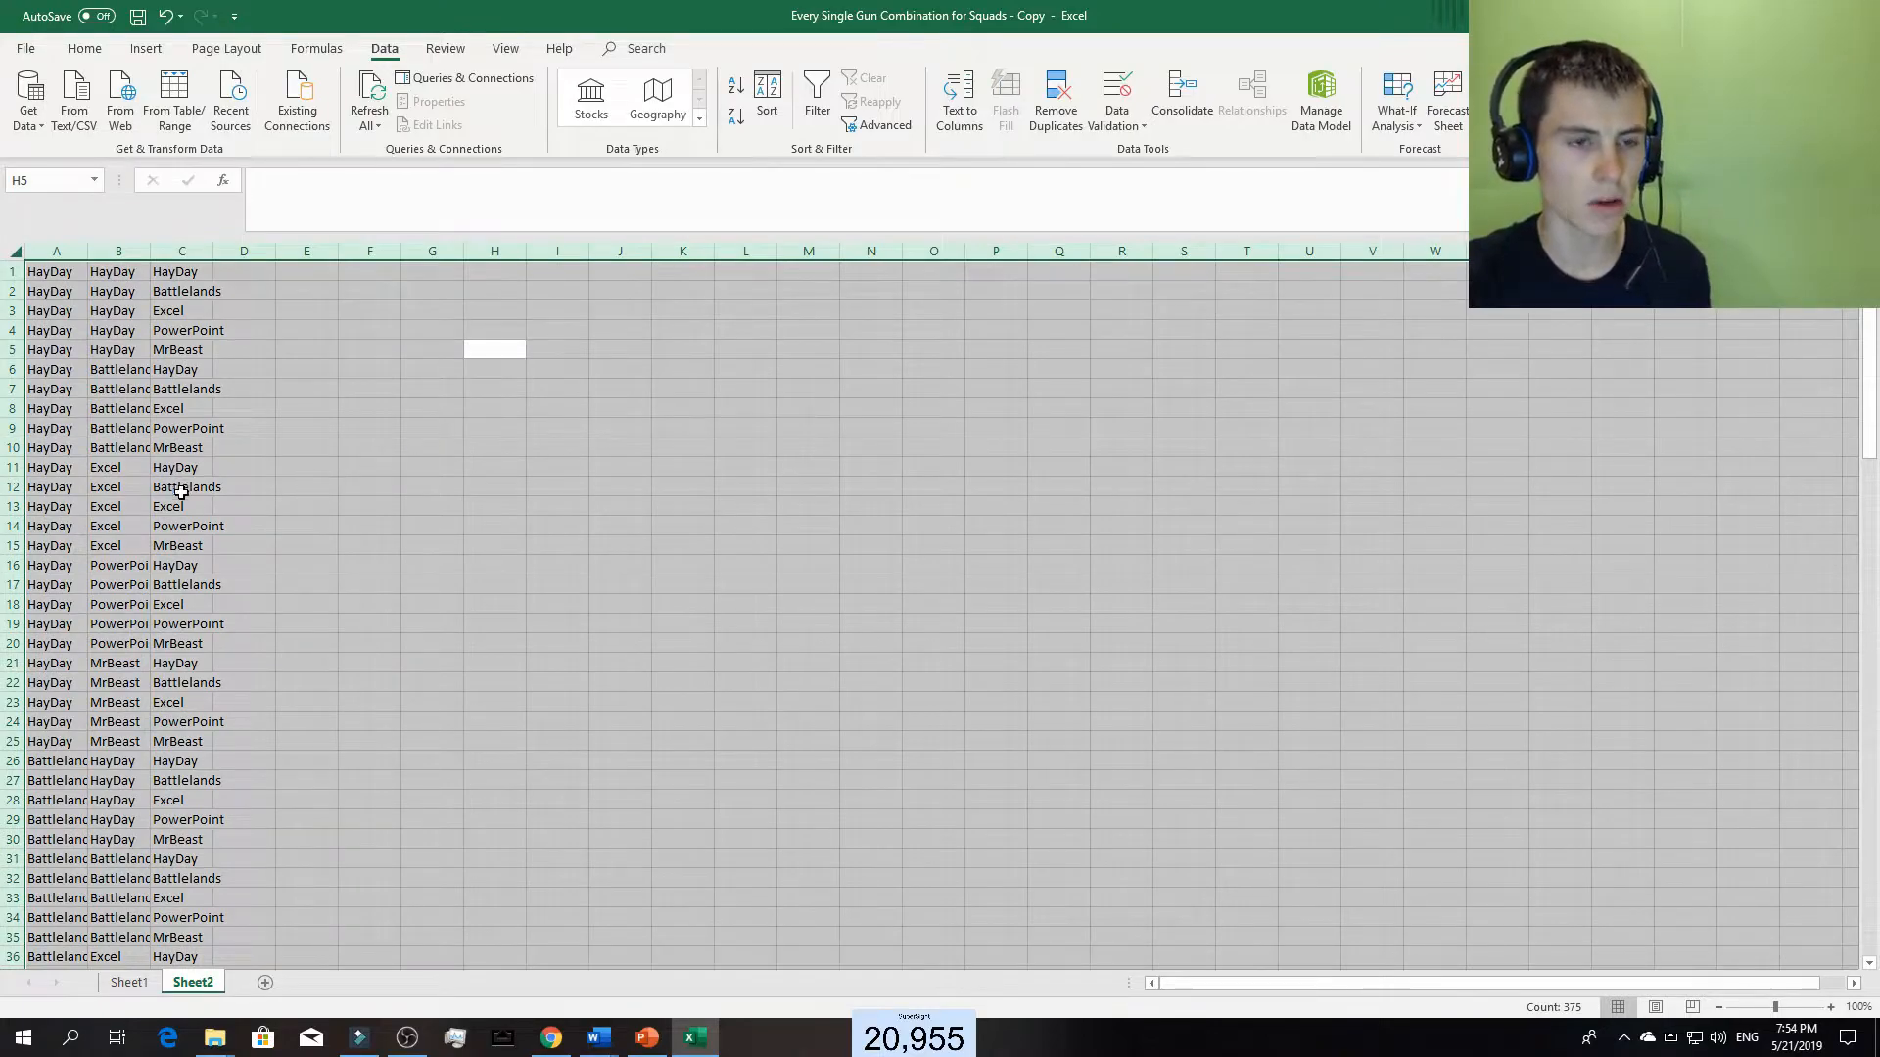
pyautogui.rightClick(186, 421)
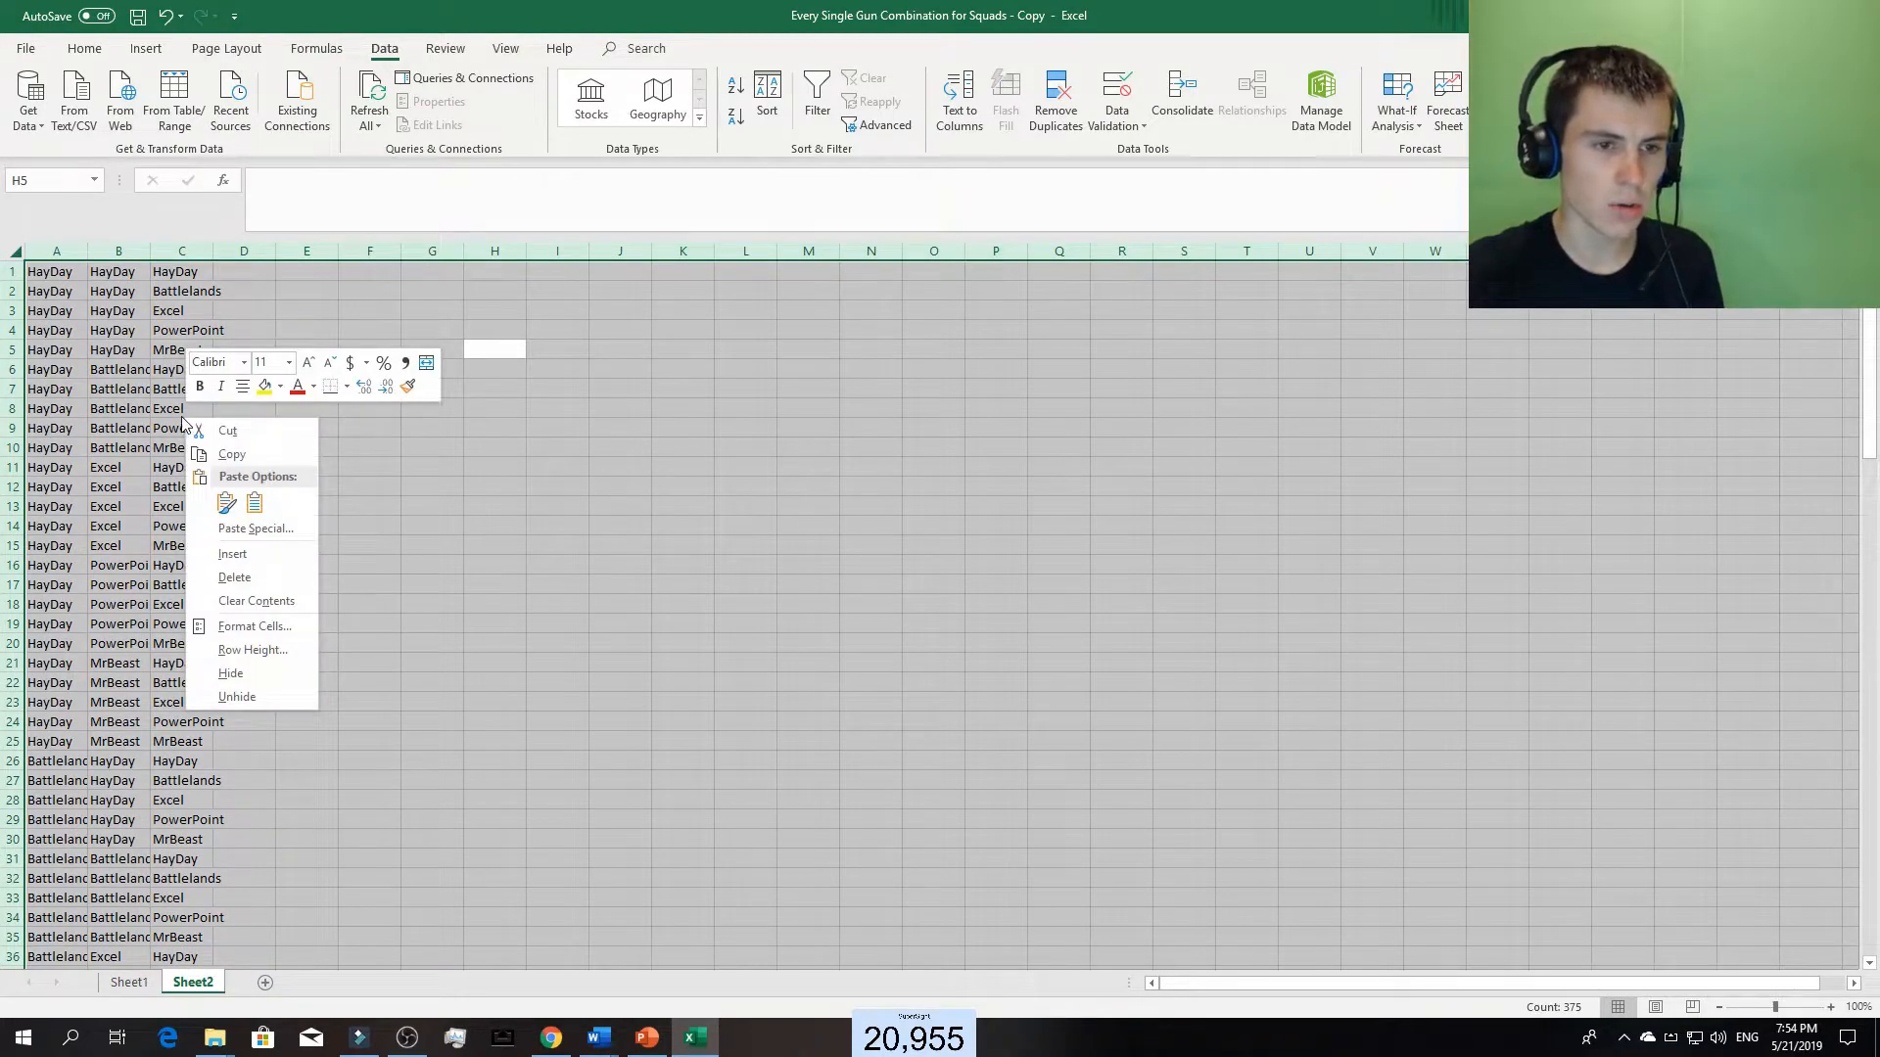
# - Set up a new conditional formatting rule that formats only cells with specific text containing HayDay
pyautogui.click(92, 49)
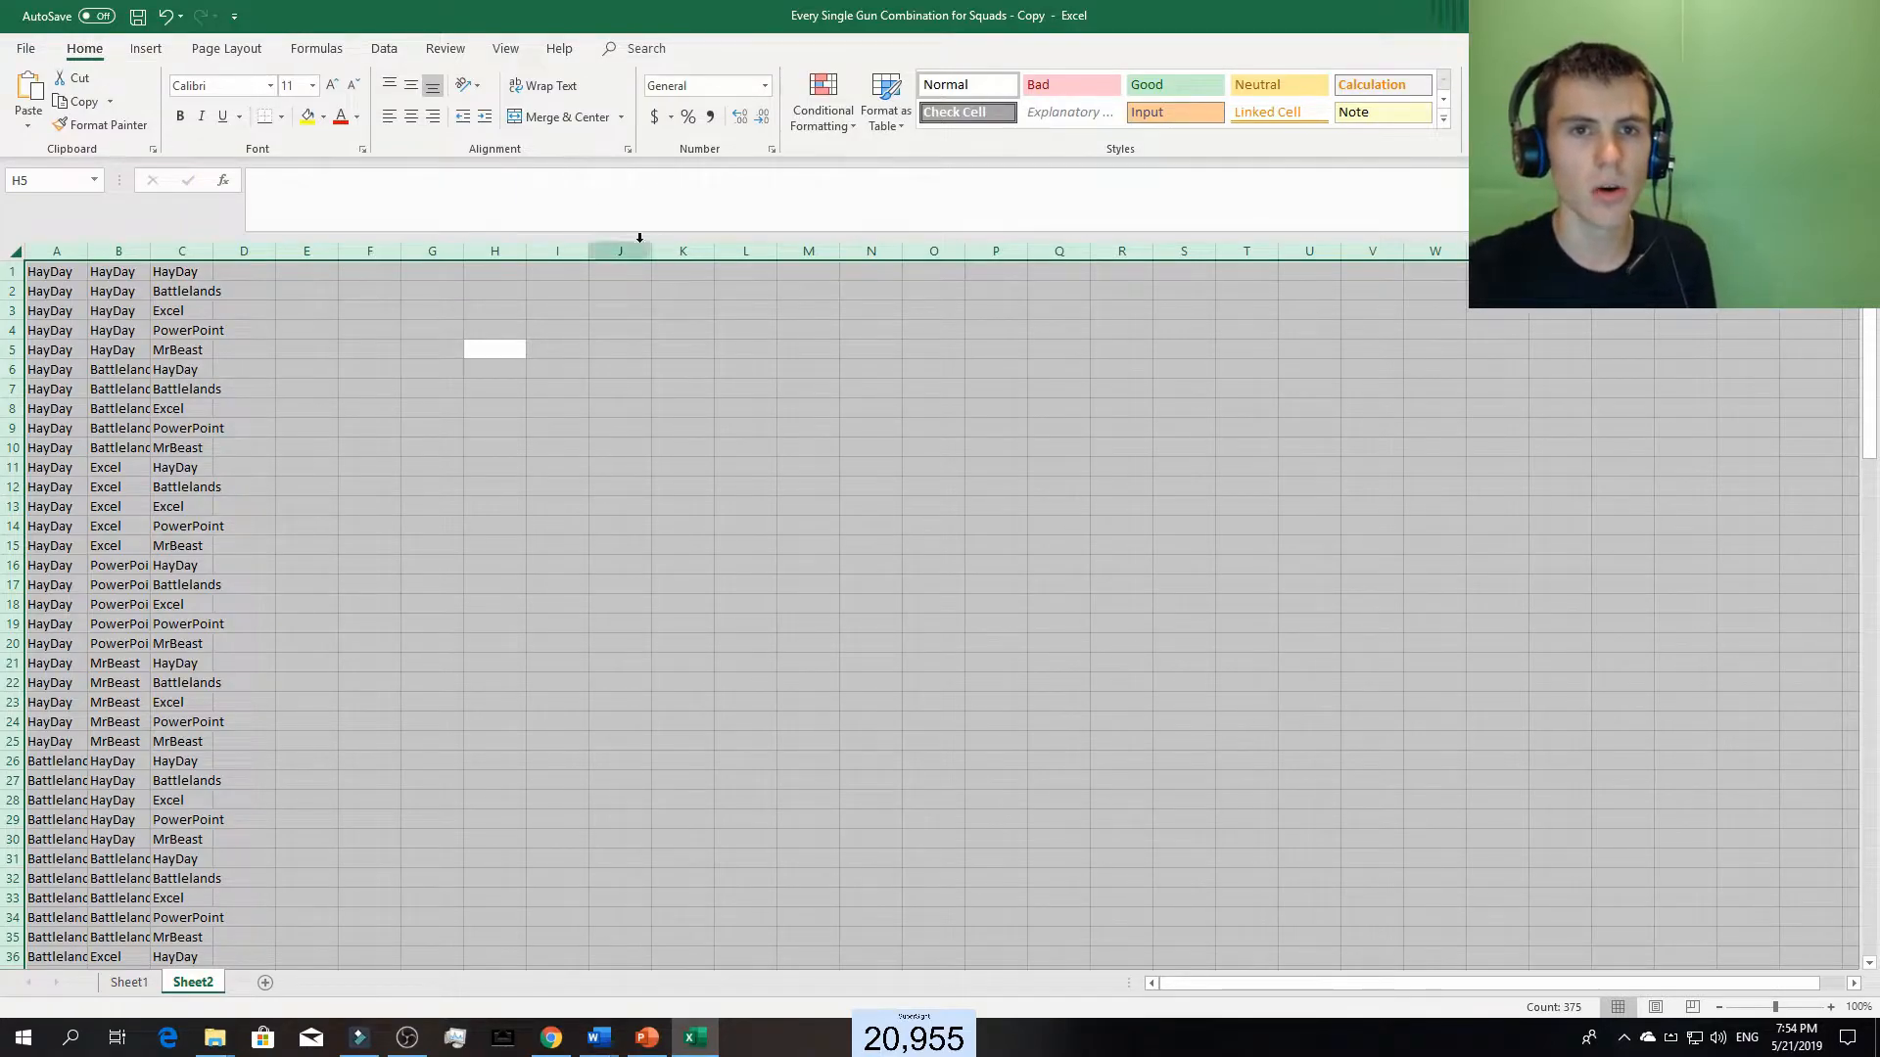
pyautogui.click(817, 102)
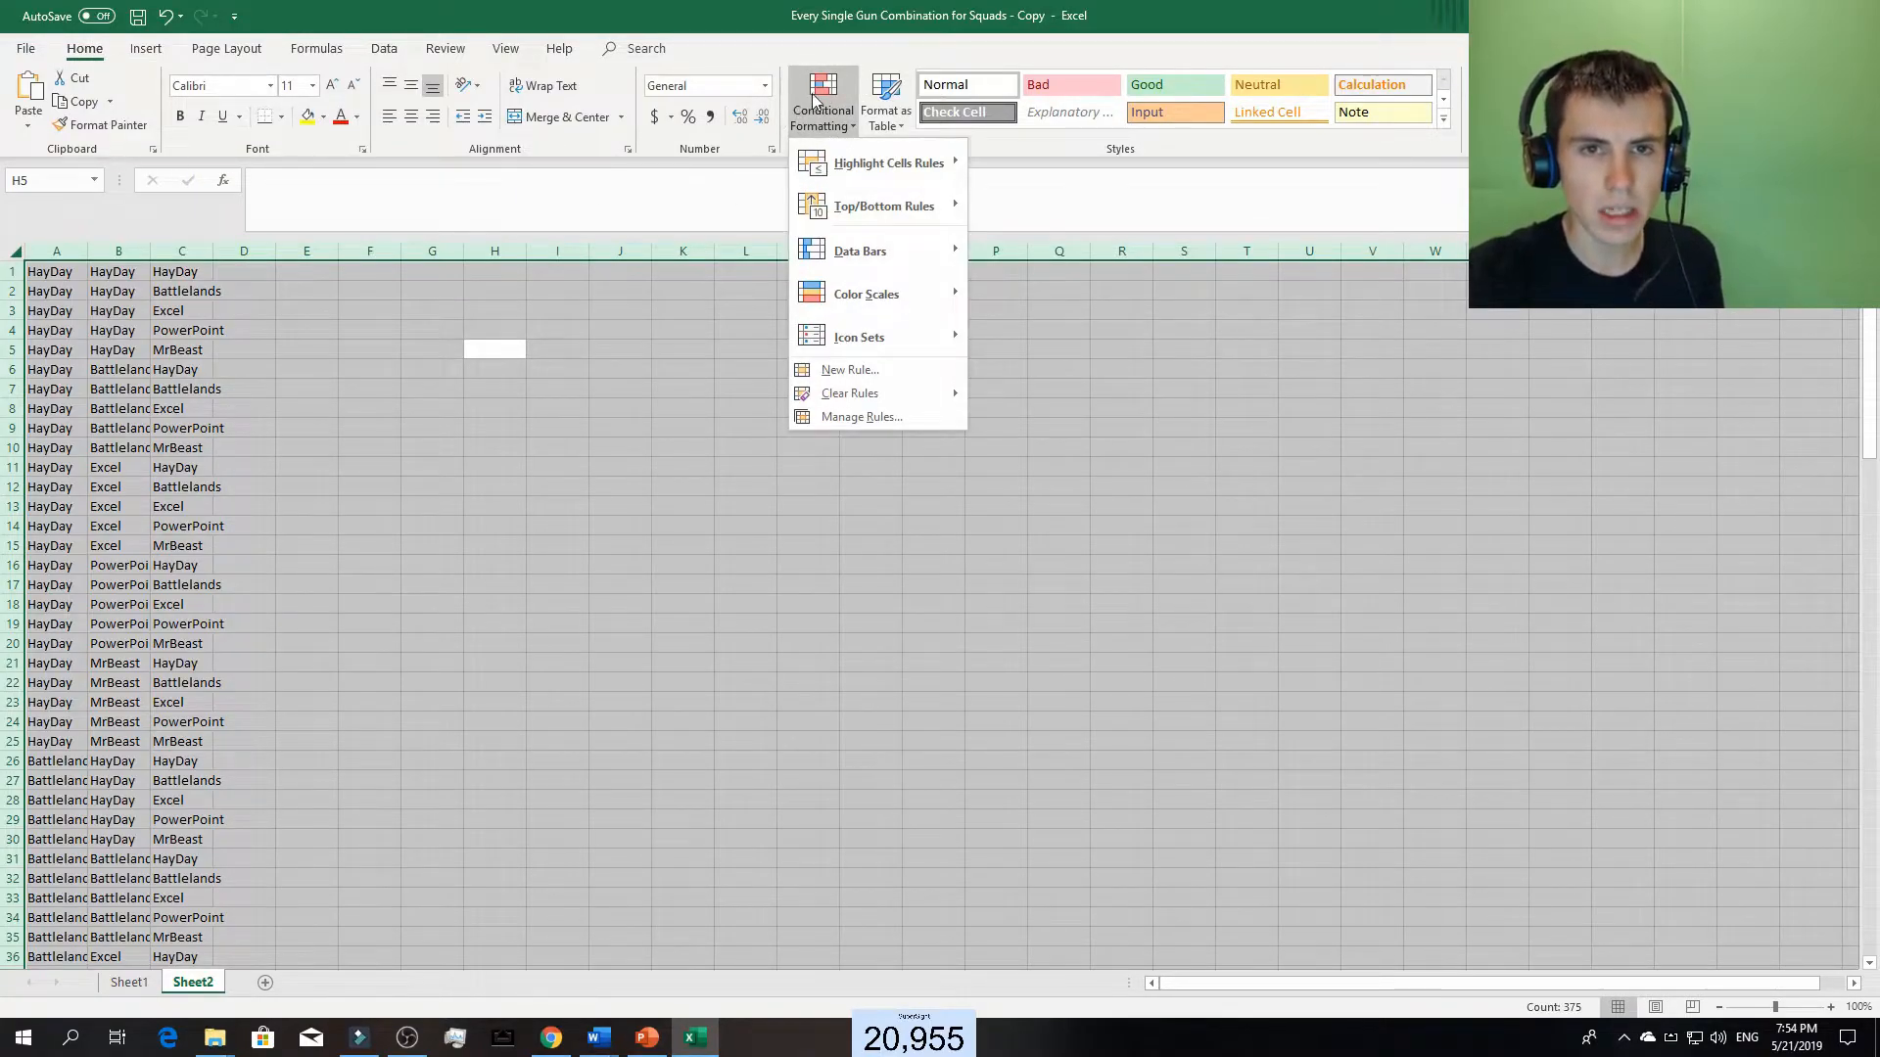
pyautogui.click(869, 373)
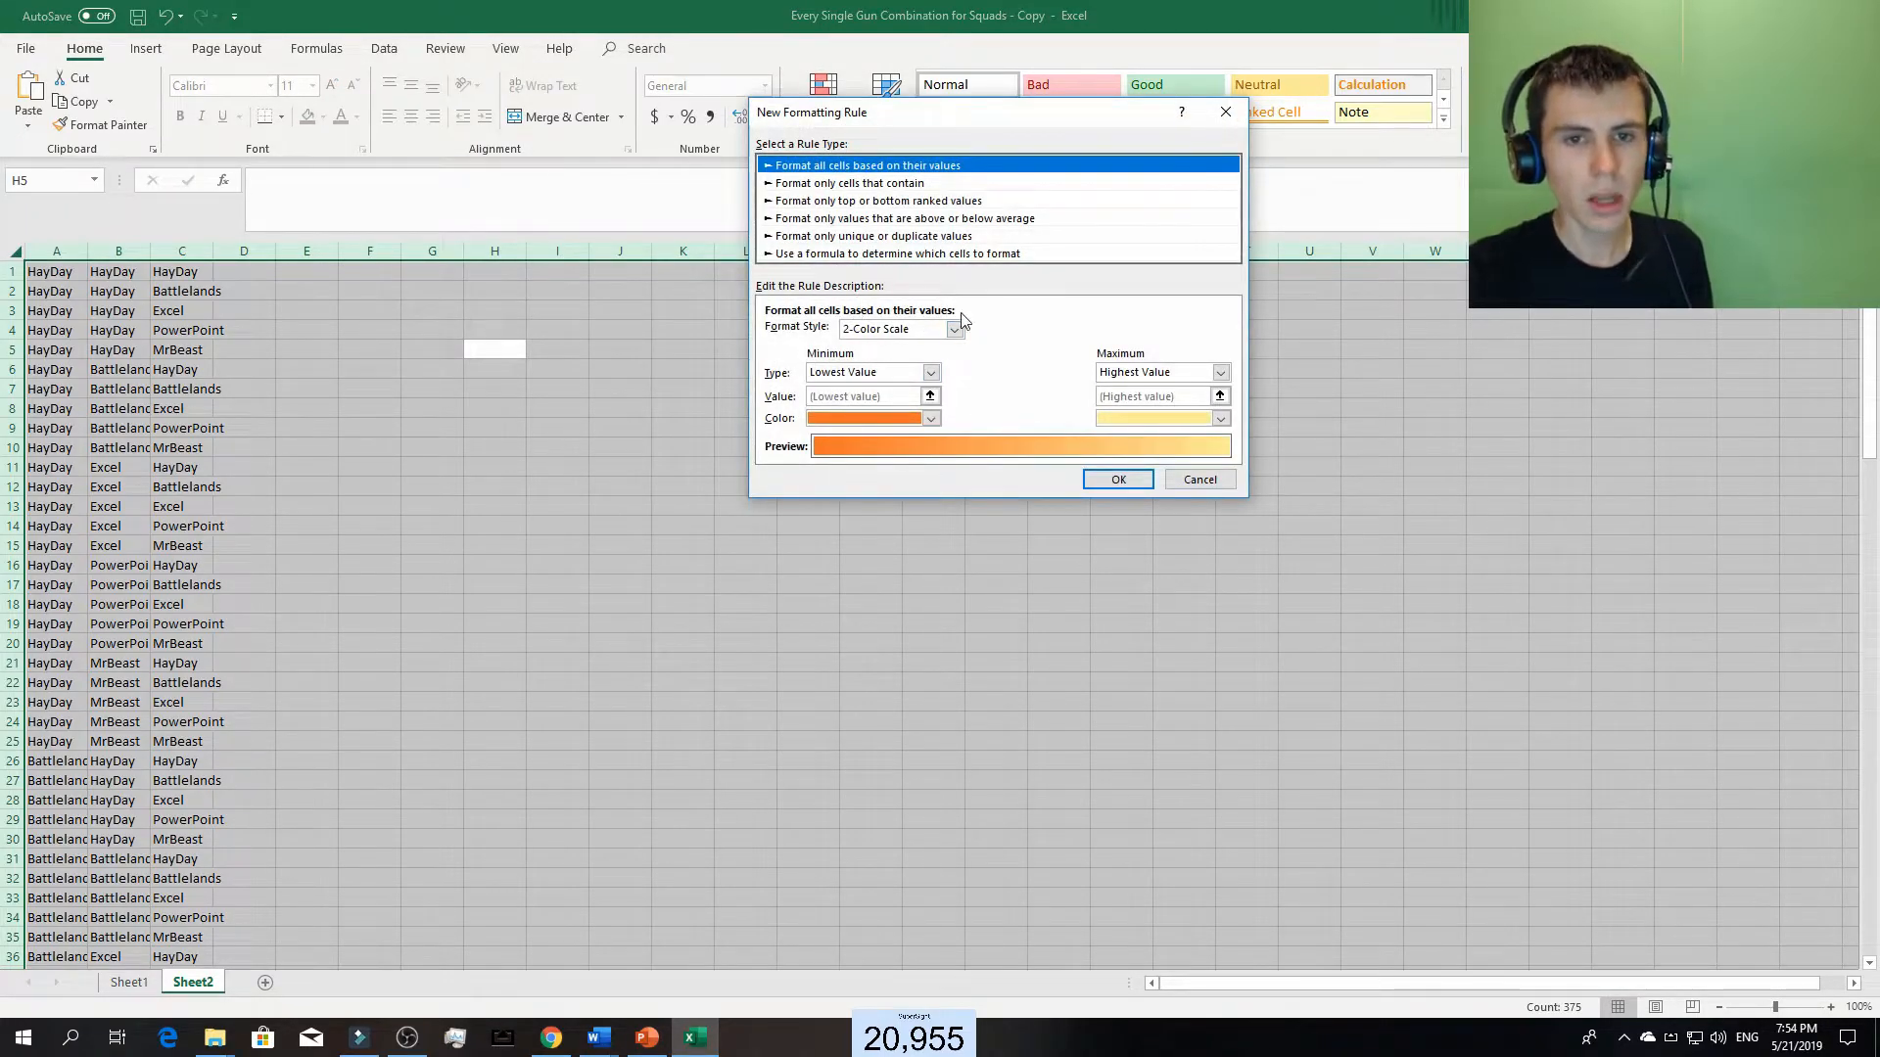
pyautogui.click(826, 185)
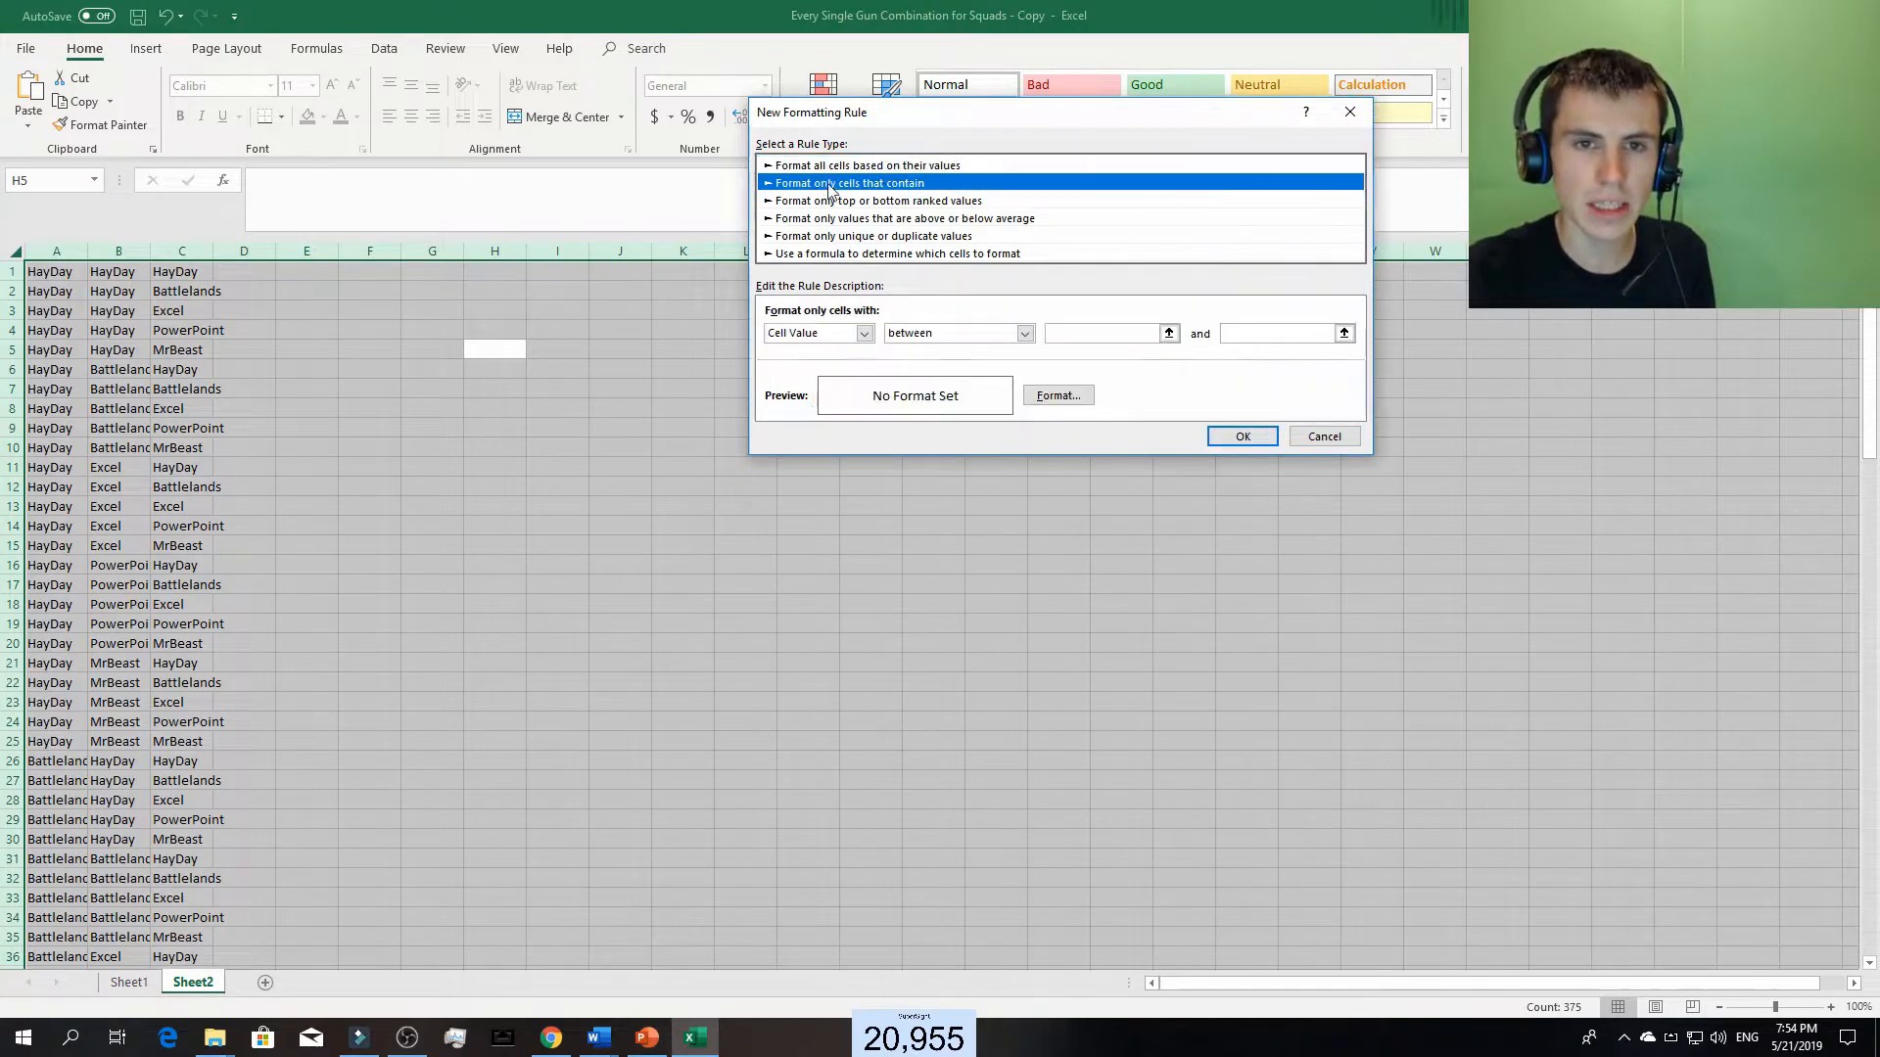
pyautogui.click(863, 334)
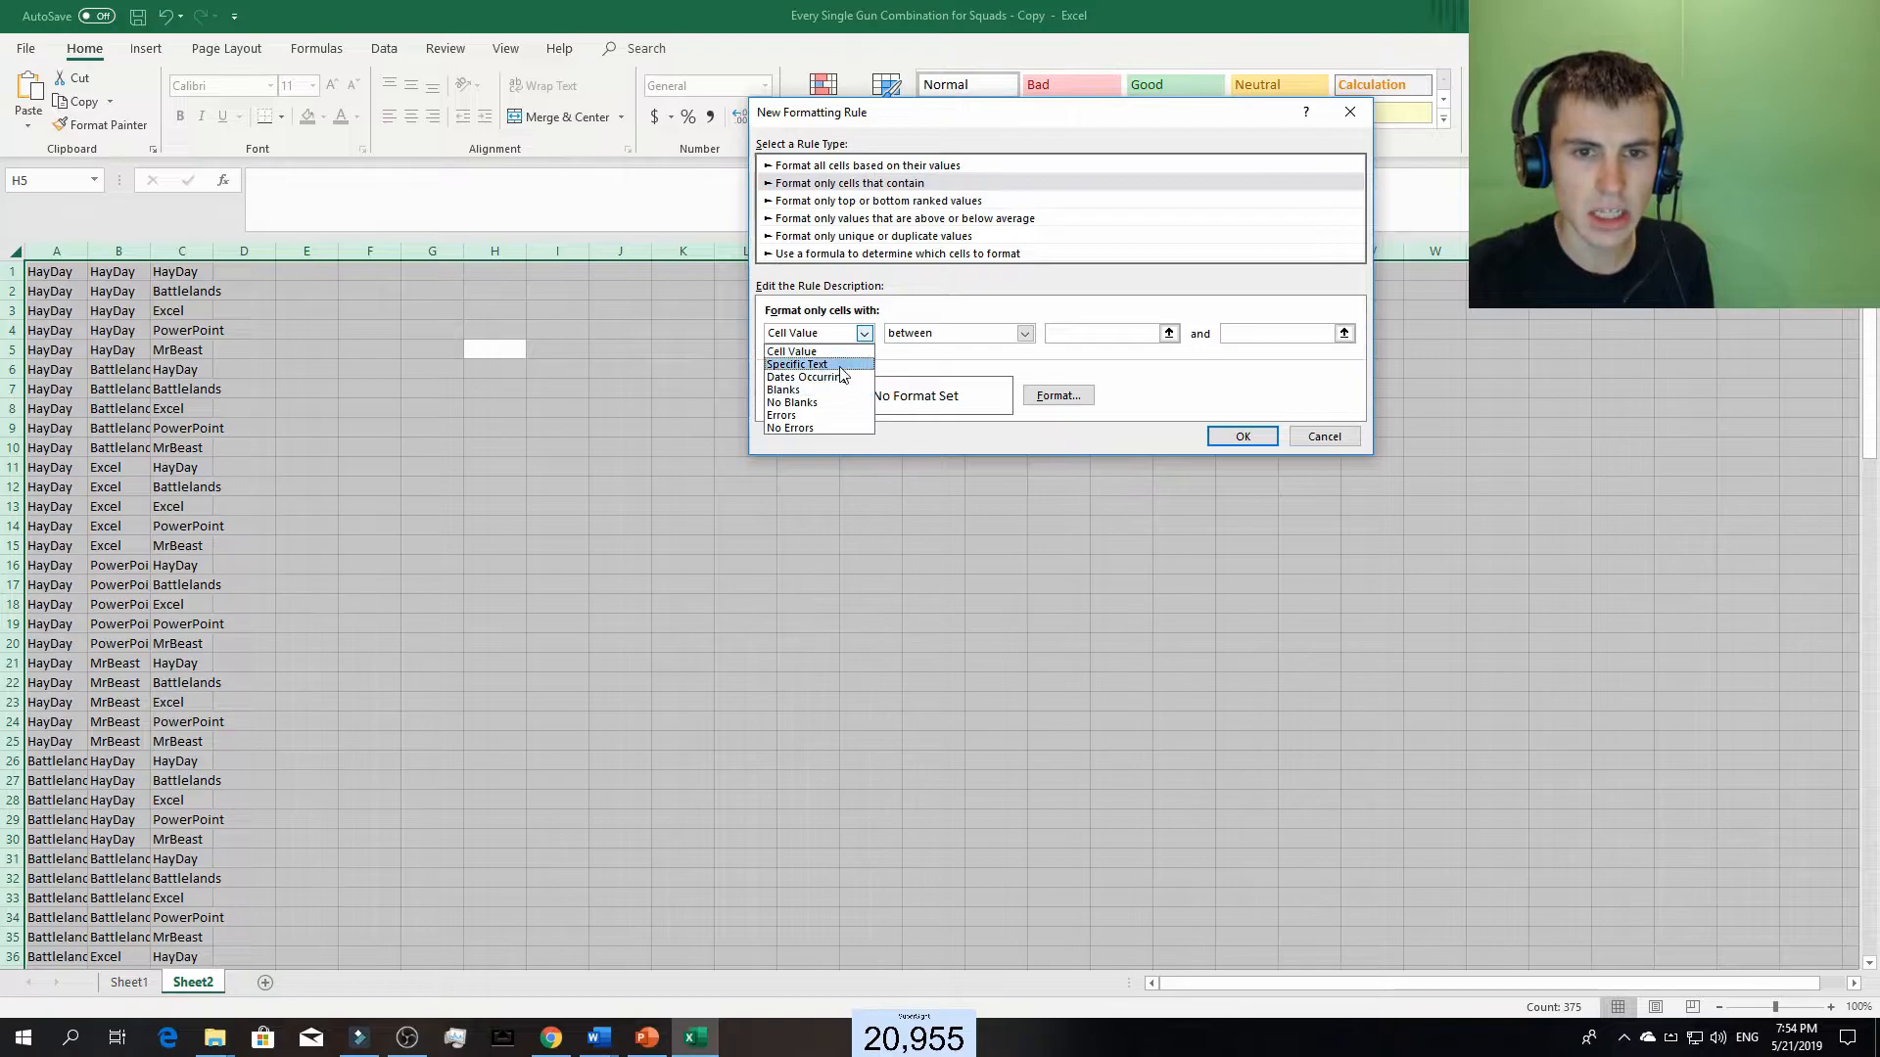
pyautogui.click(842, 362)
pyautogui.click(1028, 334)
pyautogui.write('HayDay')
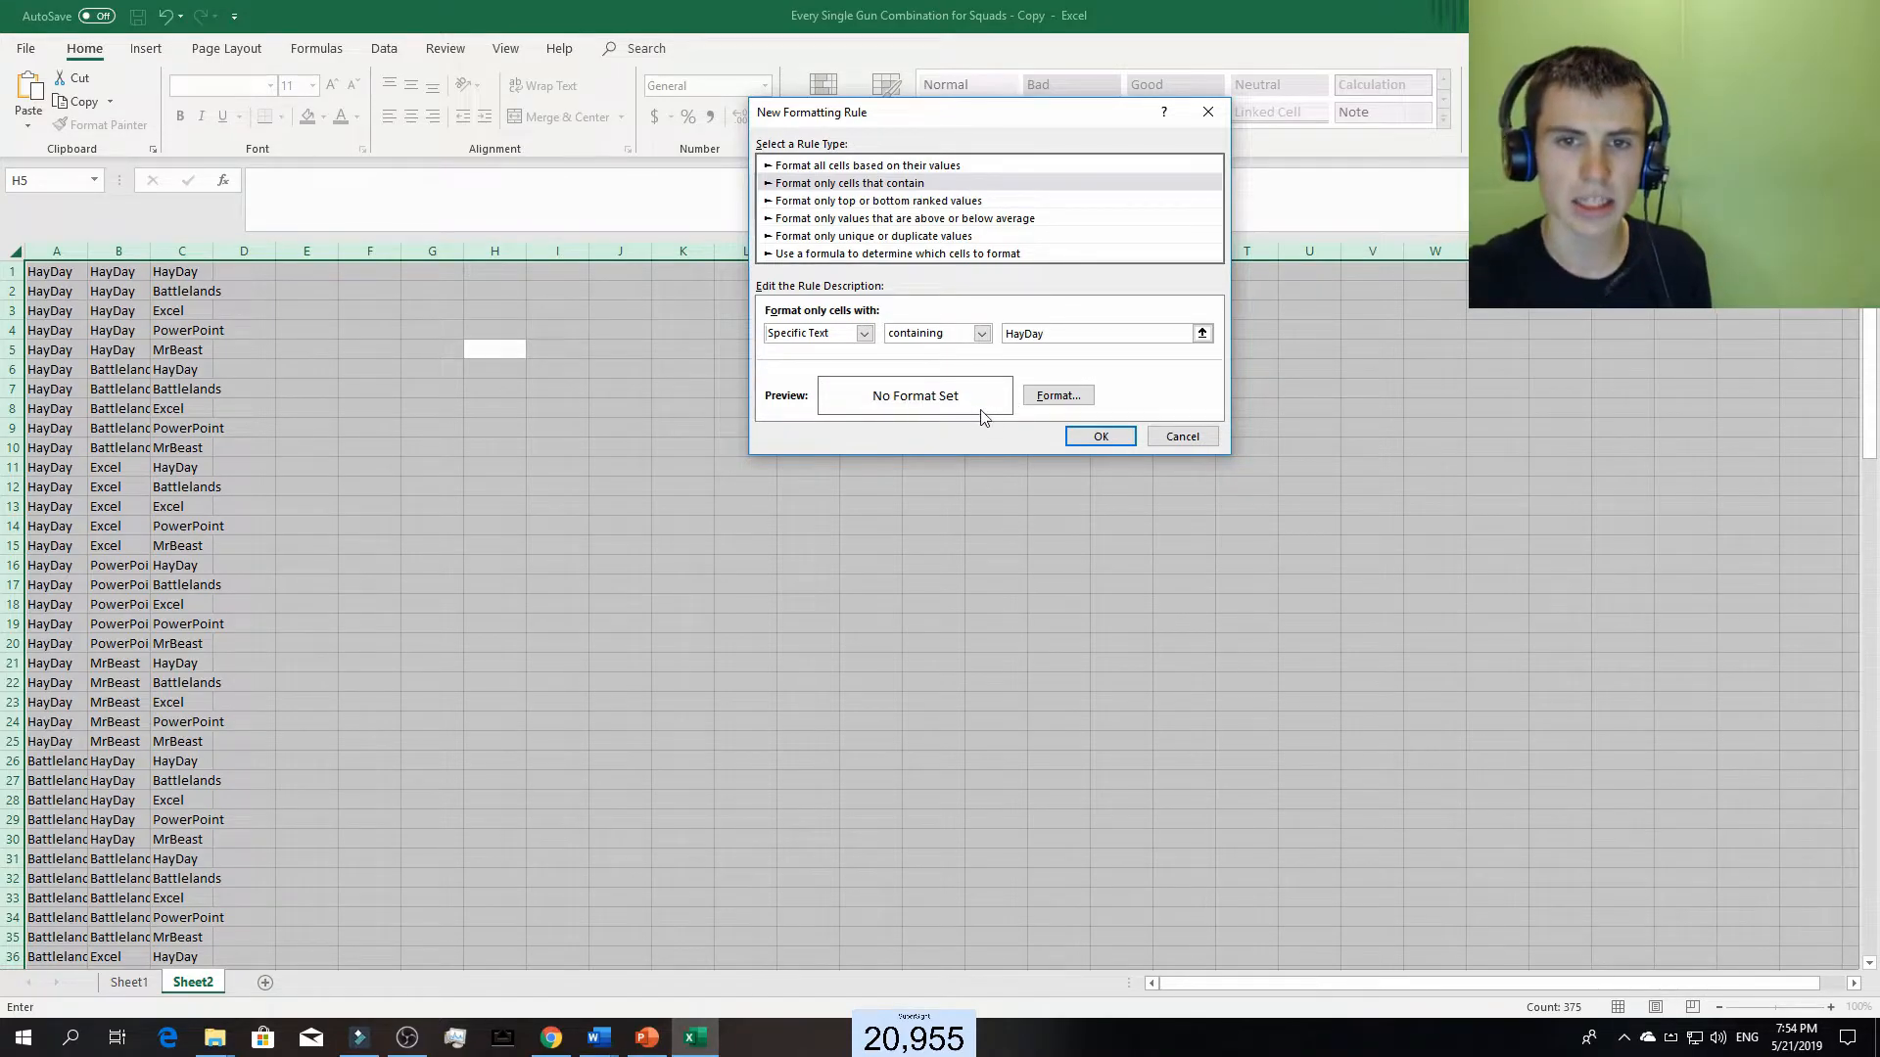
# - Give the HayDay rule a light green fill, apply it, and check the colouring down to the end of the list
pyautogui.click(1059, 396)
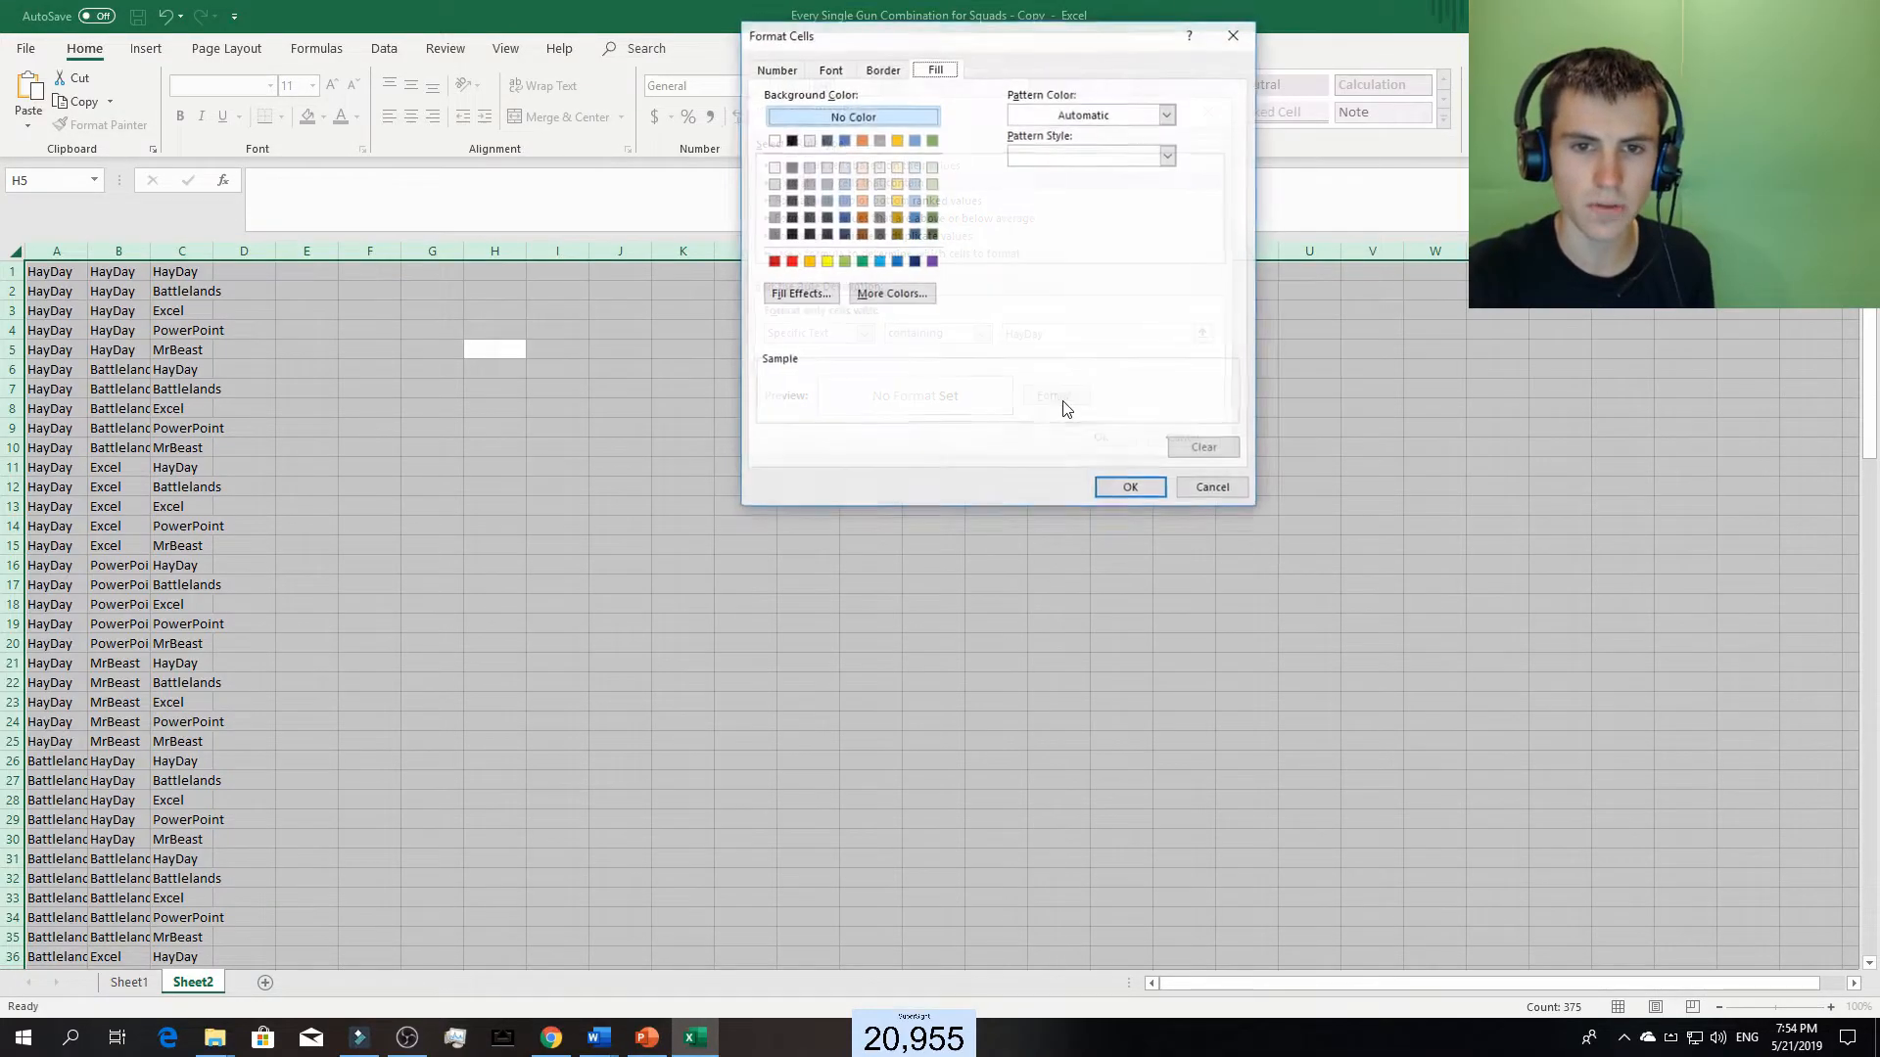
pyautogui.click(861, 261)
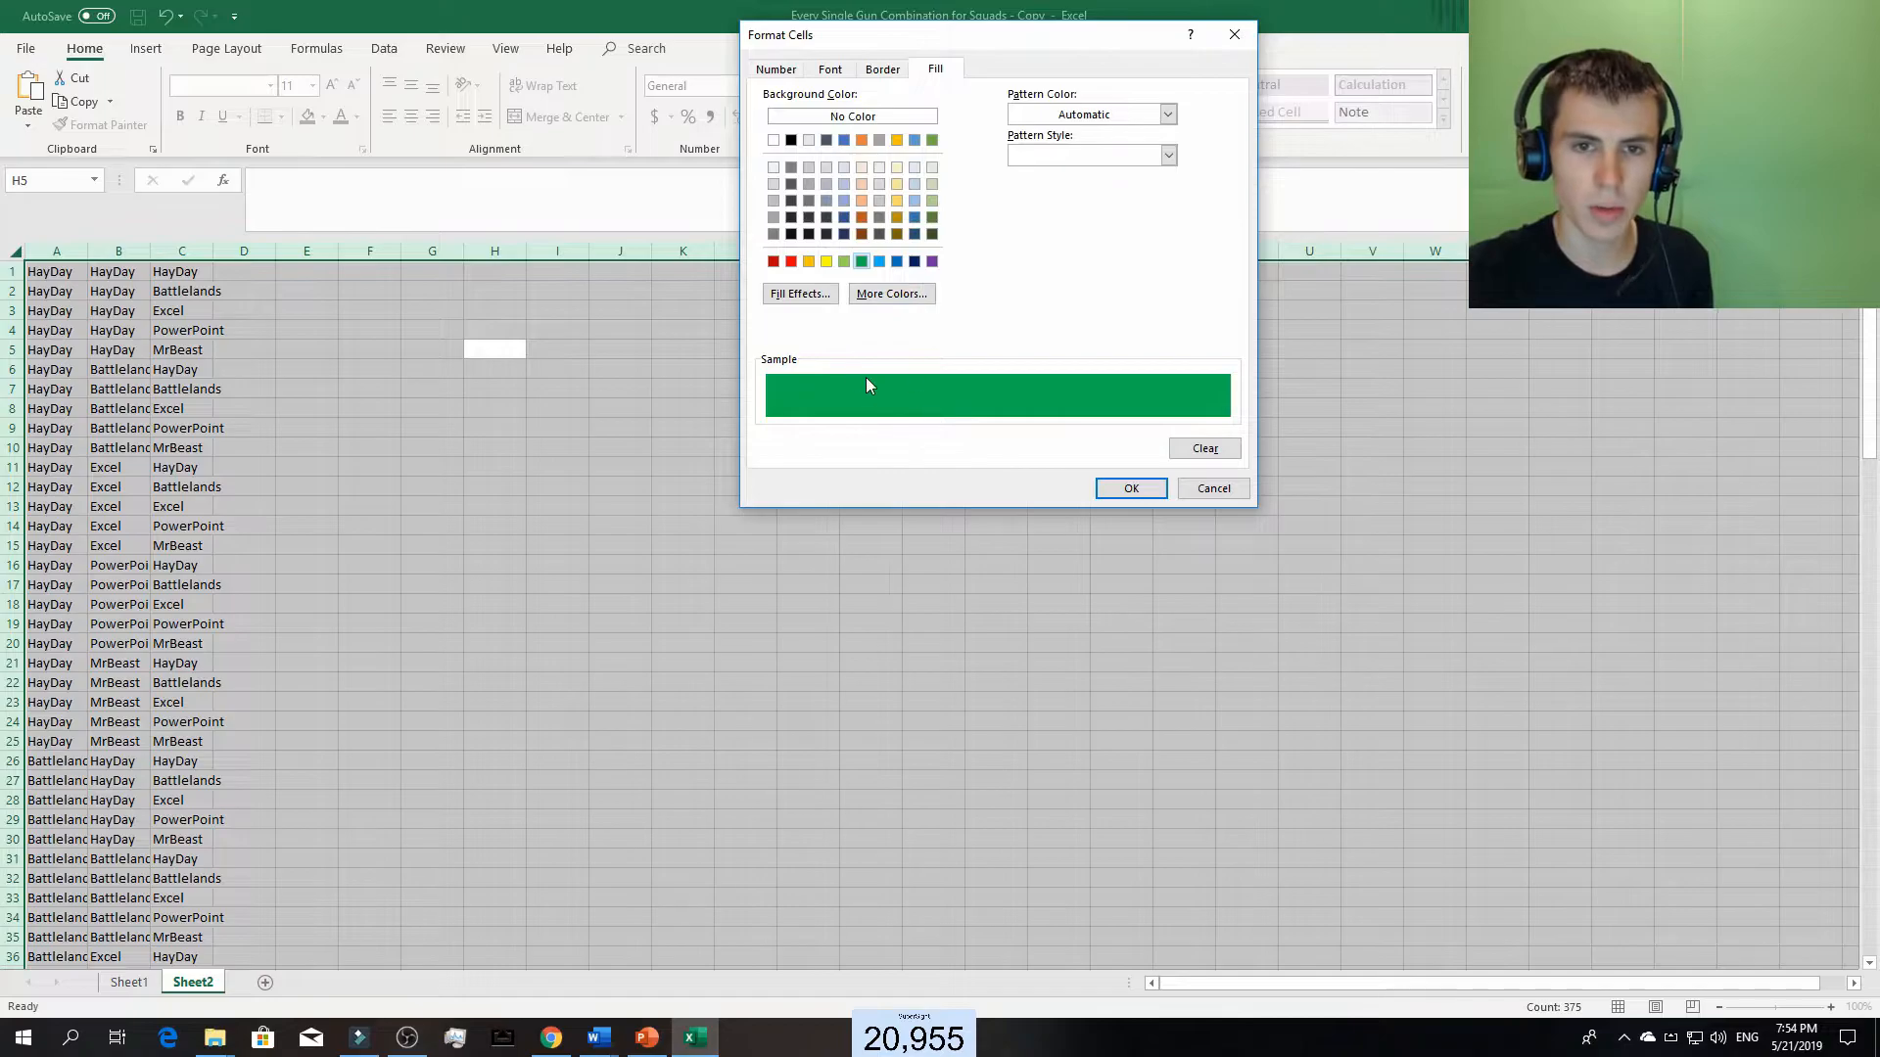
pyautogui.click(843, 263)
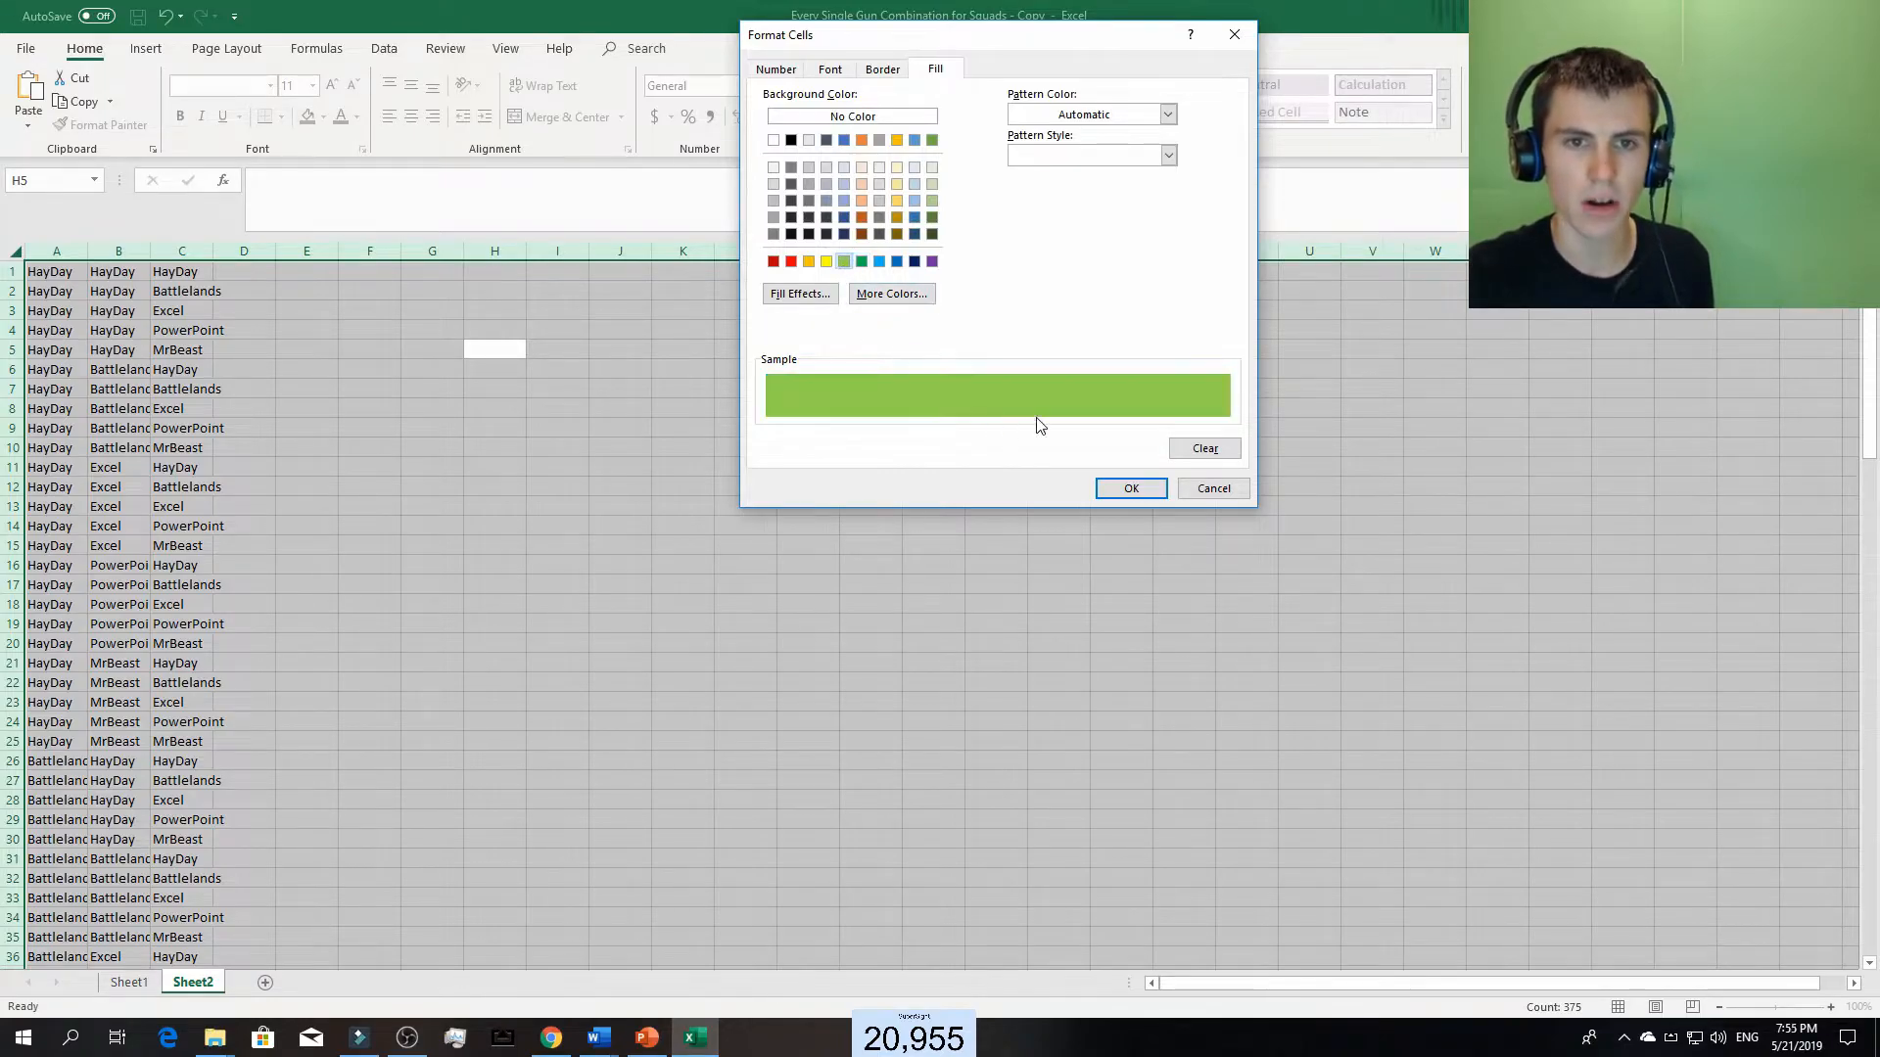
pyautogui.click(1132, 490)
pyautogui.click(1119, 438)
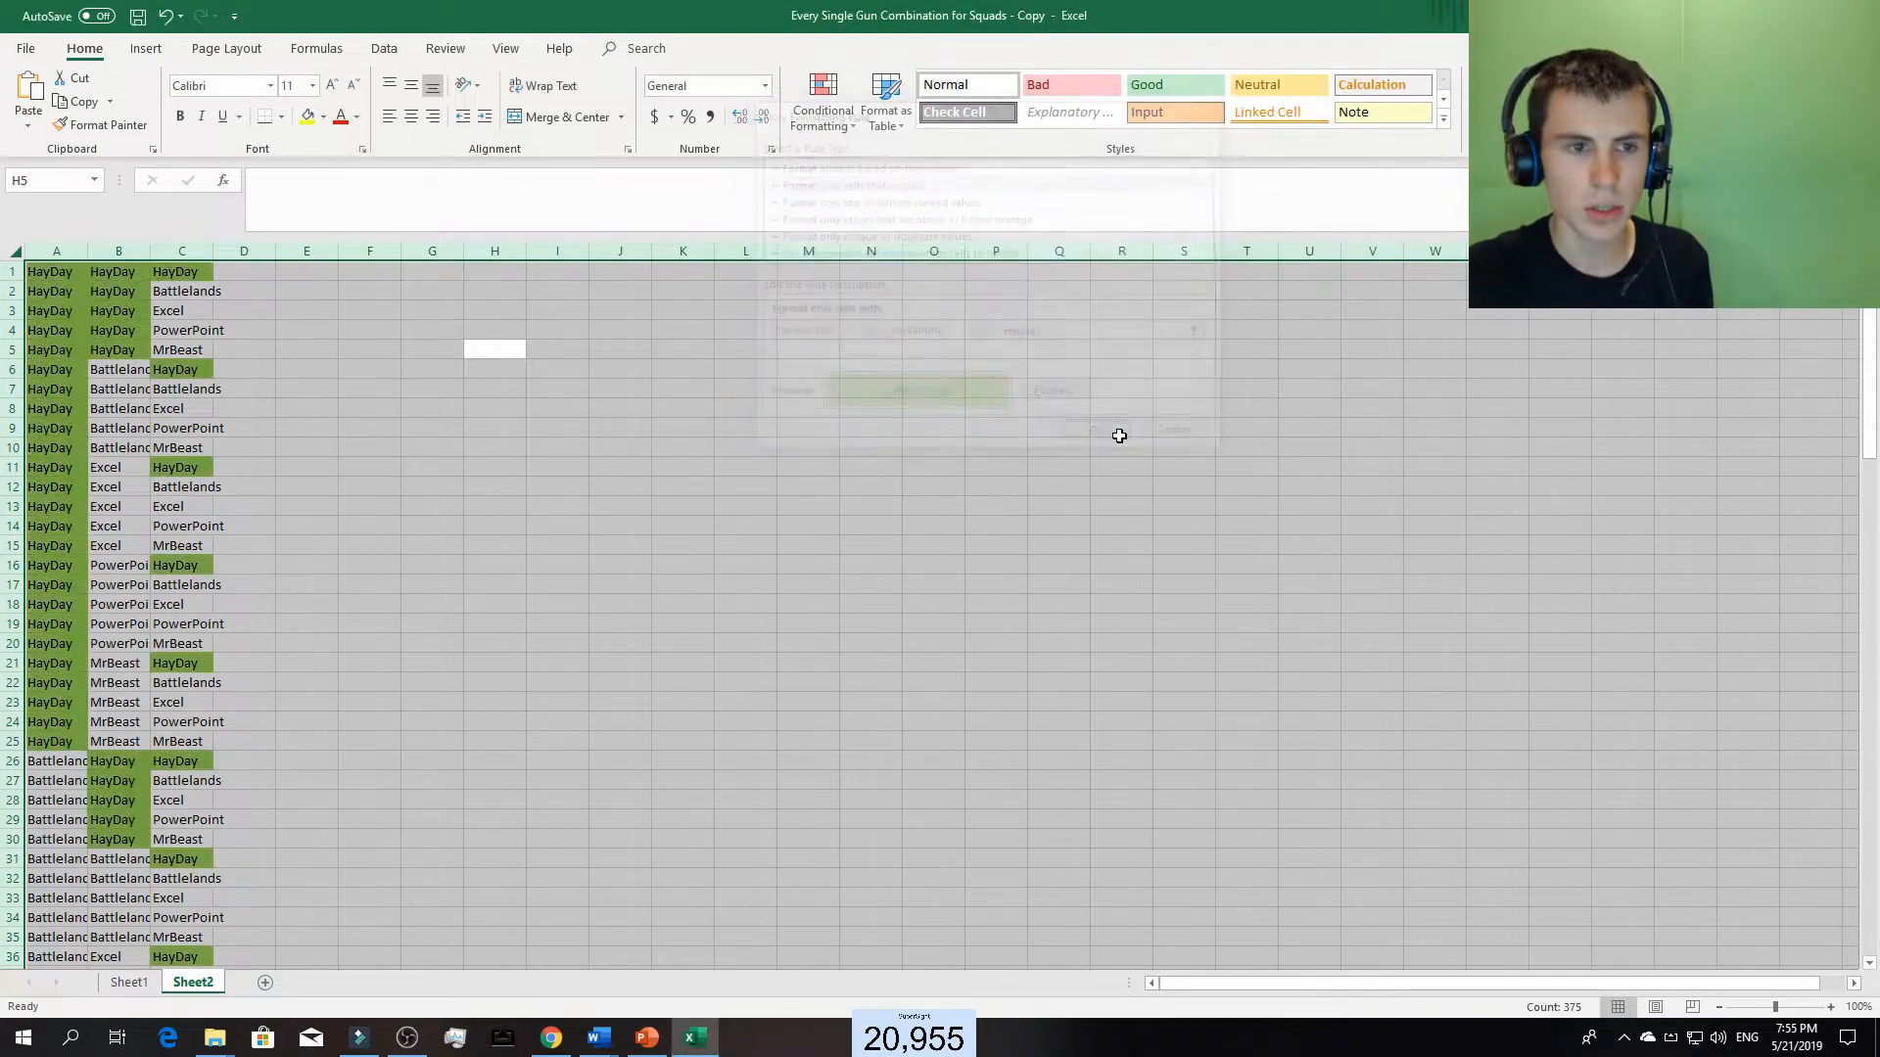
pyautogui.scroll(-20, 218, 541)
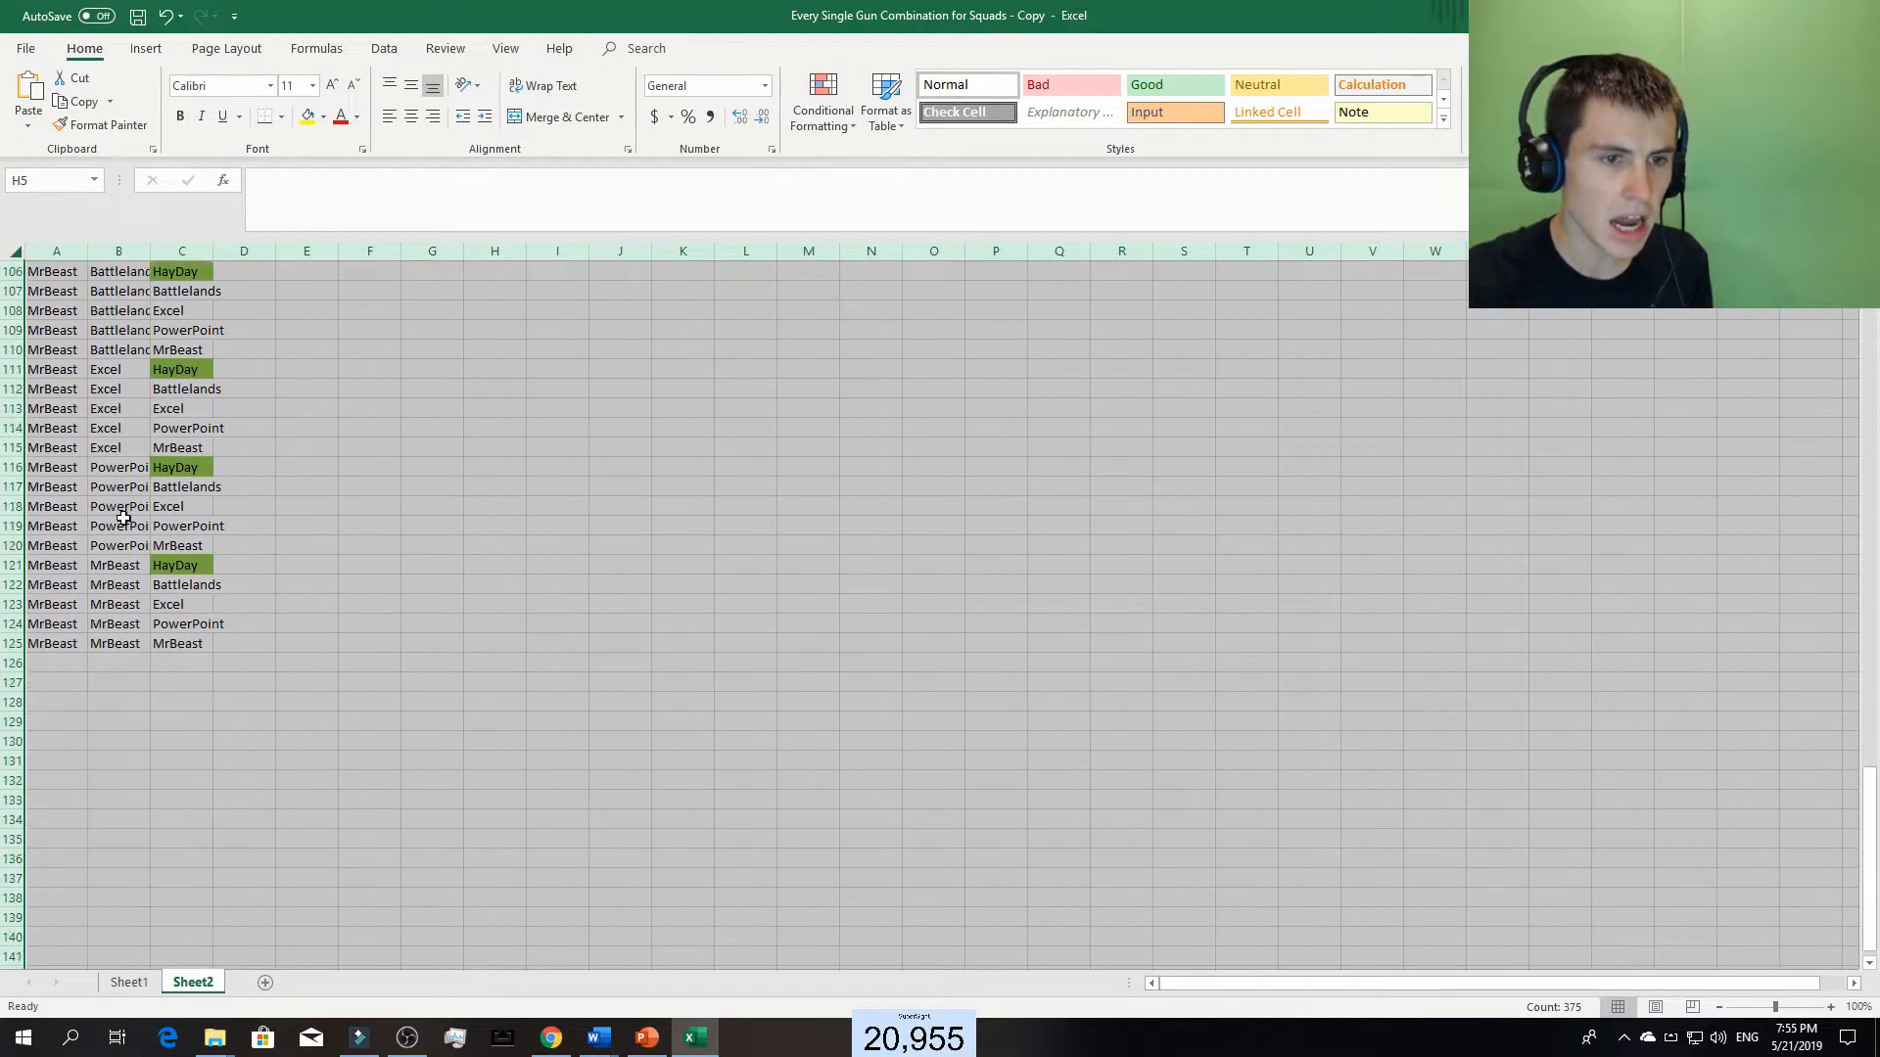
# - Set up a new conditional formatting rule for the selected cells that formats only cells with specific text containing Battlelands
pyautogui.scroll(20, 155, 506)
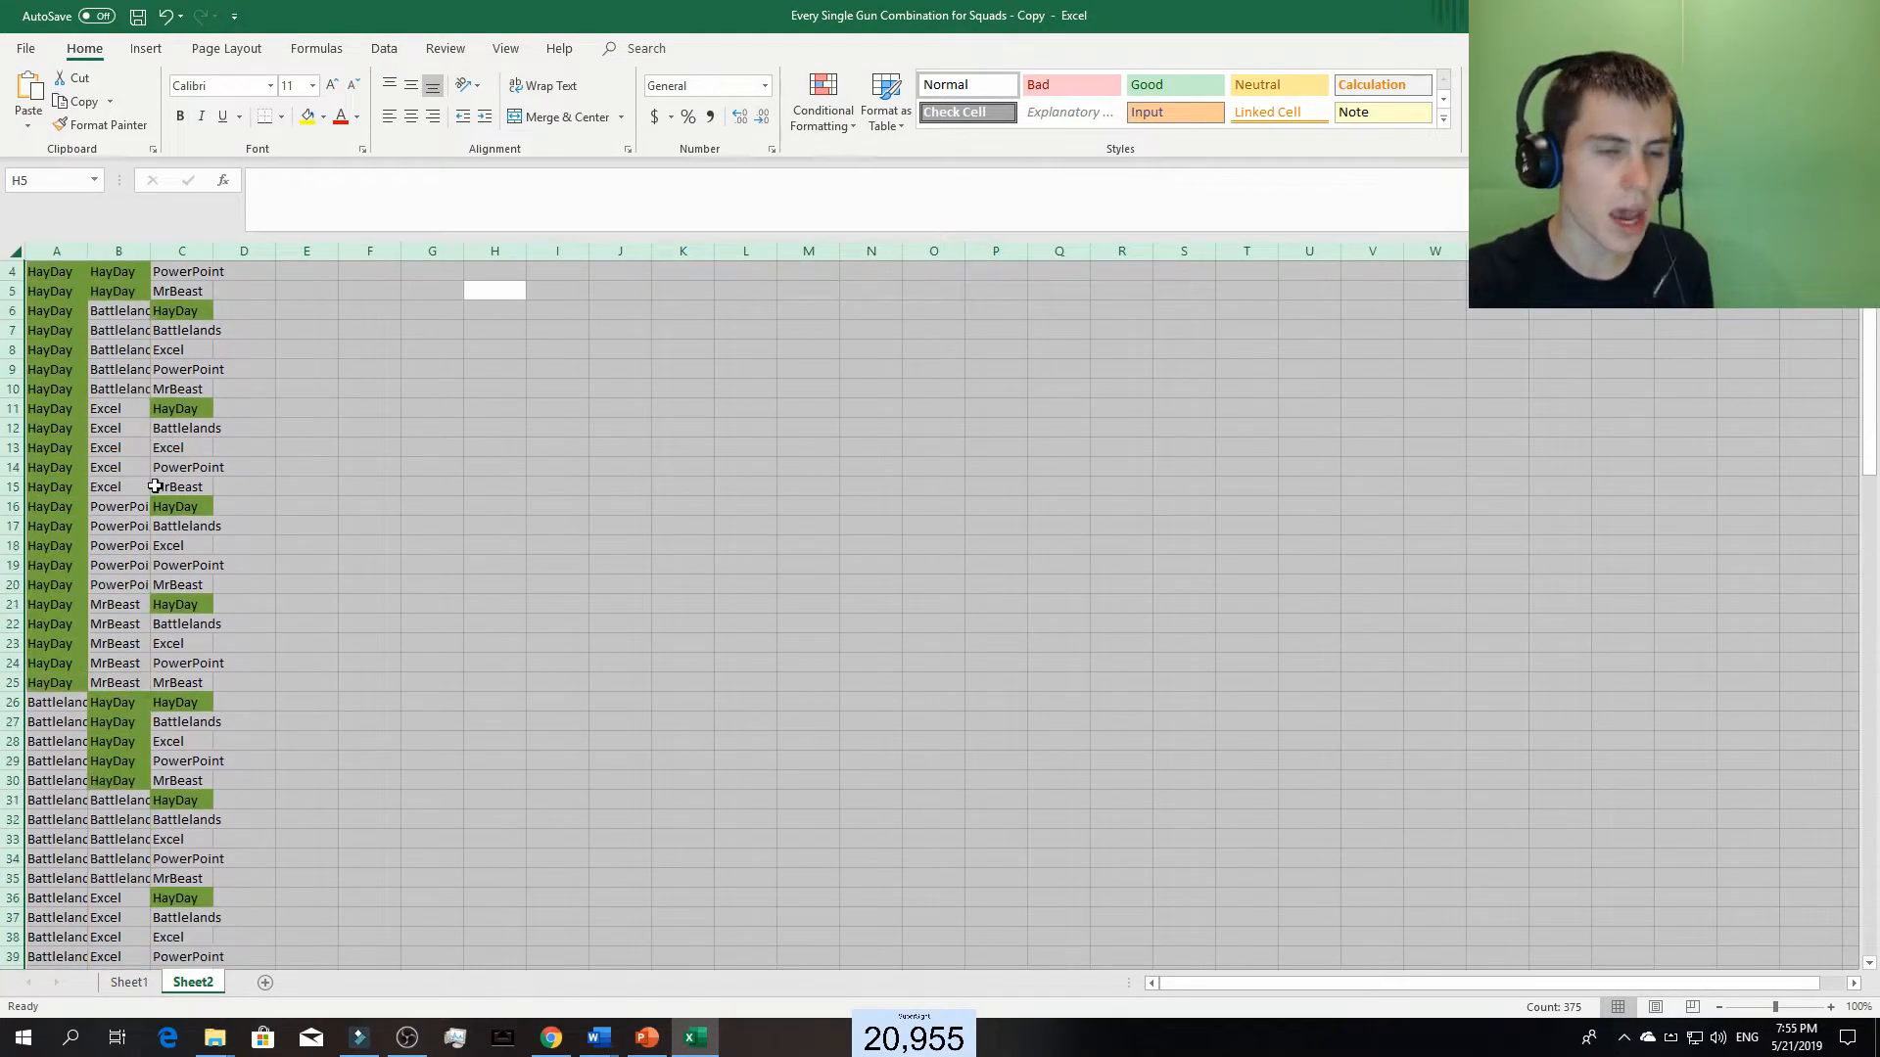
pyautogui.rightClick(803, 437)
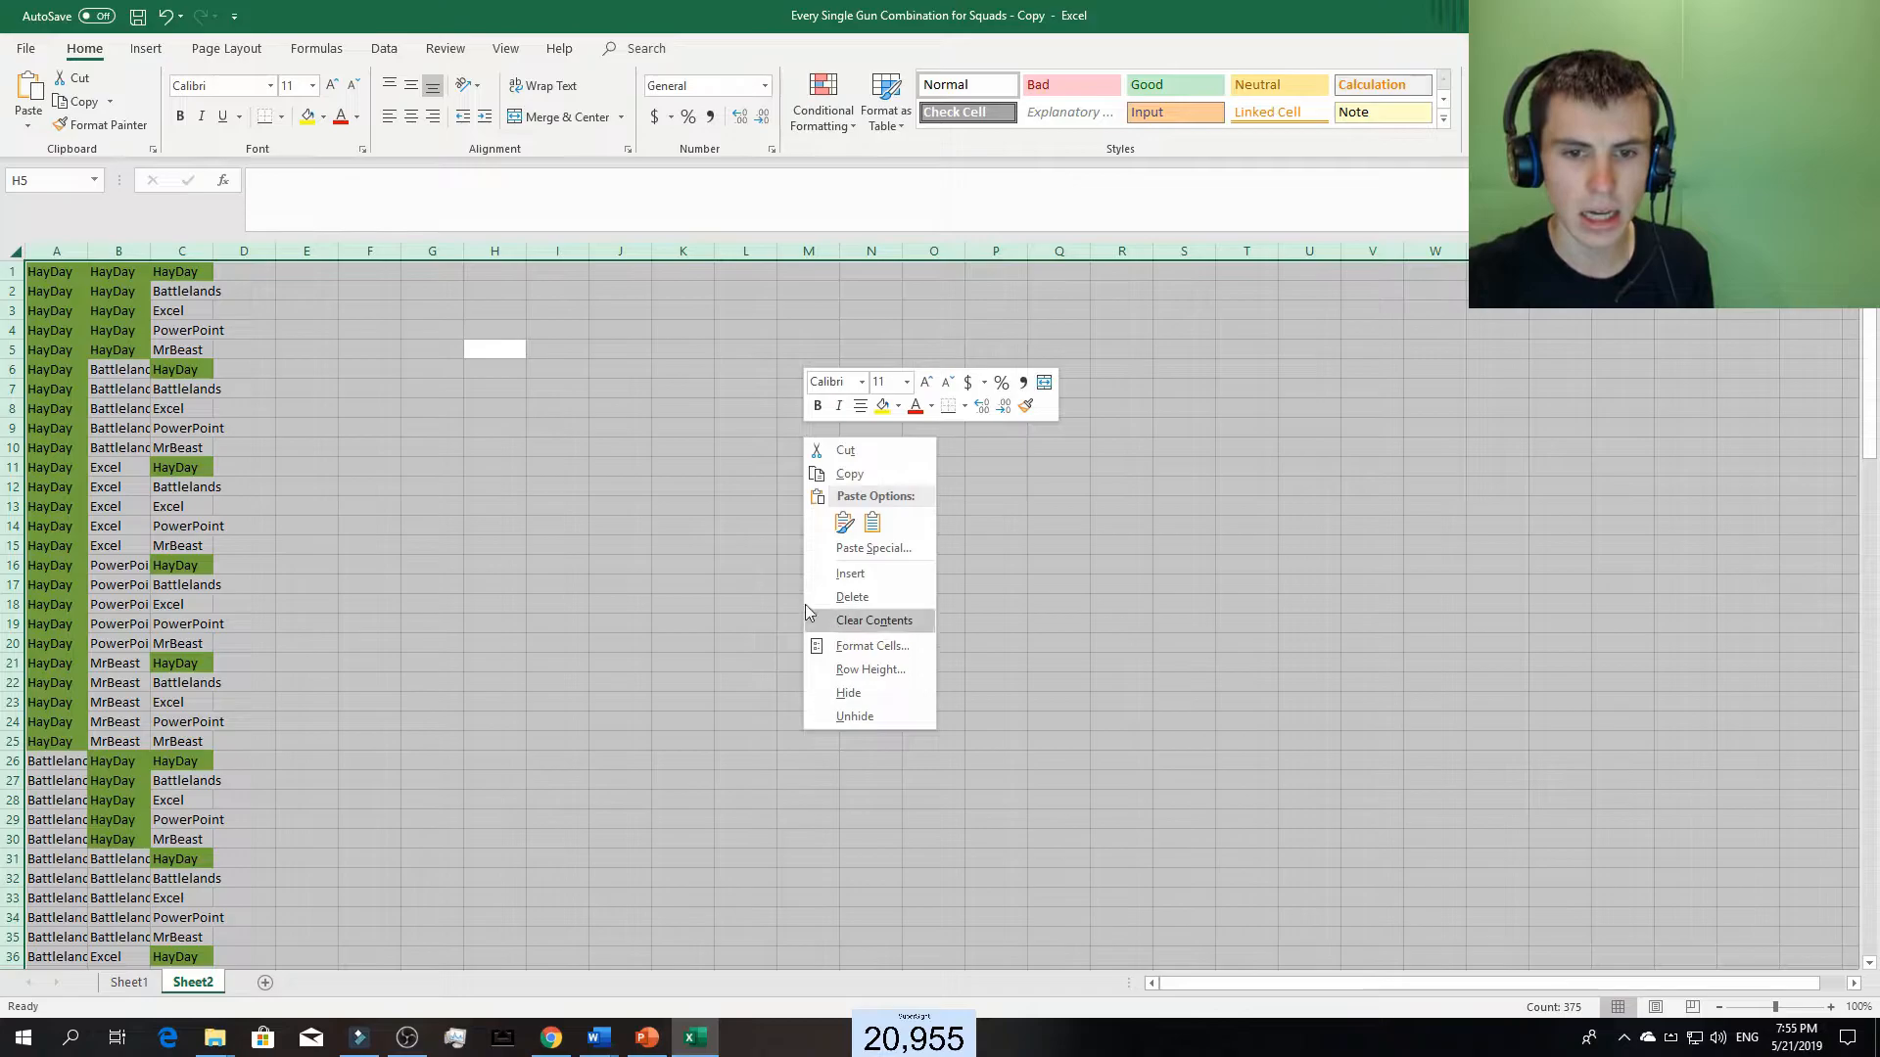
pyautogui.click(822, 127)
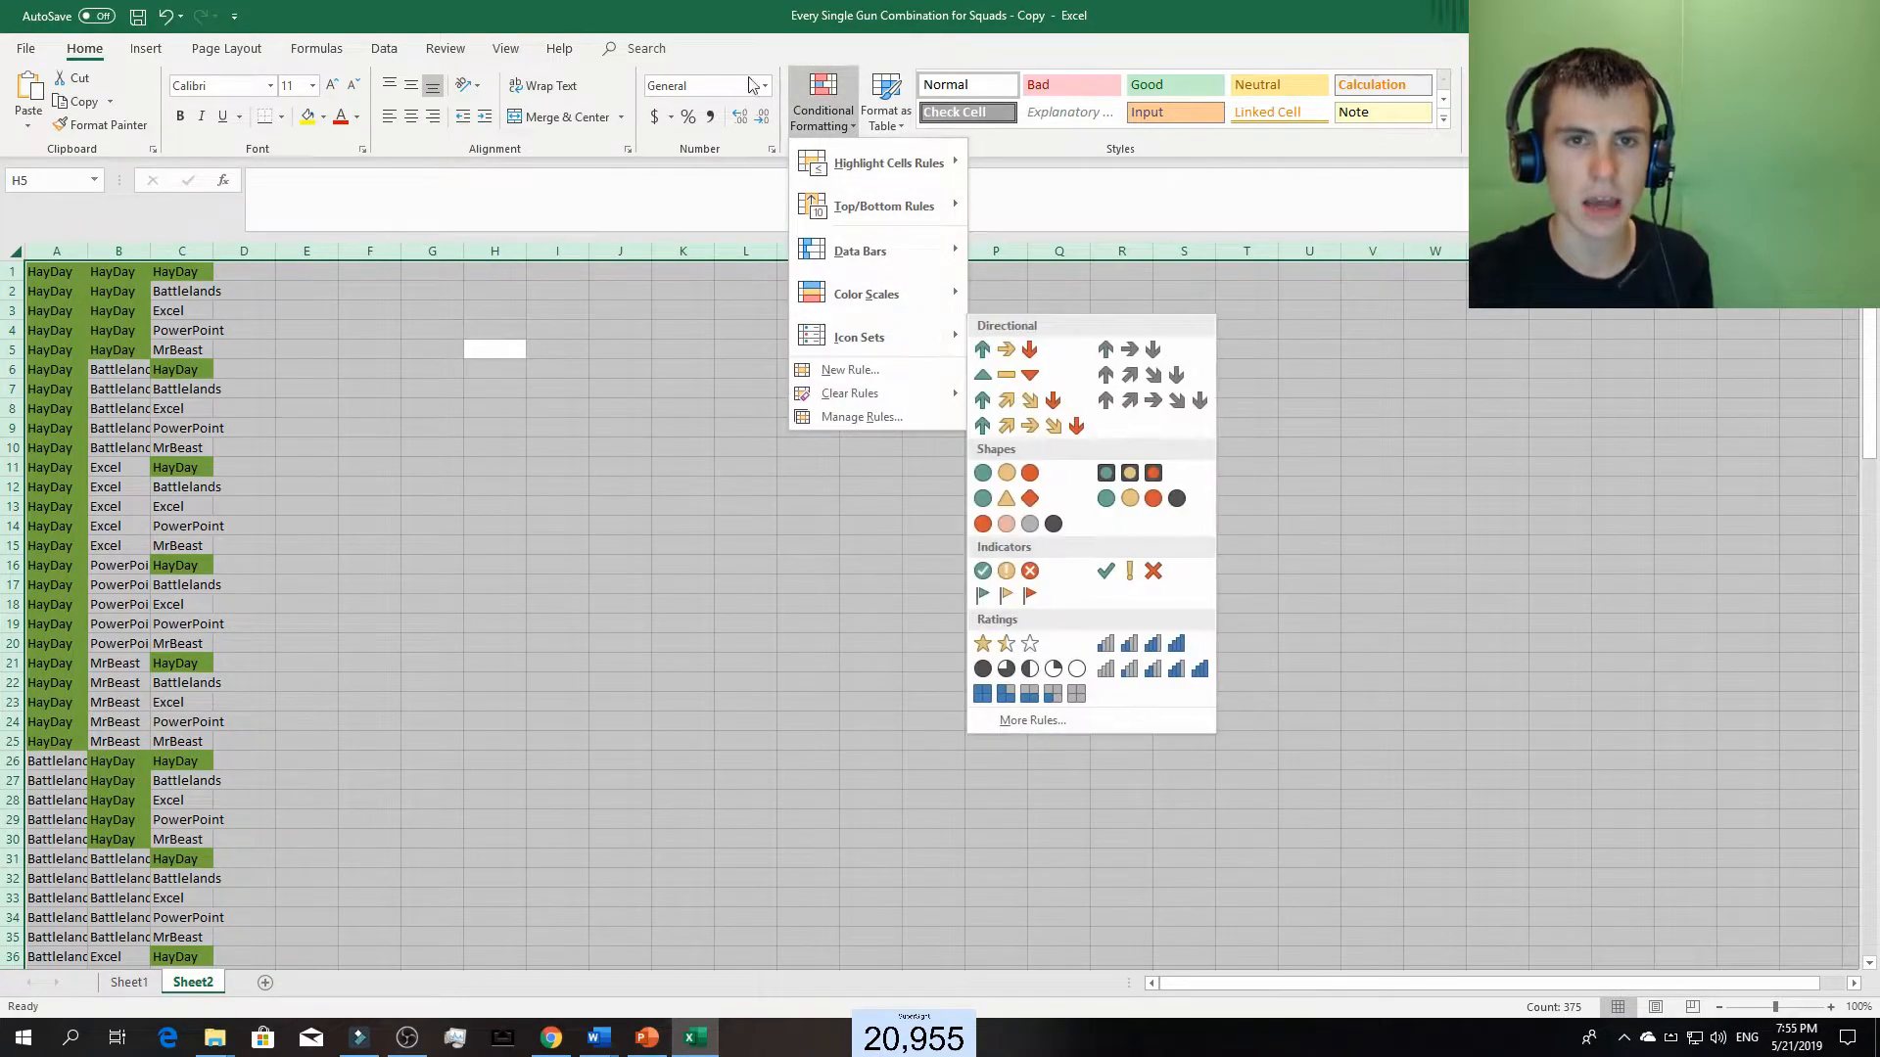
pyautogui.click(871, 366)
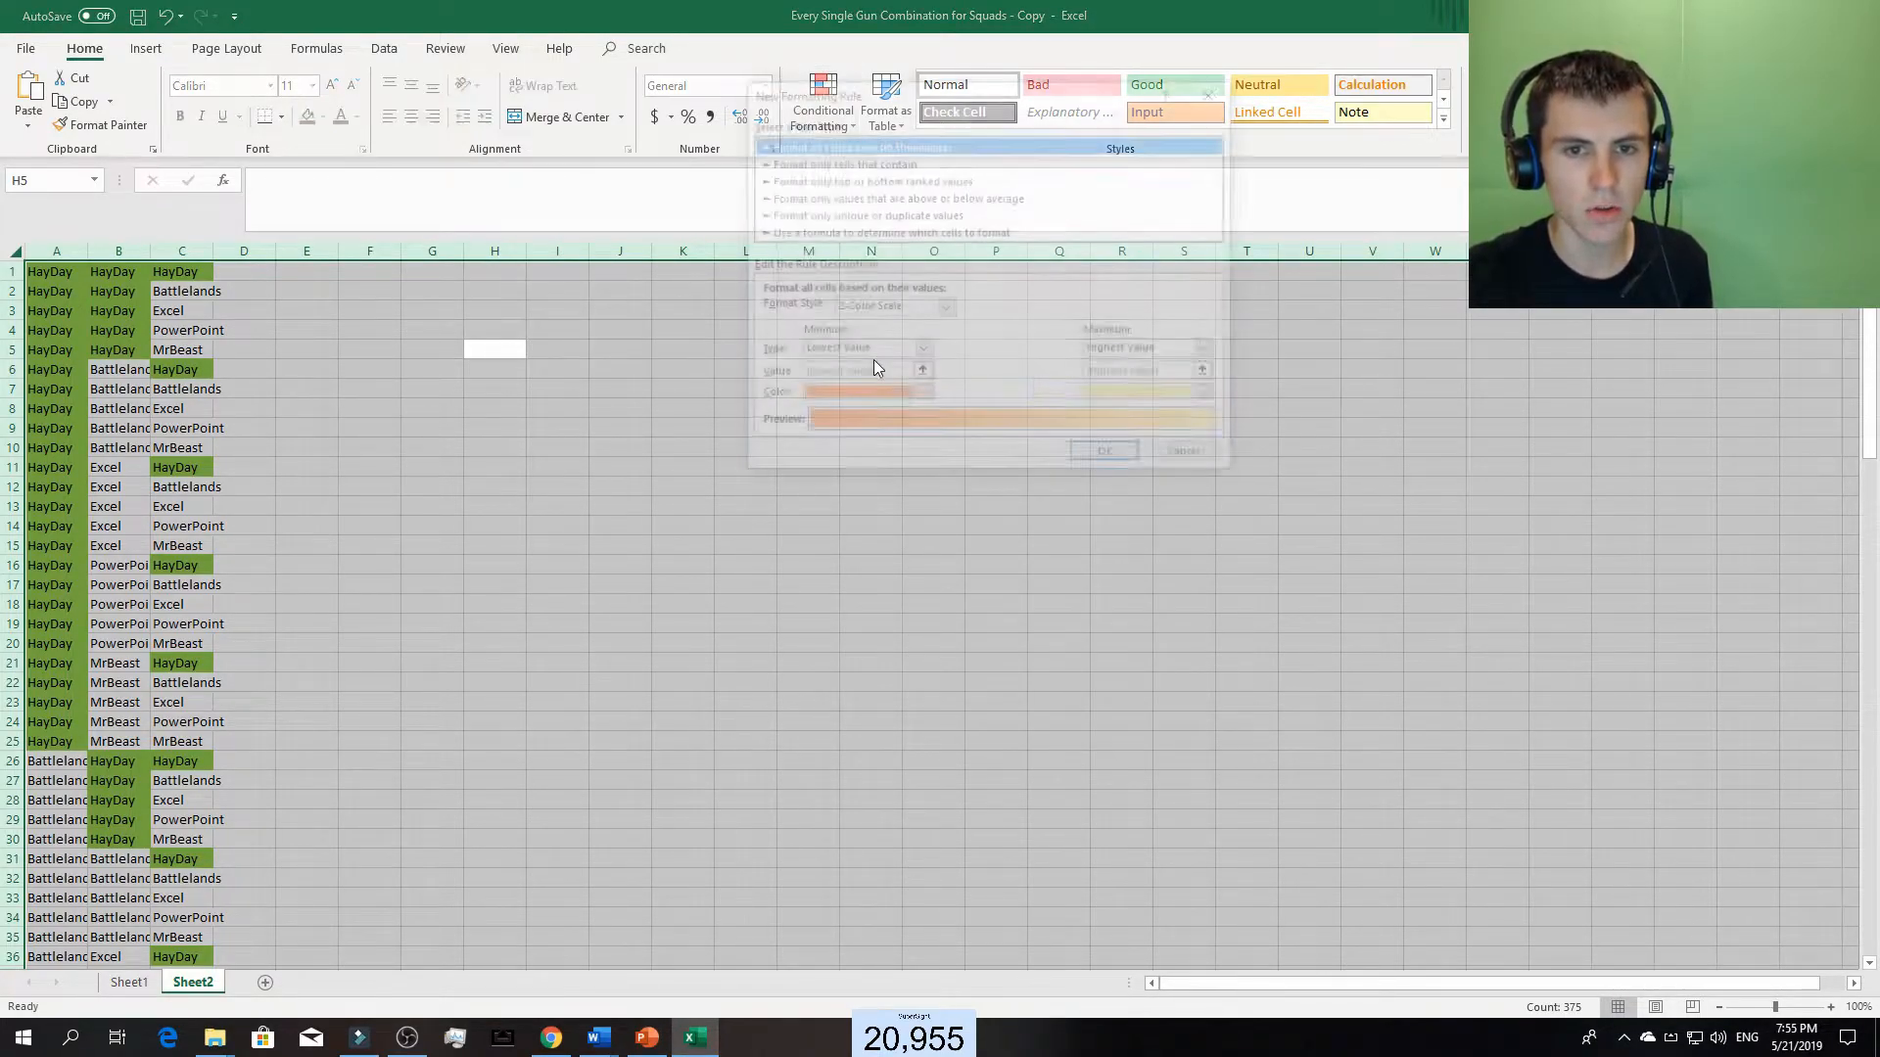
pyautogui.click(824, 161)
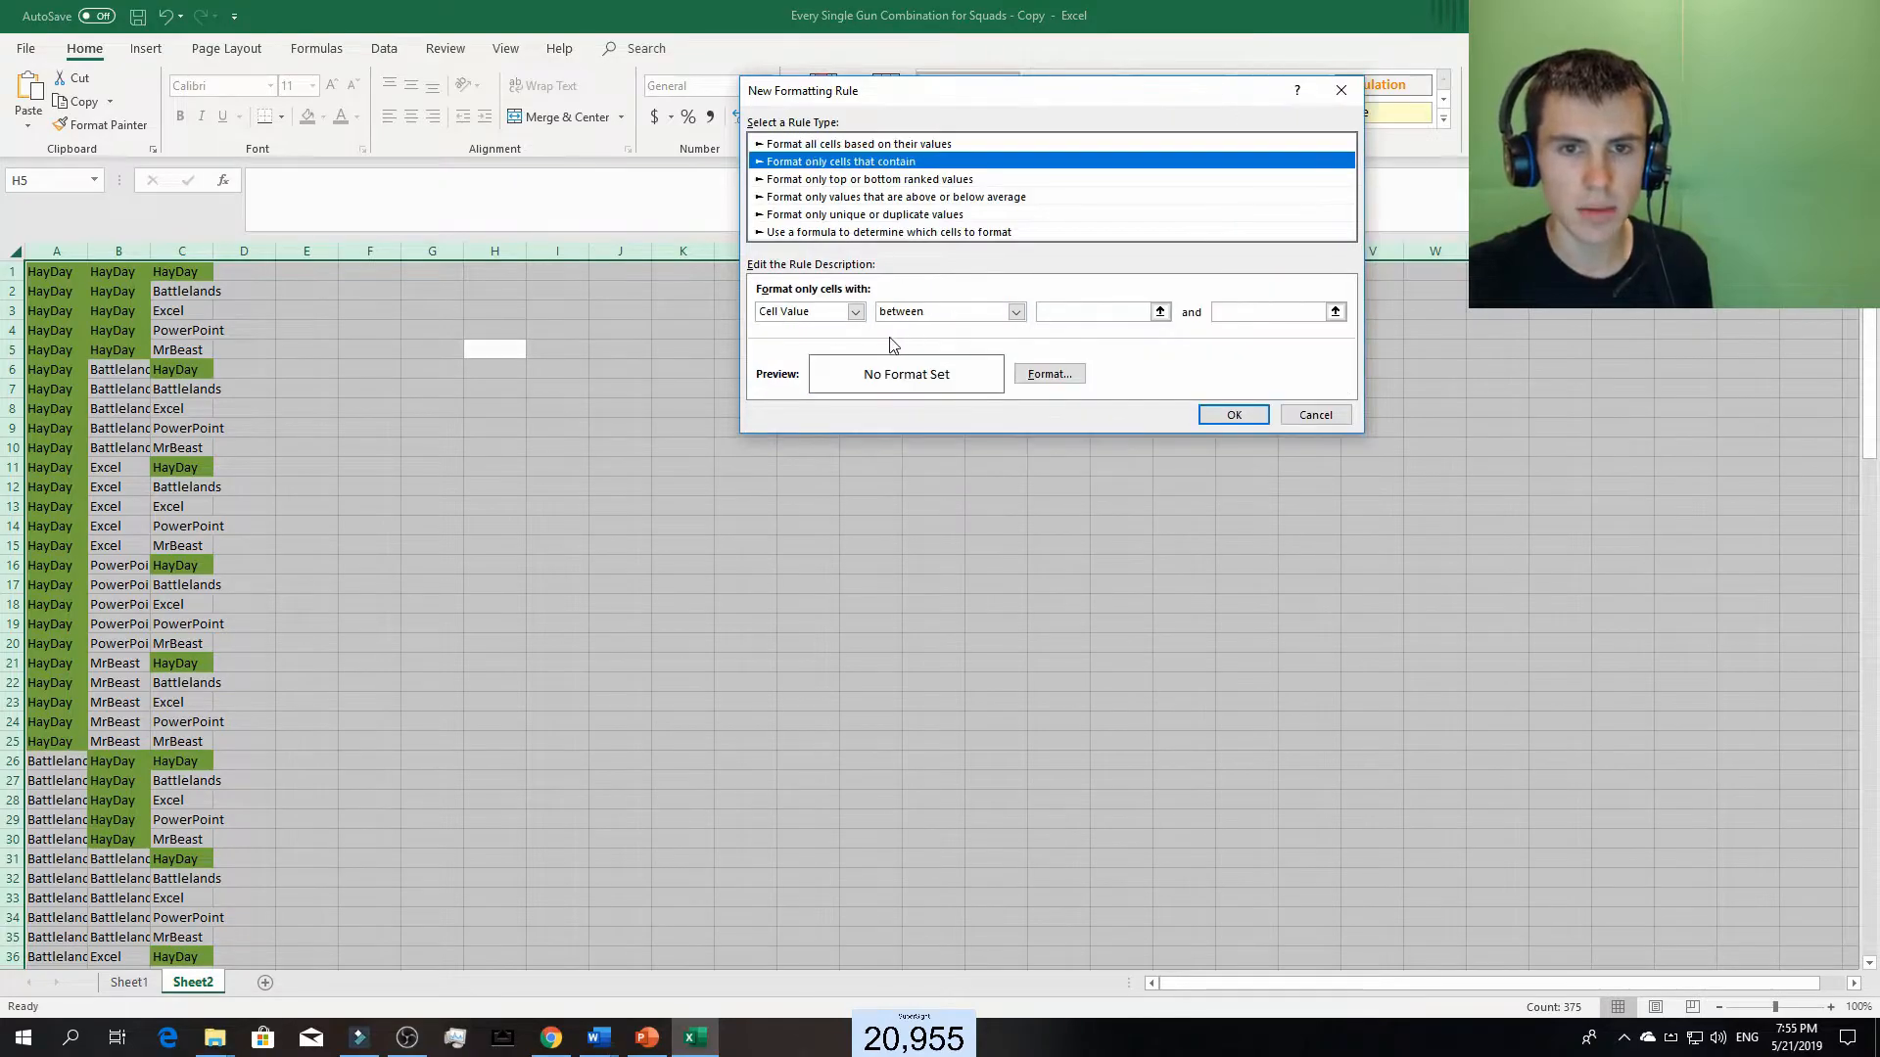
pyautogui.click(838, 314)
pyautogui.click(813, 343)
pyautogui.click(1014, 312)
pyautogui.write('Battlela')
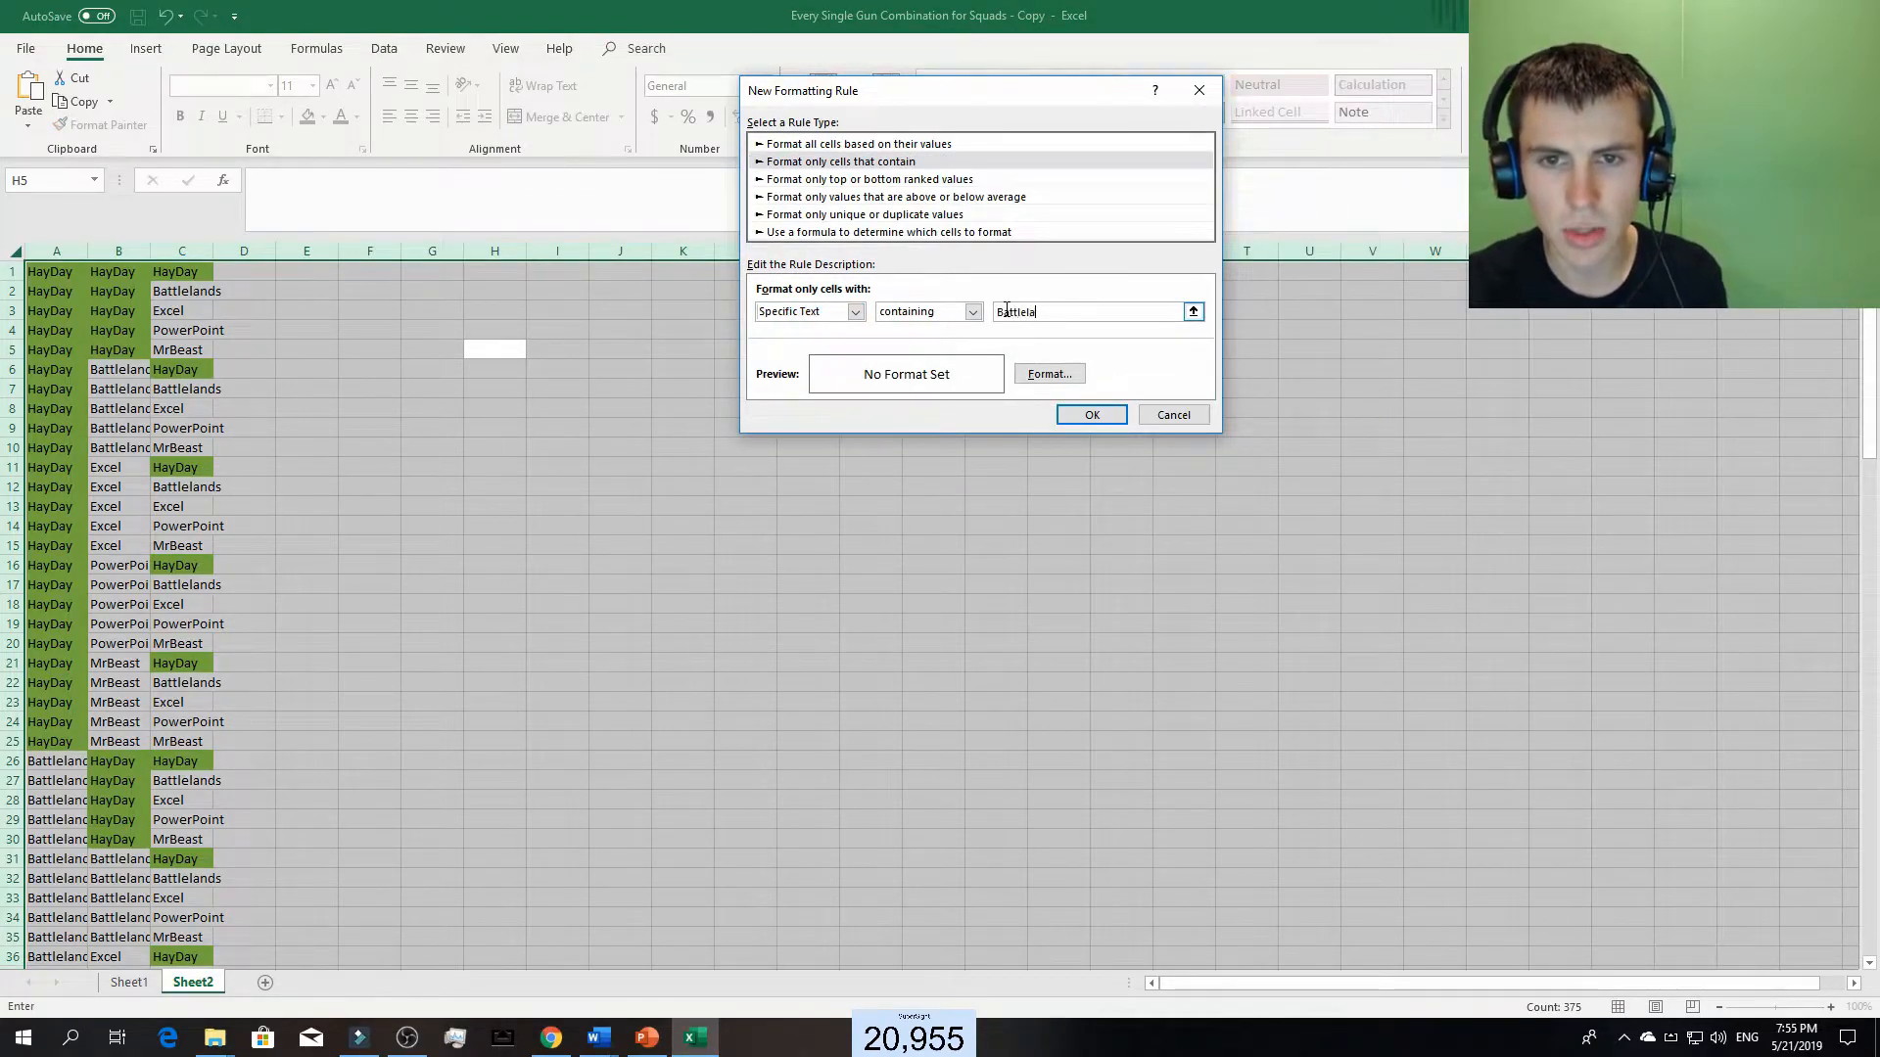
pyautogui.write('nds')
# - Give the Battlelands rule a purple fill and apply it to the sheet
pyautogui.click(1050, 373)
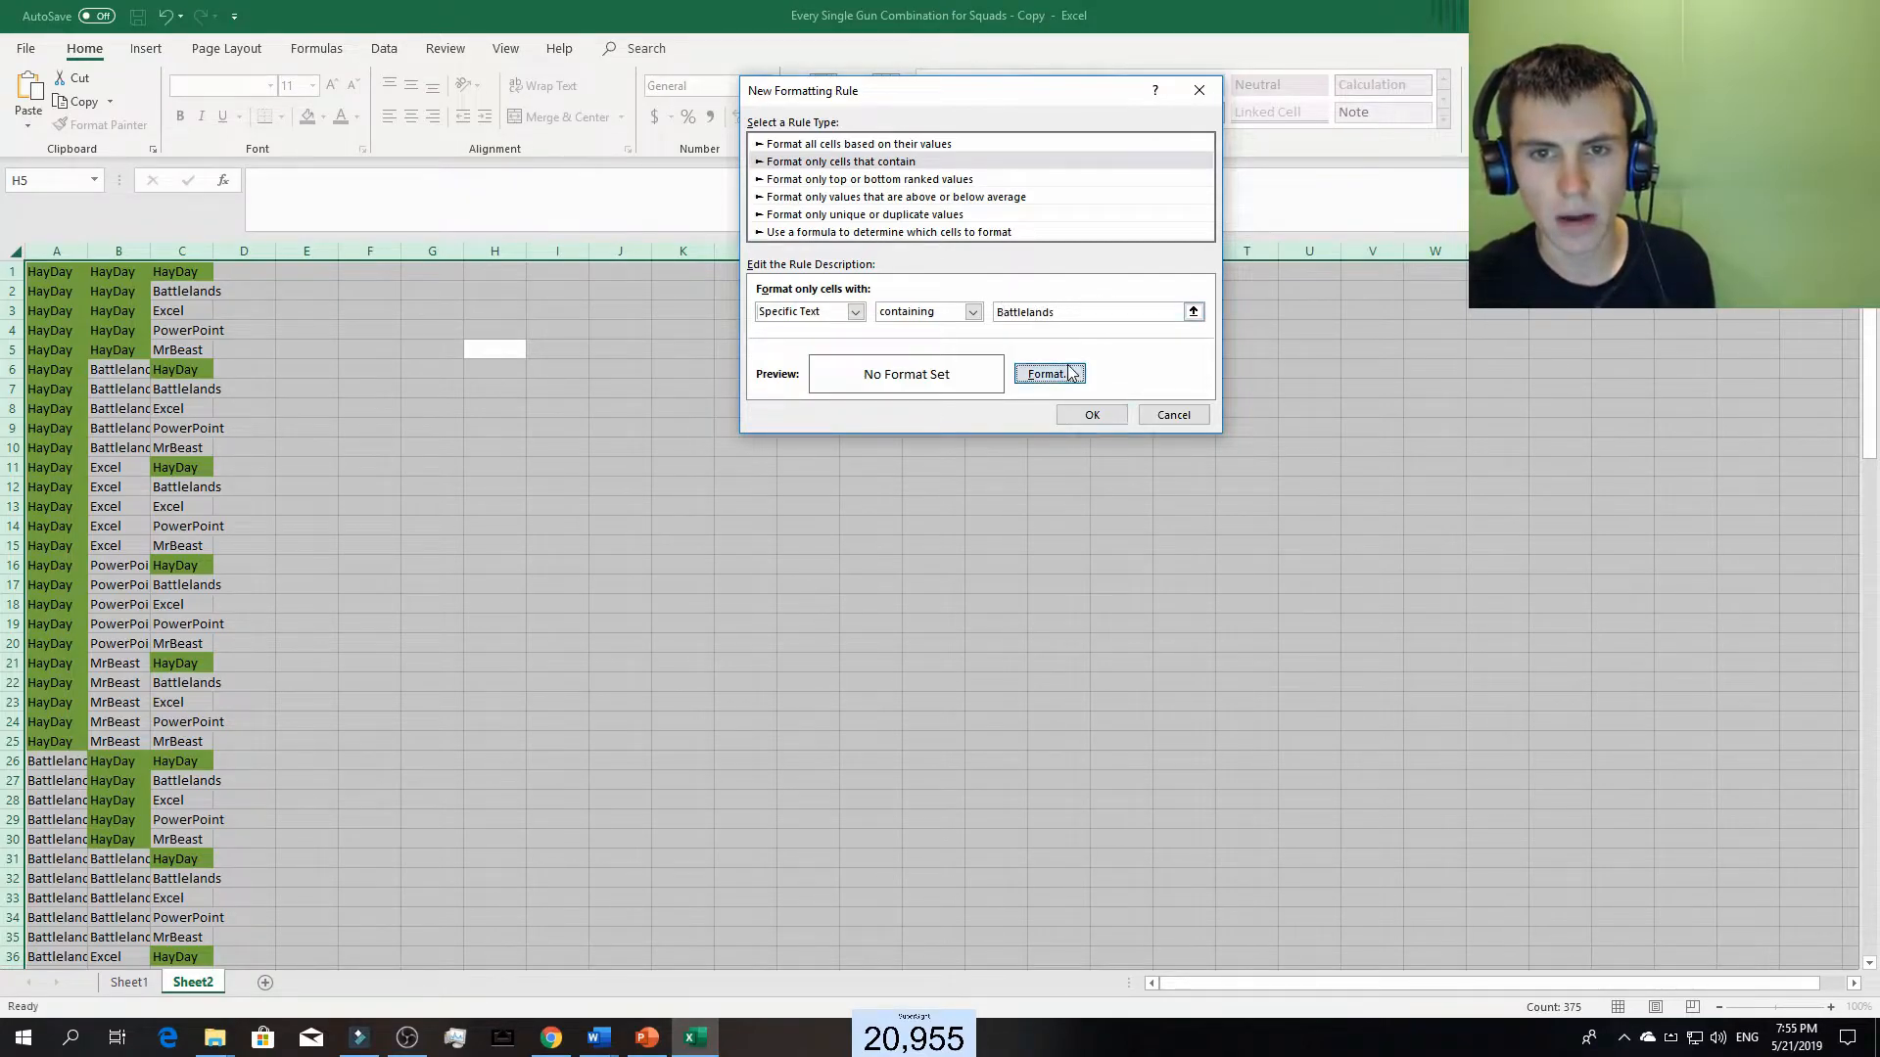
pyautogui.click(924, 242)
pyautogui.click(1096, 471)
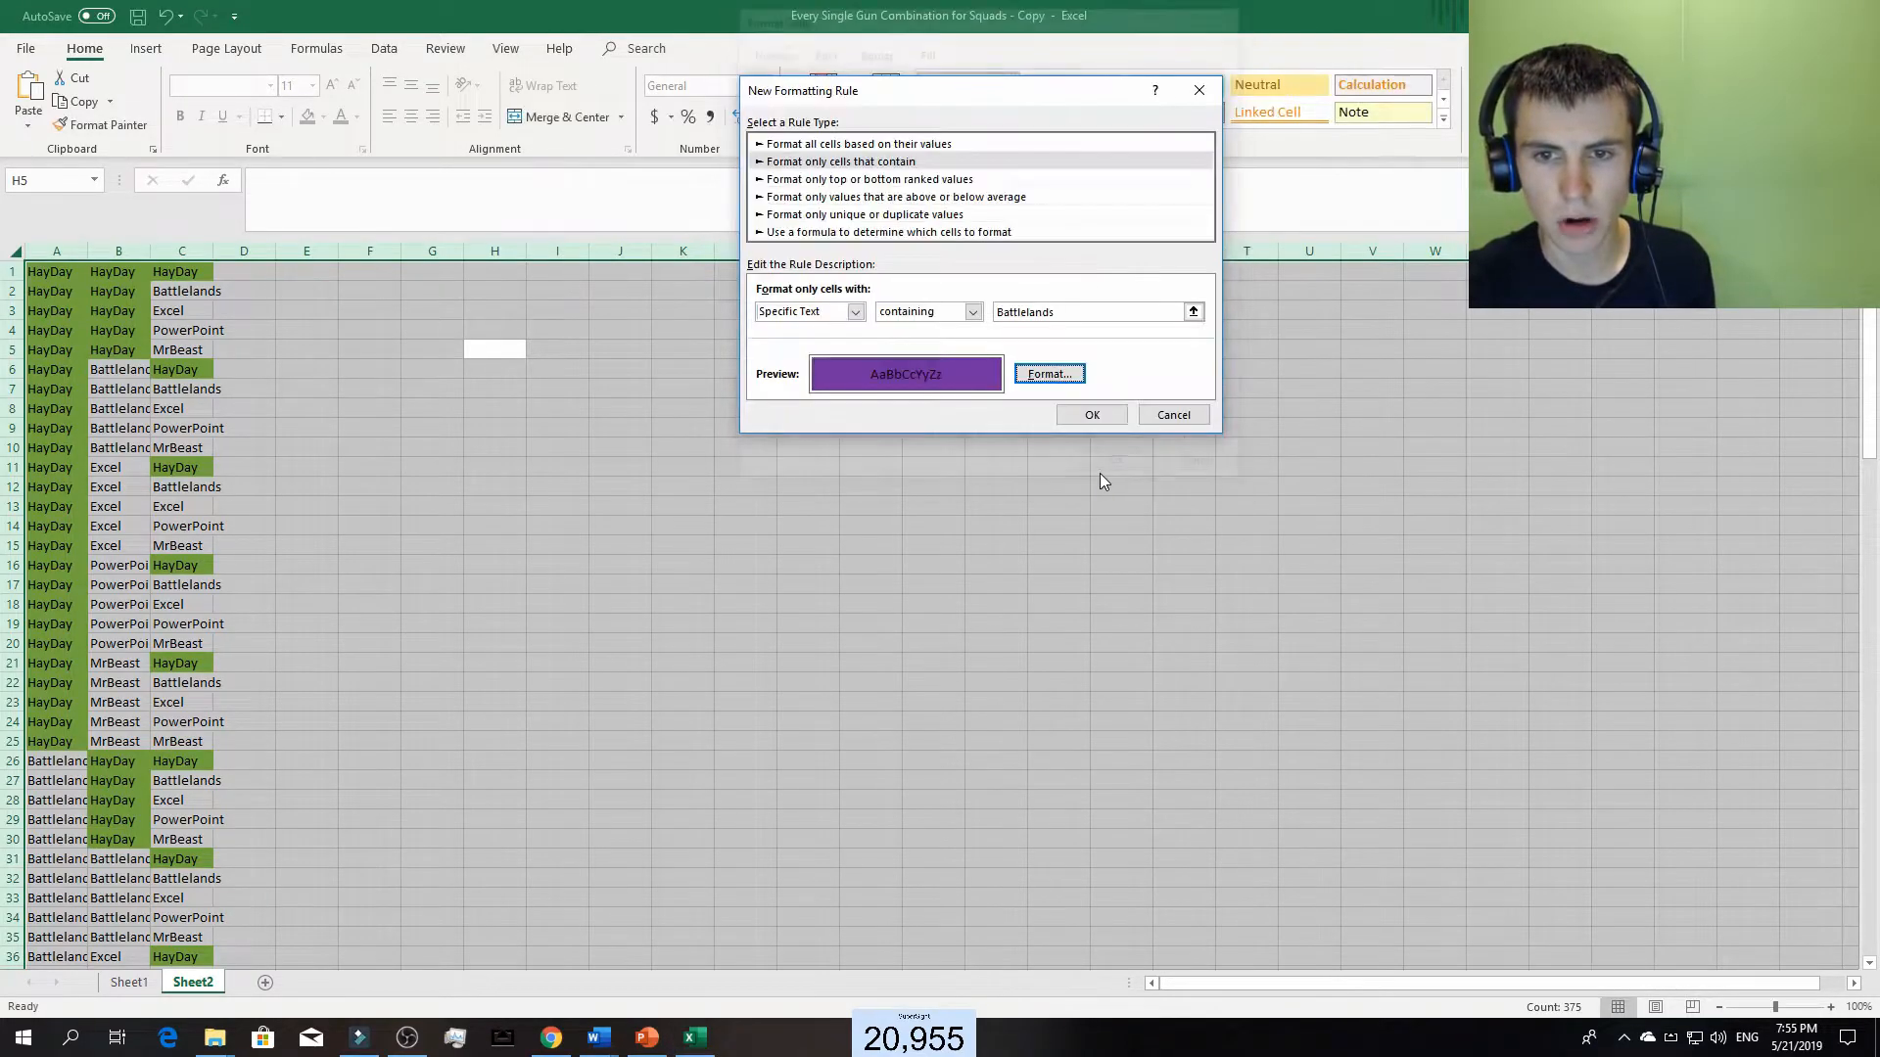
pyautogui.click(1120, 417)
# - Set up a new conditional formatting rule that formats only cells with specific text containing Excel
pyautogui.rightClick(587, 312)
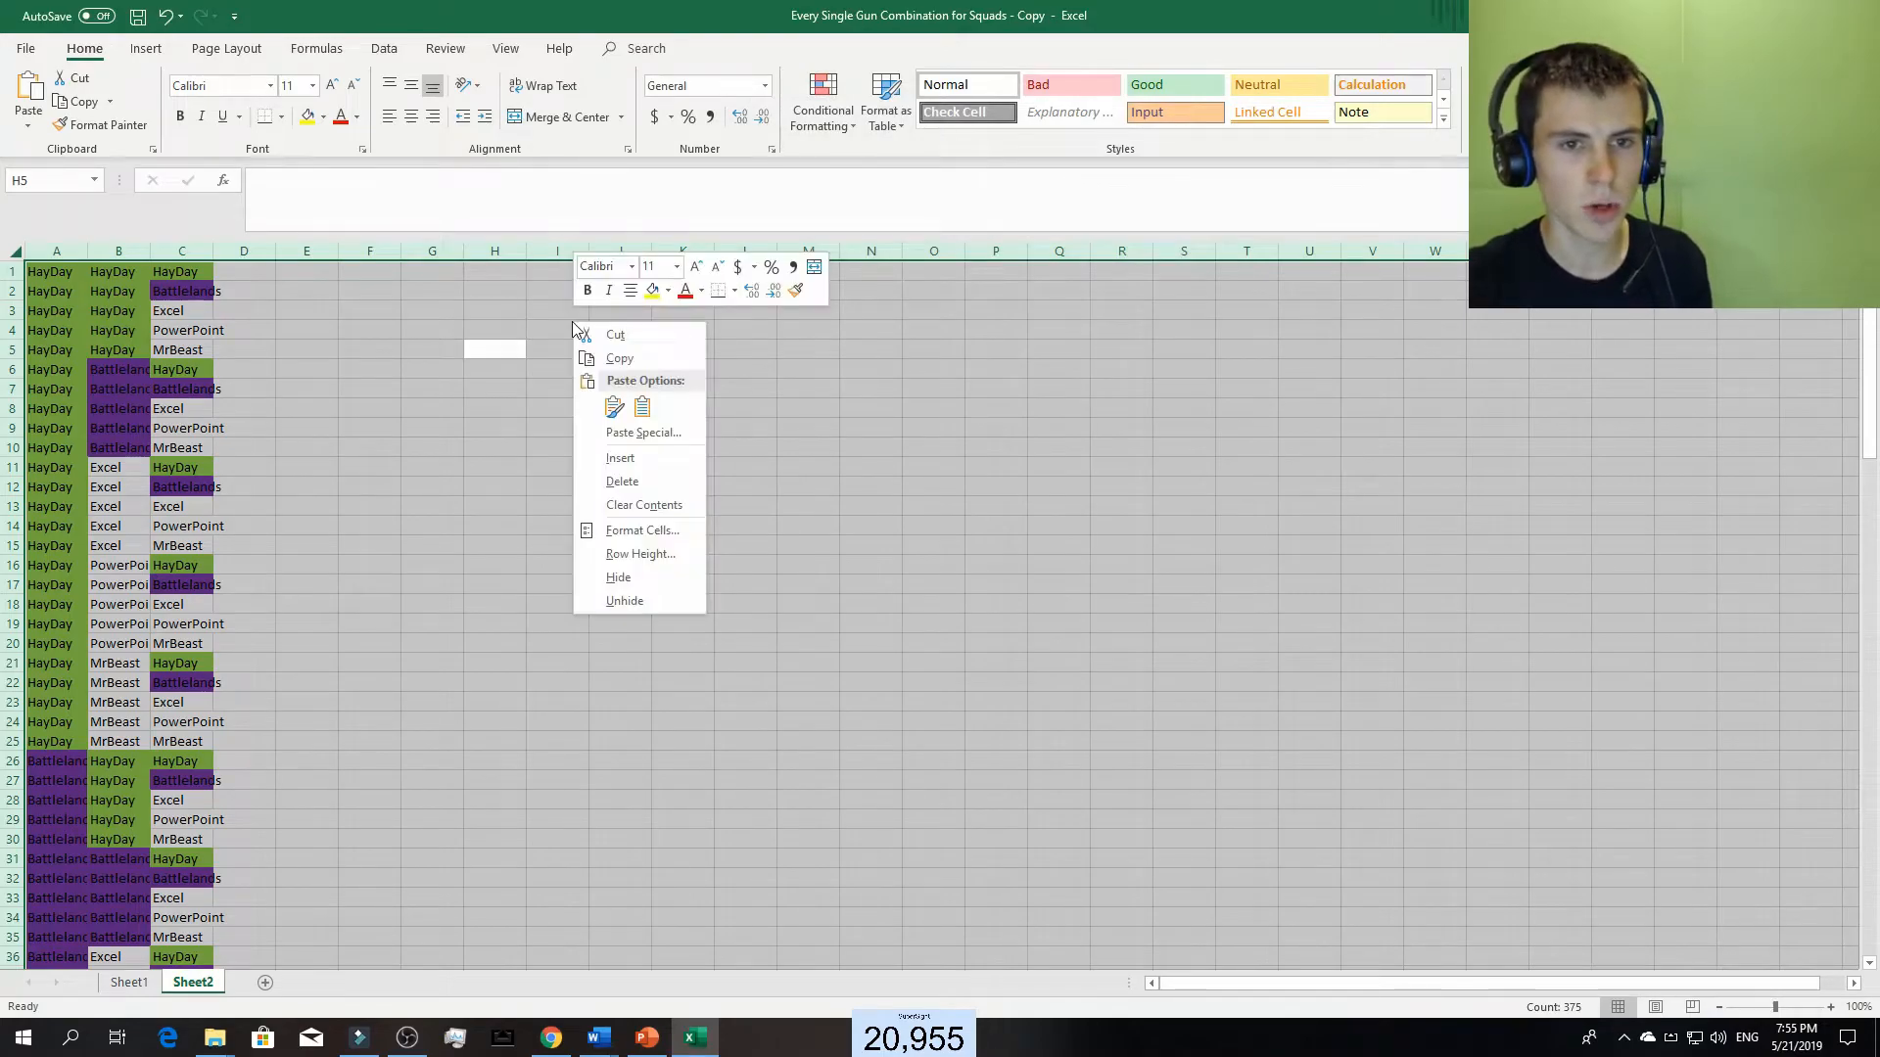
pyautogui.click(820, 126)
pyautogui.click(837, 370)
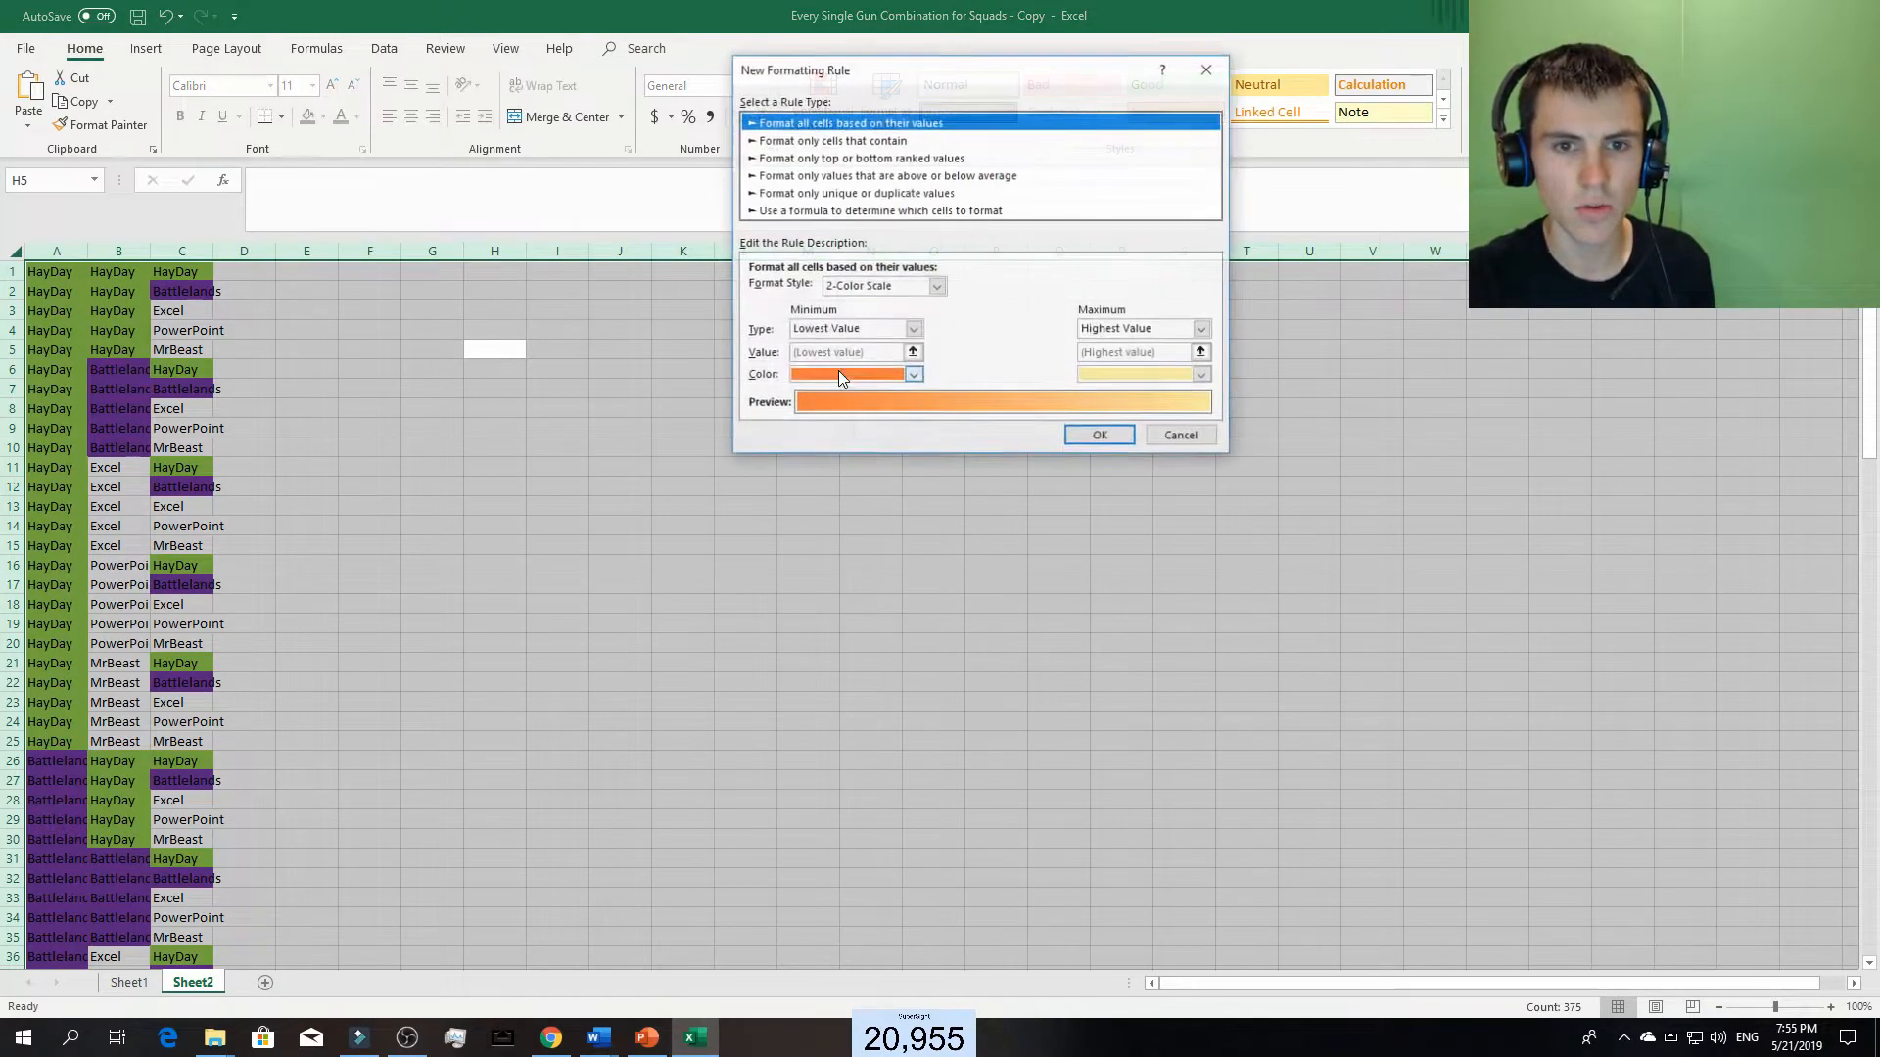
pyautogui.click(793, 140)
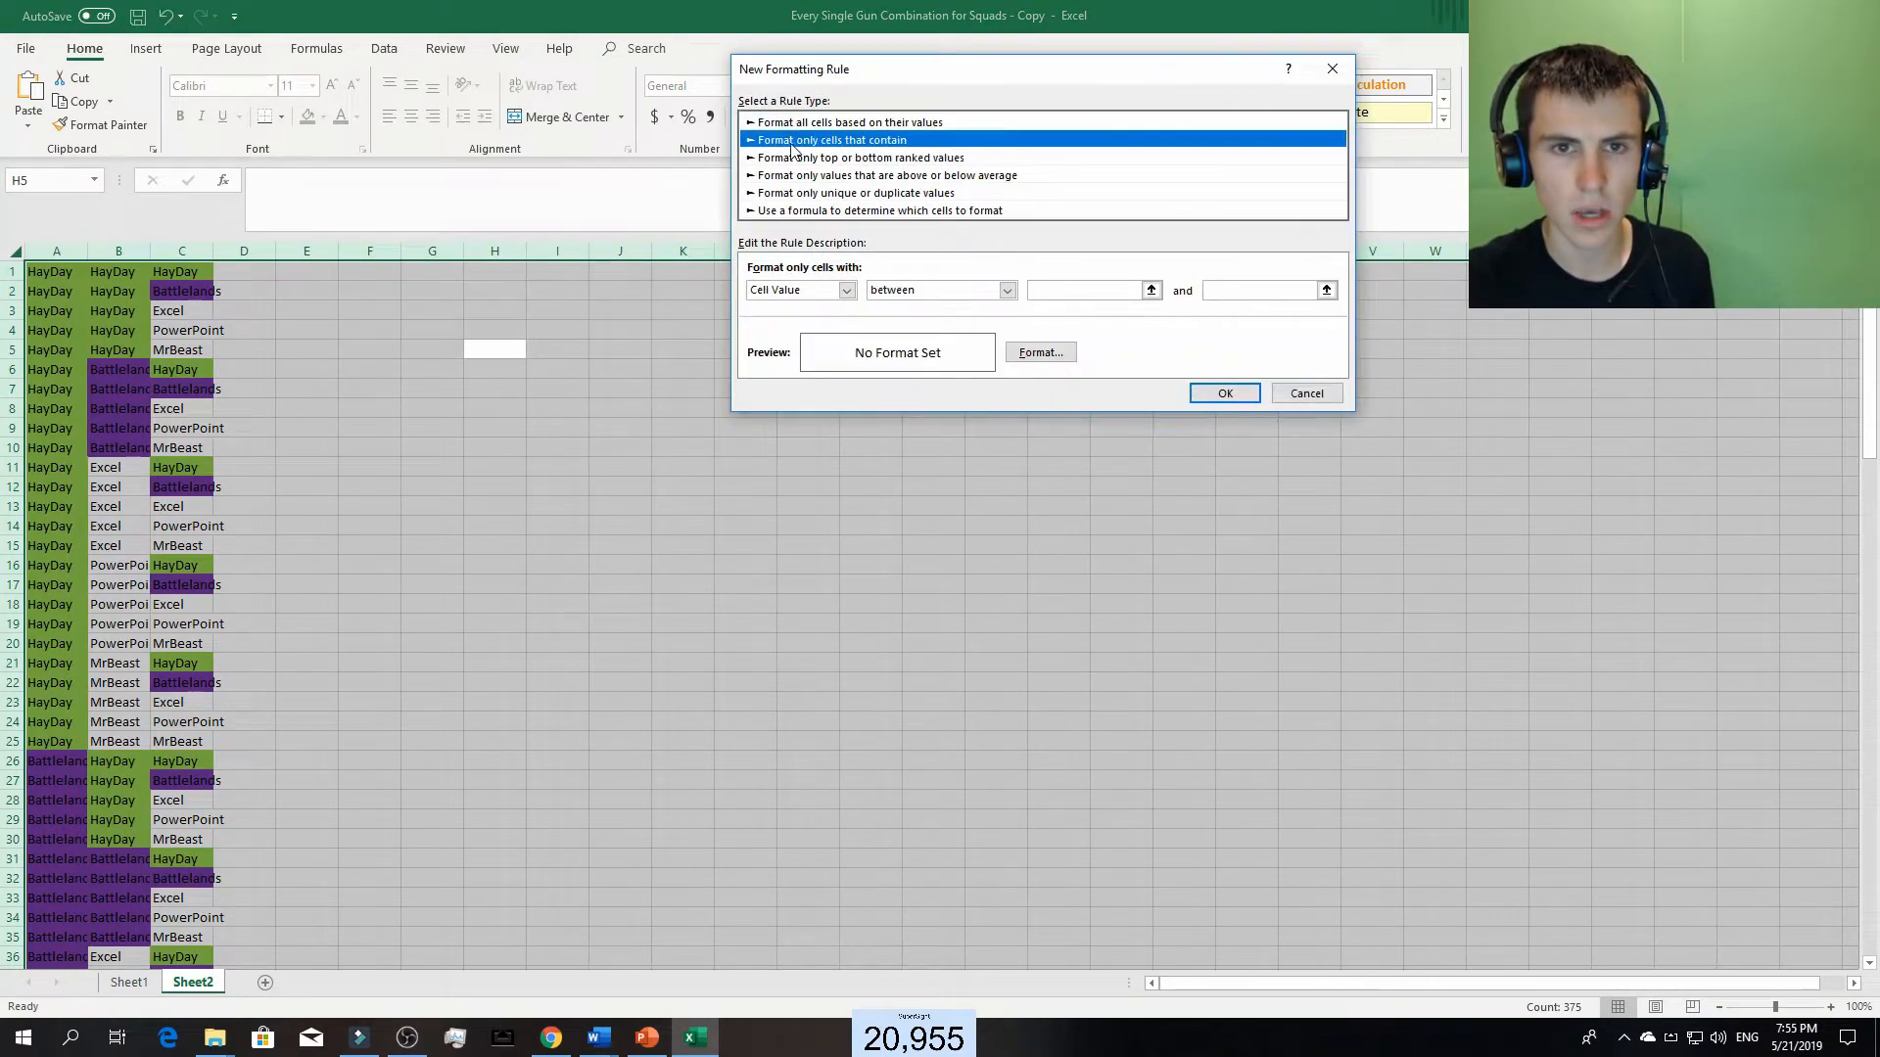
pyautogui.click(847, 290)
pyautogui.click(818, 323)
pyautogui.click(1019, 290)
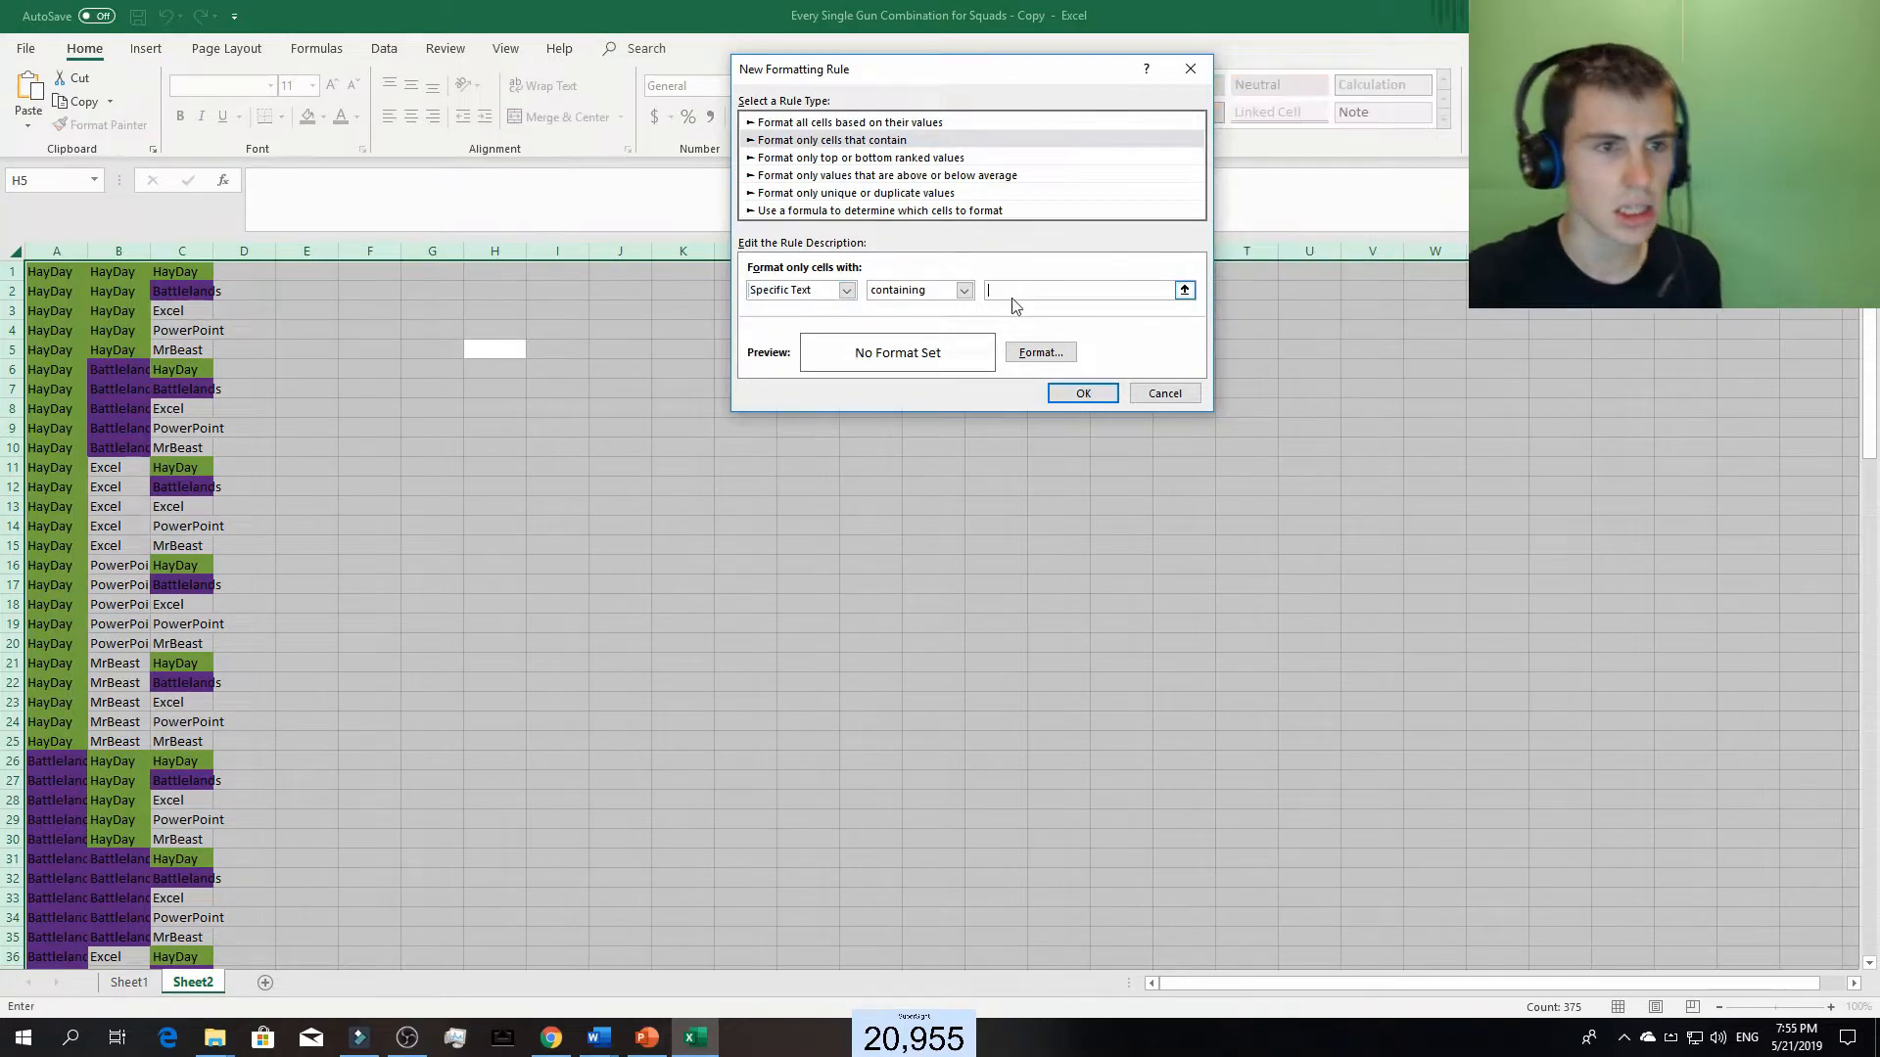
pyautogui.write('Excel')
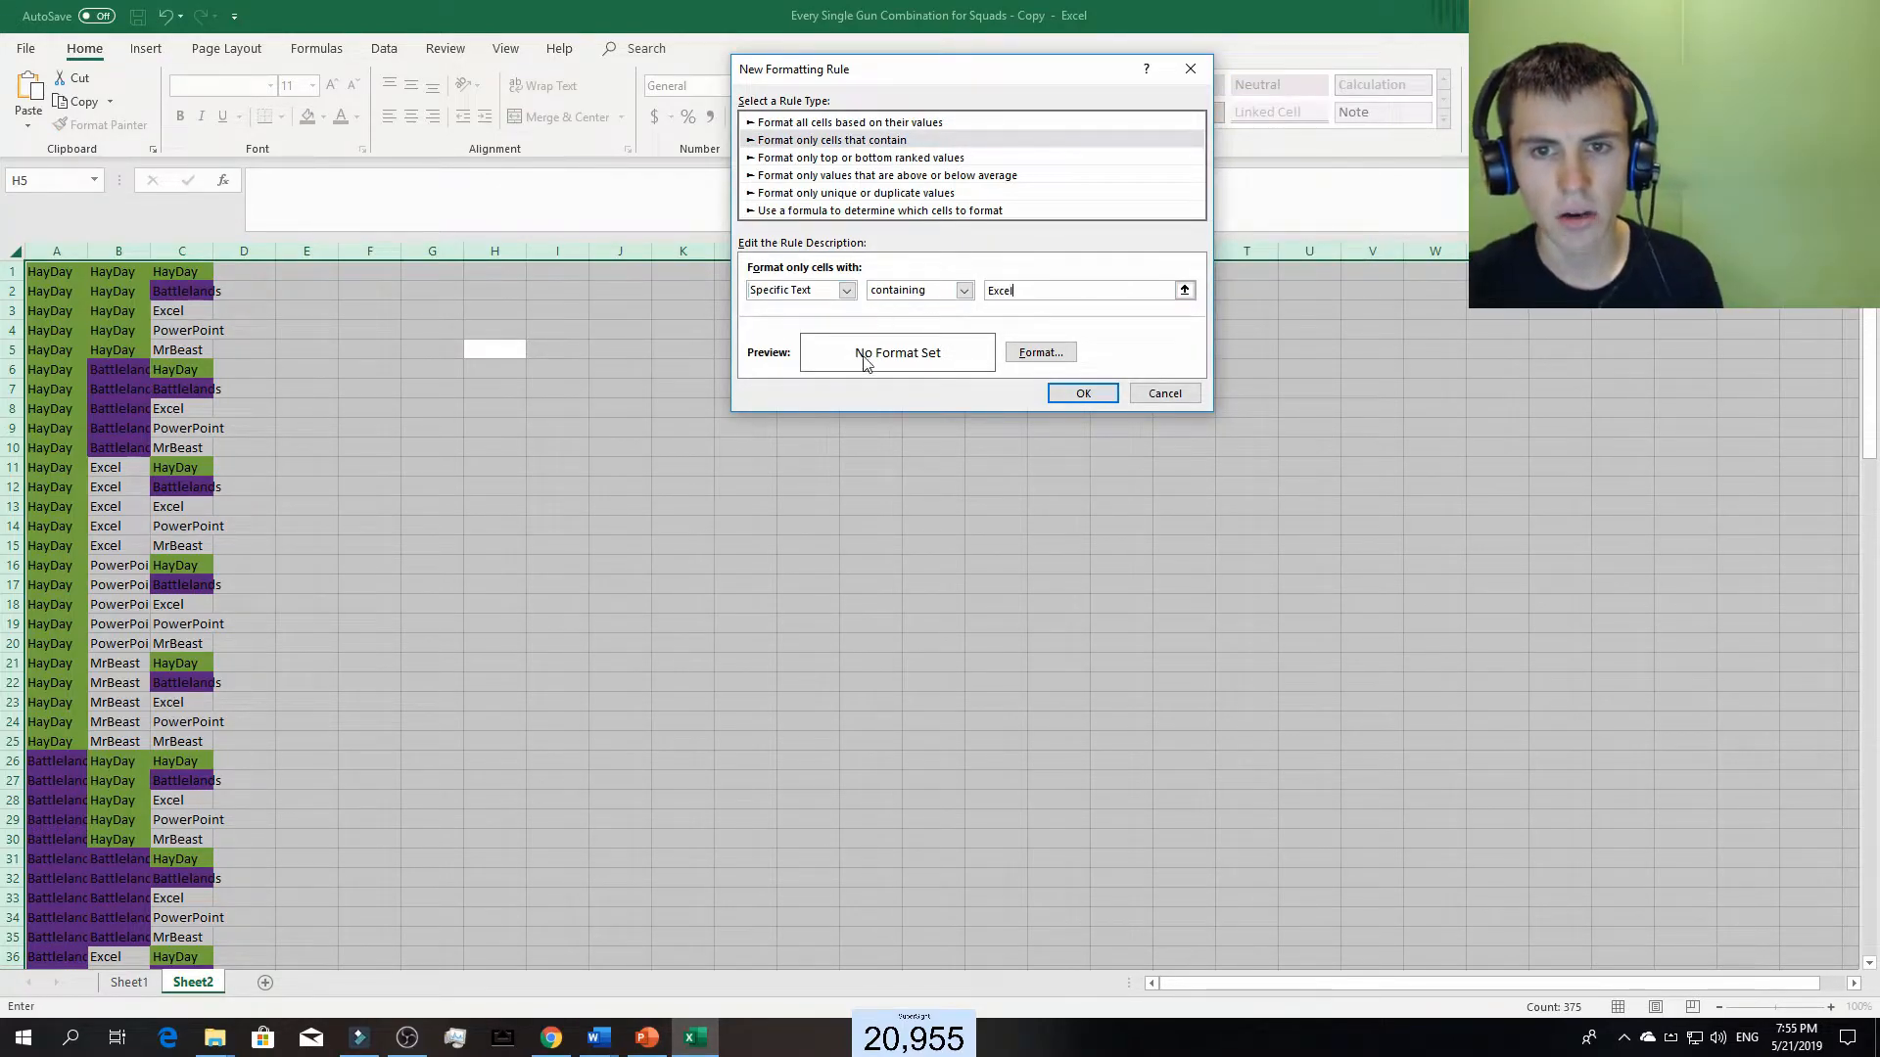
# - Give the Excel rule a dark green fill from the standard colours and apply it
pyautogui.click(1045, 353)
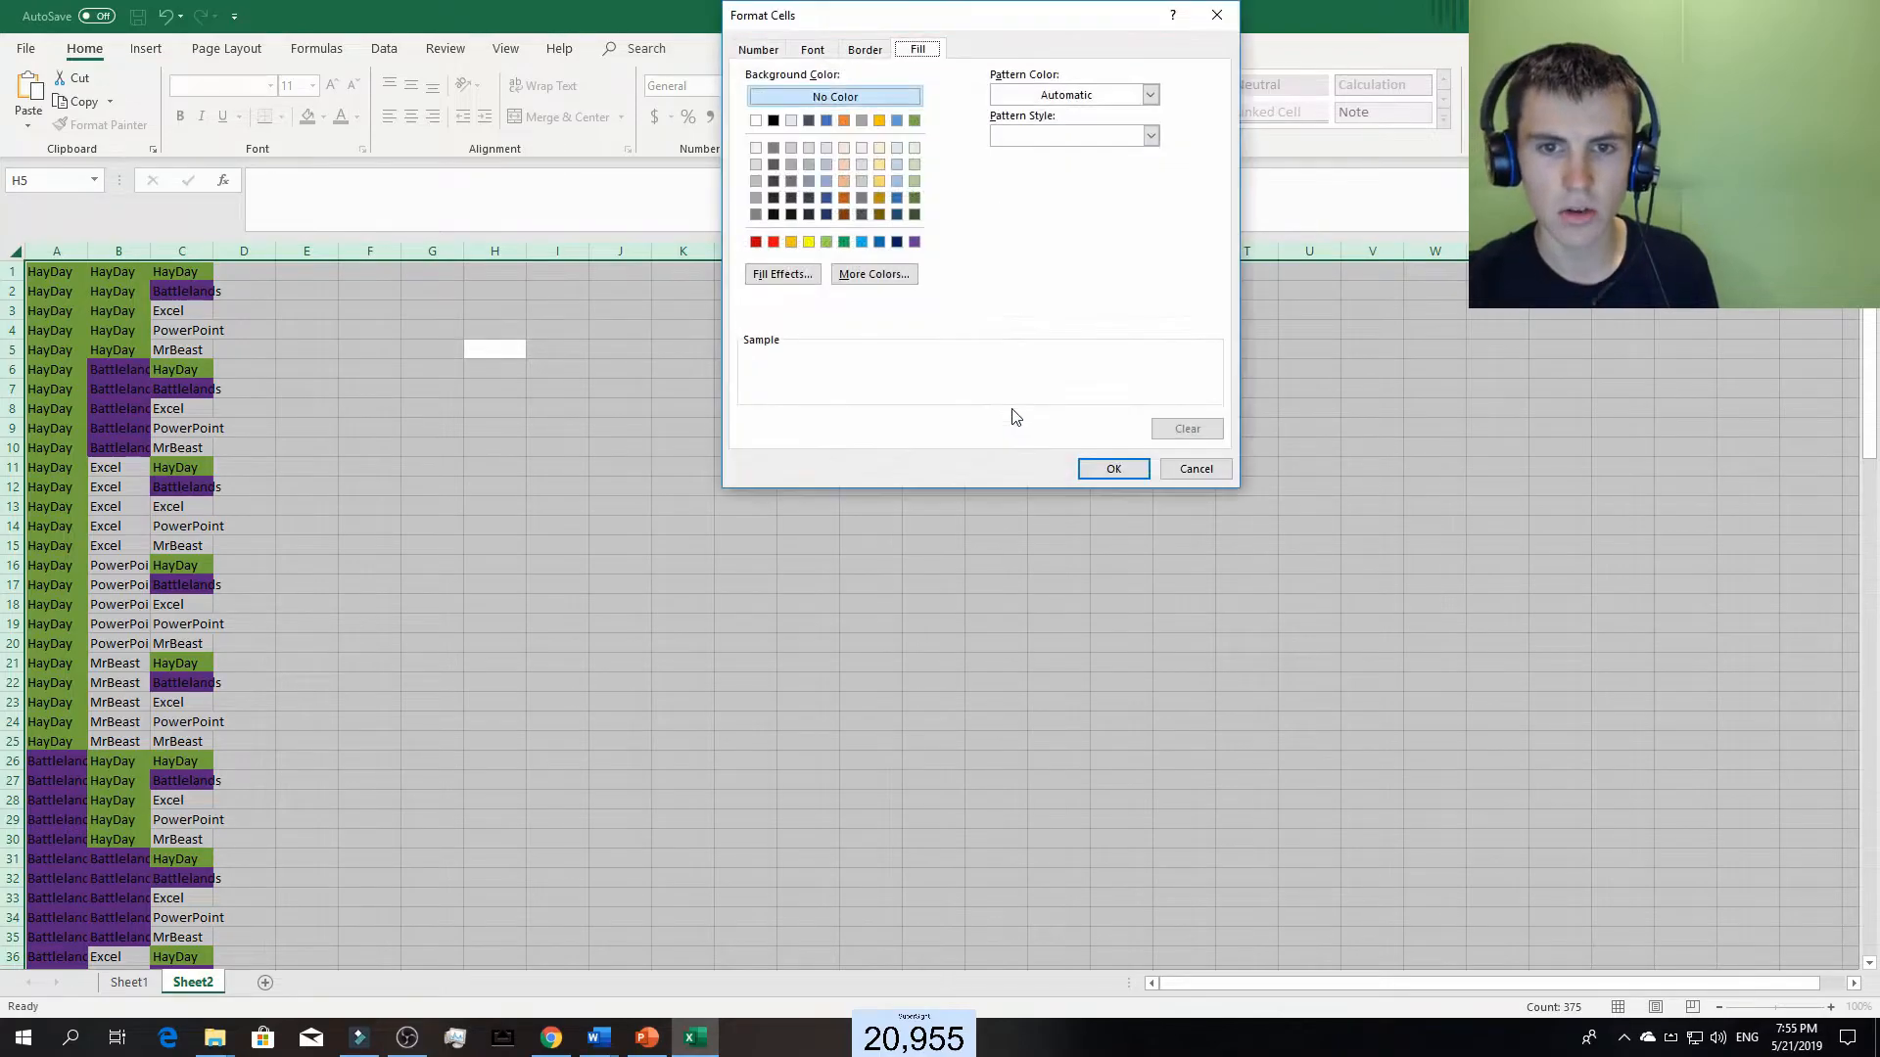
pyautogui.click(844, 242)
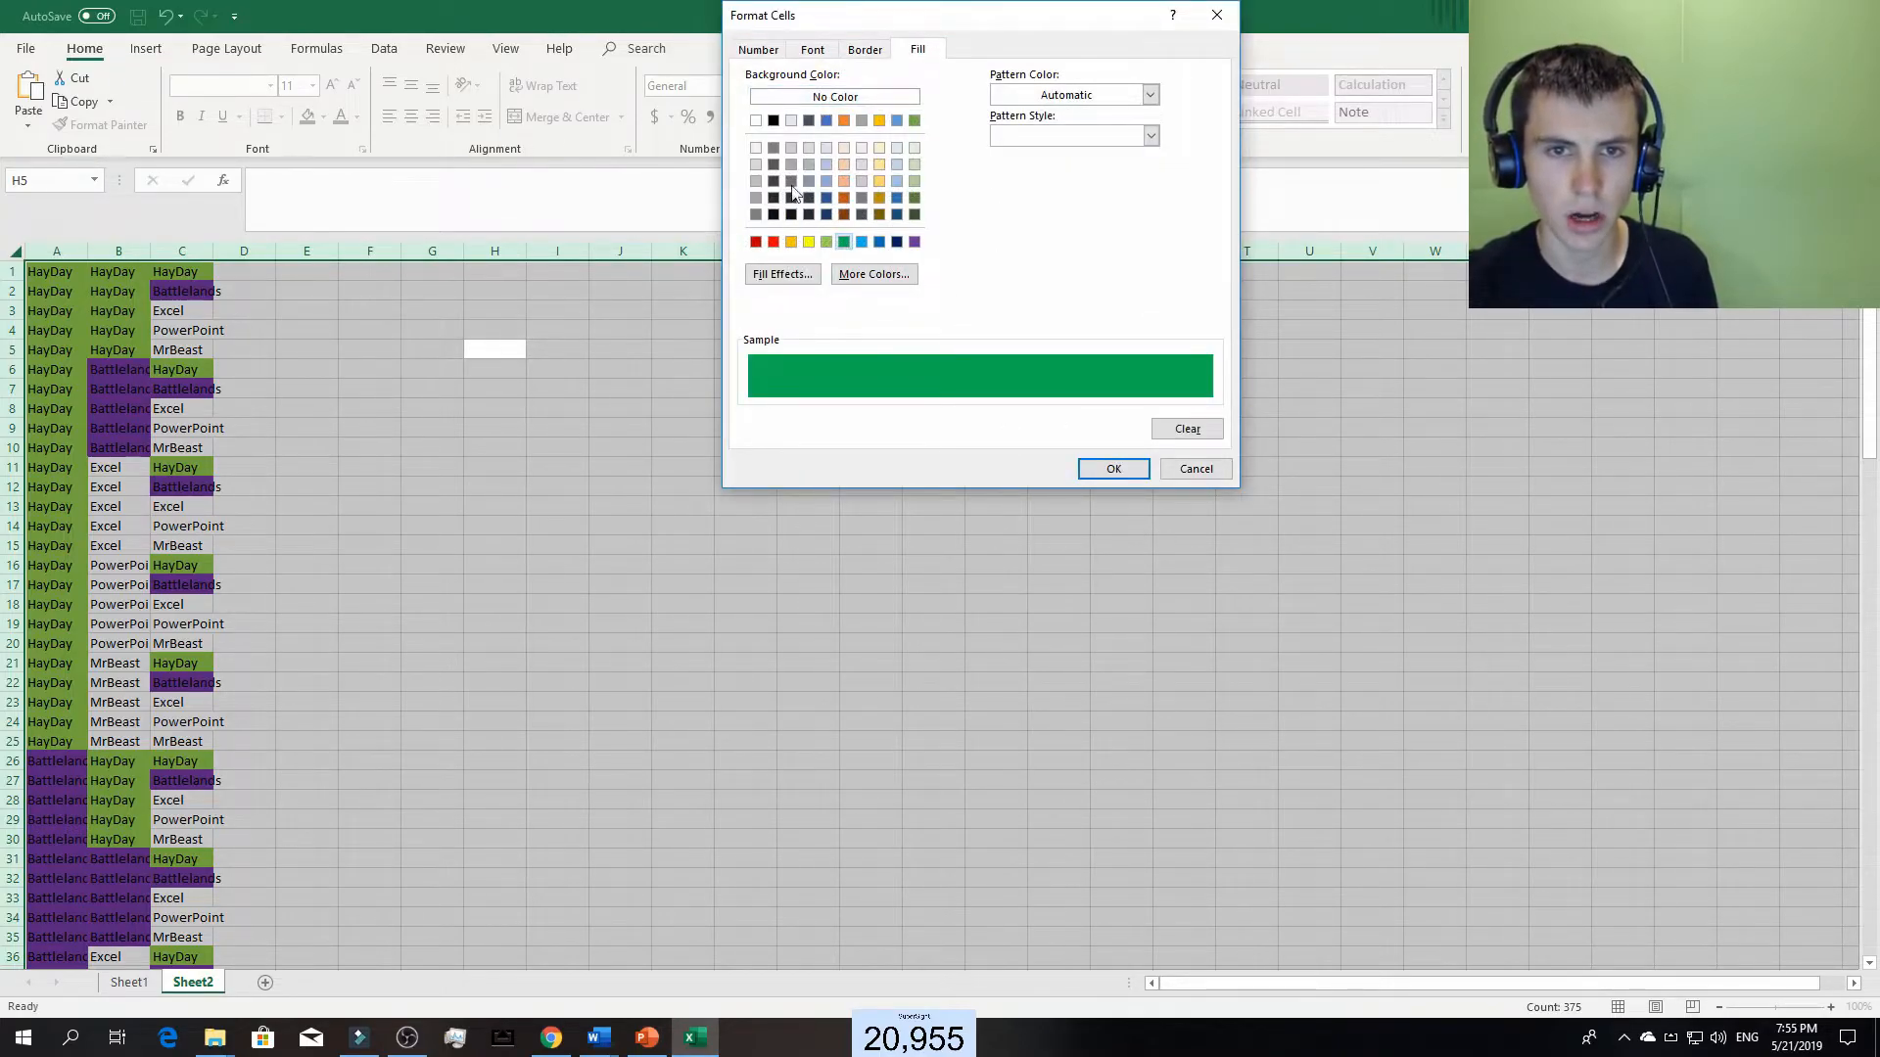
pyautogui.click(1114, 470)
pyautogui.click(1083, 394)
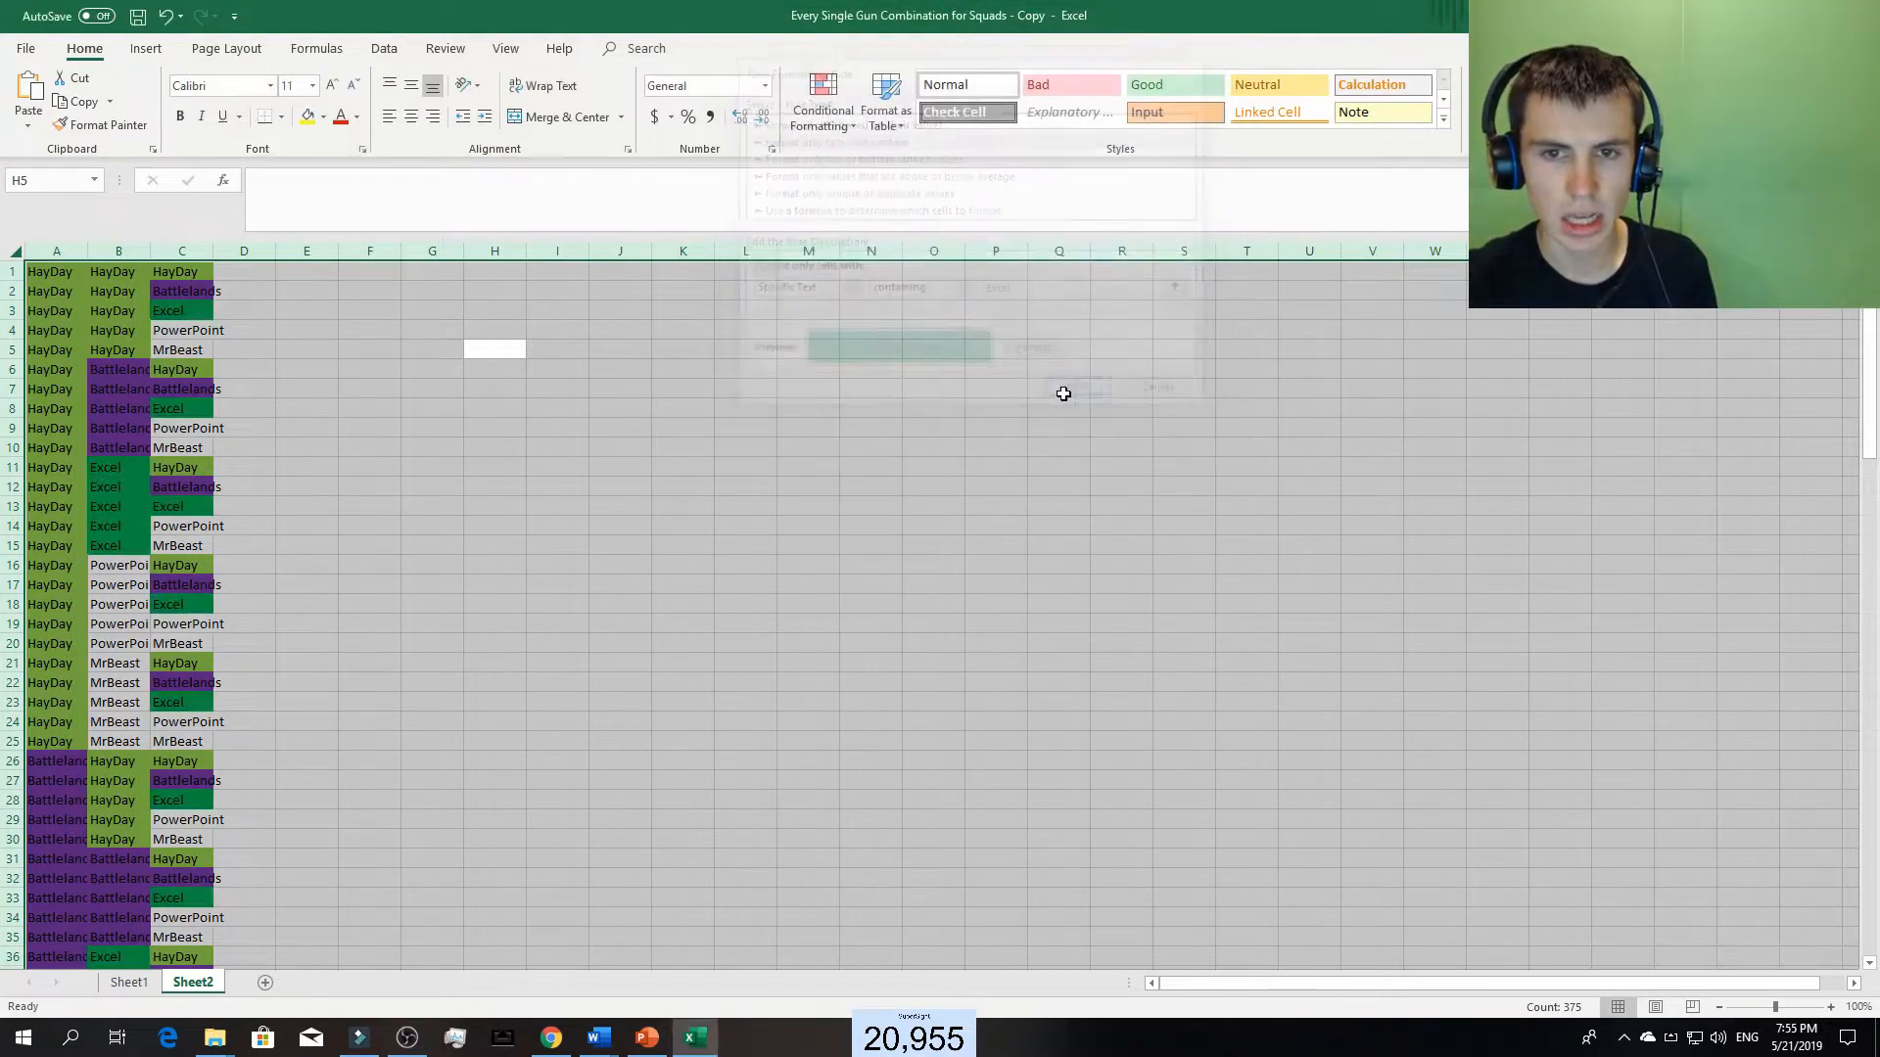
# - Set up a new conditional formatting rule that formats only cells with specific text containing PowerPoint
pyautogui.rightClick(821, 395)
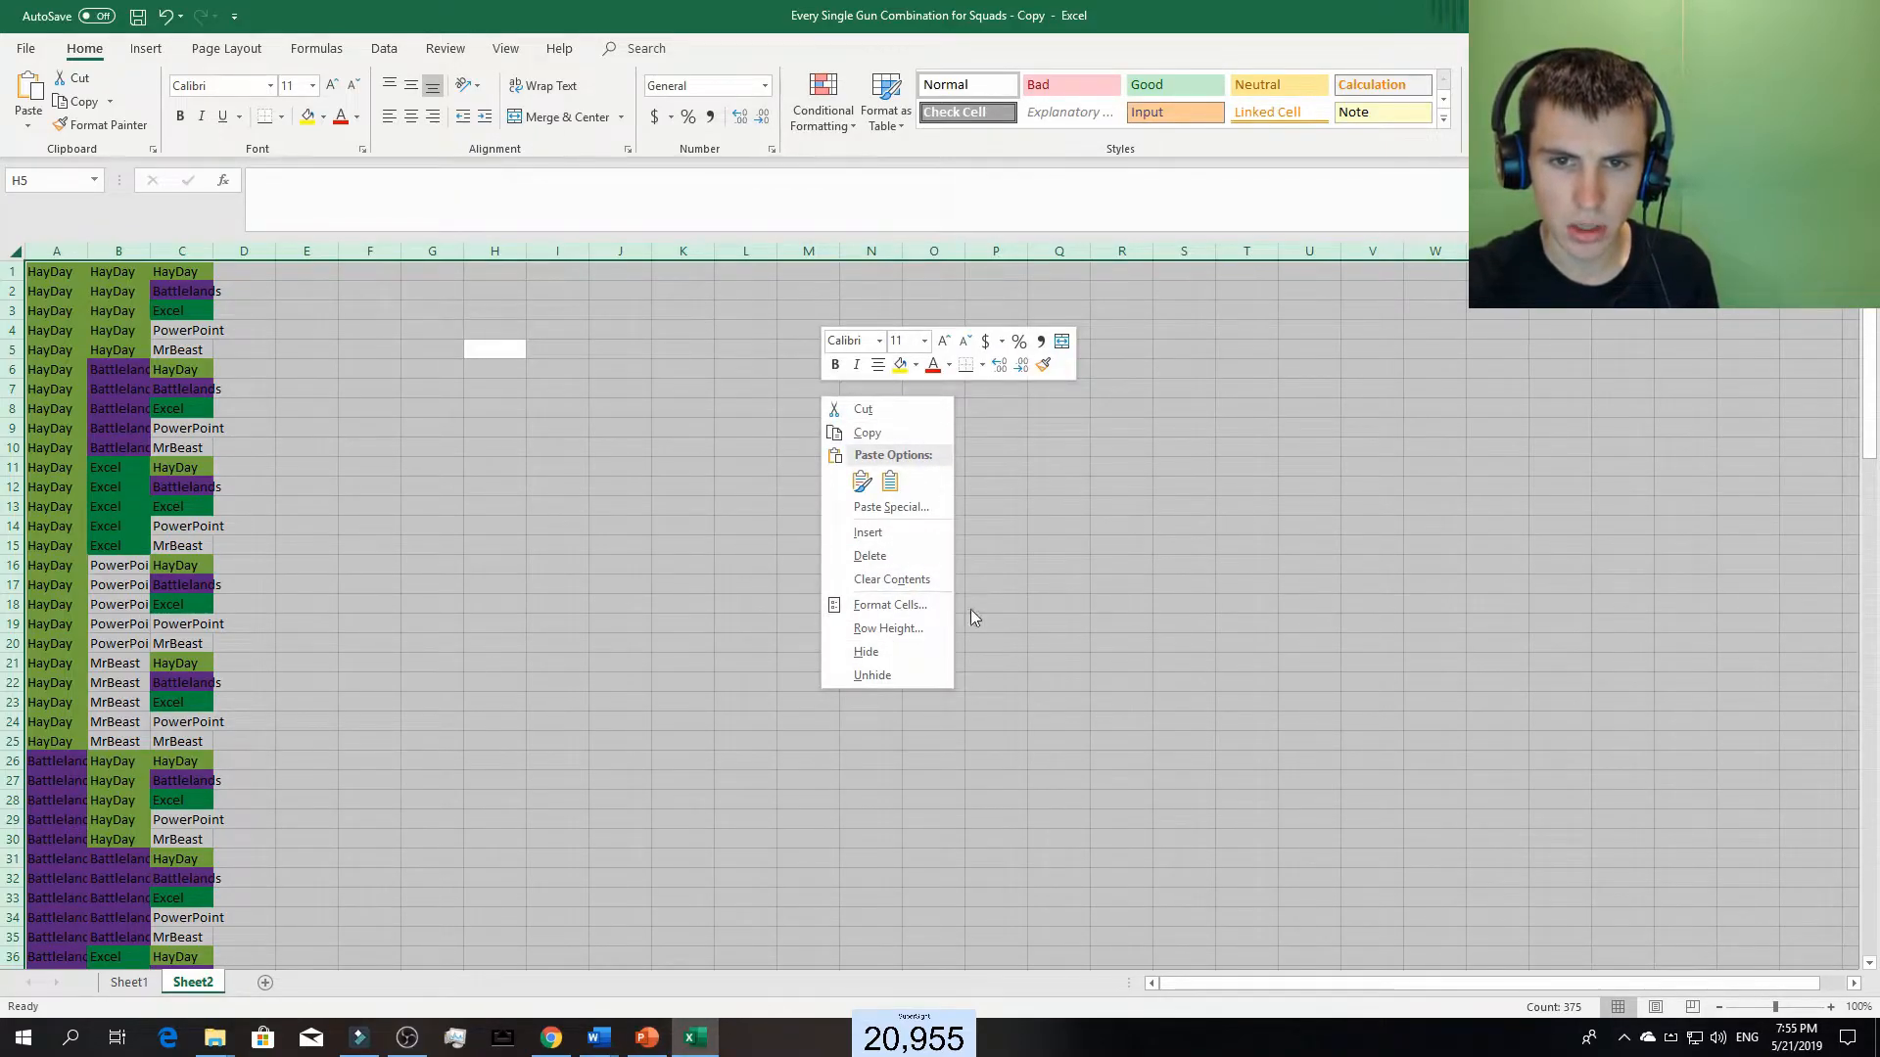
pyautogui.click(827, 127)
pyautogui.click(872, 376)
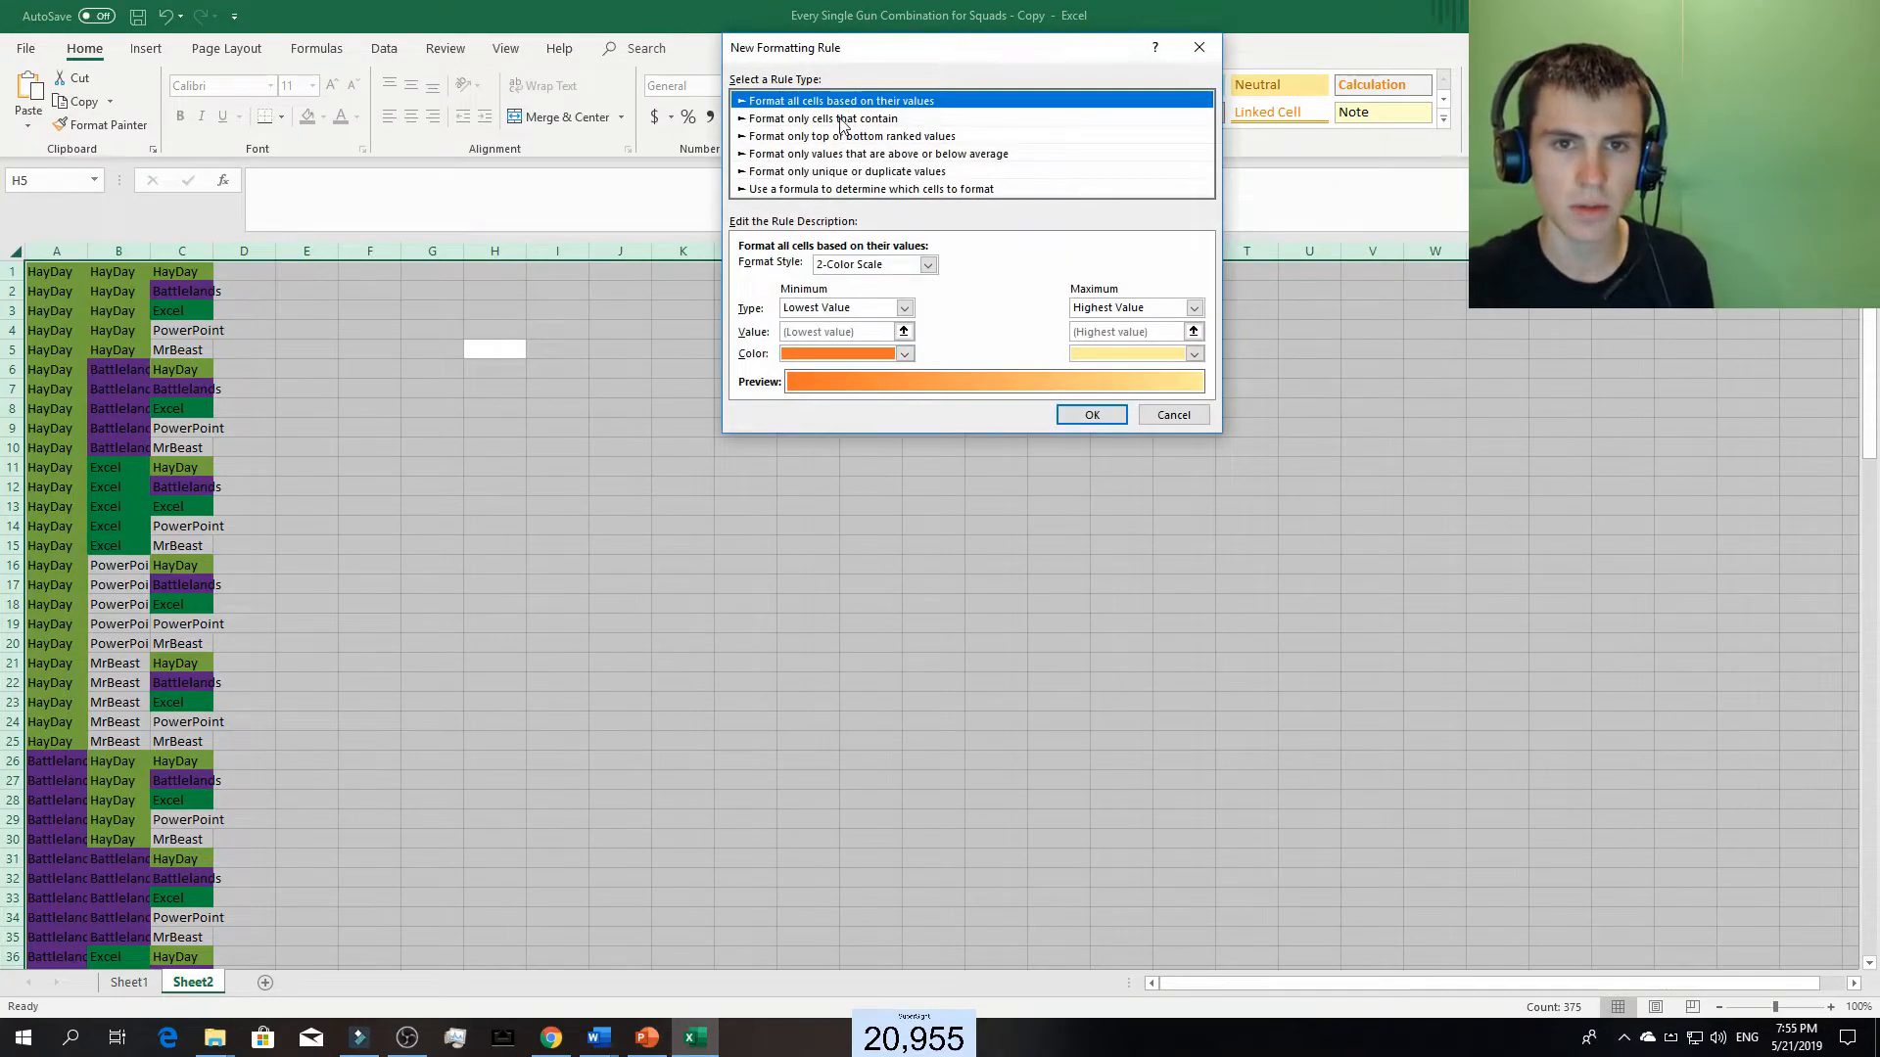
pyautogui.click(840, 119)
pyautogui.click(834, 268)
pyautogui.click(828, 299)
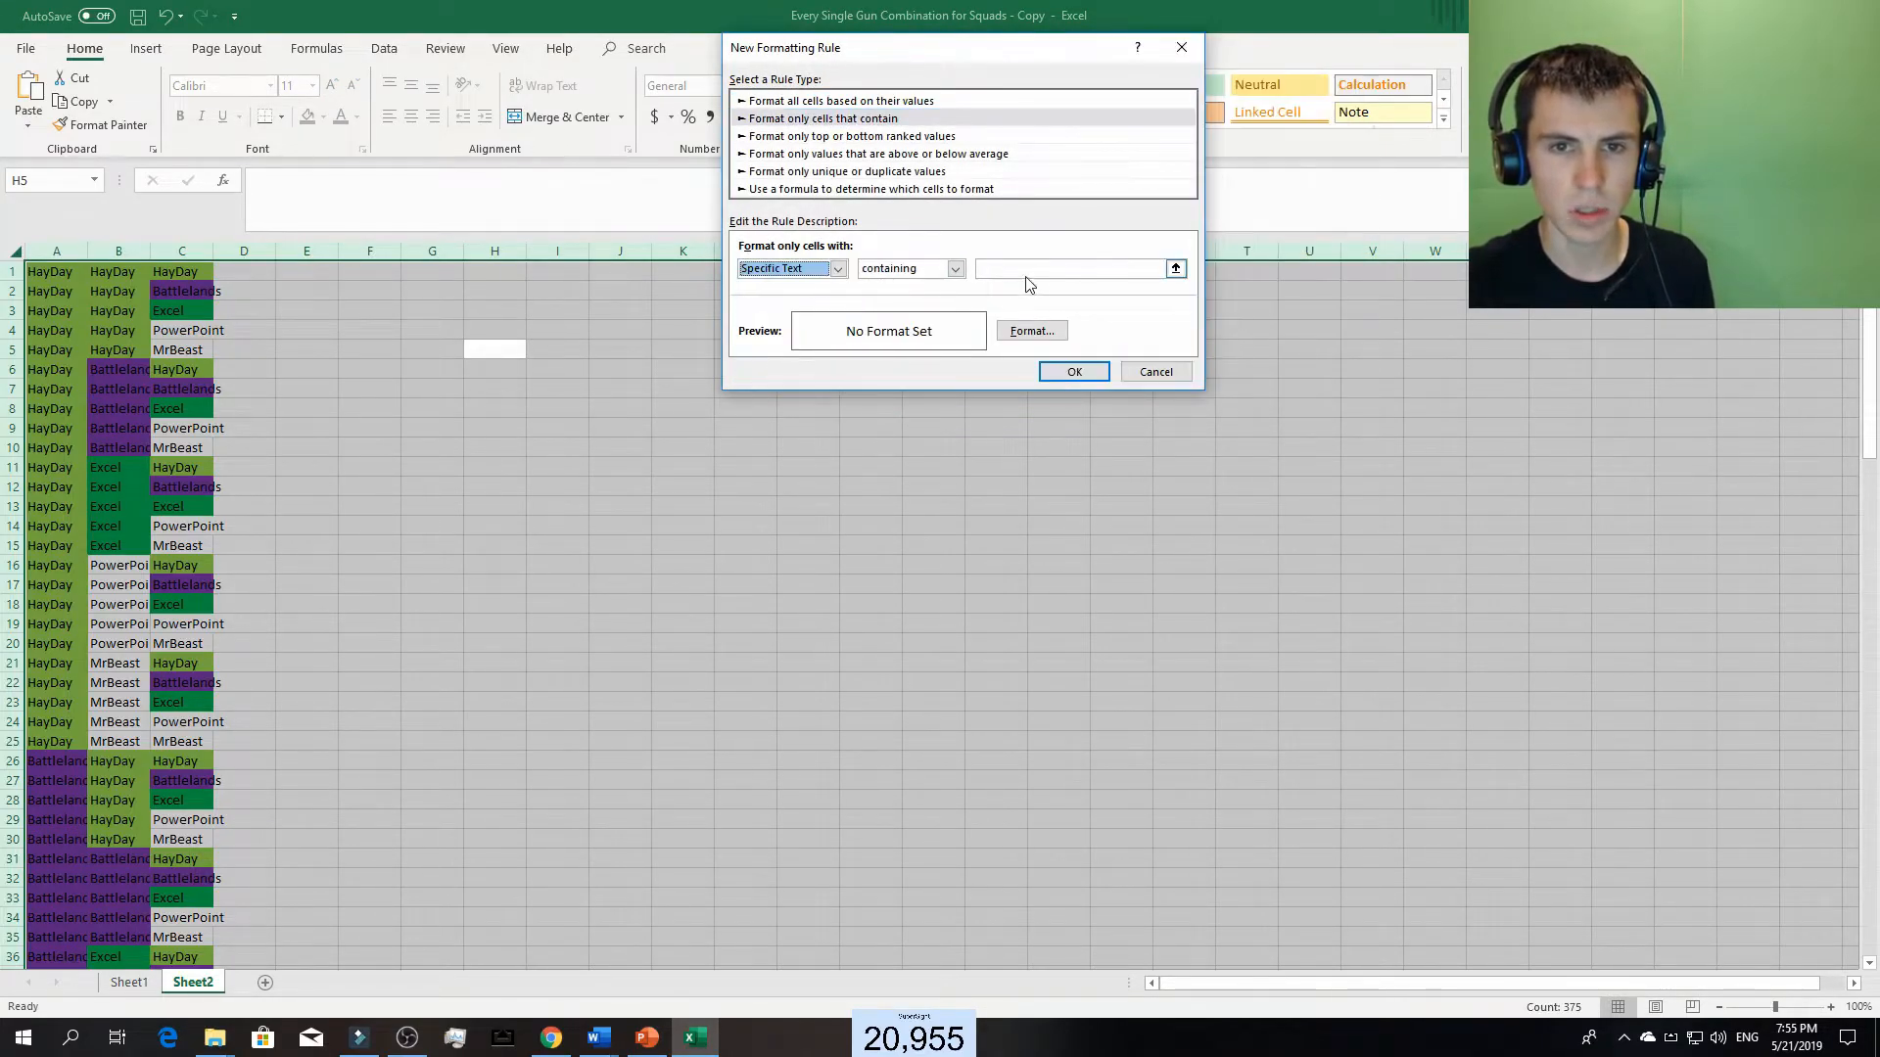
pyautogui.click(1026, 267)
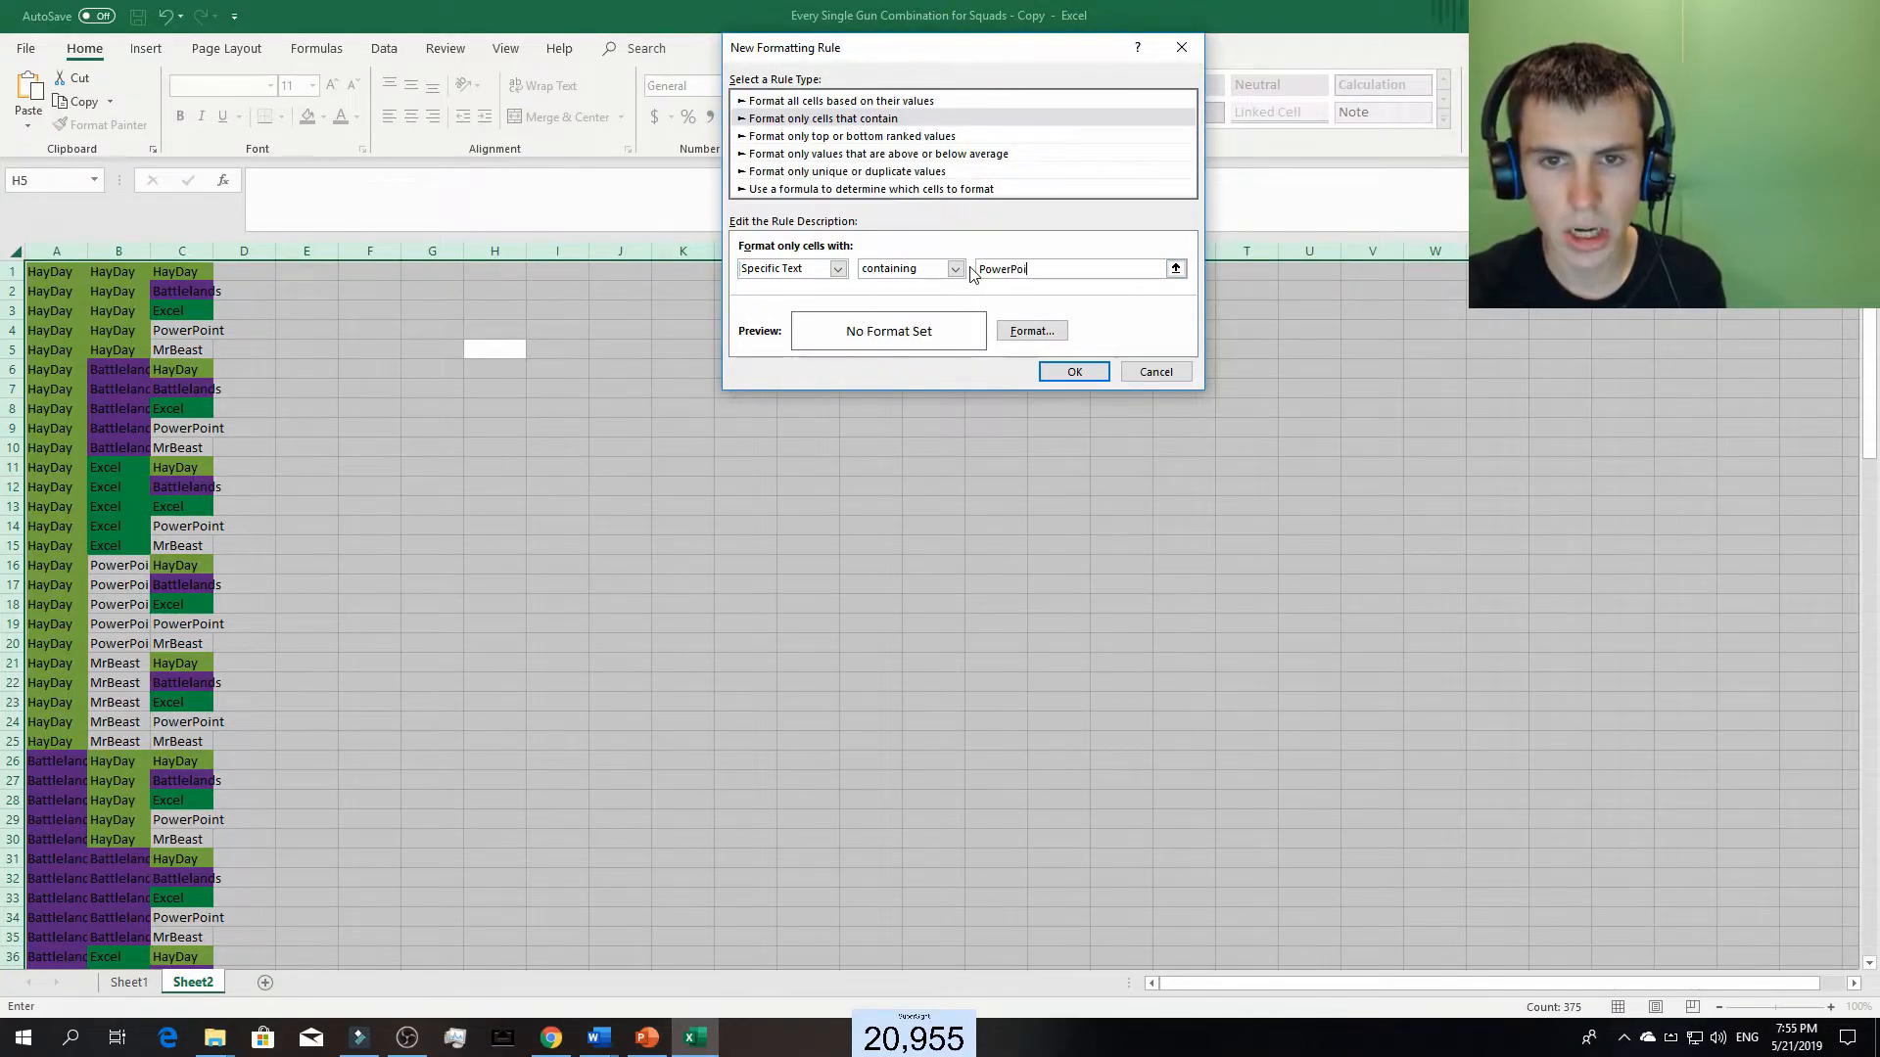
# - Give the PowerPoint rule a bright red fill and apply it to the sheet
pyautogui.click(1032, 331)
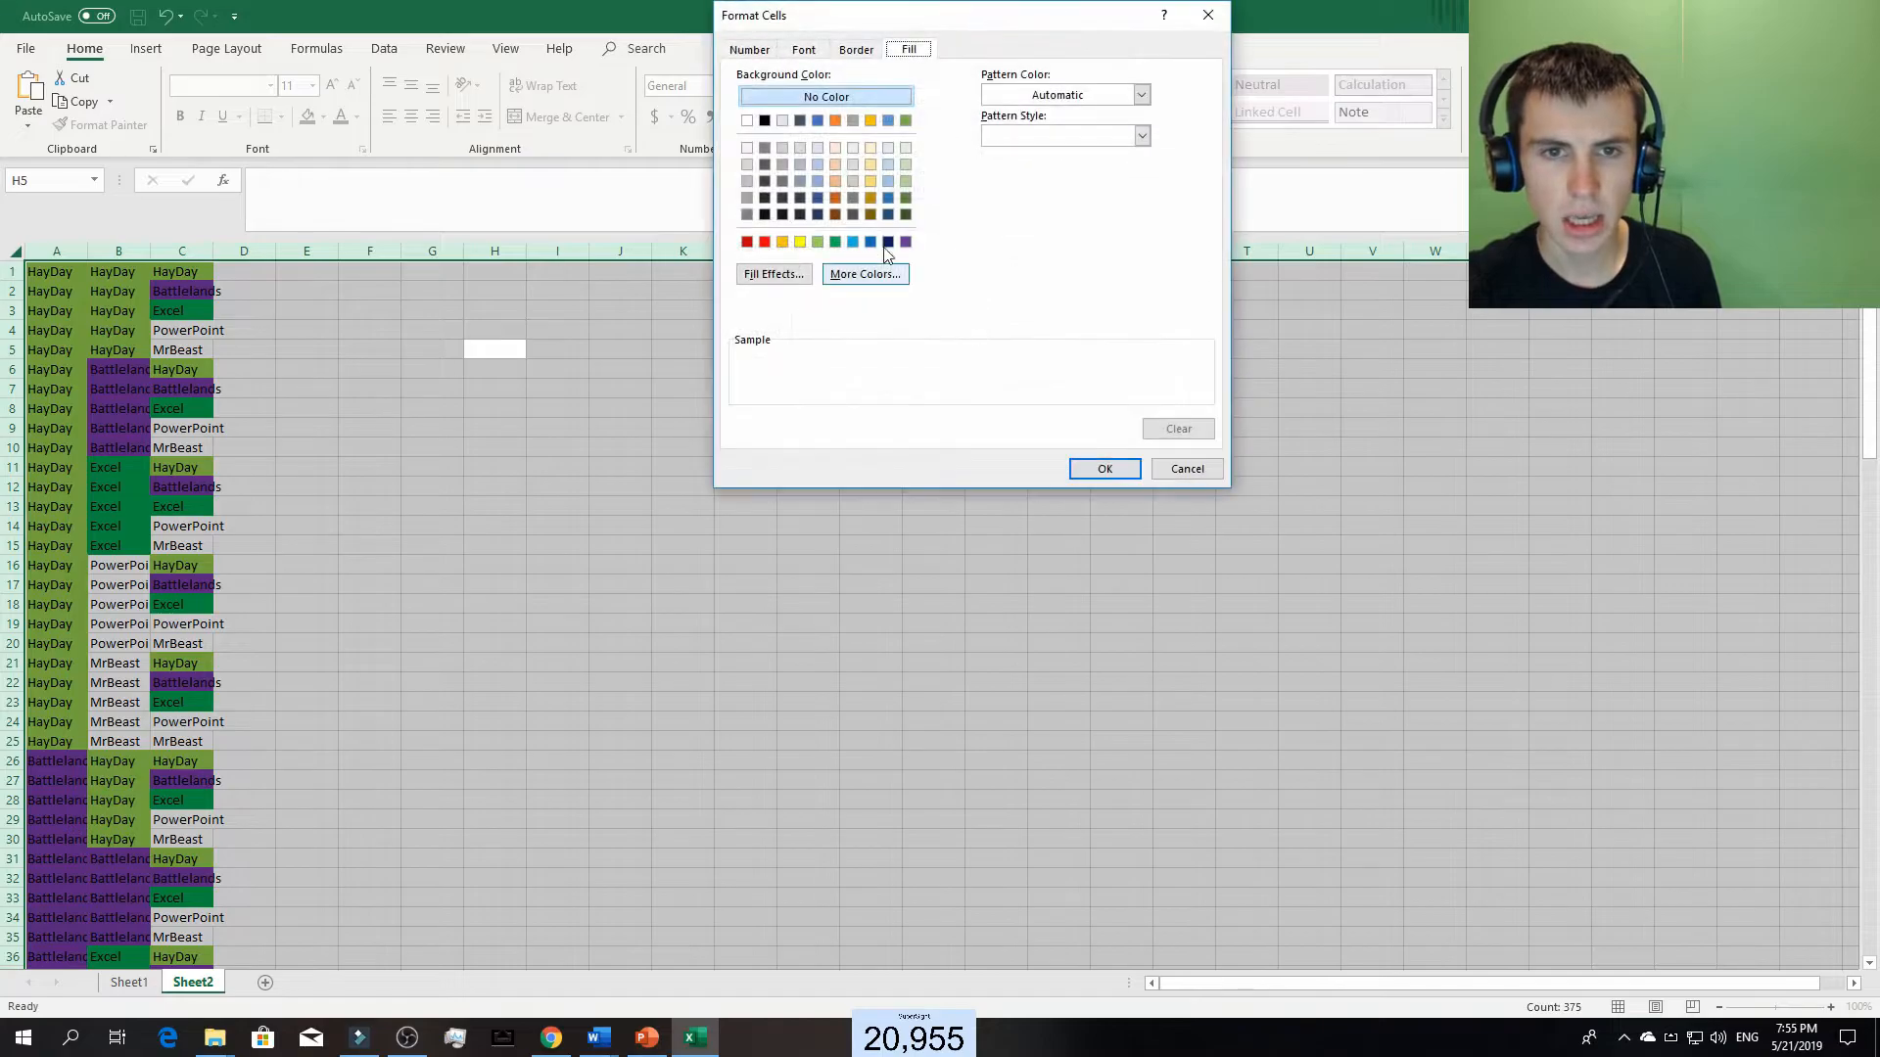
pyautogui.click(768, 243)
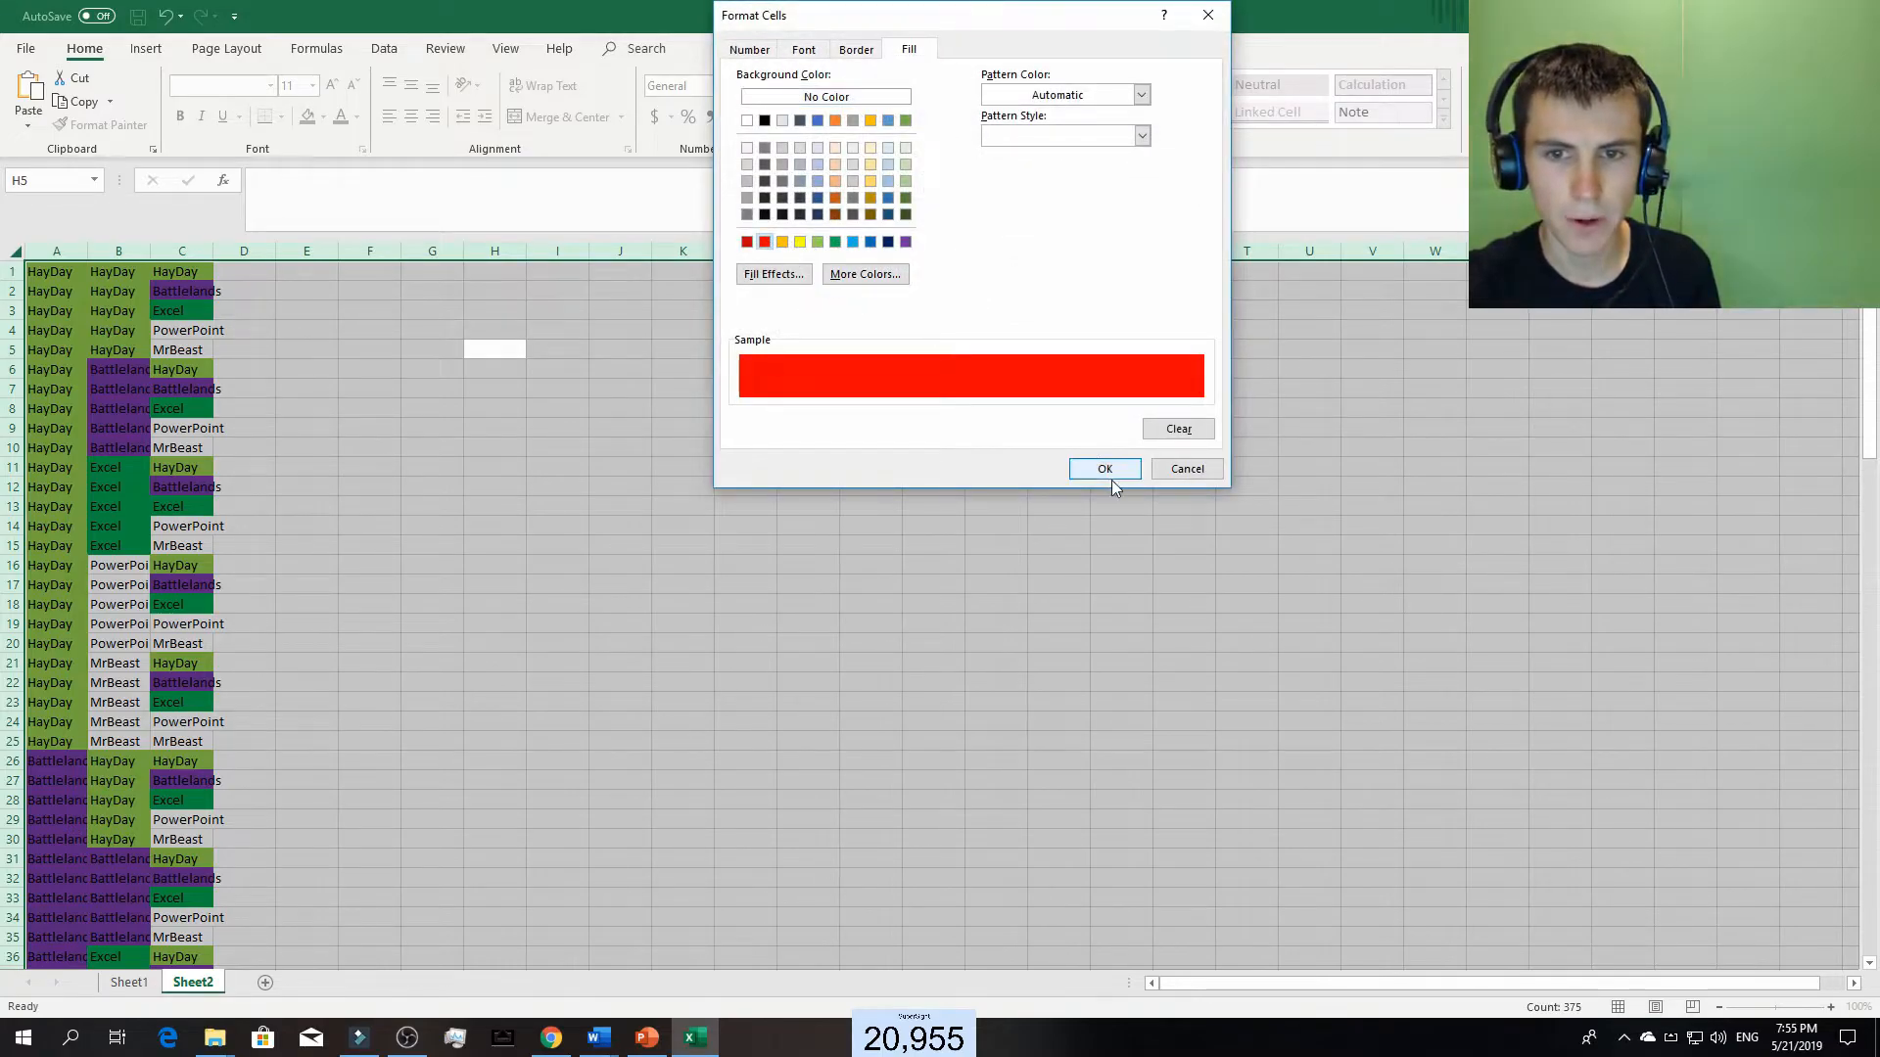
pyautogui.click(1107, 470)
pyautogui.click(1076, 372)
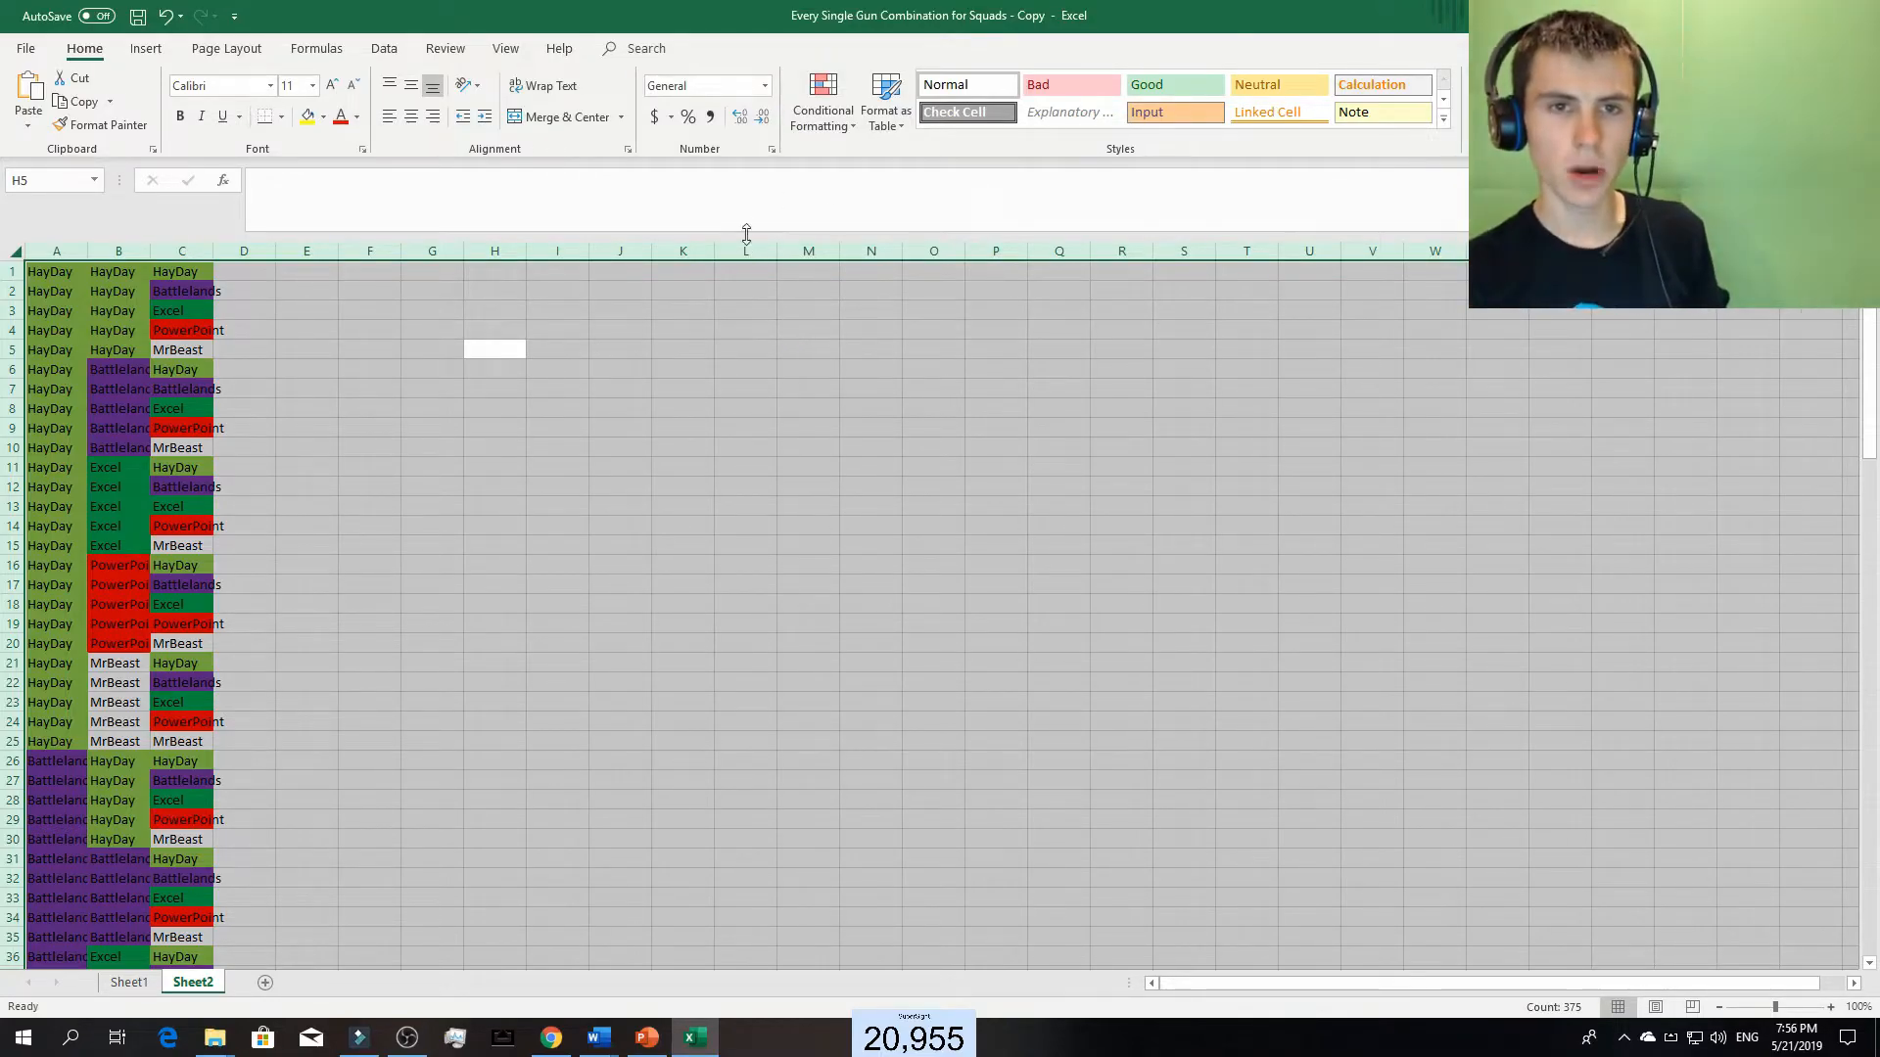
# - Set up a new conditional formatting rule that formats only cells with specific text containing MrBeast
pyautogui.click(828, 116)
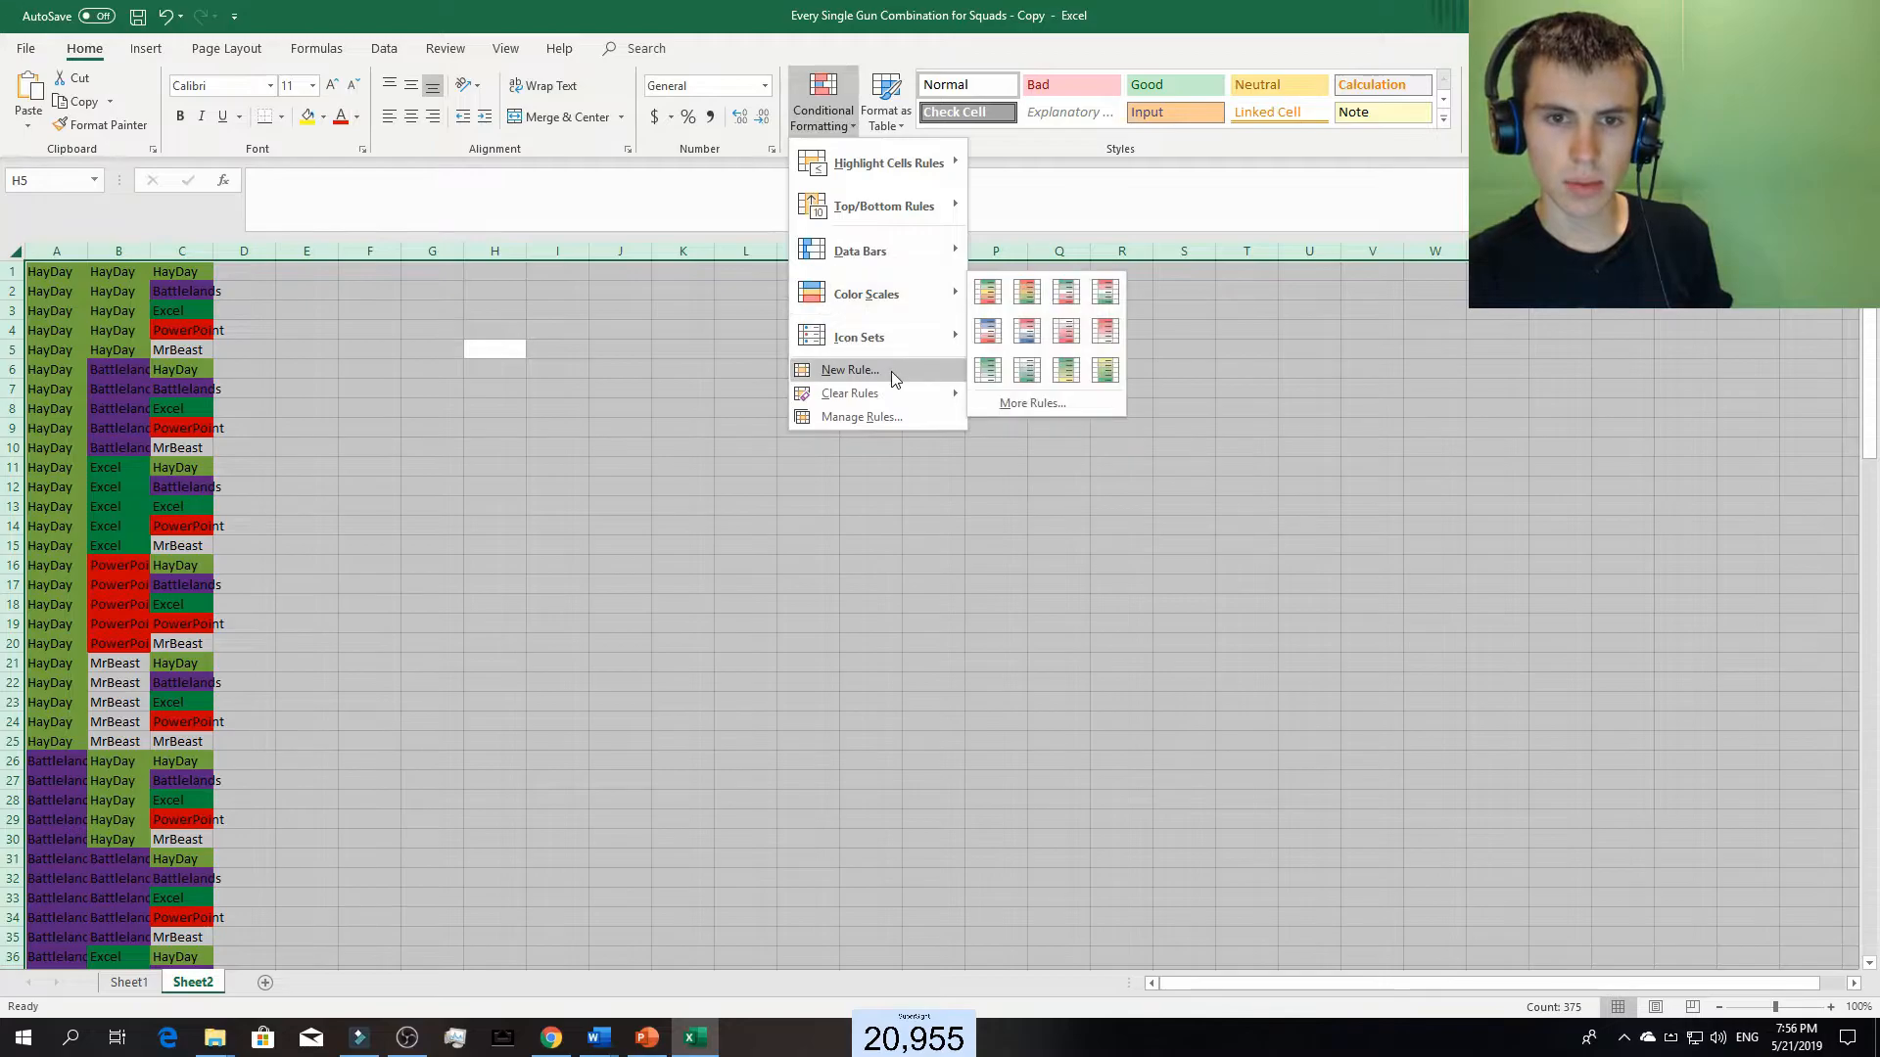
pyautogui.click(890, 371)
pyautogui.click(841, 98)
pyautogui.click(828, 247)
pyautogui.click(803, 279)
pyautogui.click(988, 251)
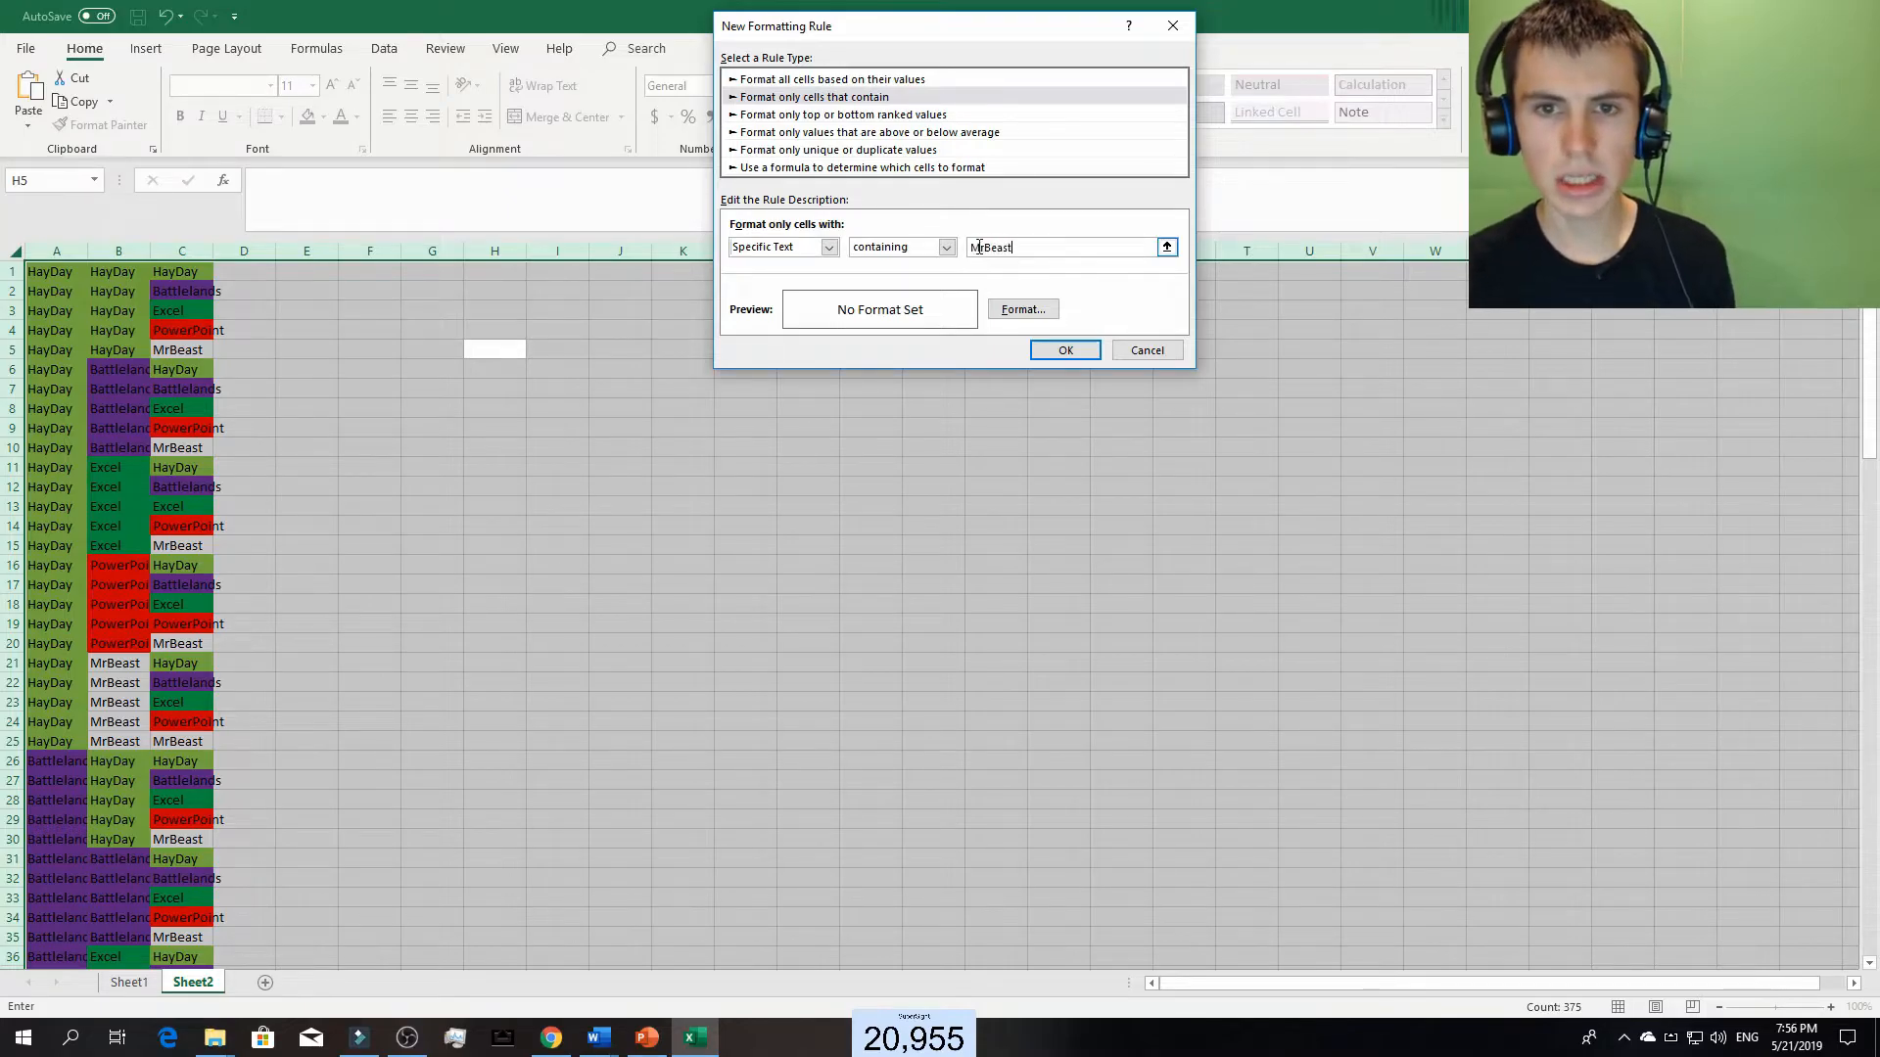
# - Give the MrBeast rule a light blue fill, apply it, and deselect the sheet's cells
pyautogui.click(1022, 310)
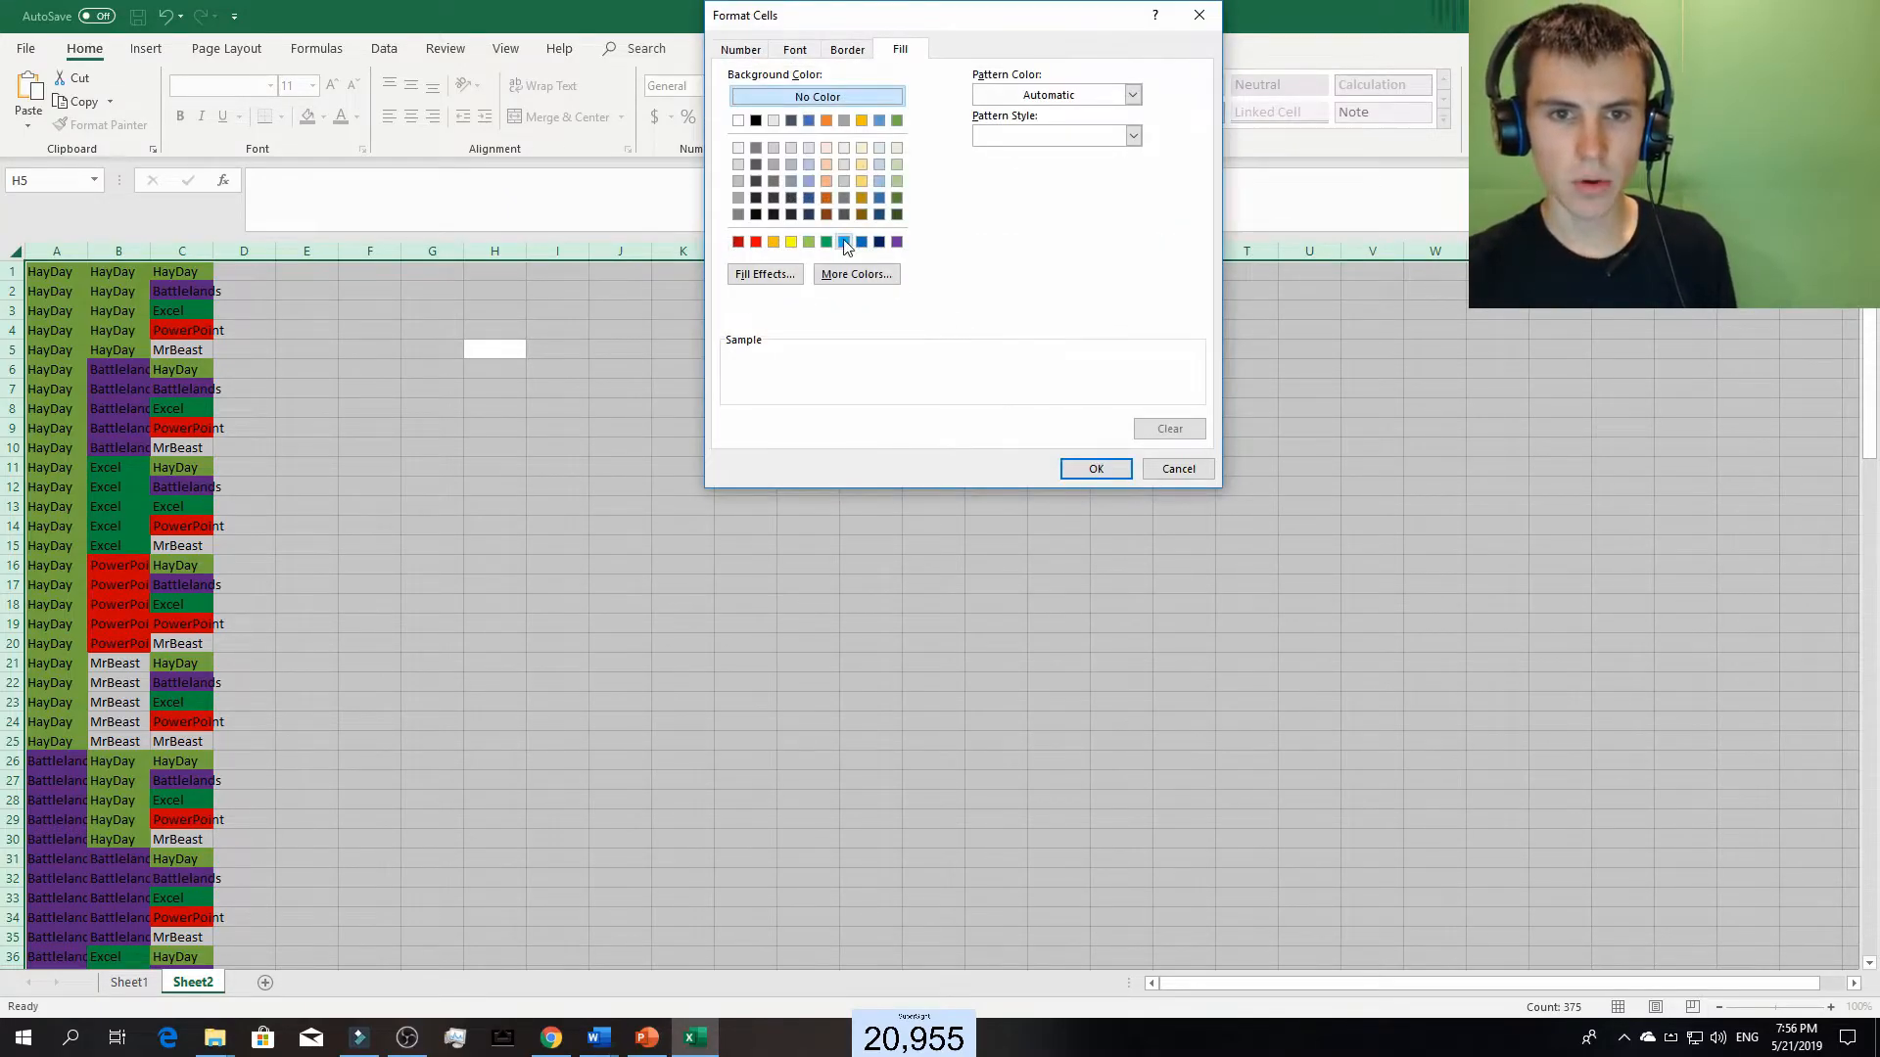
pyautogui.click(845, 241)
pyautogui.click(1095, 468)
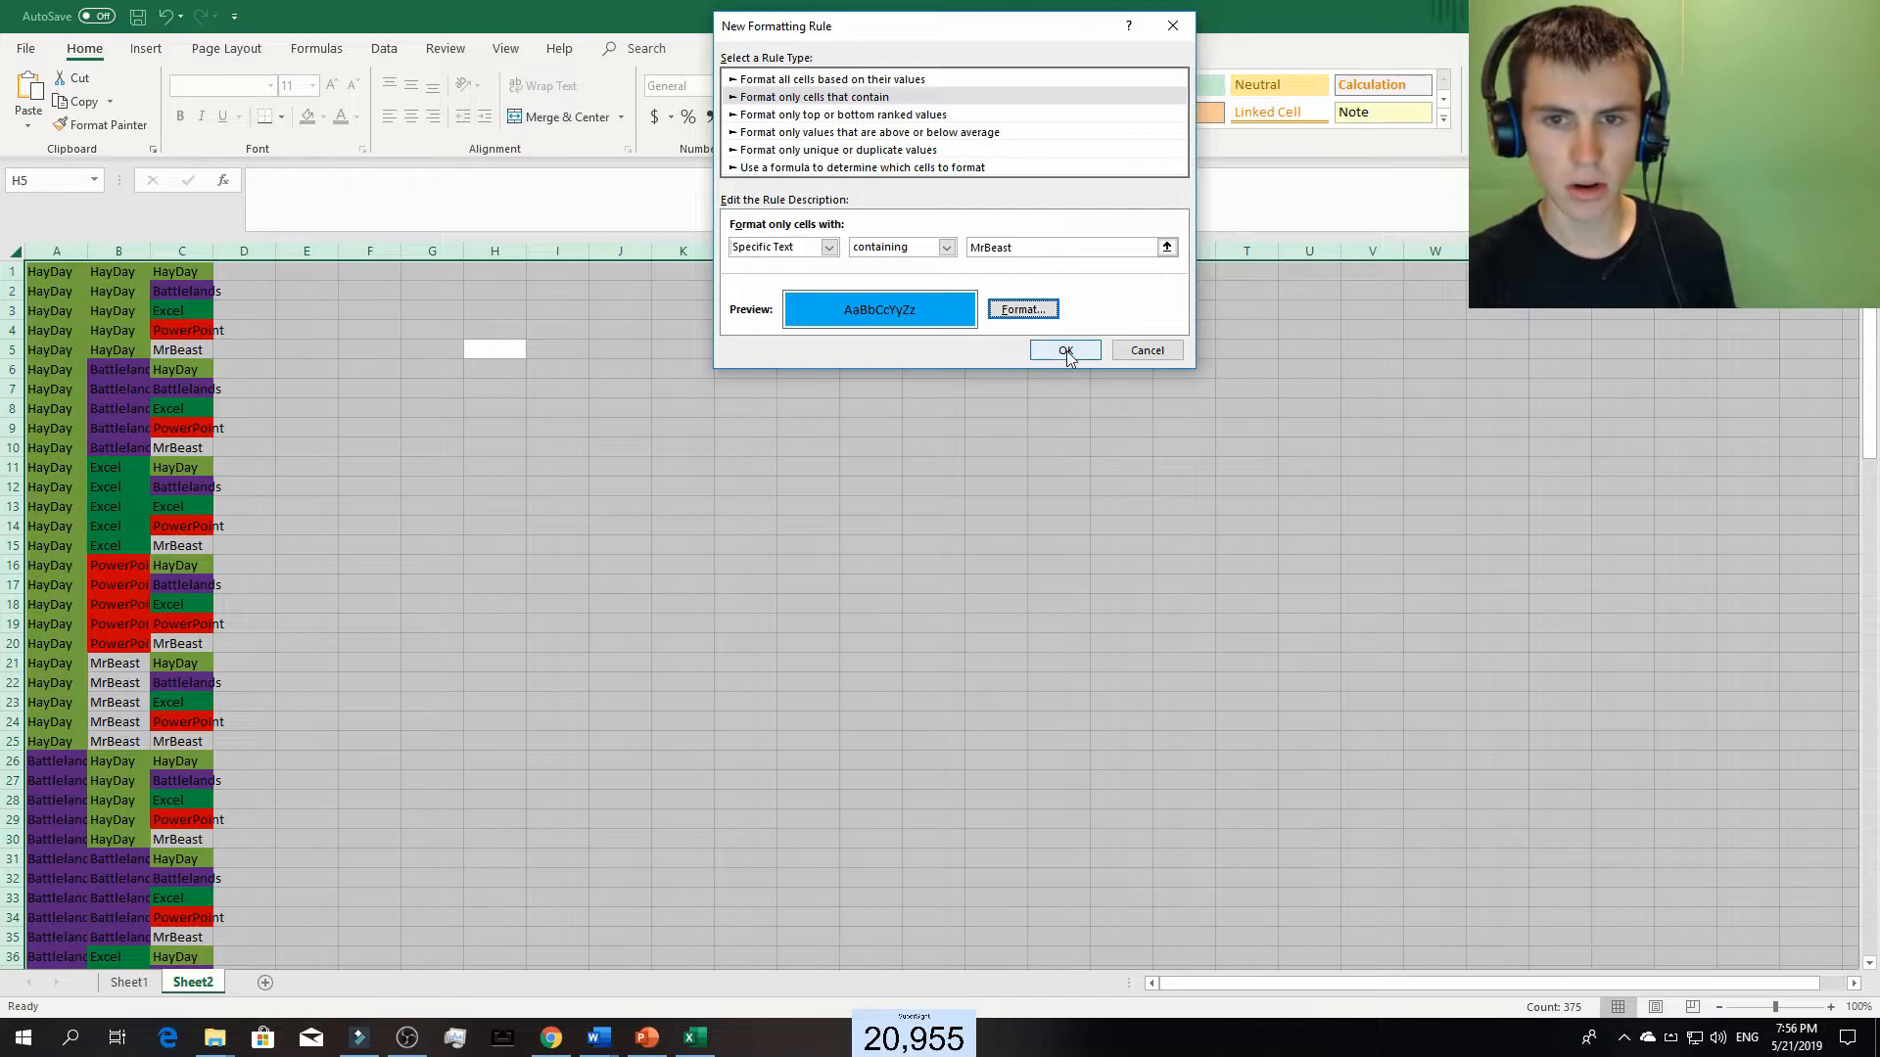
pyautogui.click(1066, 351)
pyautogui.click(557, 428)
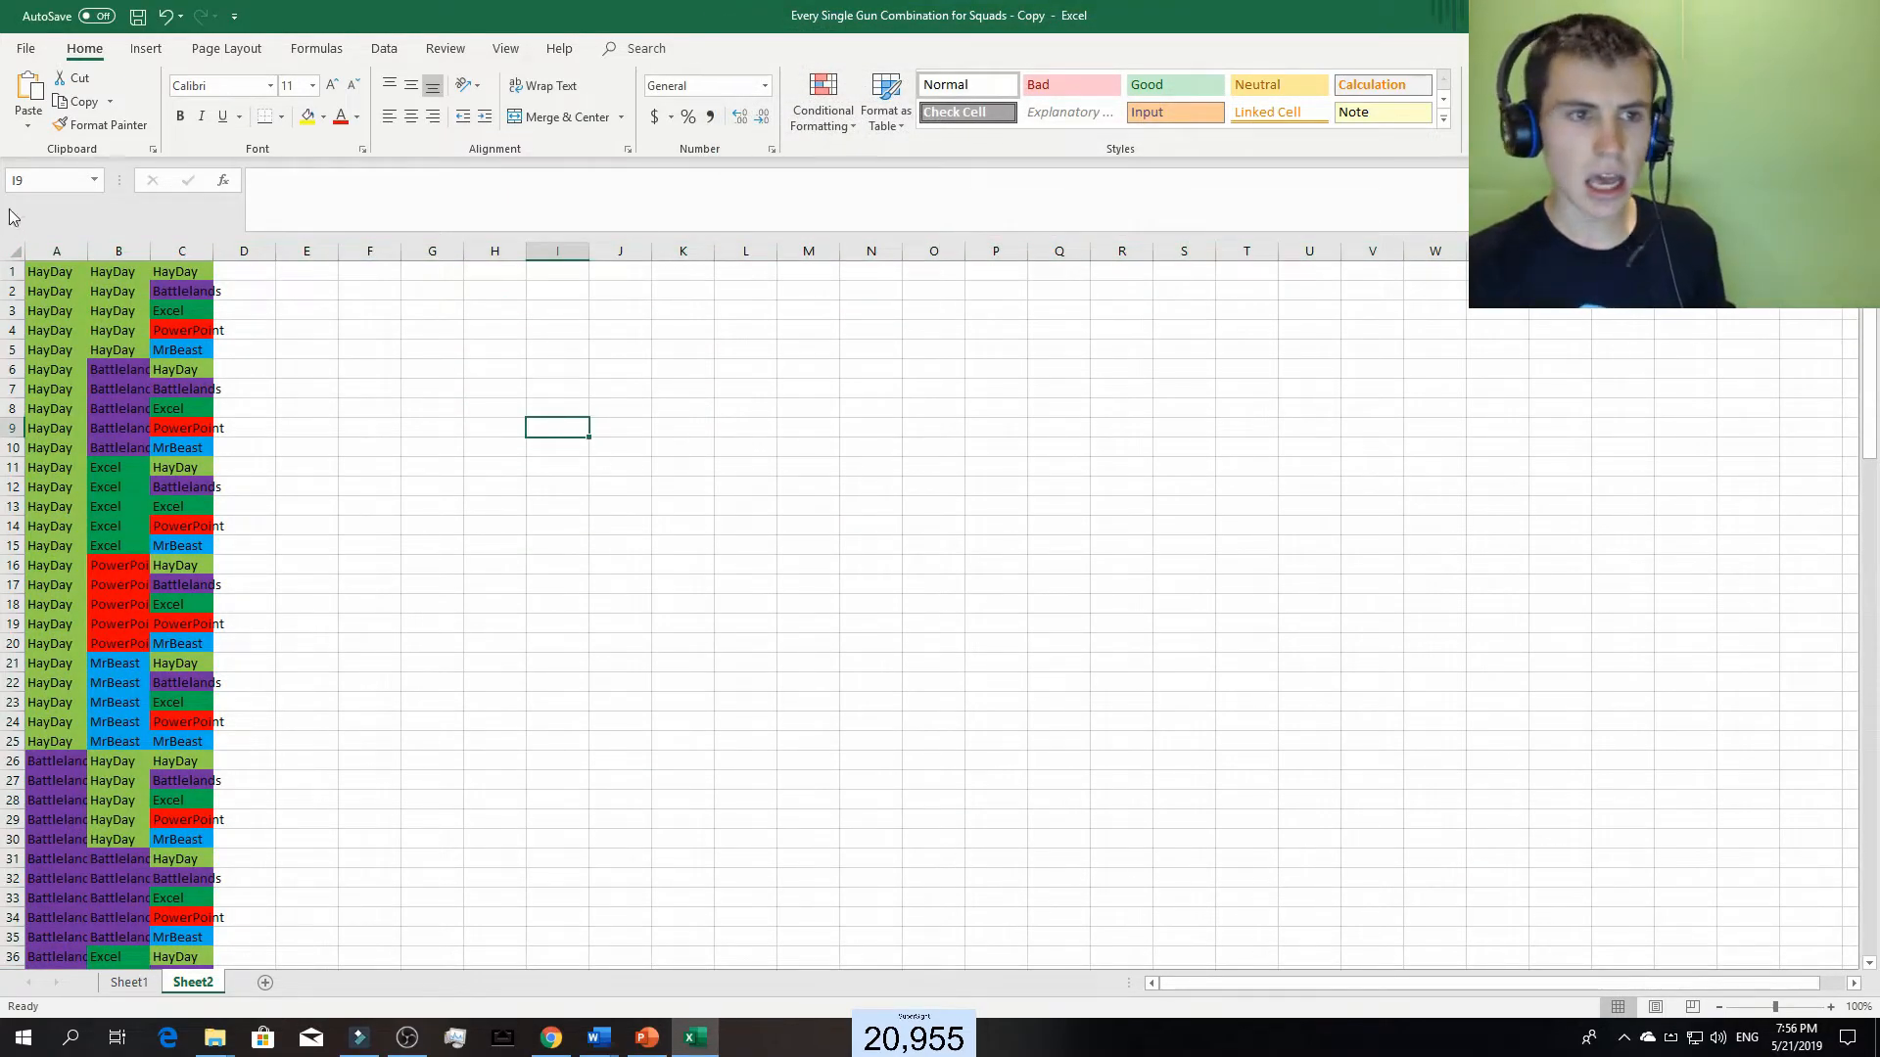
# - Check the colour coding of all combinations from the first row down to the last one in row 125
pyautogui.scroll(-20, 177, 377)
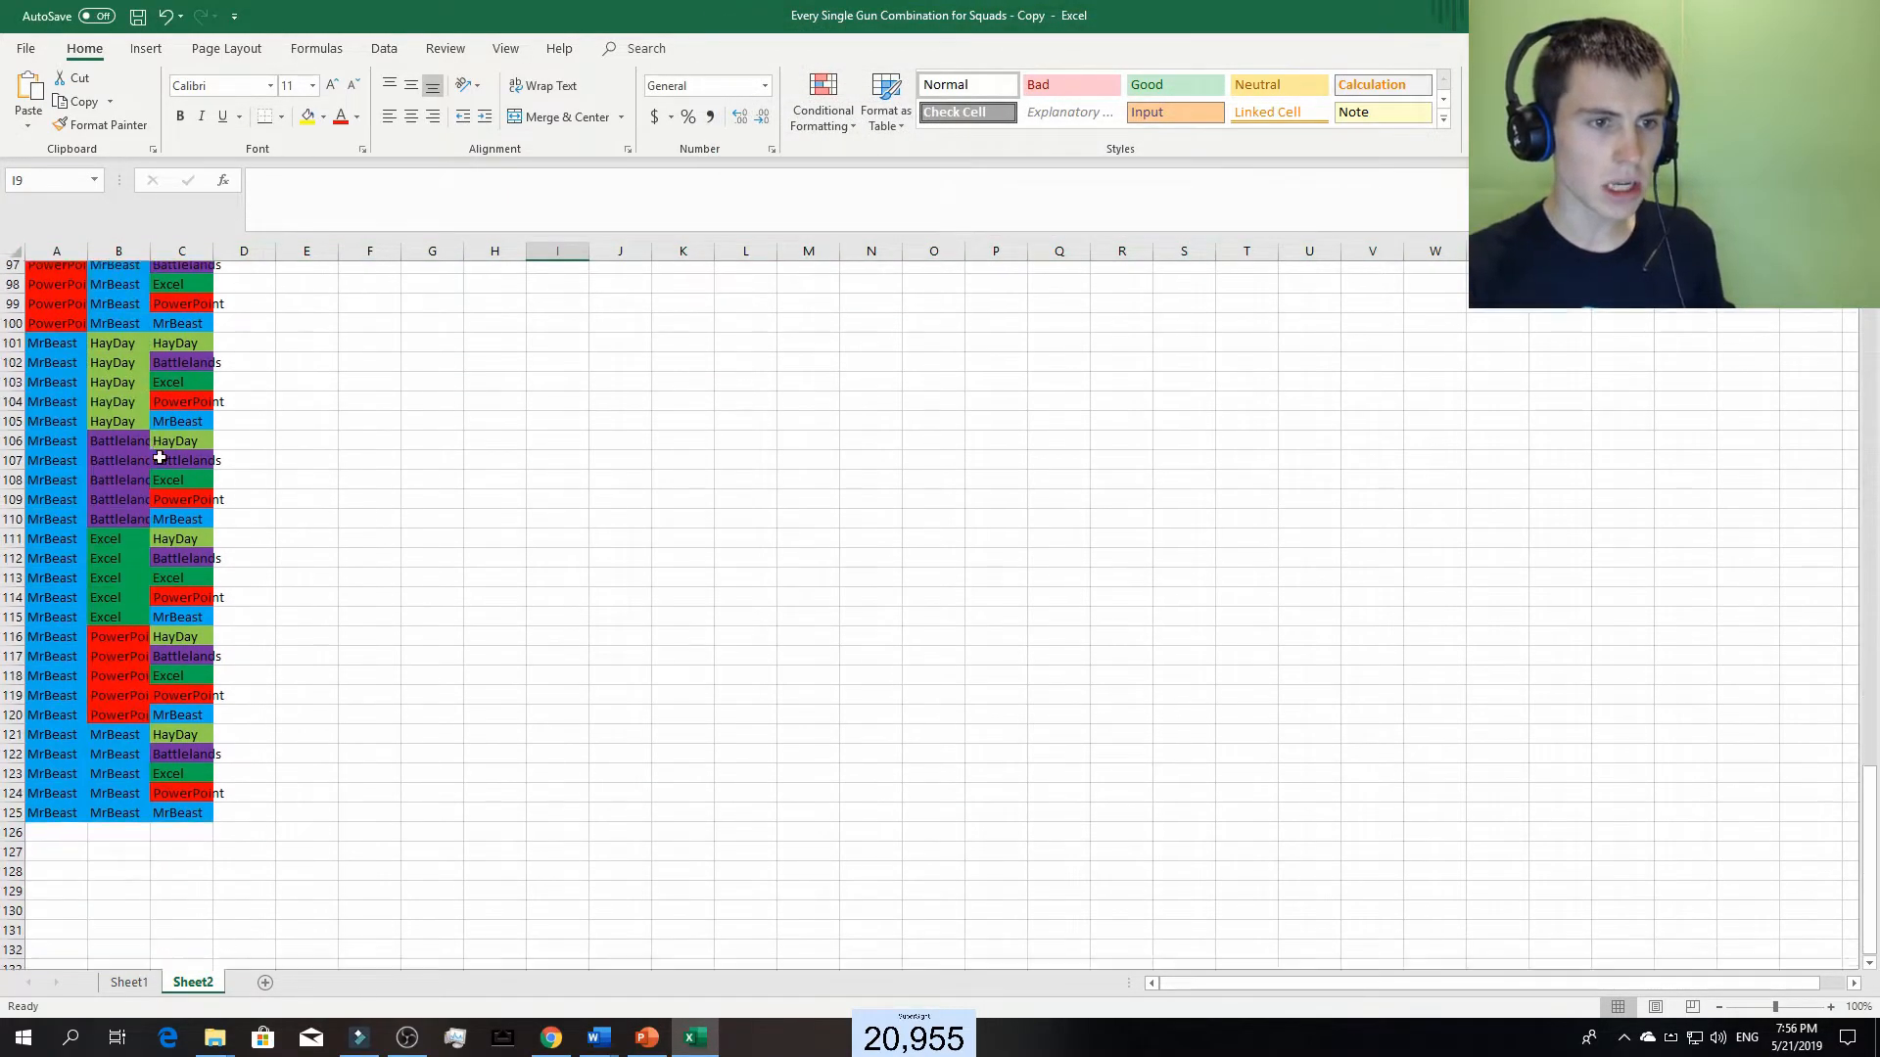
pyautogui.scroll(-6, 195, 448)
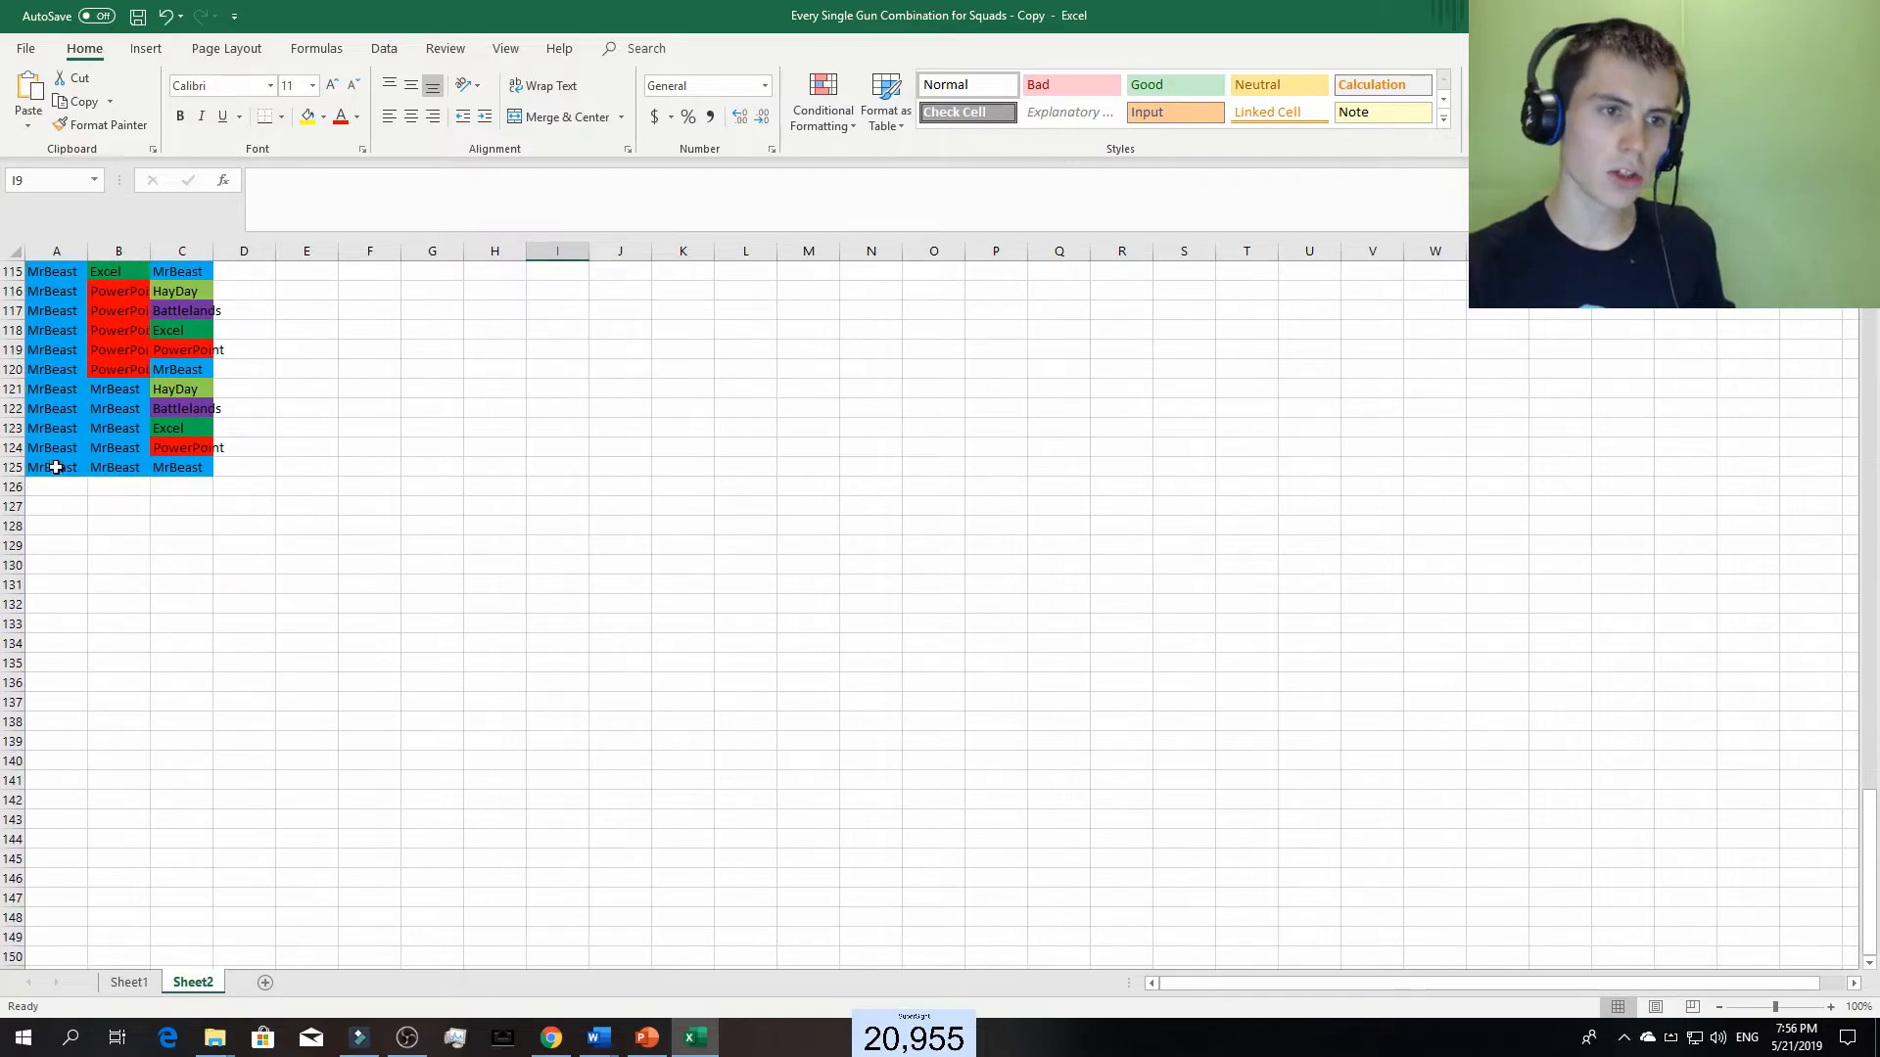
pyautogui.moveTo(54, 467); pyautogui.dragTo(161, 459)
pyautogui.click(305, 467)
pyautogui.scroll(10, 470, 549)
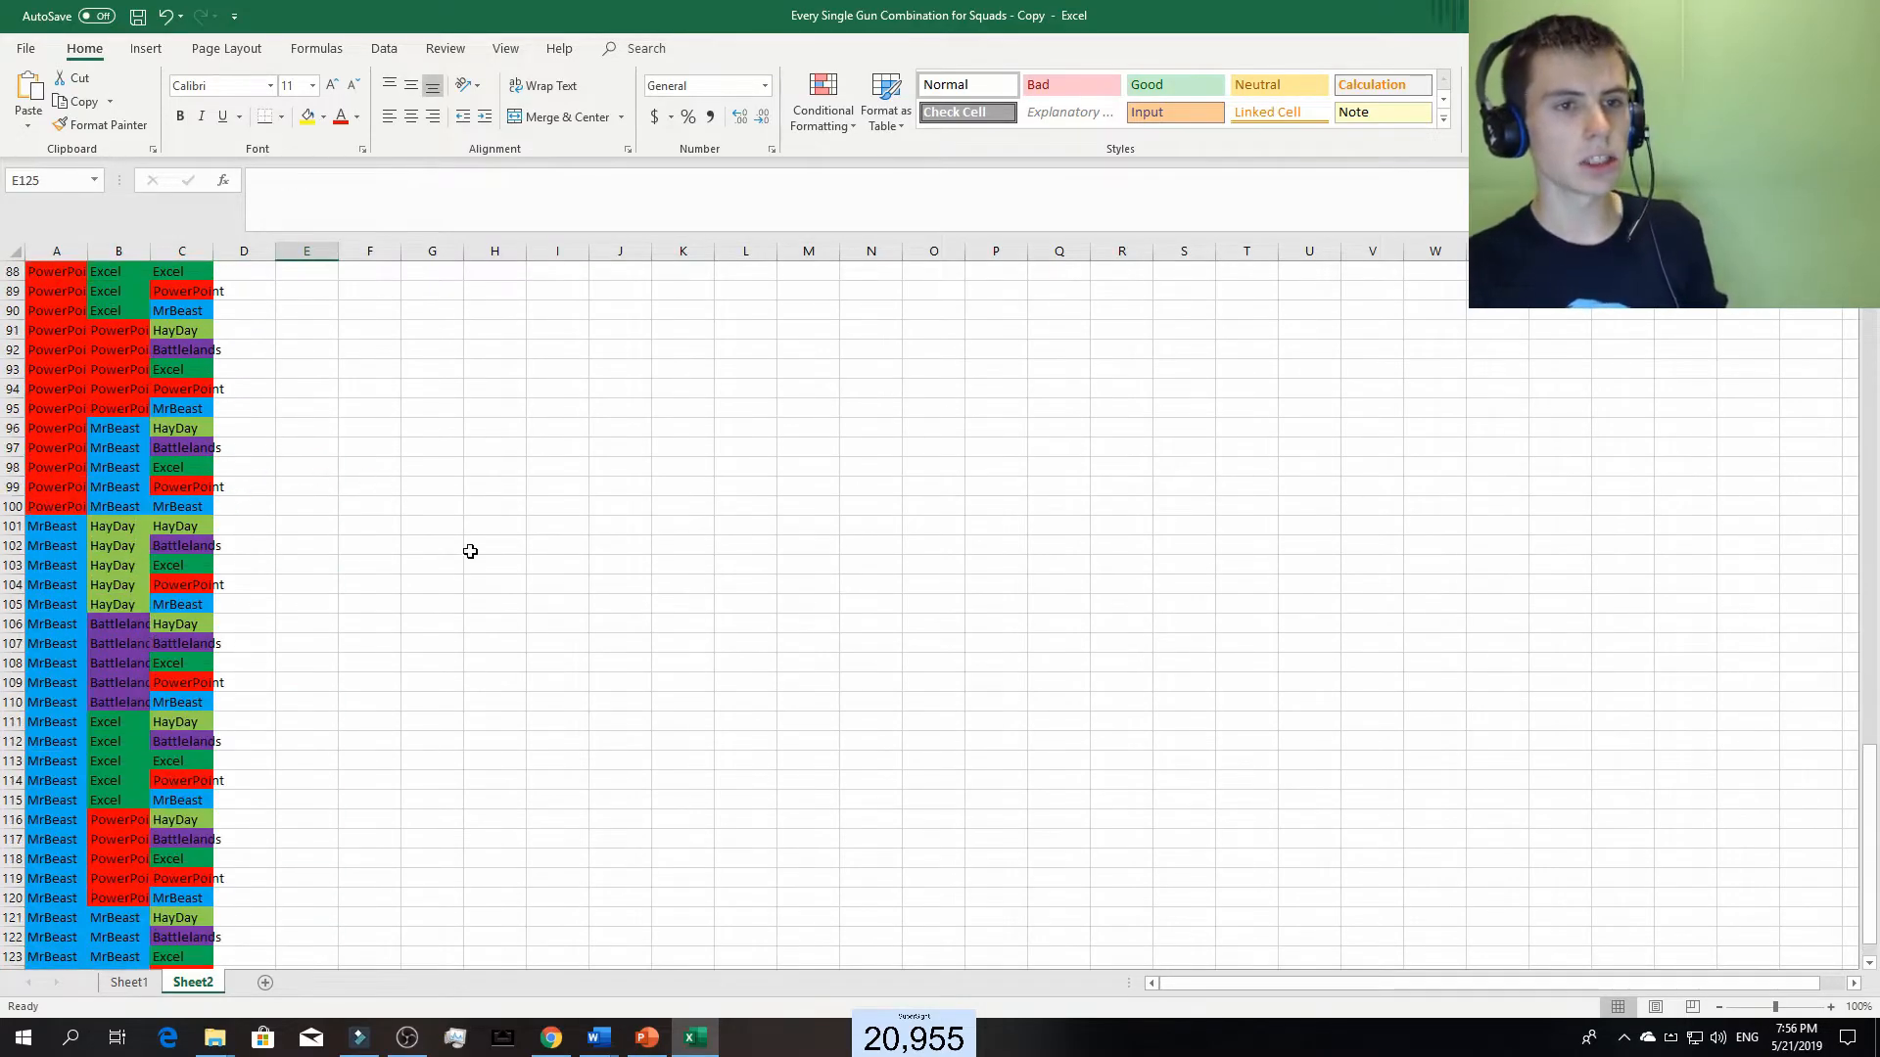
pyautogui.scroll(20, 759, 760)
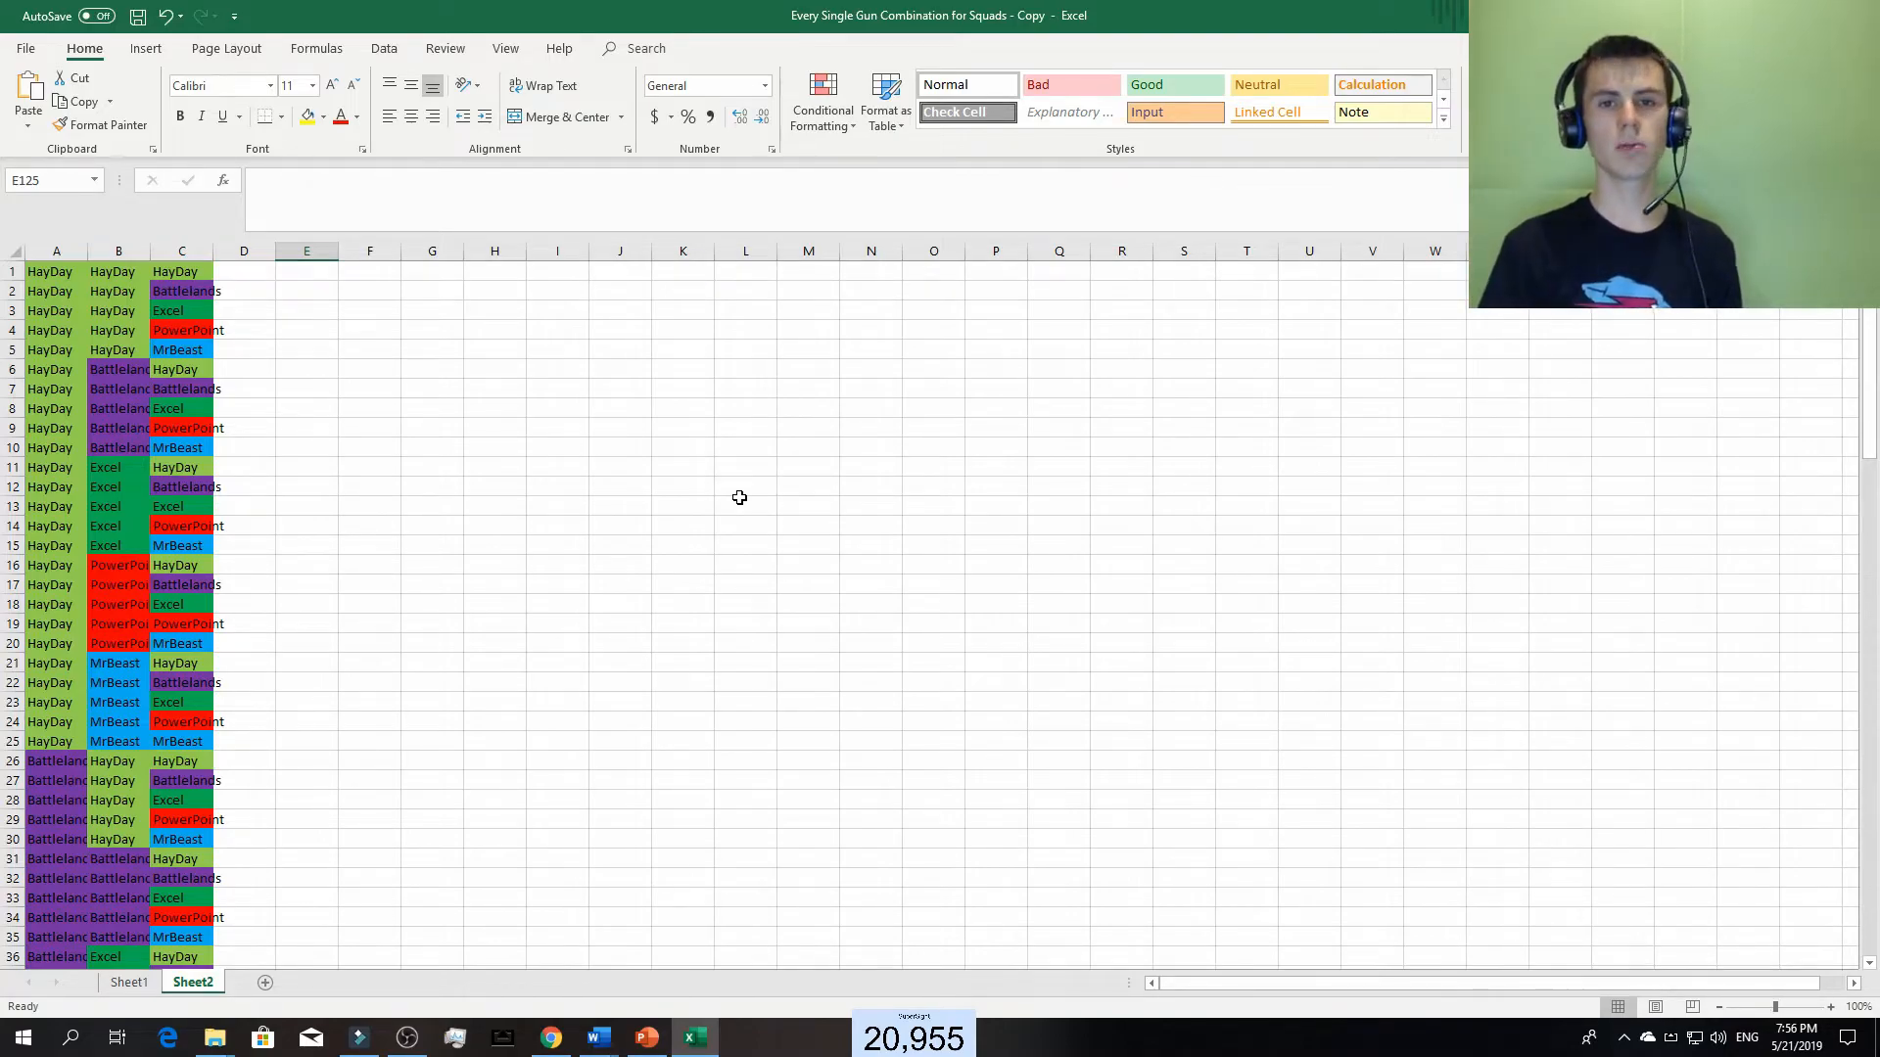
# - Select the block of combinations that have Excel in the first column, A51:C75
pyautogui.scroll(-15, 635, 486)
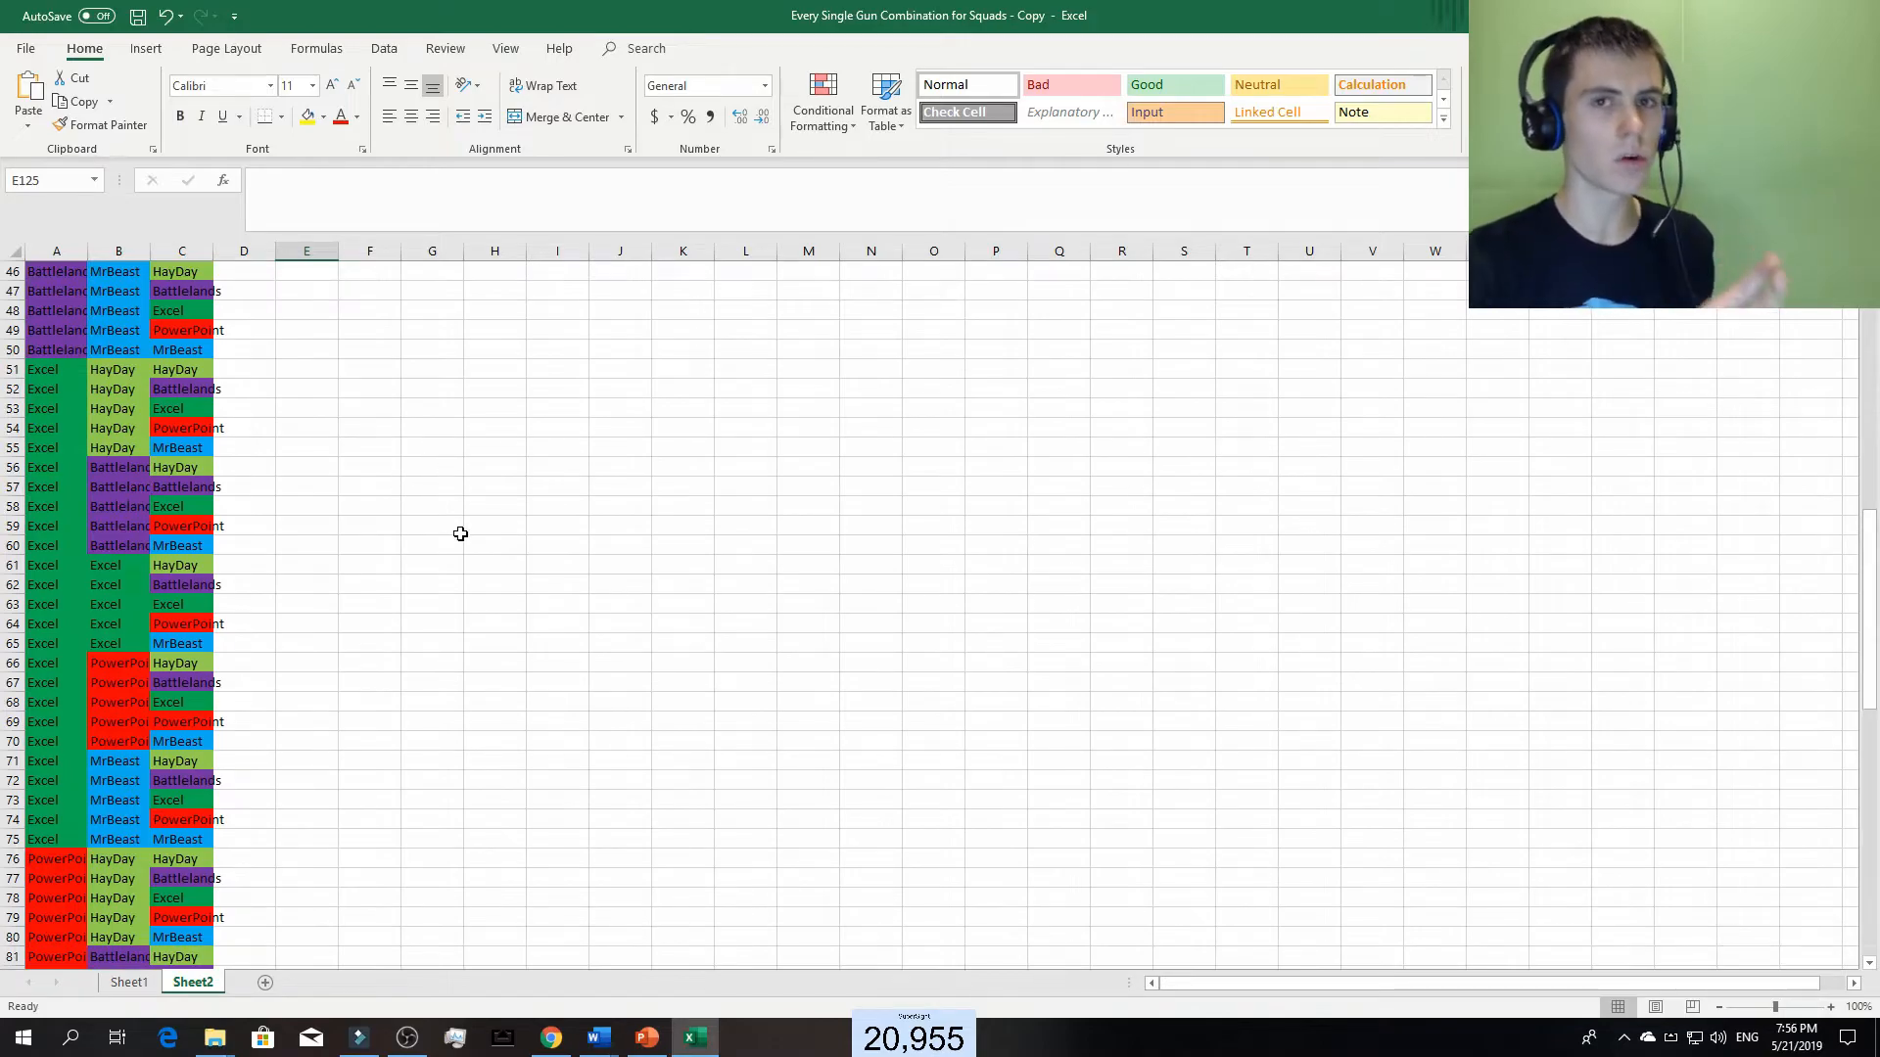
pyautogui.scroll(2, 445, 534)
pyautogui.scroll(-2, 439, 532)
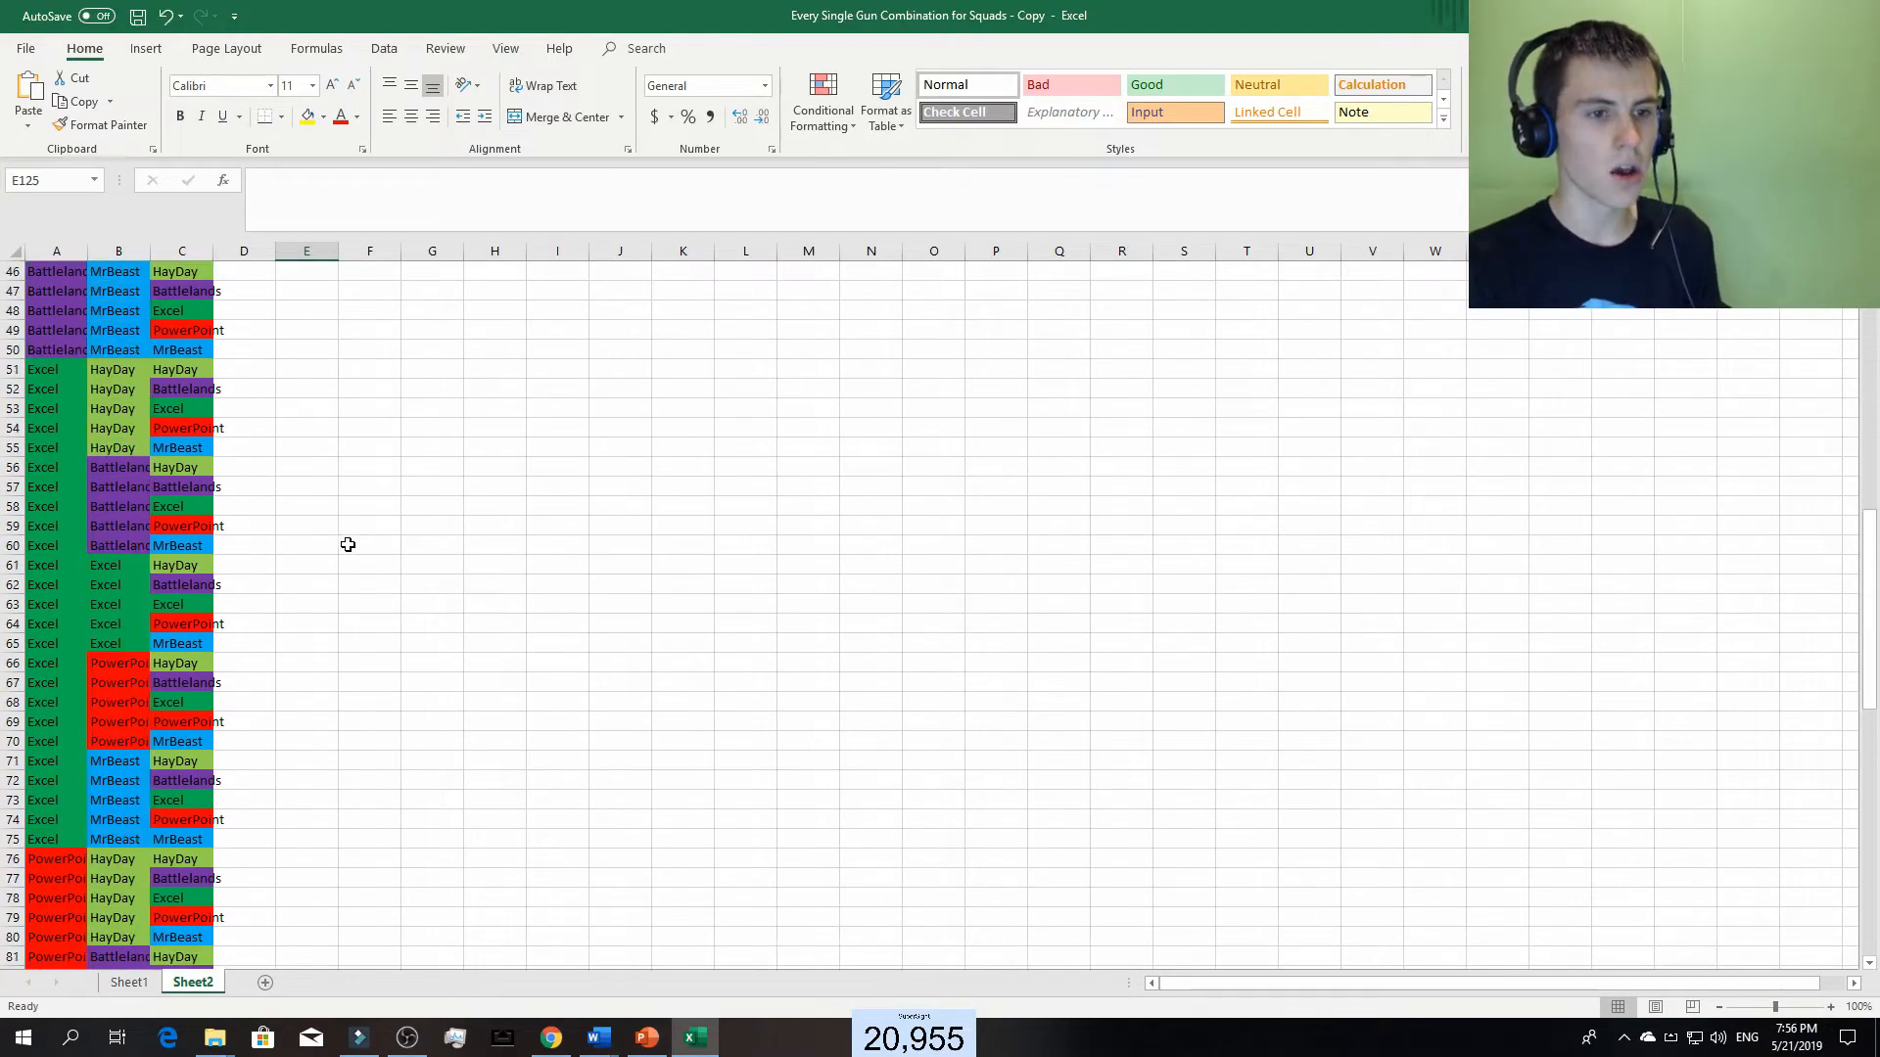
pyautogui.moveTo(59, 369); pyautogui.dragTo(201, 838)
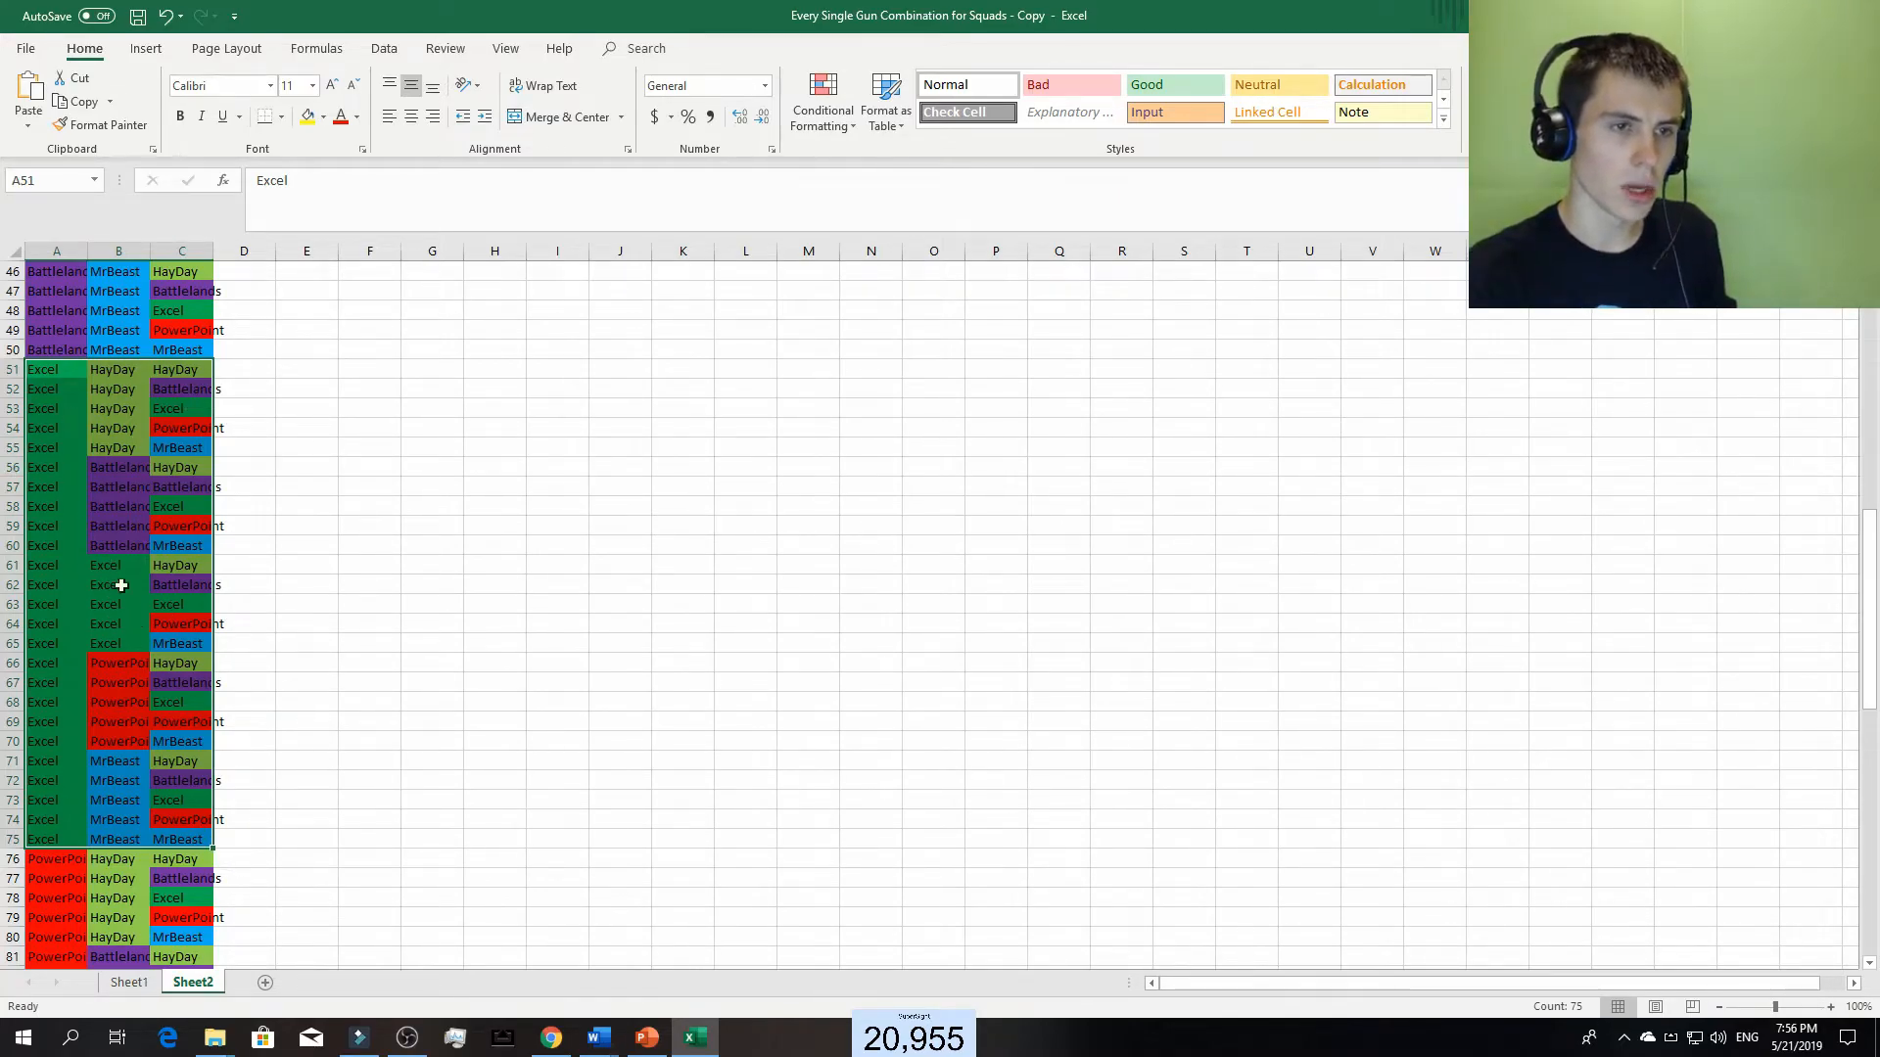
# - Move the whole block of combinations, A1:C125, one column over so that it starts at B1
pyautogui.click(393, 561)
pyautogui.scroll(15, 272, 424)
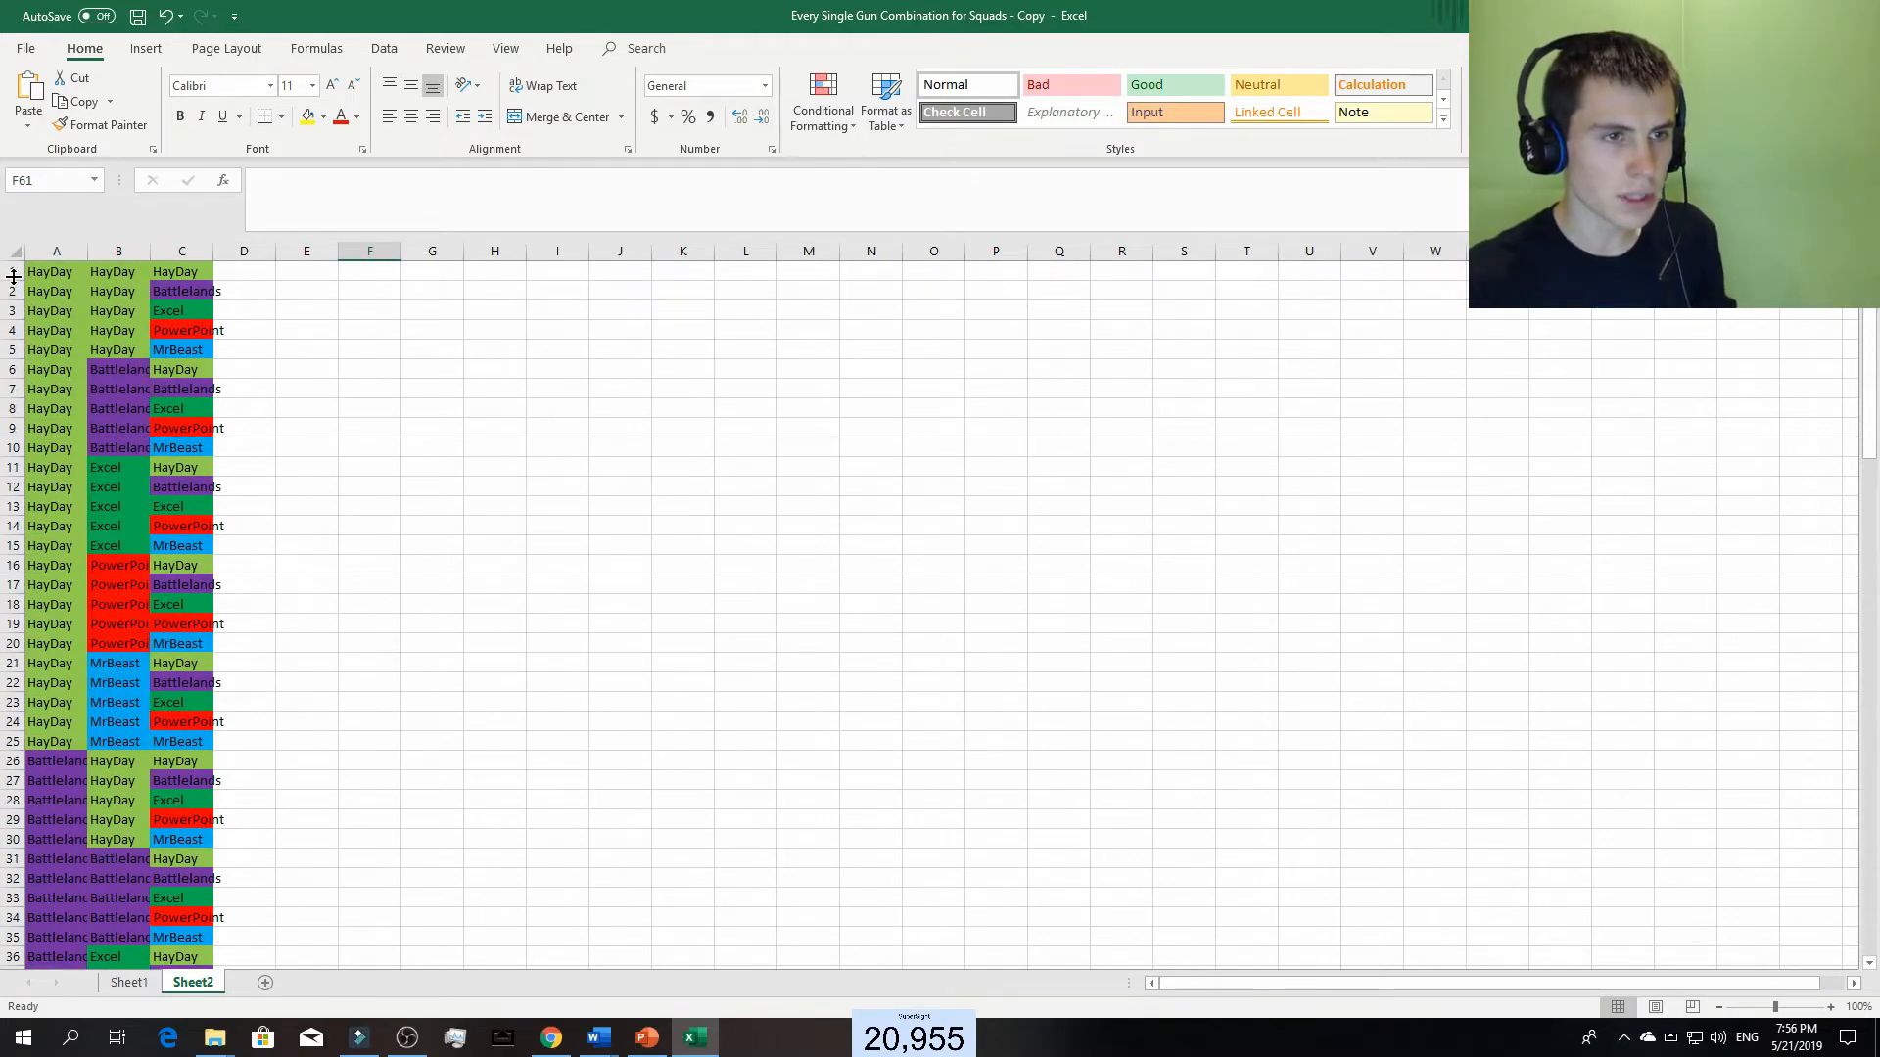
pyautogui.moveTo(44, 272); pyautogui.dragTo(222, 947)
pyautogui.scroll(20, 373, 718)
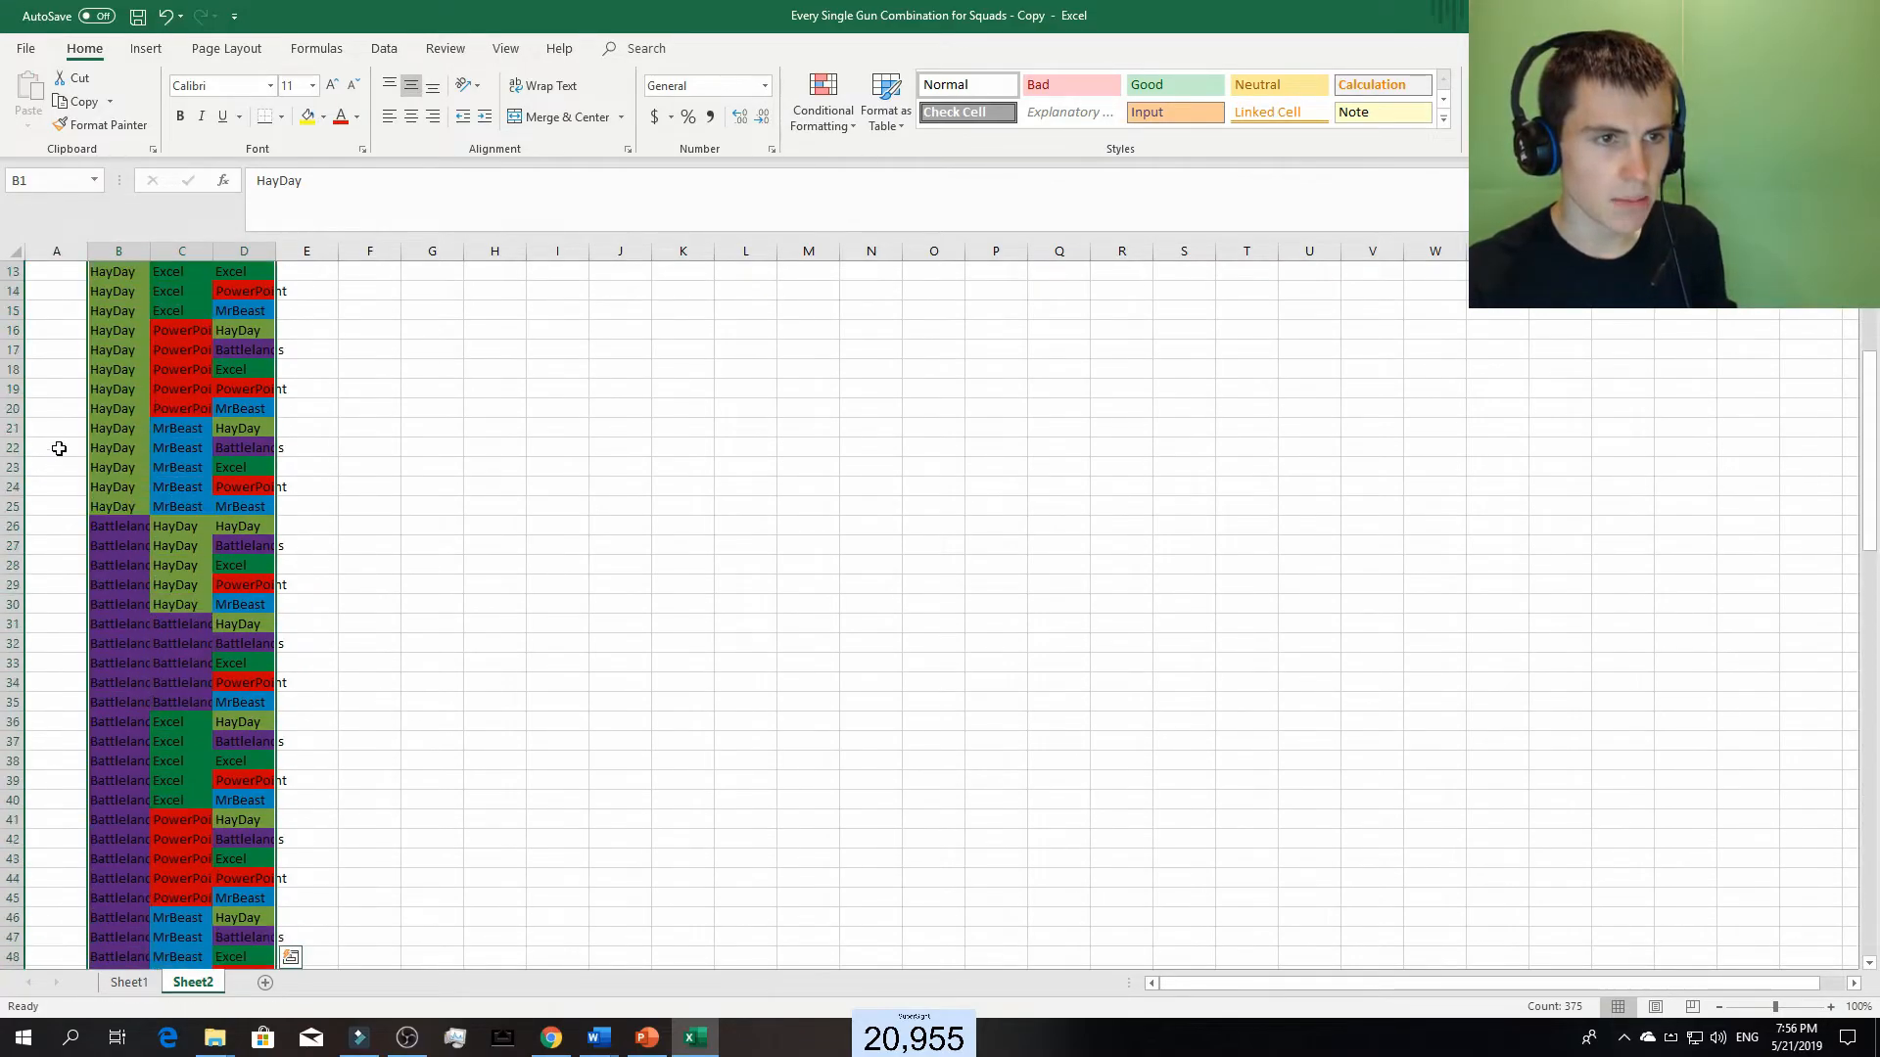
# - Number the combinations in column A by entering 1 to 5 in A1:A5 and filling the series down to 125
pyautogui.click(60, 272)
pyautogui.write('1 2 3 4 5')
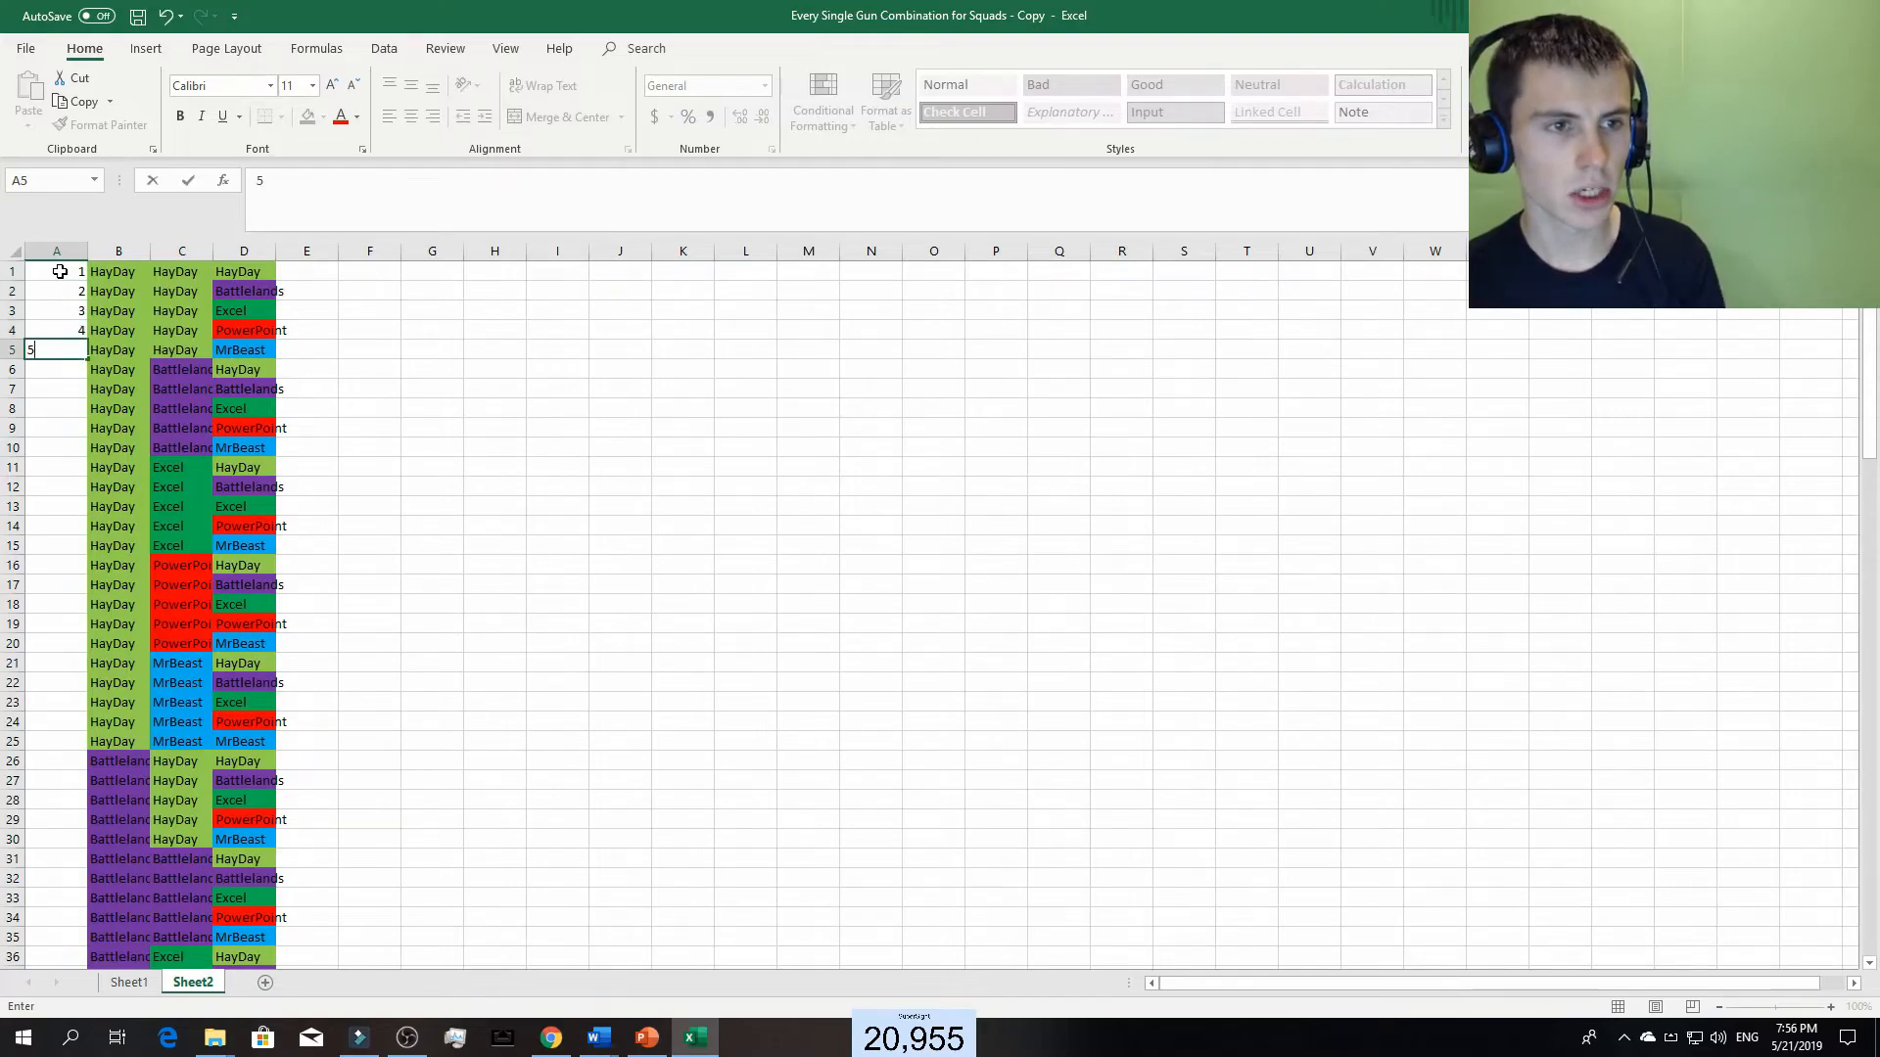
pyautogui.press('Tab')
pyautogui.press('Tab')
pyautogui.press('Tab')
pyautogui.moveTo(75, 273); pyautogui.dragTo(32, 931)
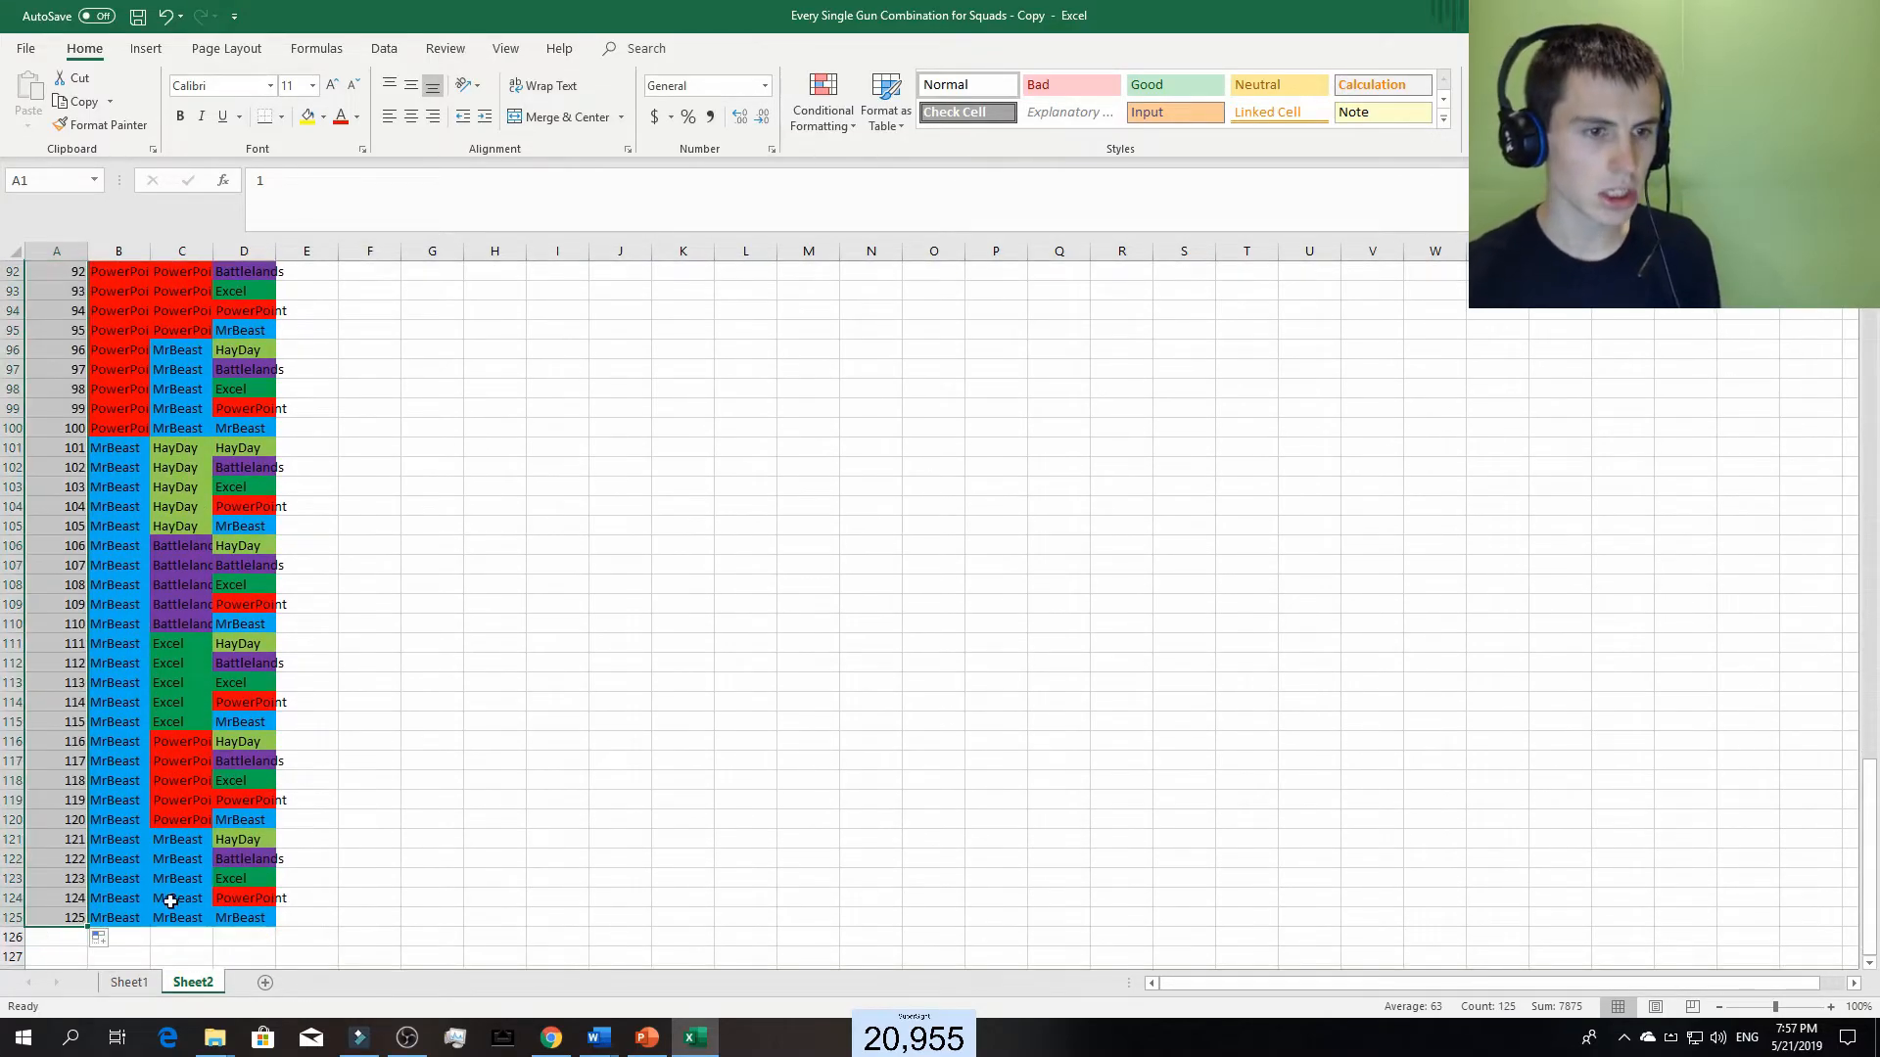
# - Highlight the combinations with Excel as the first item, rows 51 to 75 of columns B to D, and deselect them
pyautogui.scroll(12, 545, 672)
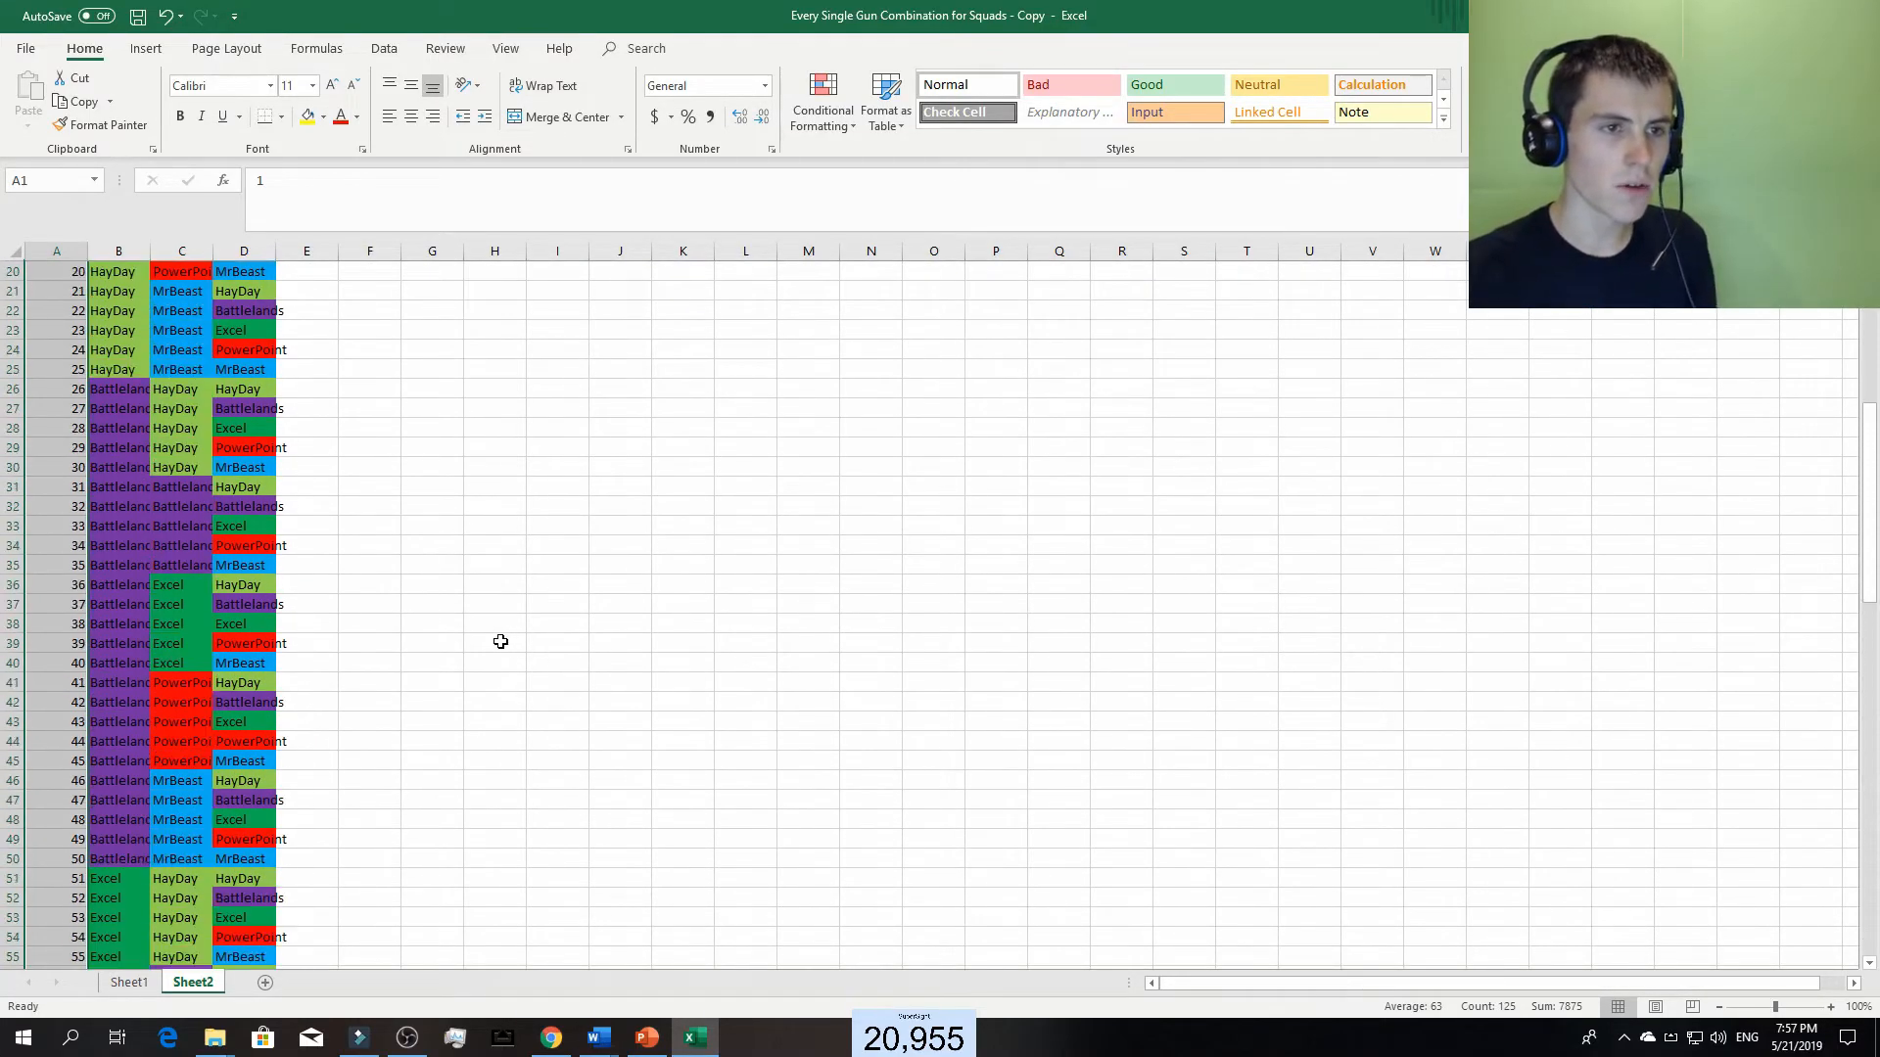
pyautogui.scroll(4, 138, 419)
pyautogui.moveTo(123, 409); pyautogui.dragTo(116, 878)
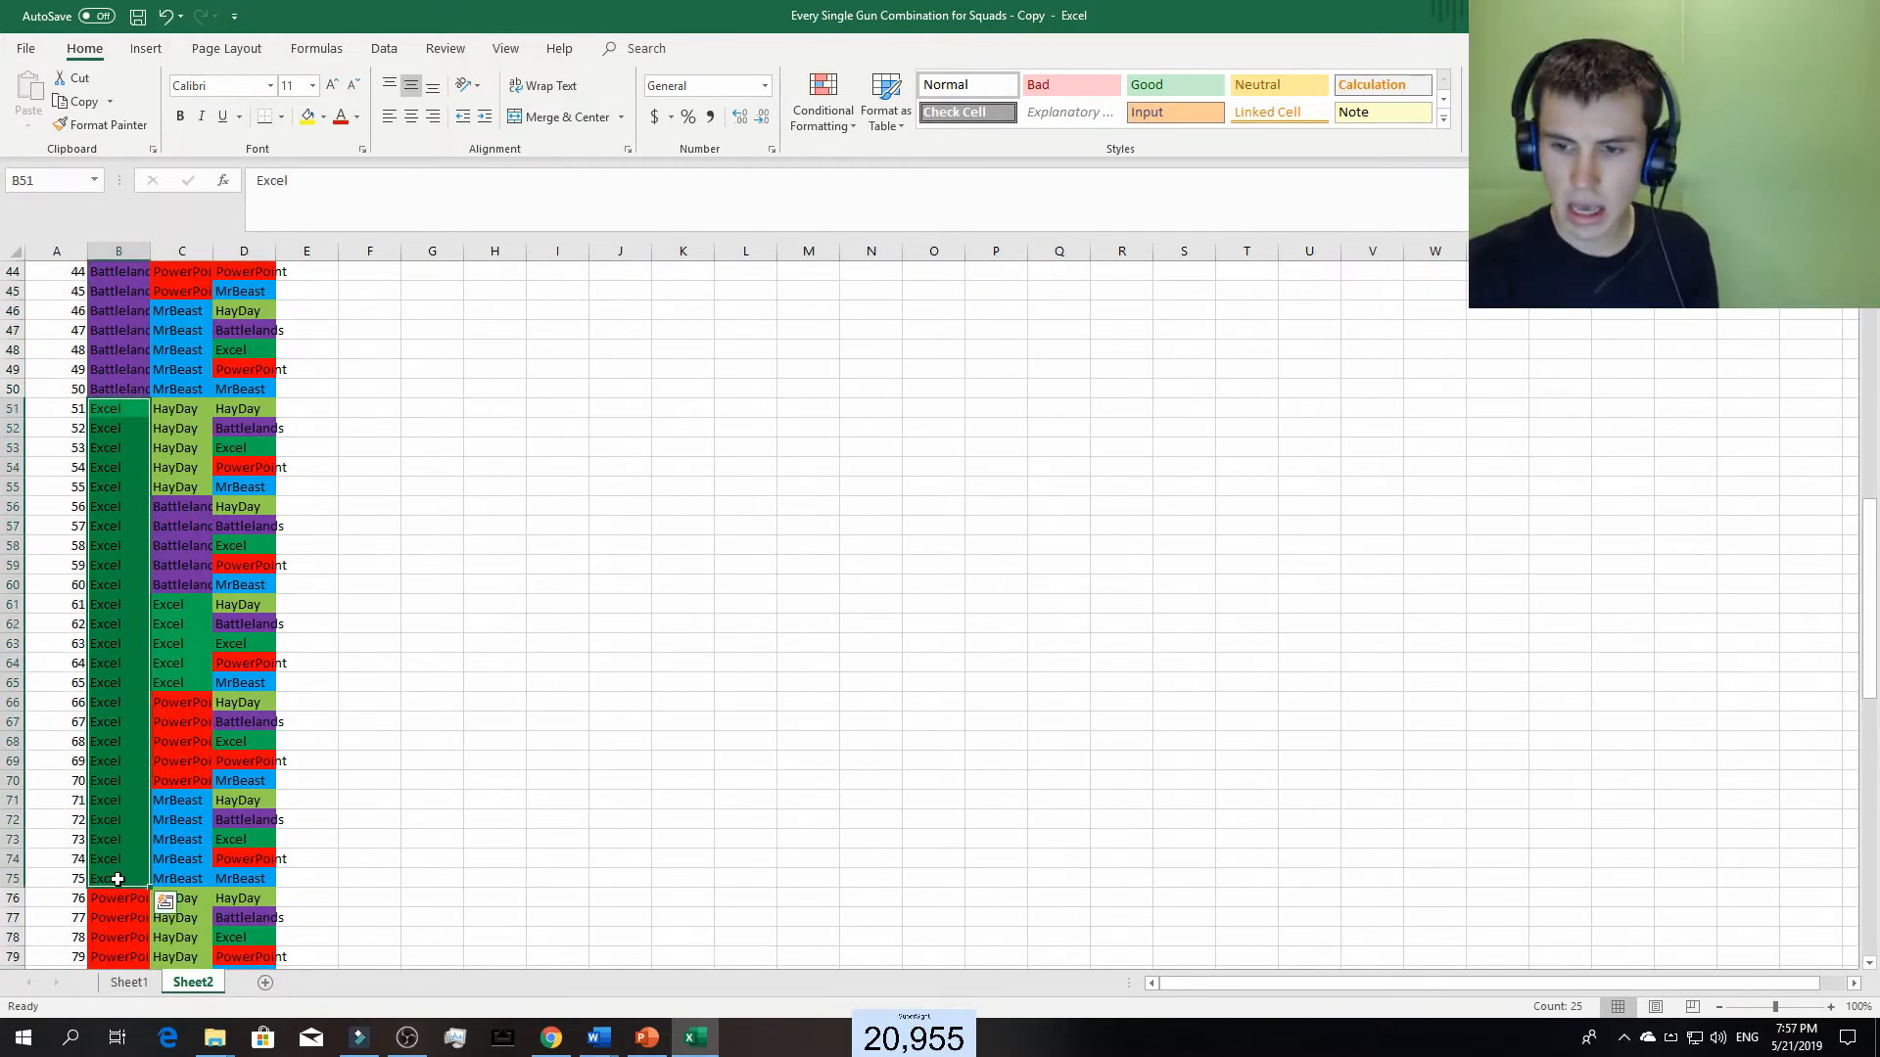
pyautogui.click(482, 839)
pyautogui.click(117, 879)
pyautogui.moveTo(117, 878); pyautogui.dragTo(260, 408)
pyautogui.click(557, 629)
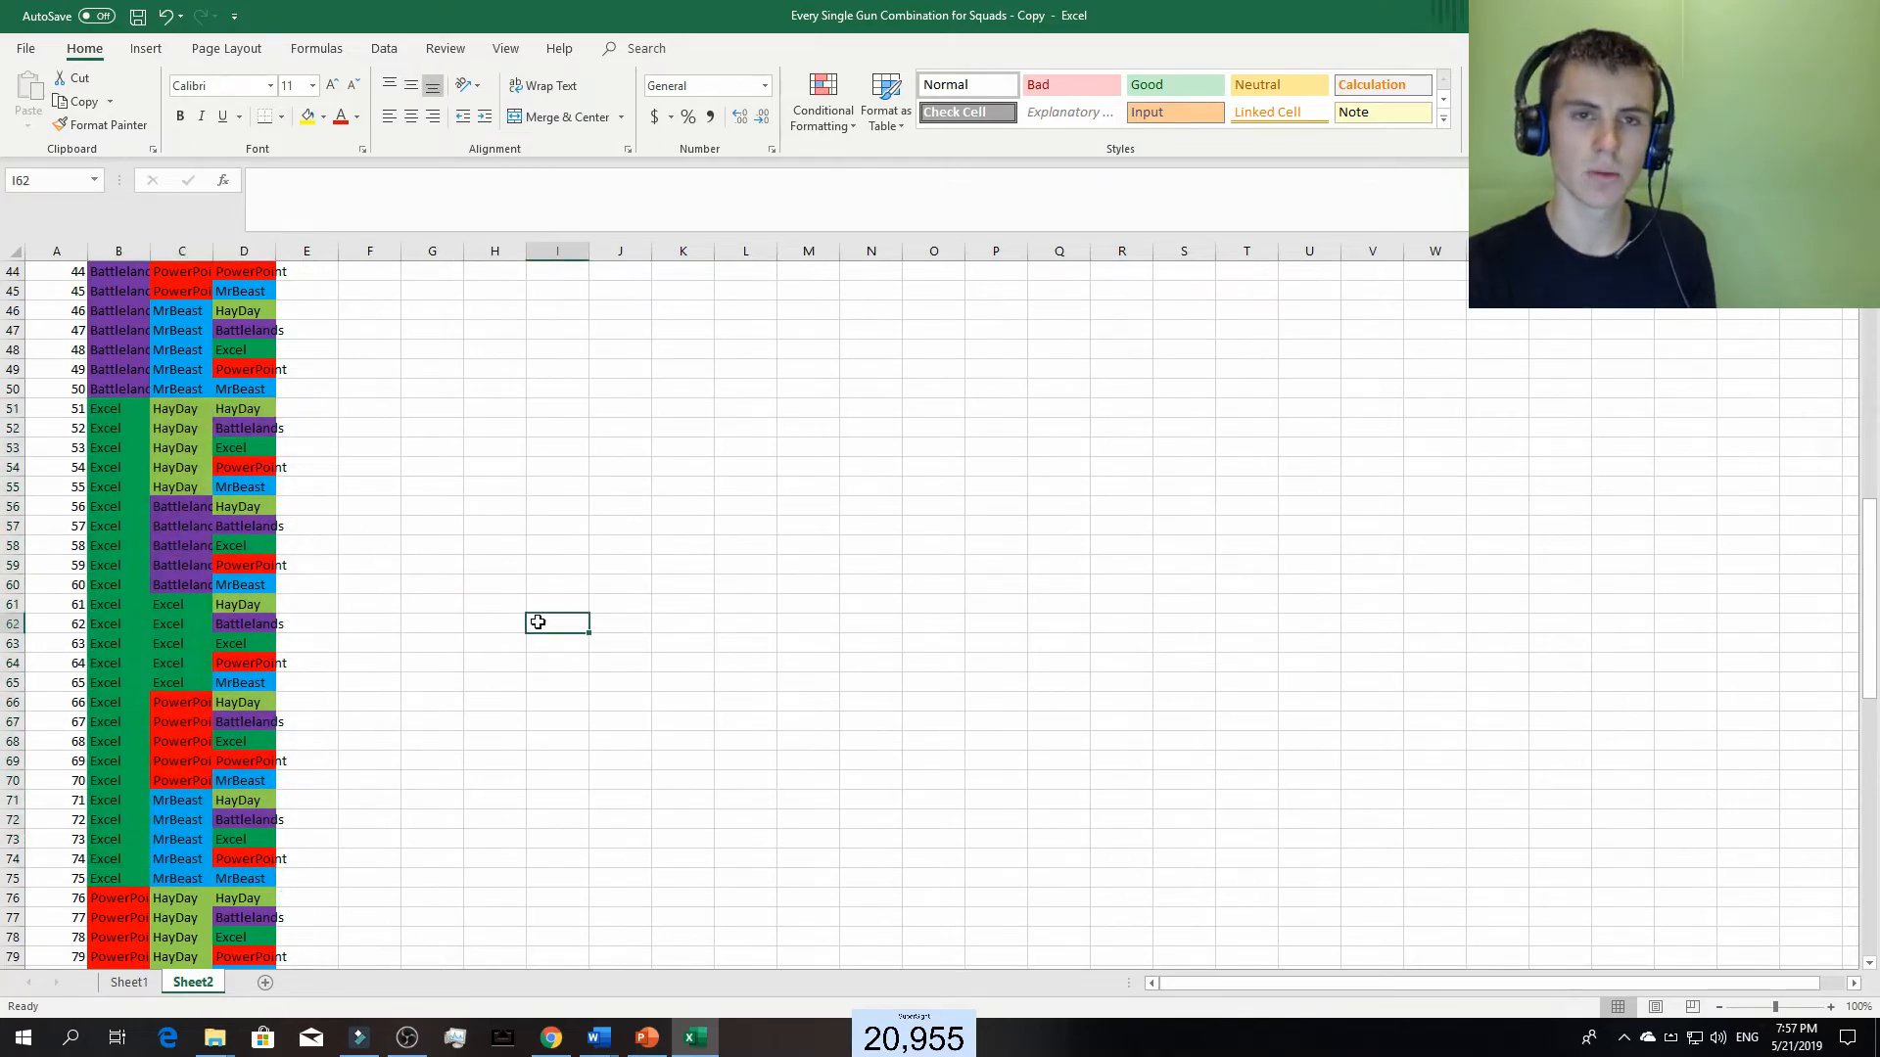
# - Return to the start of the numbered list and select cell A1
pyautogui.scroll(14, 340, 659)
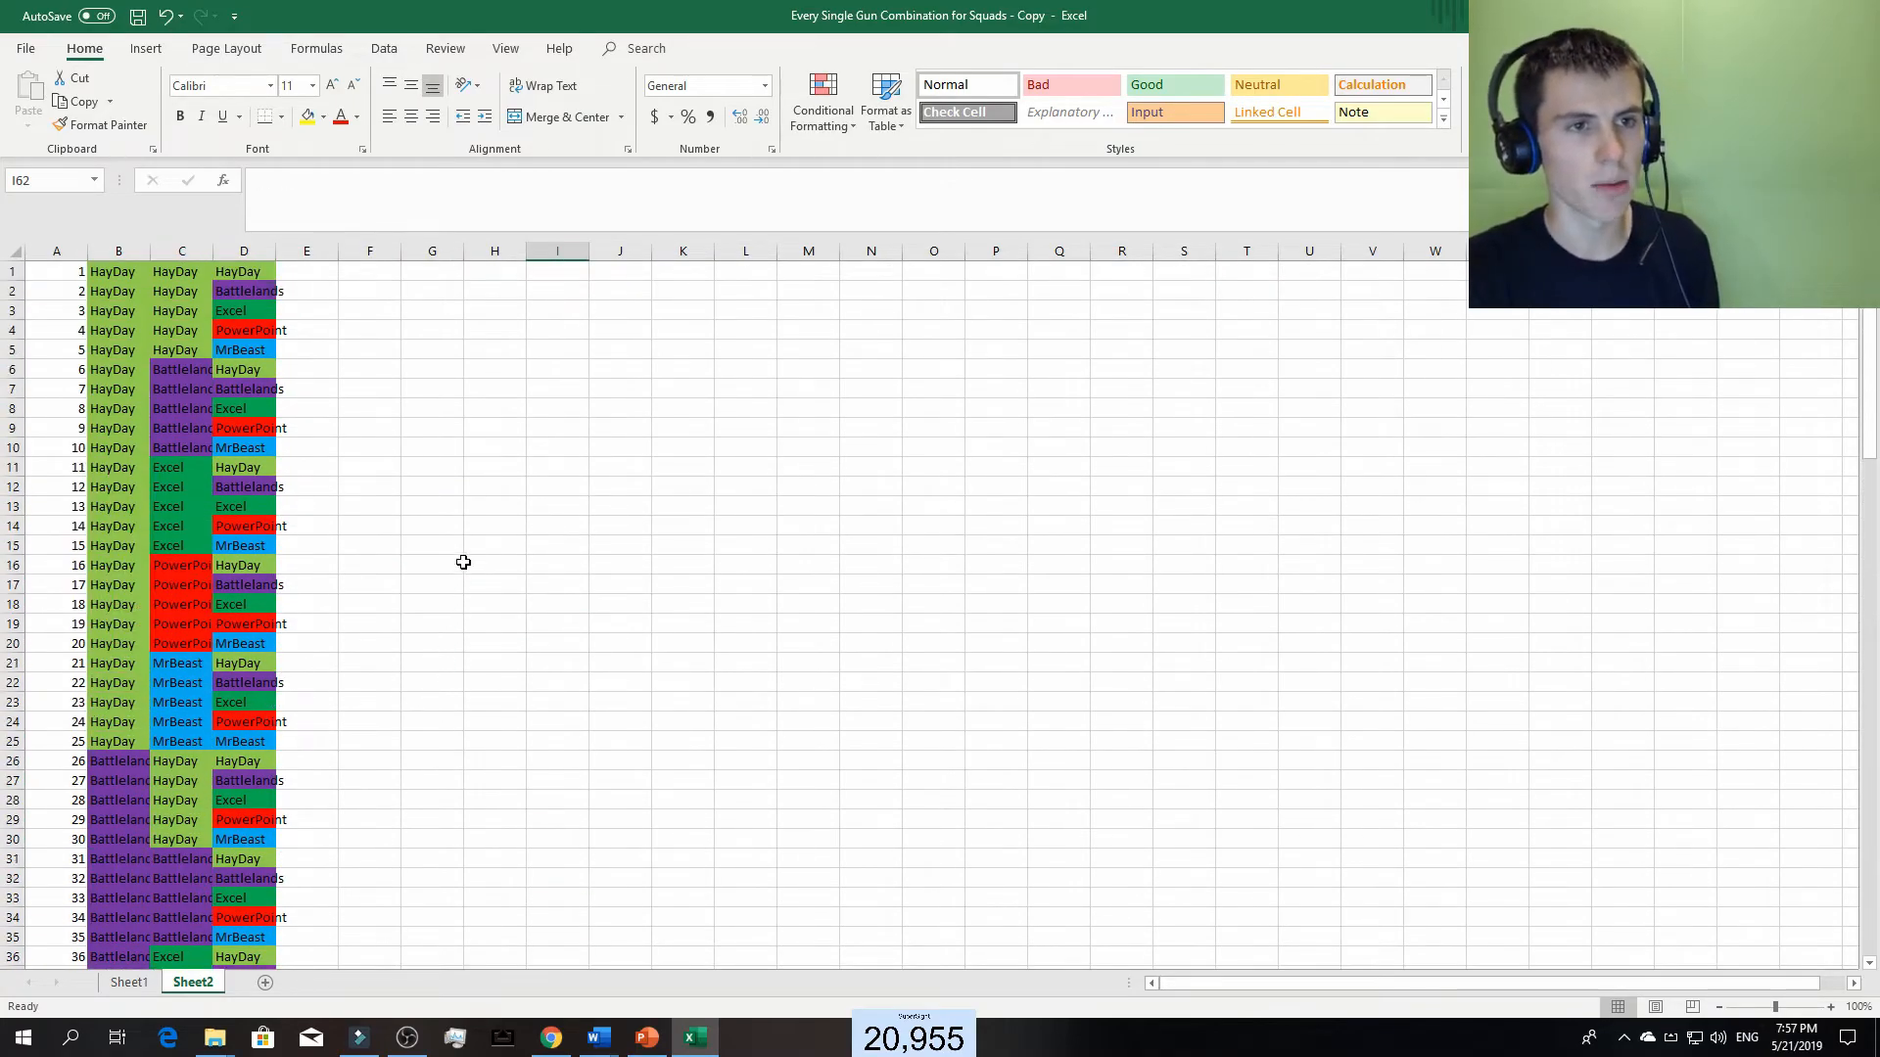
pyautogui.click(452, 507)
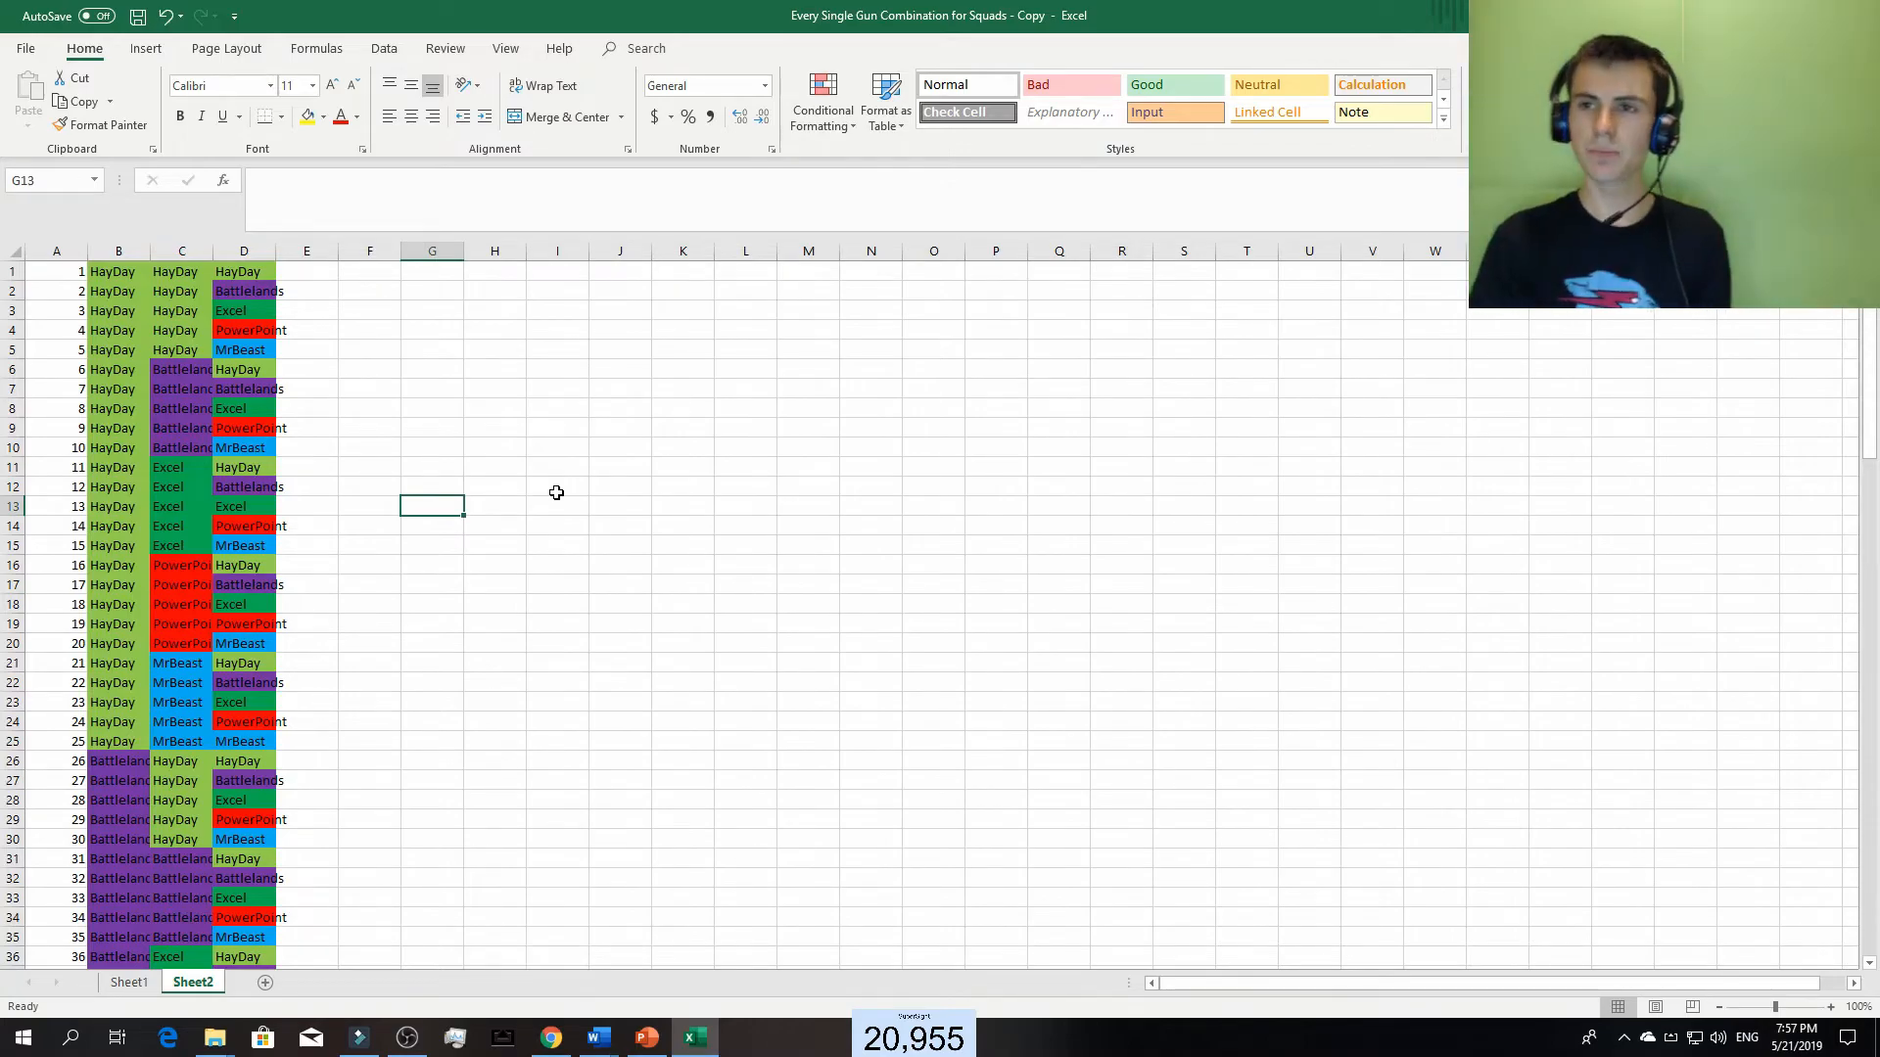
pyautogui.click(62, 270)
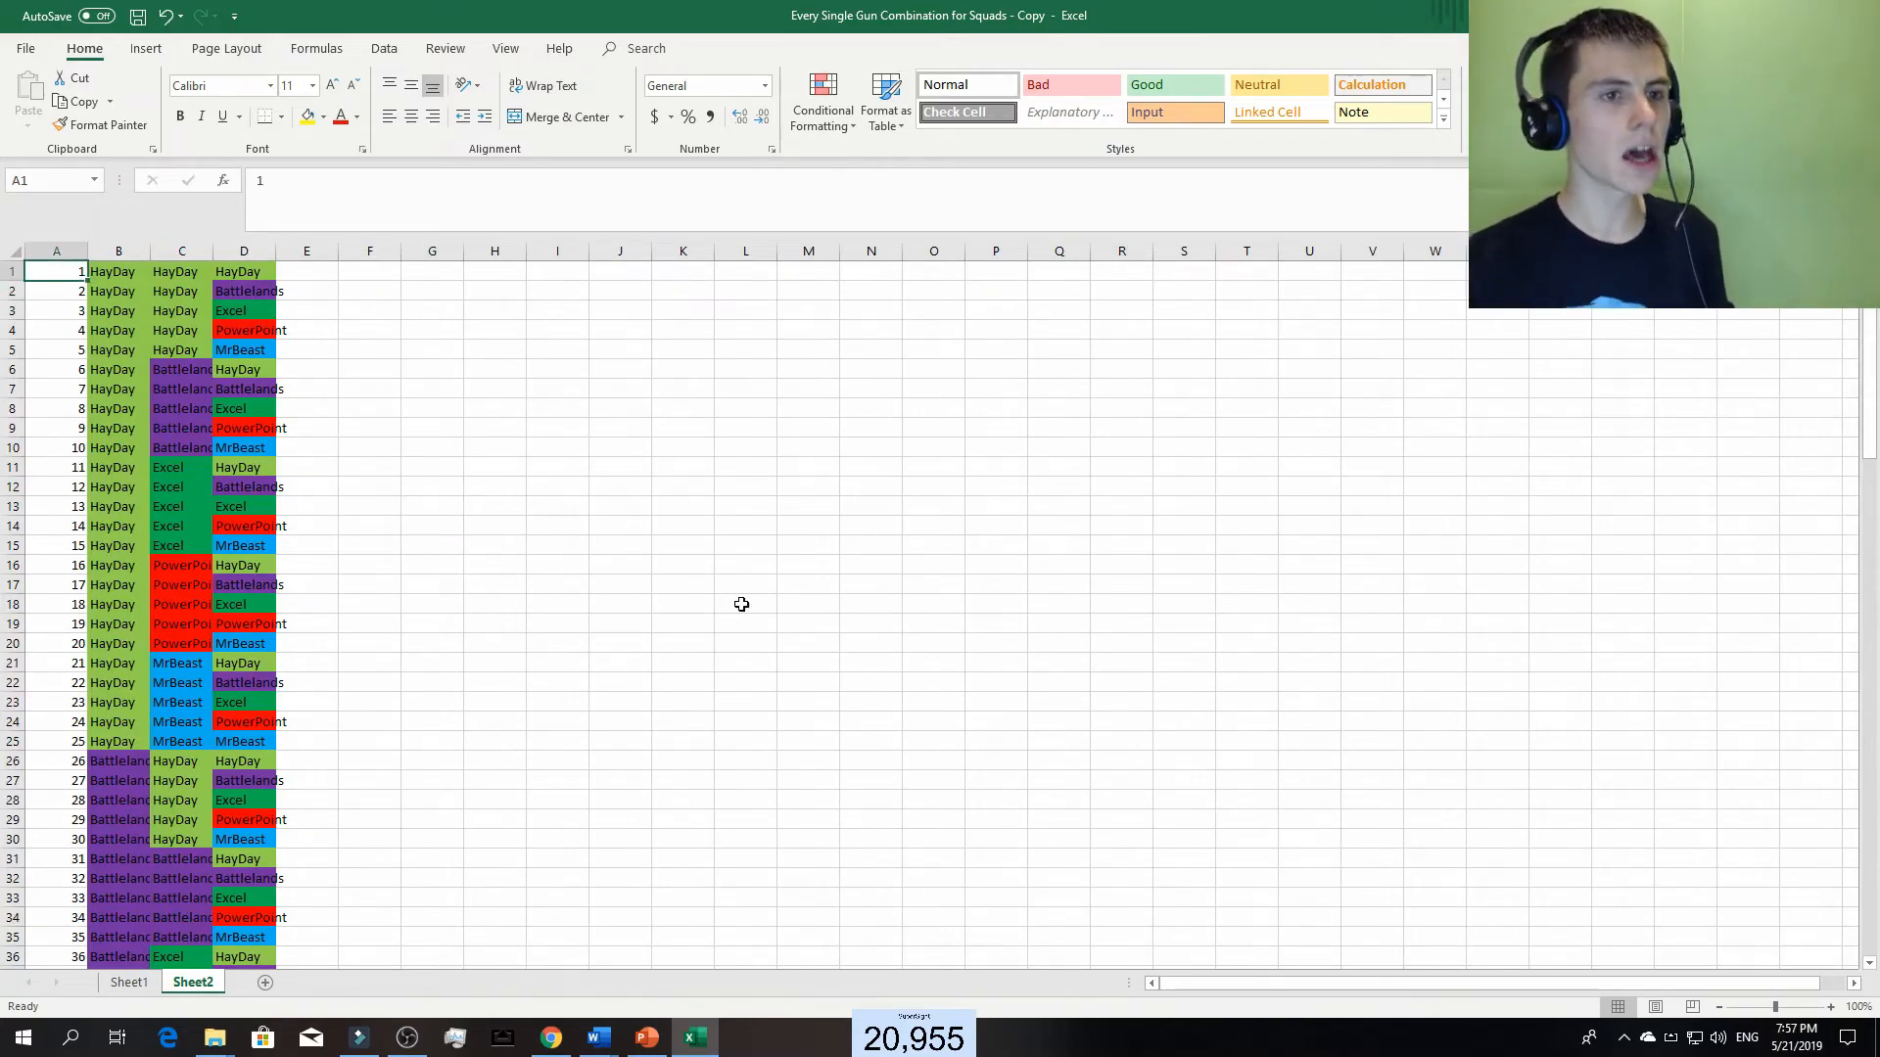